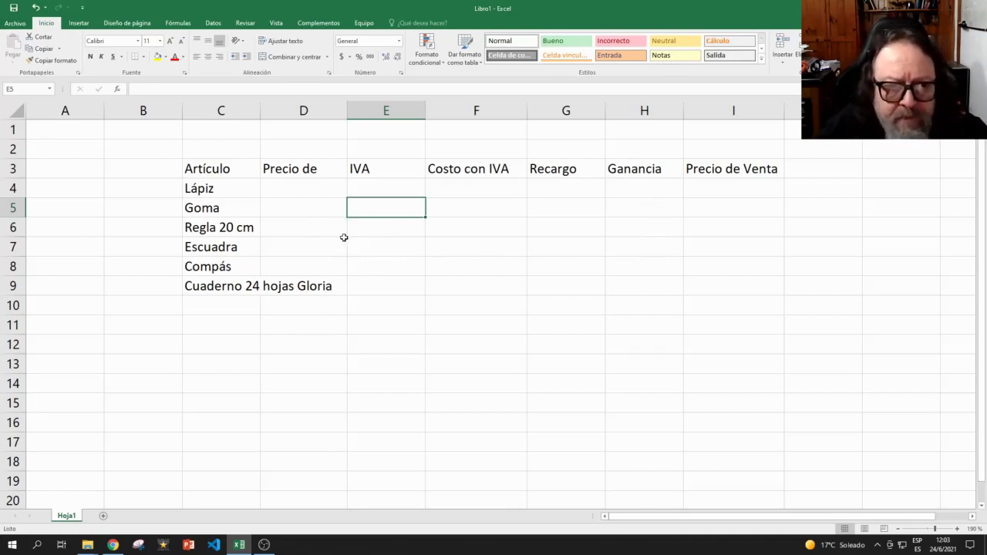
# Widen column D until the full "Precio de Costo" header fits on one line
pyautogui.click(310, 165)
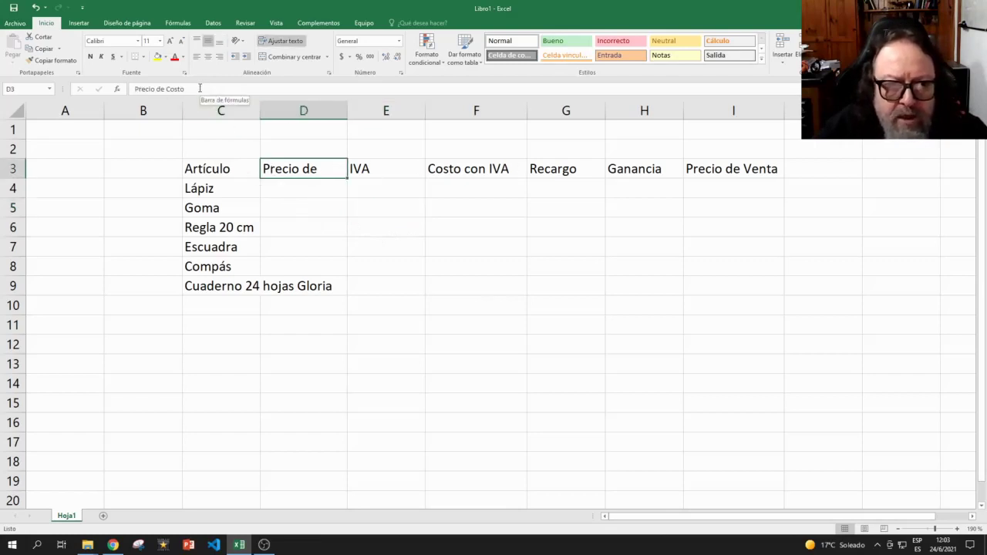
pyautogui.moveTo(351, 111); pyautogui.dragTo(370, 110)
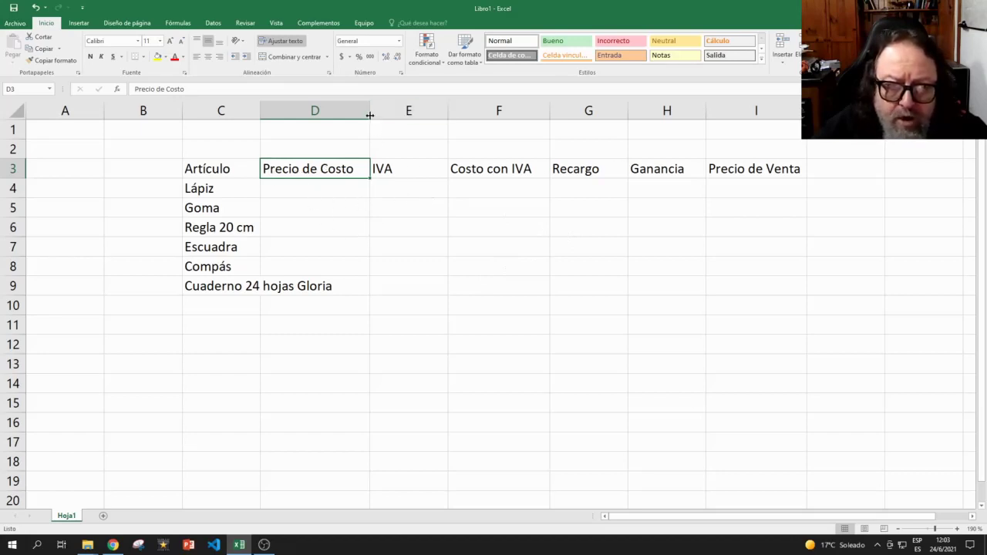
pyautogui.moveTo(369, 116); pyautogui.dragTo(359, 117)
pyautogui.click(410, 225)
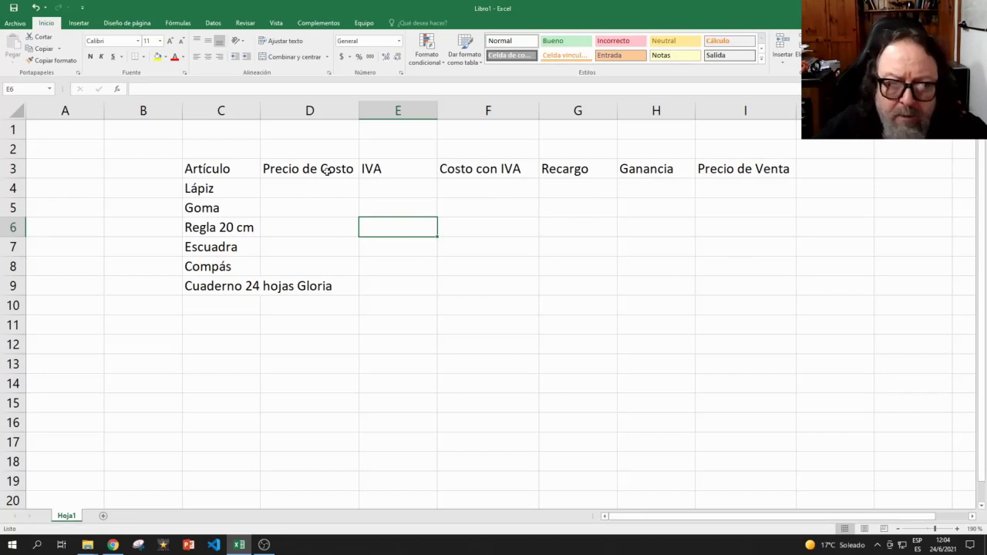
# Turn off text wrapping for the "Precio de Costo" header cell D3 and enable shrink to fit instead
pyautogui.click(297, 168)
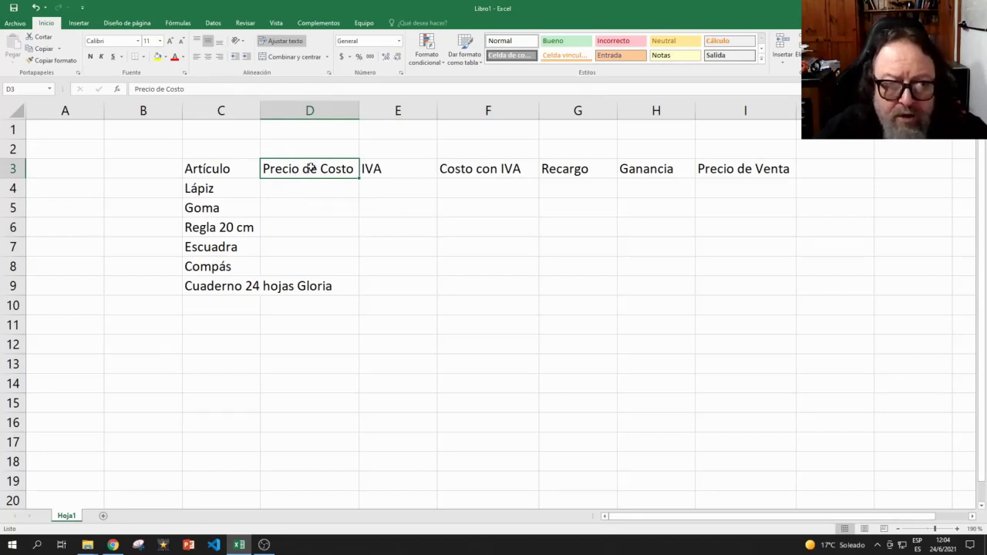
pyautogui.rightClick(317, 171)
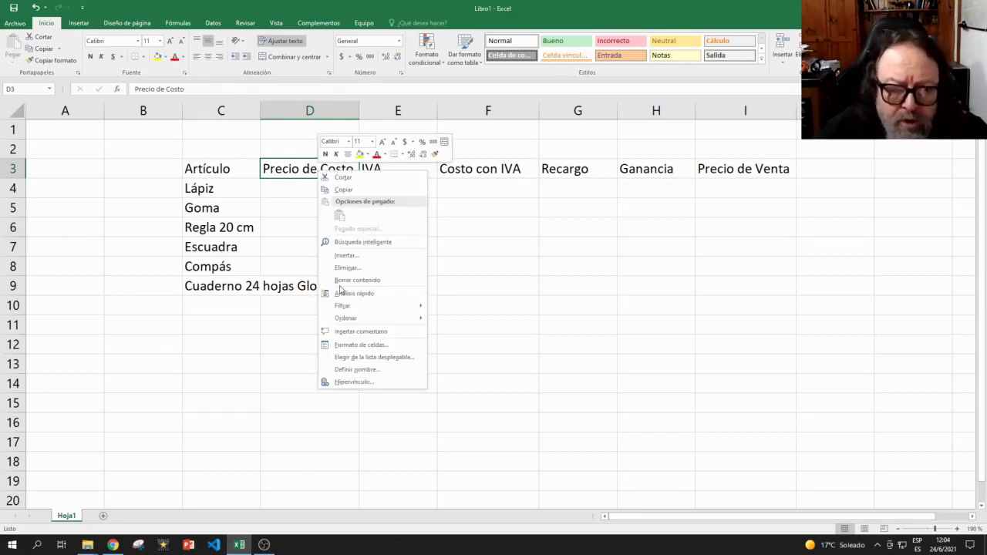
pyautogui.click(372, 345)
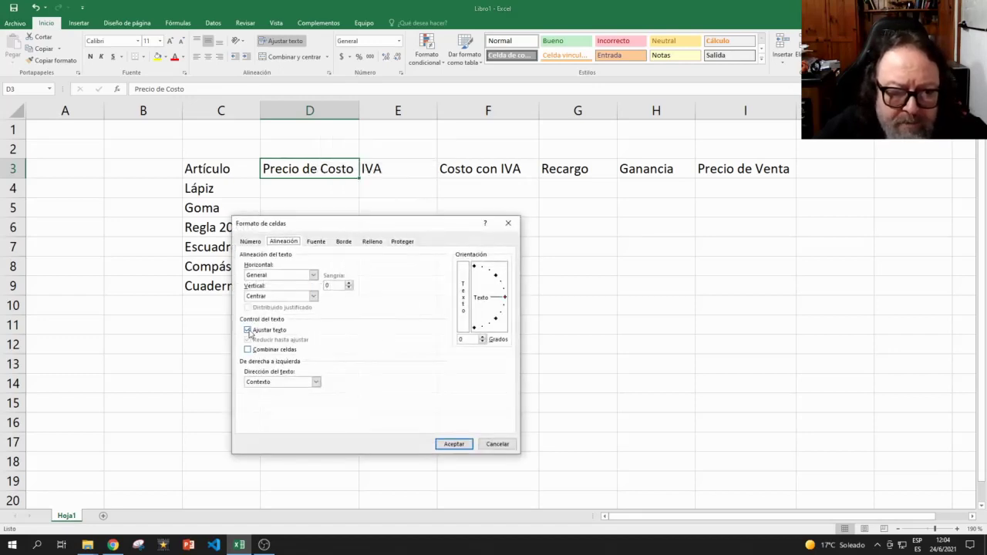
pyautogui.click(247, 330)
pyautogui.click(249, 340)
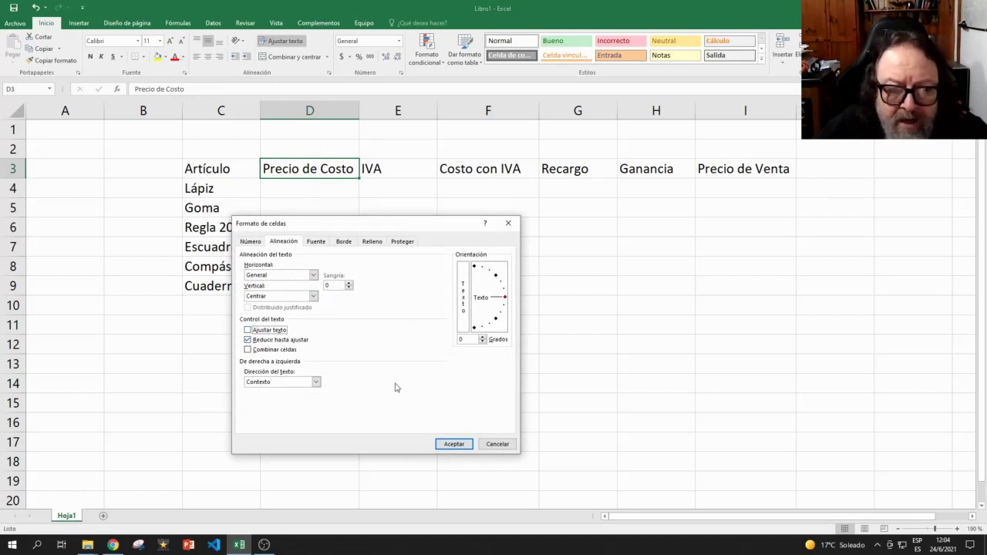
pyautogui.click(455, 445)
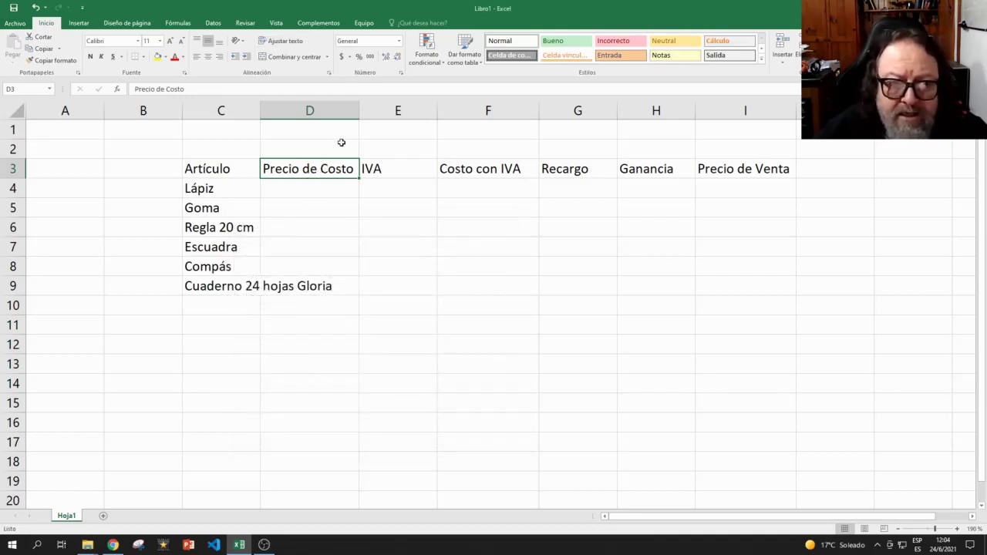
# Narrow column D to test how the header shrinks, and widen it again to fit "Precio de Costo"
pyautogui.moveTo(361, 112); pyautogui.dragTo(312, 112)
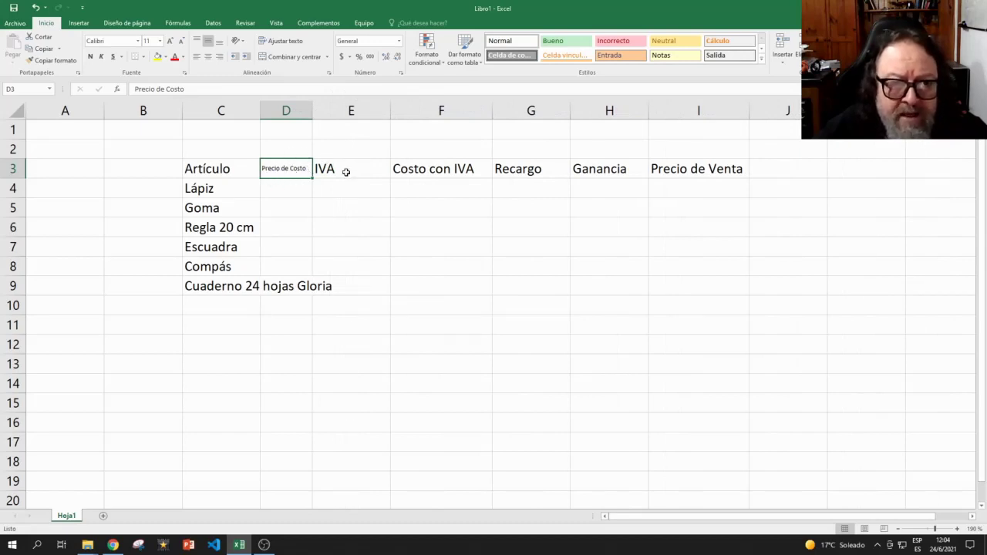
pyautogui.moveTo(312, 109); pyautogui.dragTo(354, 116)
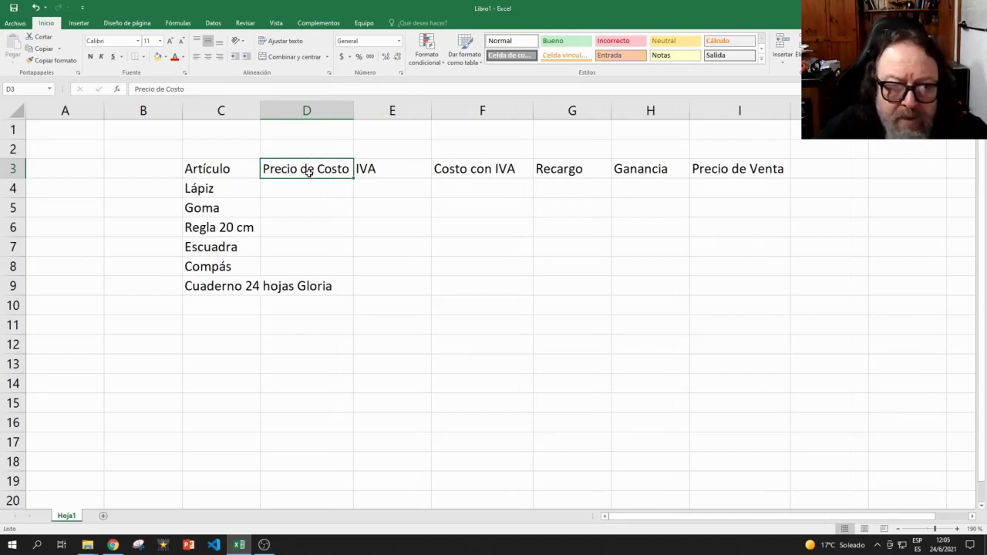
# Merge and center cells D2:D3 to hold the "Precio de Costo" header
pyautogui.moveTo(310, 168); pyautogui.dragTo(310, 151)
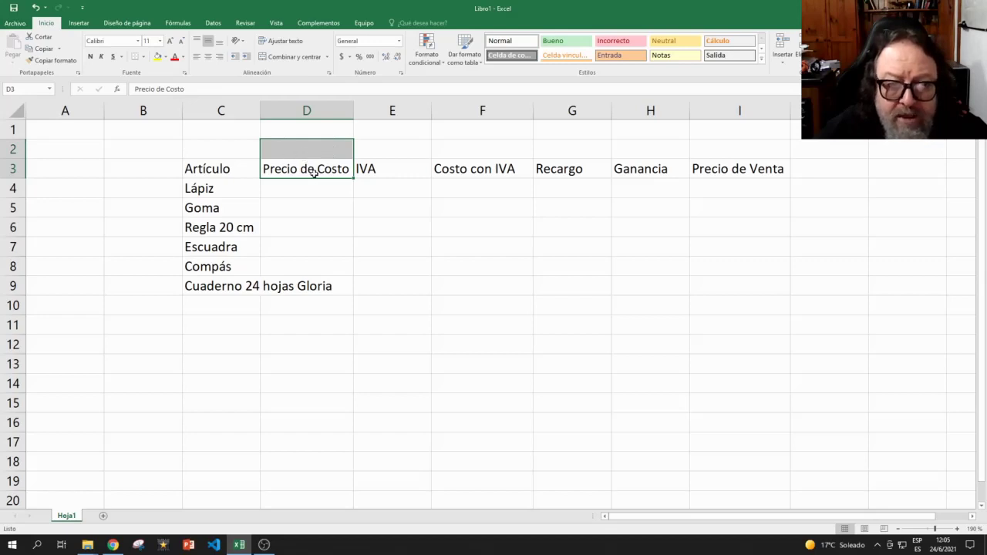
pyautogui.click(290, 58)
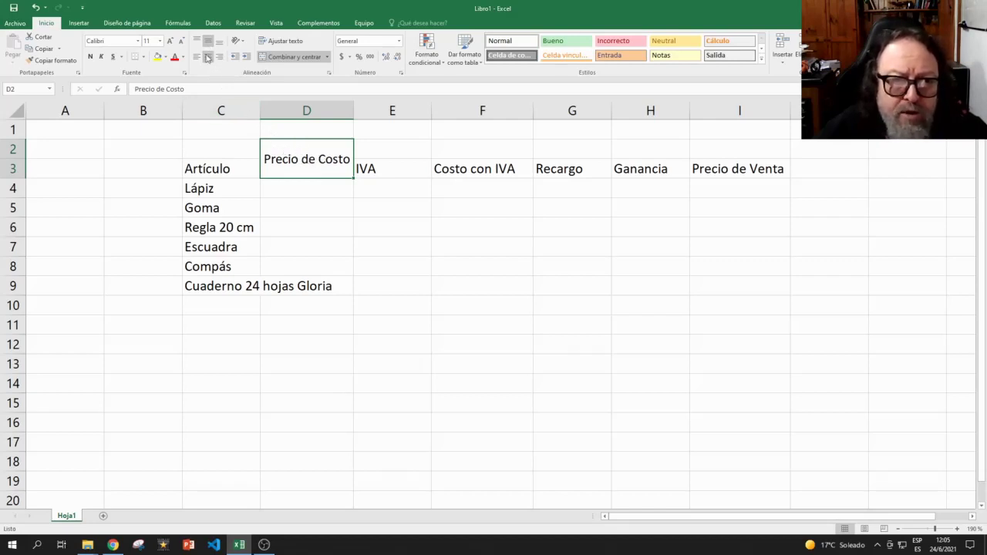
# Format the merged "Precio de Costo" cell with wrapped text instead of shrink to fit, keeping both alignments on Centrar
pyautogui.rightClick(309, 163)
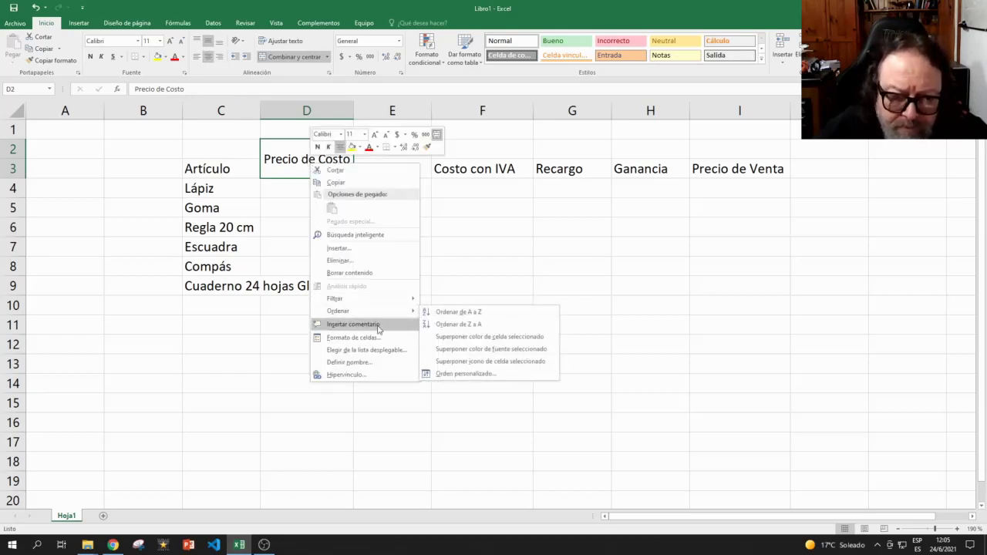
pyautogui.press('Escape')
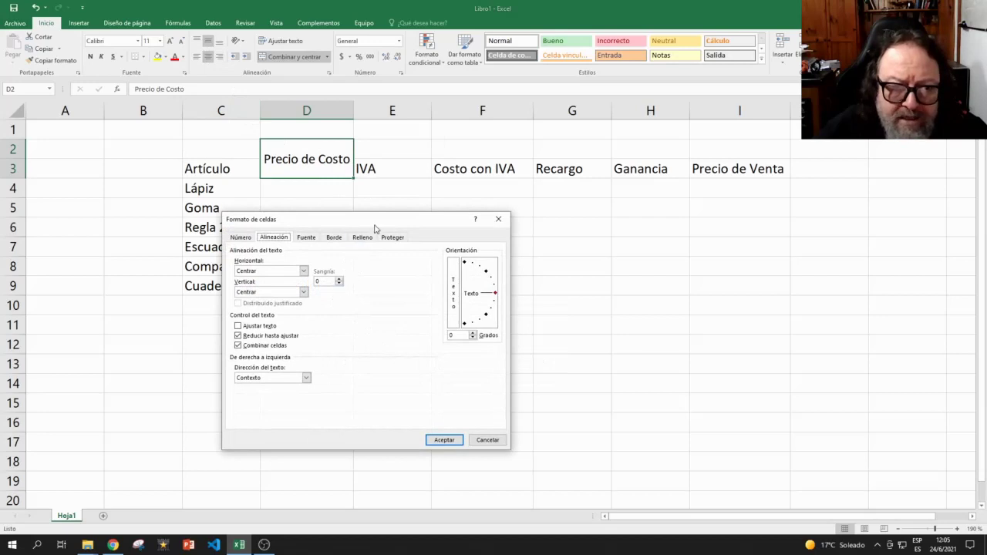
pyautogui.moveTo(375, 223); pyautogui.dragTo(516, 199)
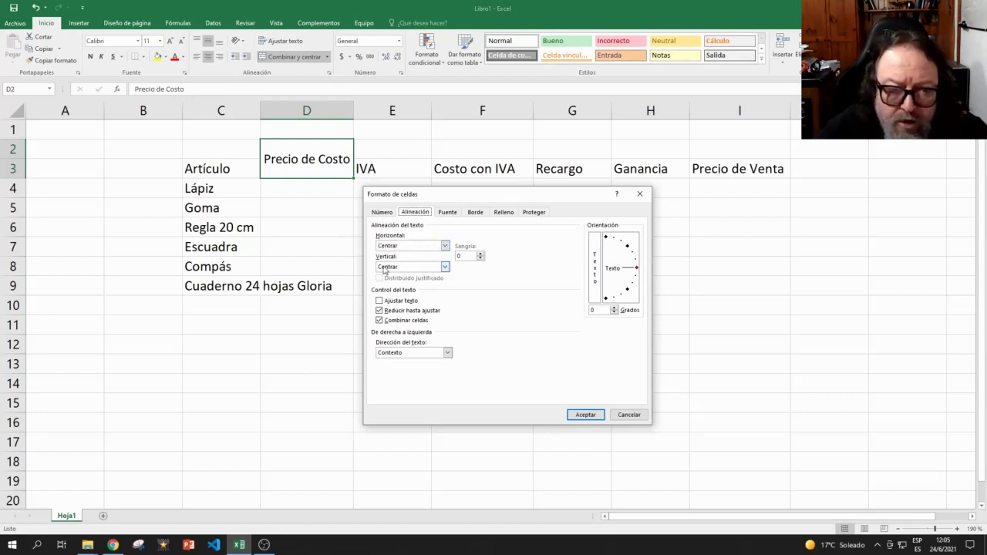
pyautogui.click(445, 246)
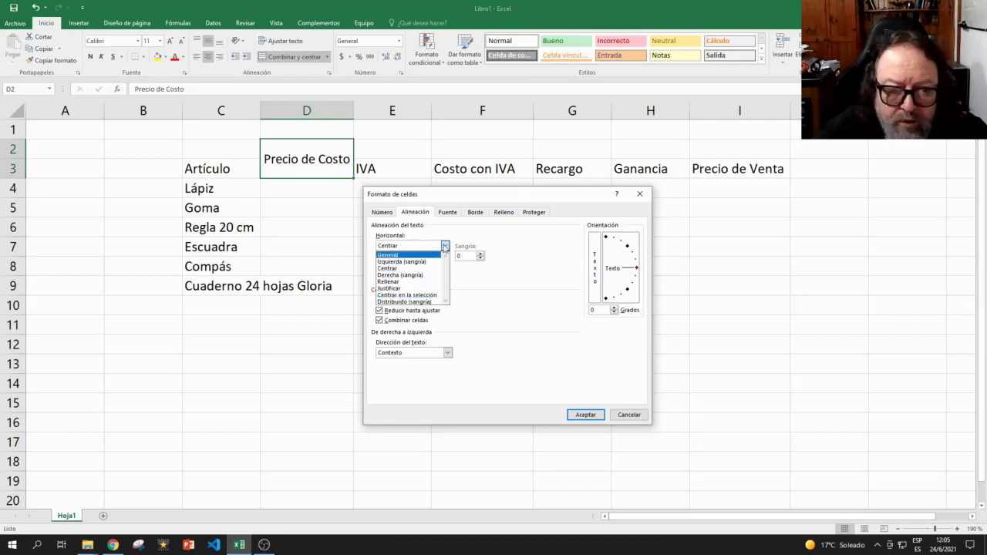
pyautogui.click(445, 246)
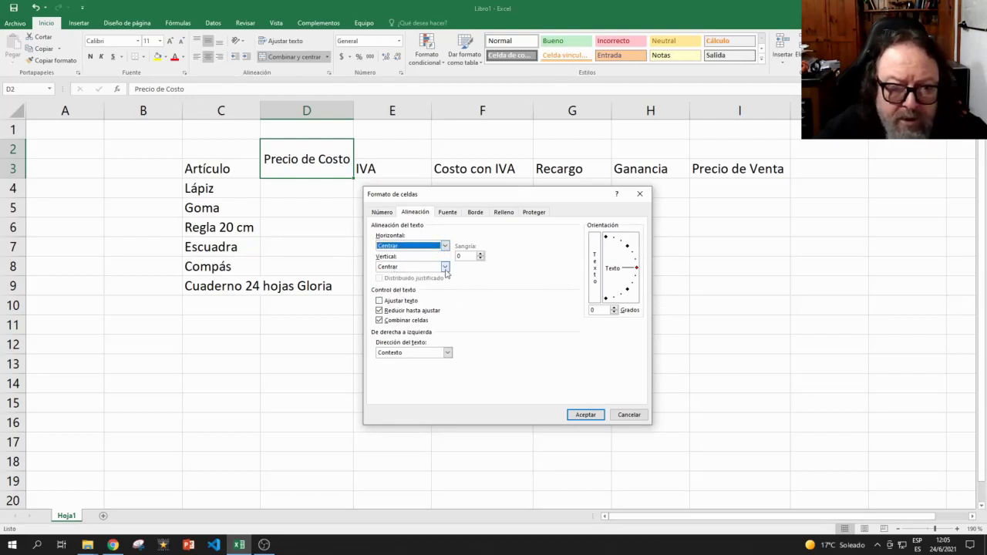
pyautogui.click(445, 267)
pyautogui.click(445, 268)
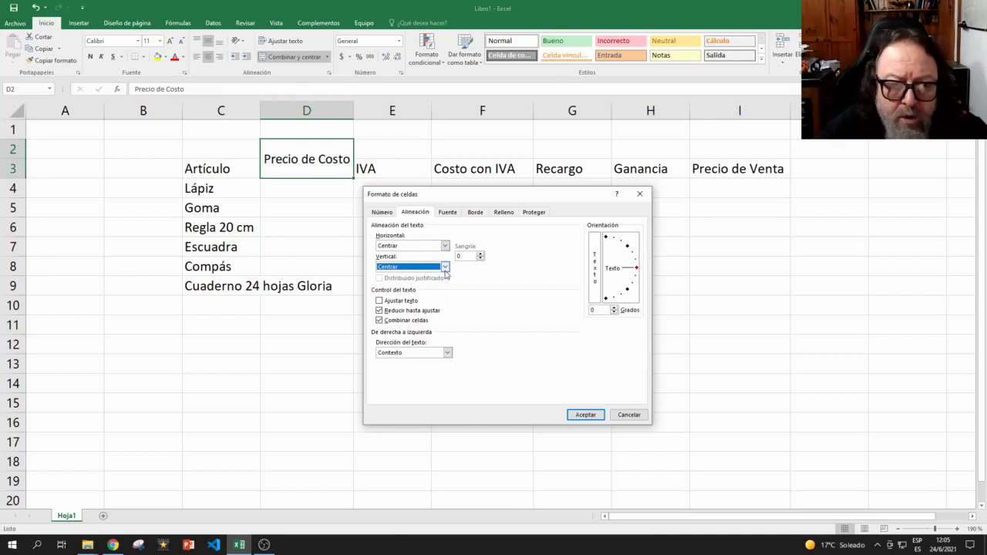
pyautogui.click(445, 267)
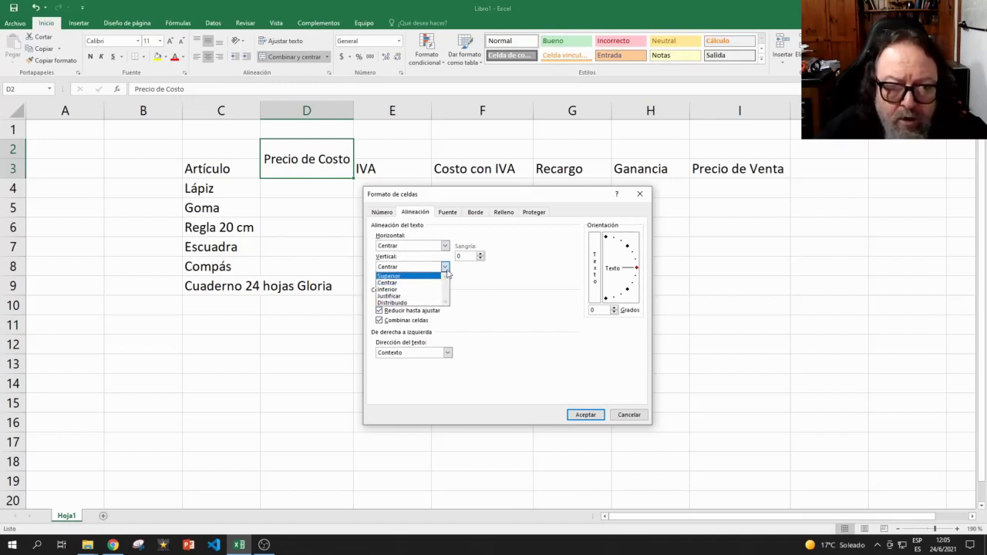
pyautogui.click(444, 267)
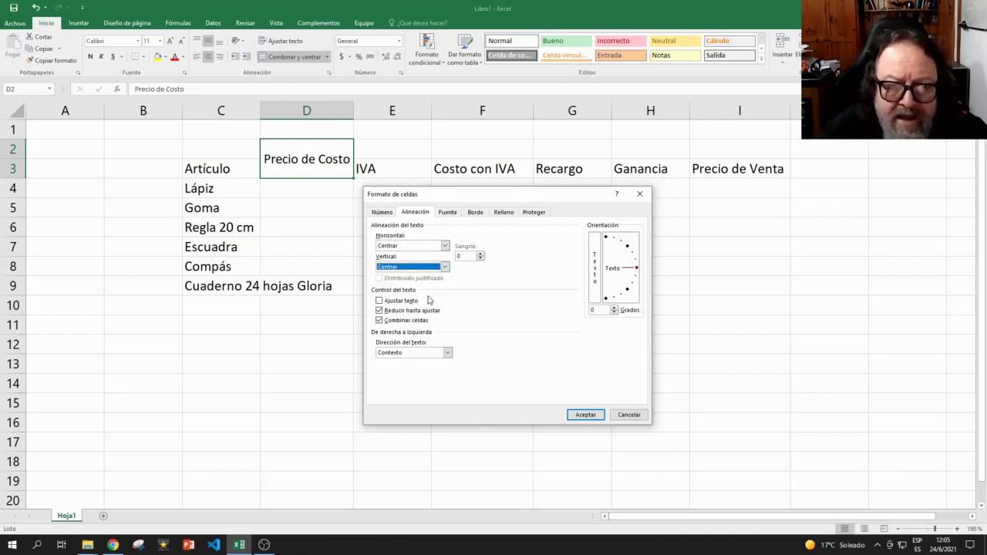
pyautogui.click(379, 310)
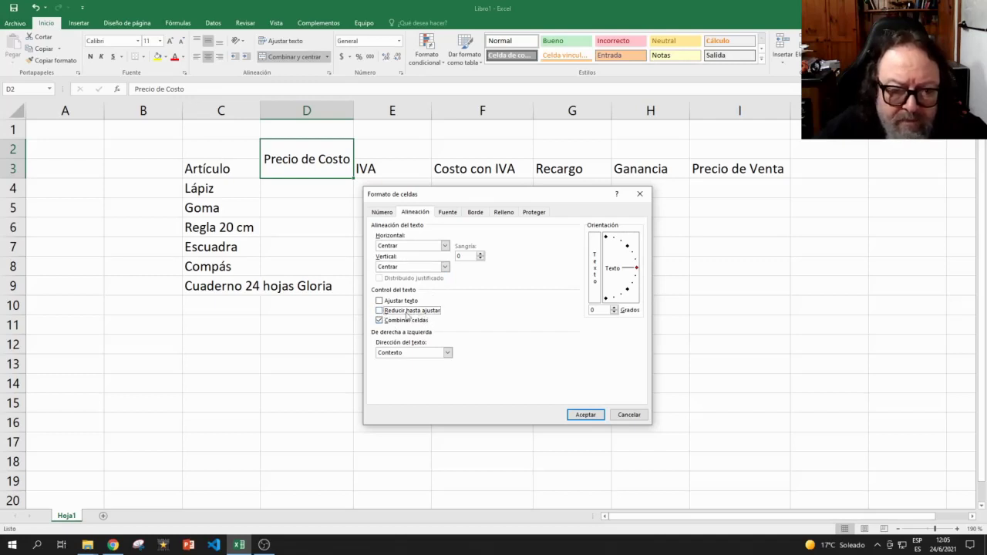
pyautogui.click(380, 300)
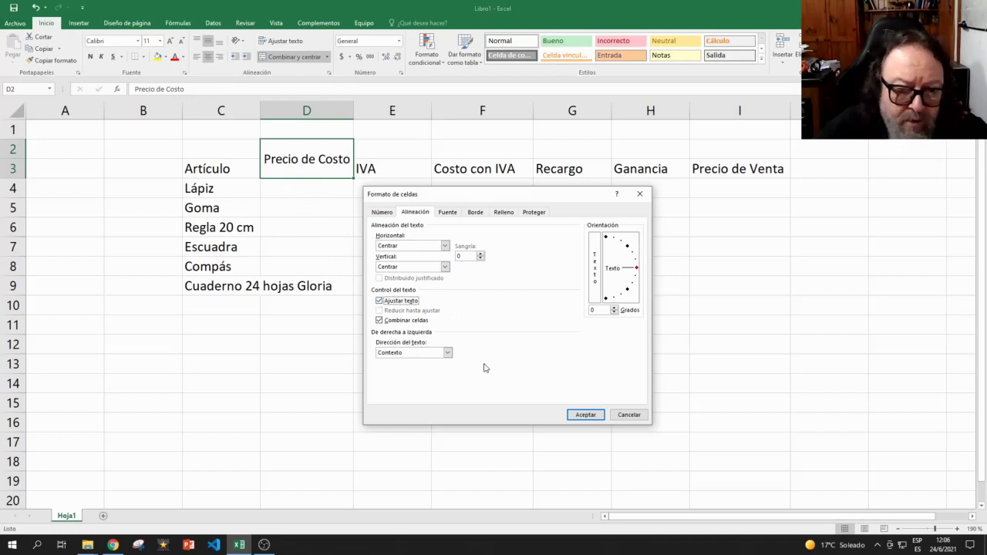
pyautogui.click(585, 414)
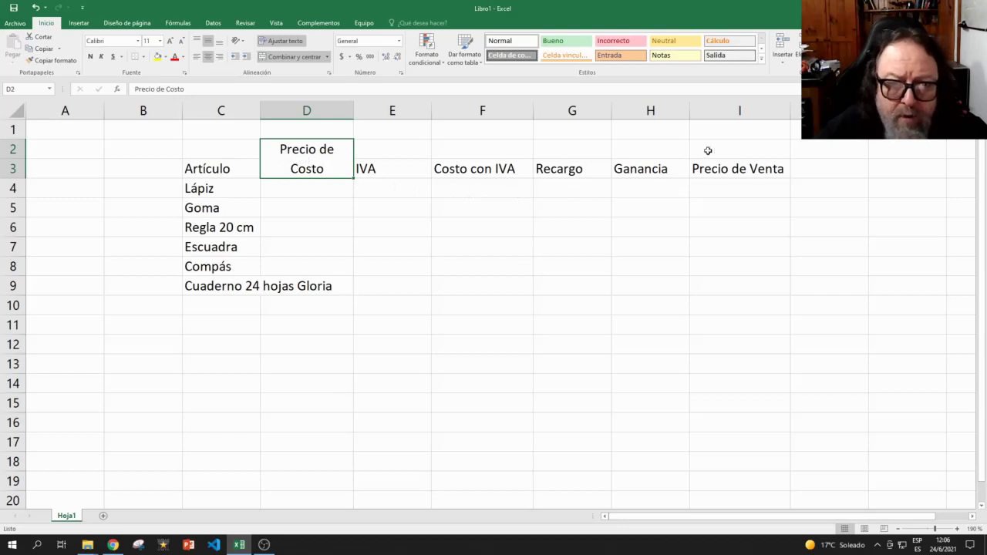
# Narrow column E so it is only slightly wider than the "IVA" header
pyautogui.click(392, 168)
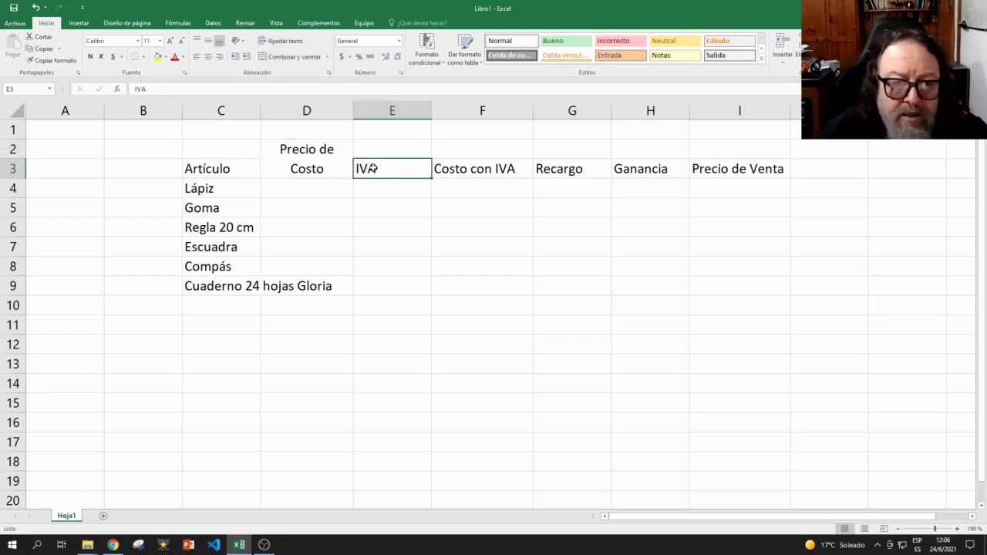
pyautogui.moveTo(433, 115); pyautogui.dragTo(386, 113)
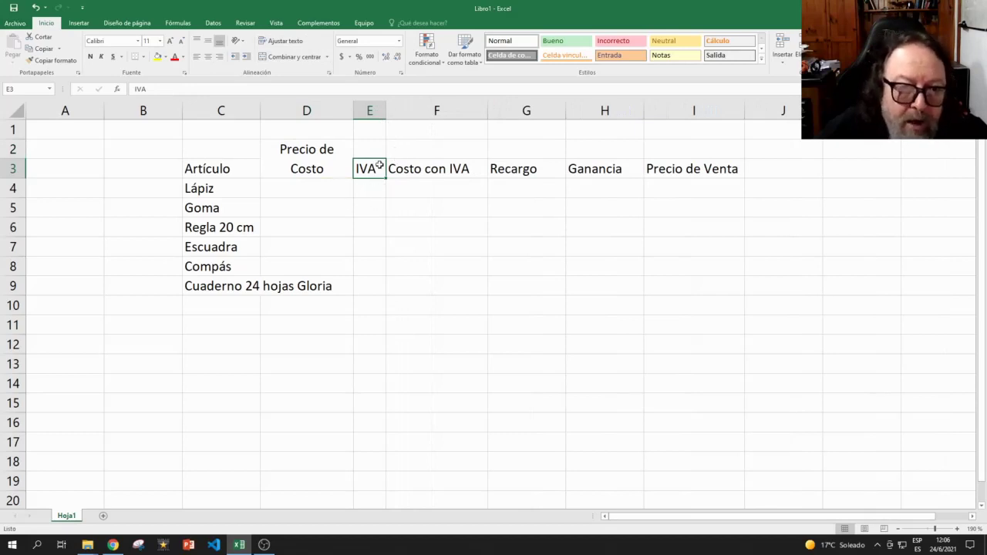
pyautogui.moveTo(386, 114); pyautogui.dragTo(414, 112)
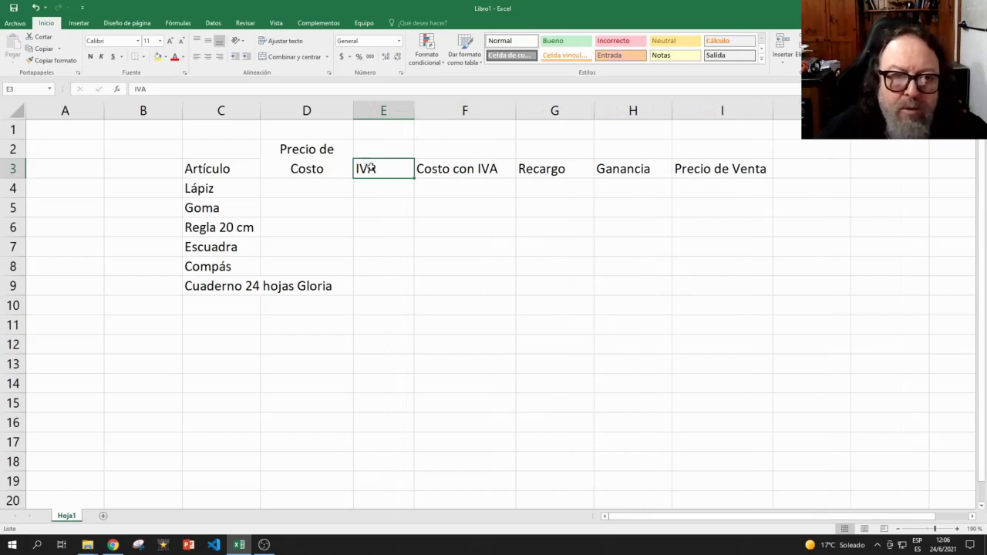
pyautogui.click(385, 192)
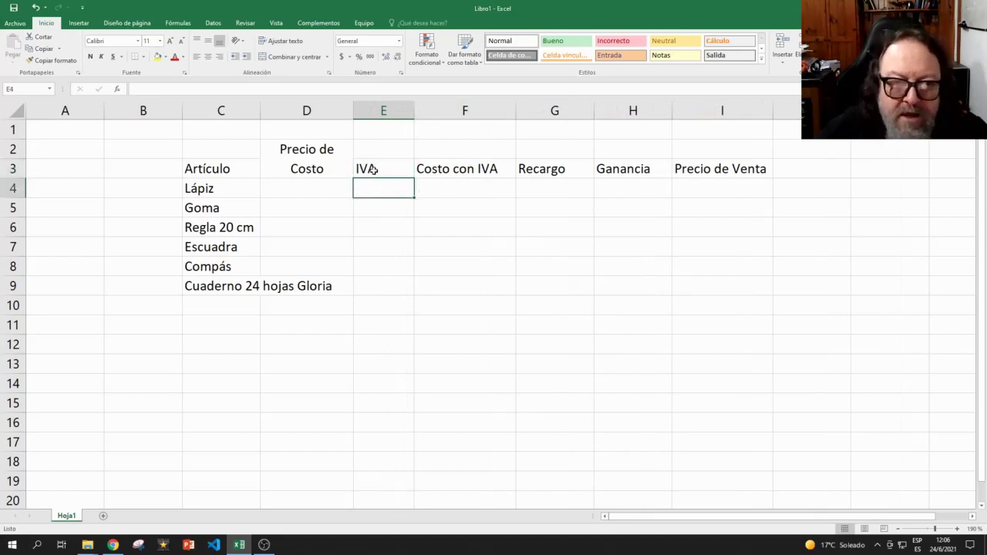
# Try to copy the "Precio de Costo" header's format onto E2:I3, and undo it
pyautogui.click(309, 154)
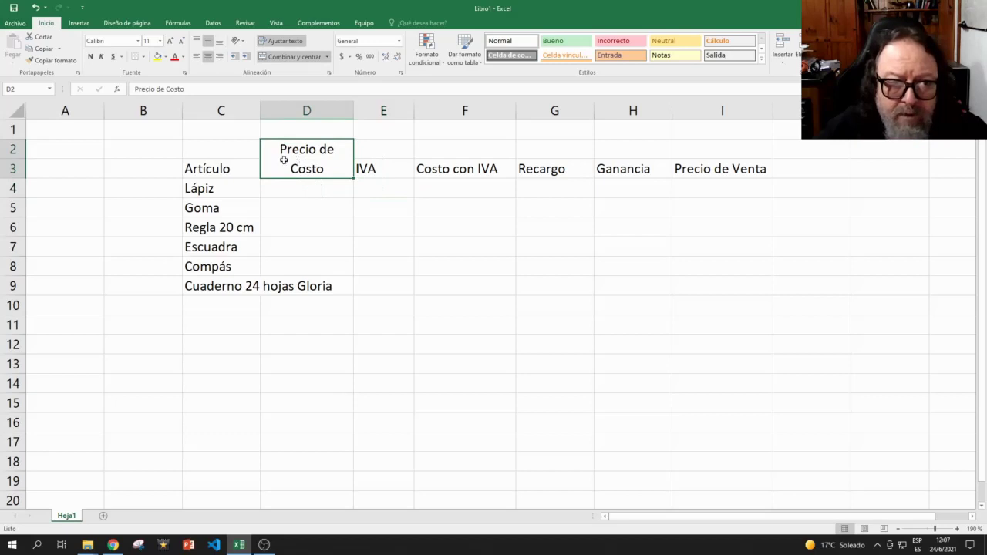
pyautogui.click(56, 61)
pyautogui.moveTo(372, 147)
pyautogui.mouseDown()
pyautogui.moveTo(547, 166)
pyautogui.moveTo(685, 165)
pyautogui.mouseUp()
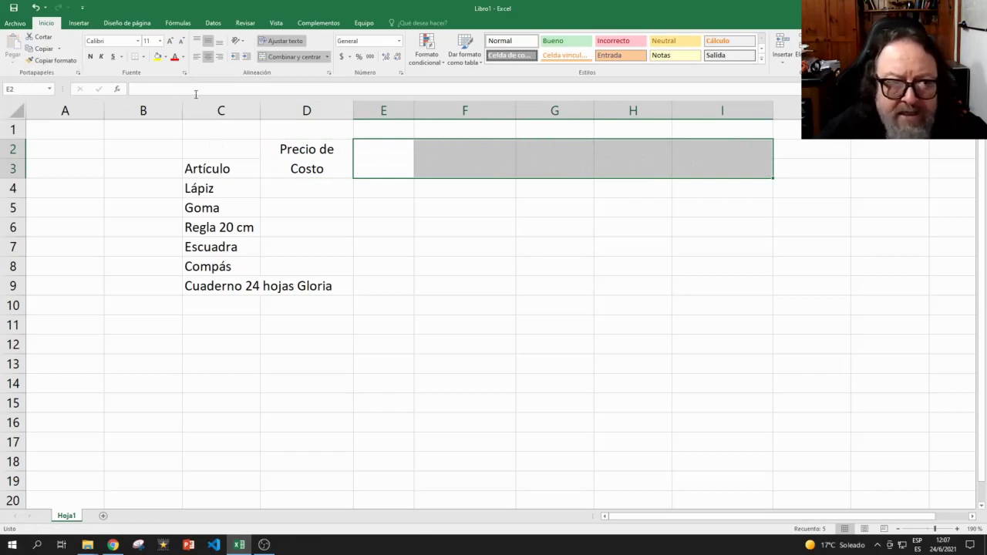
pyautogui.click(36, 8)
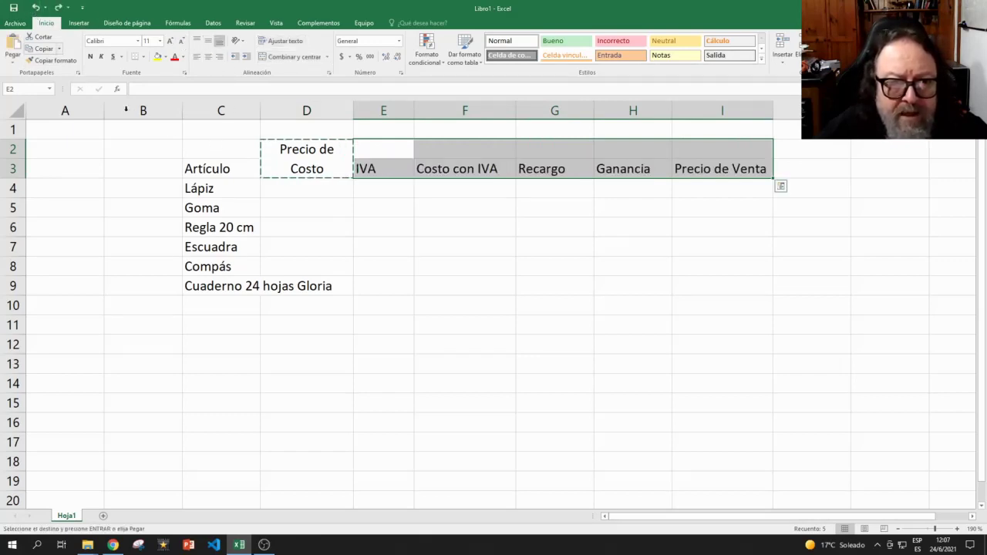
pyautogui.click(476, 193)
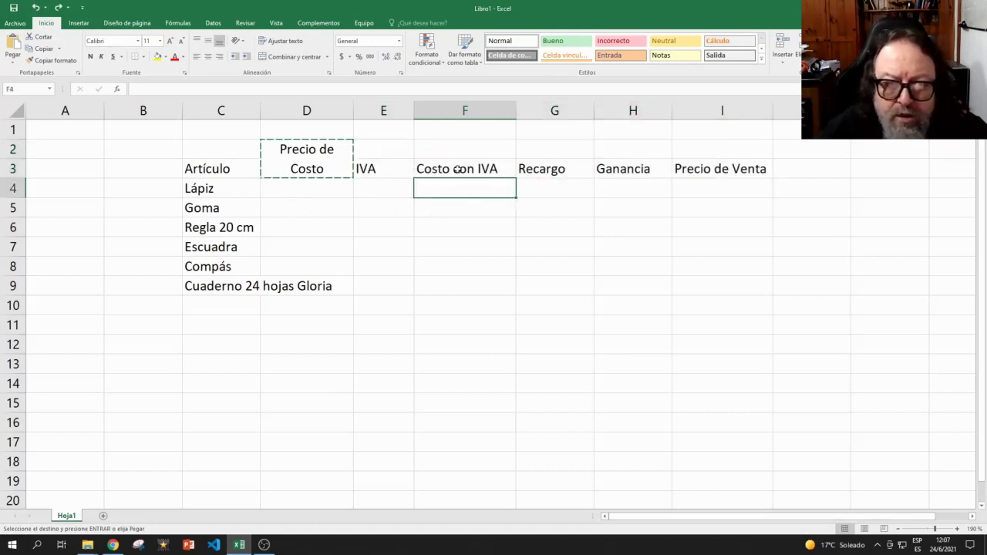
# Move the headers from "IVA" to "Precio de Venta" in E3:I3 up one row to E2:I2
pyautogui.moveTo(360, 167); pyautogui.dragTo(698, 165)
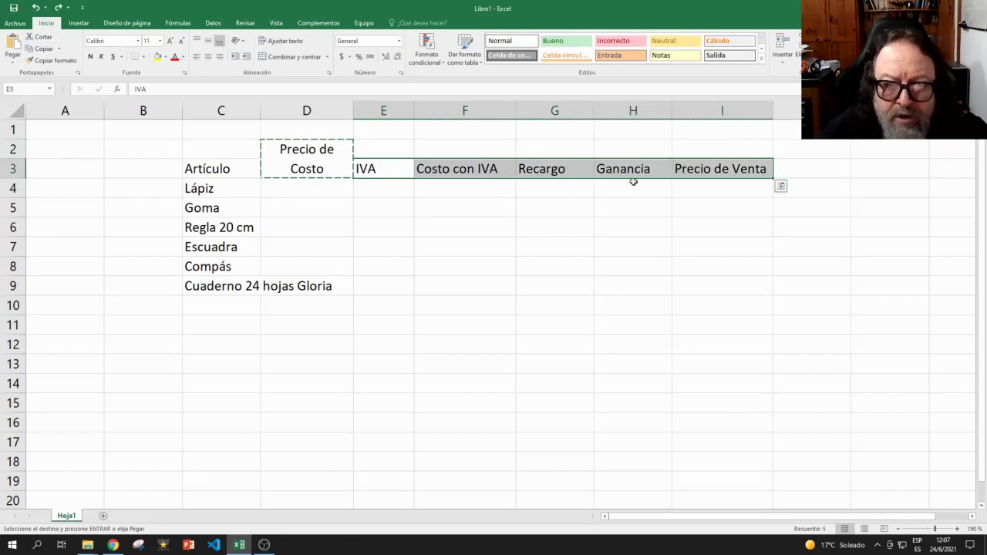
pyautogui.click(485, 200)
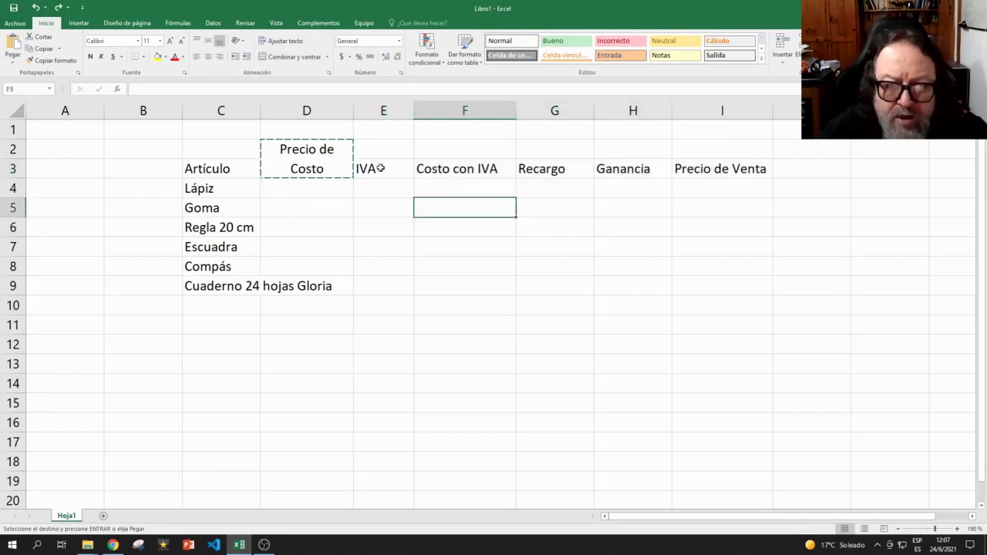
pyautogui.moveTo(370, 167); pyautogui.dragTo(697, 168)
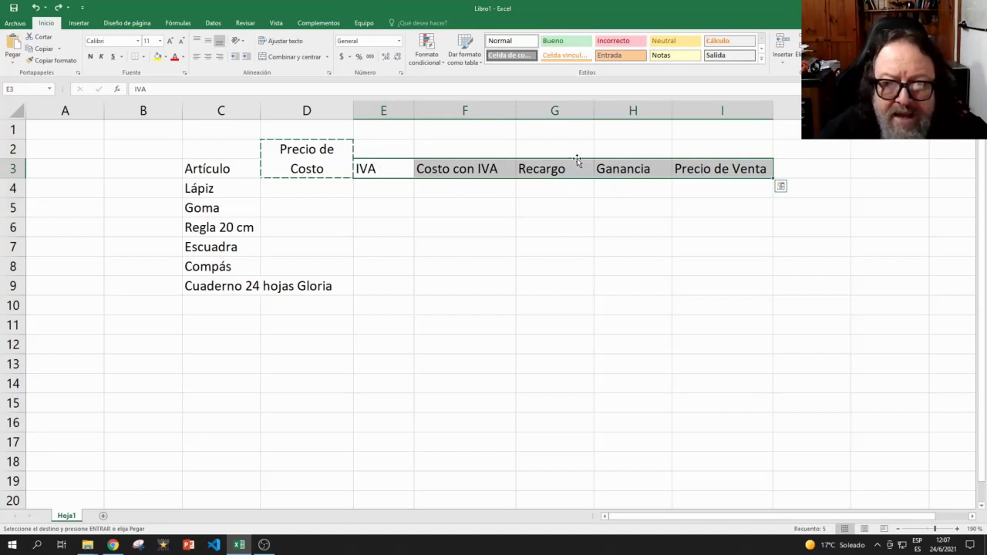
pyautogui.moveTo(575, 158)
pyautogui.mouseDown()
pyautogui.moveTo(599, 167)
pyautogui.moveTo(573, 151)
pyautogui.mouseUp()
pyautogui.click(557, 226)
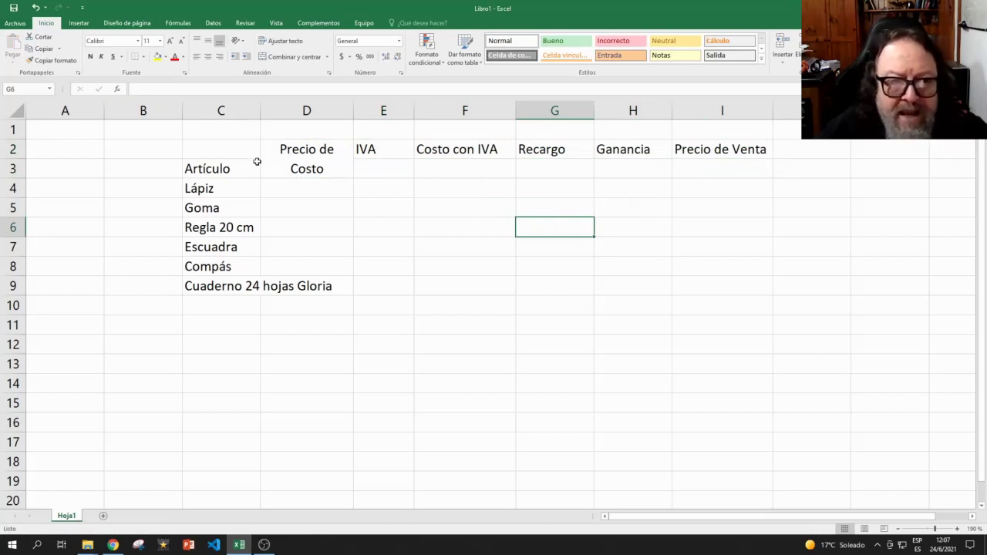
# Copy the merged "Precio de Costo" header's format onto the headers from "IVA" to "Precio de Venta" in E2:I3
pyautogui.click(295, 160)
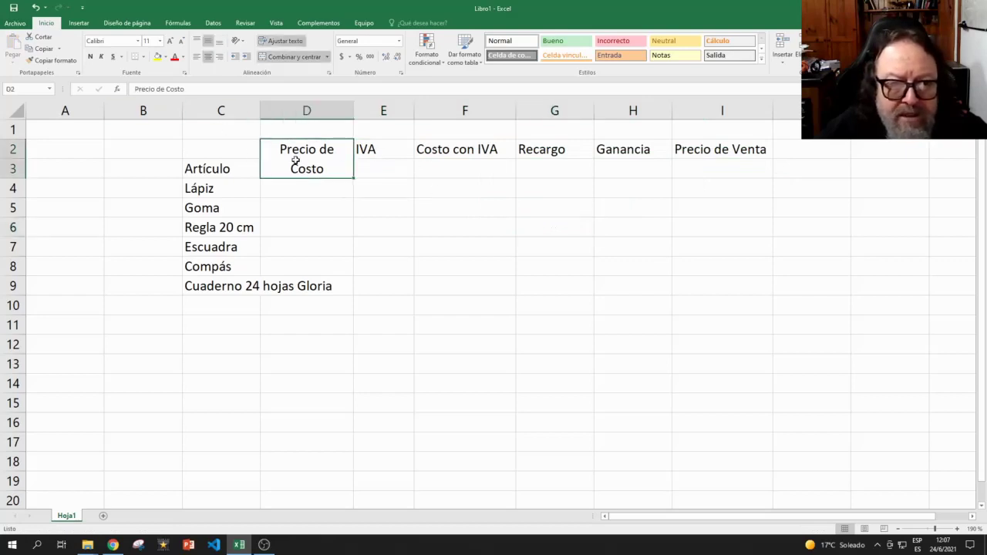
pyautogui.click(51, 60)
pyautogui.moveTo(381, 150); pyautogui.dragTo(676, 164)
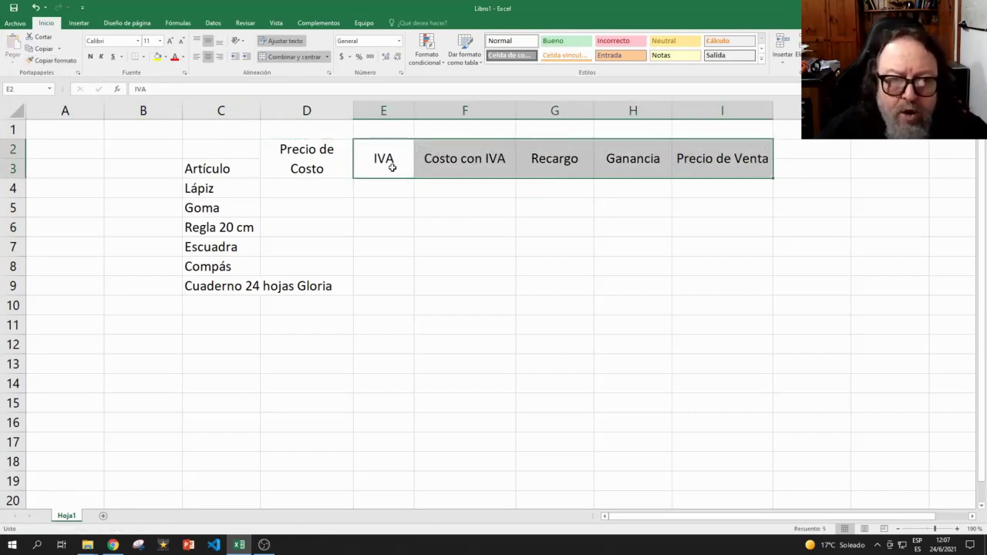
pyautogui.click(474, 193)
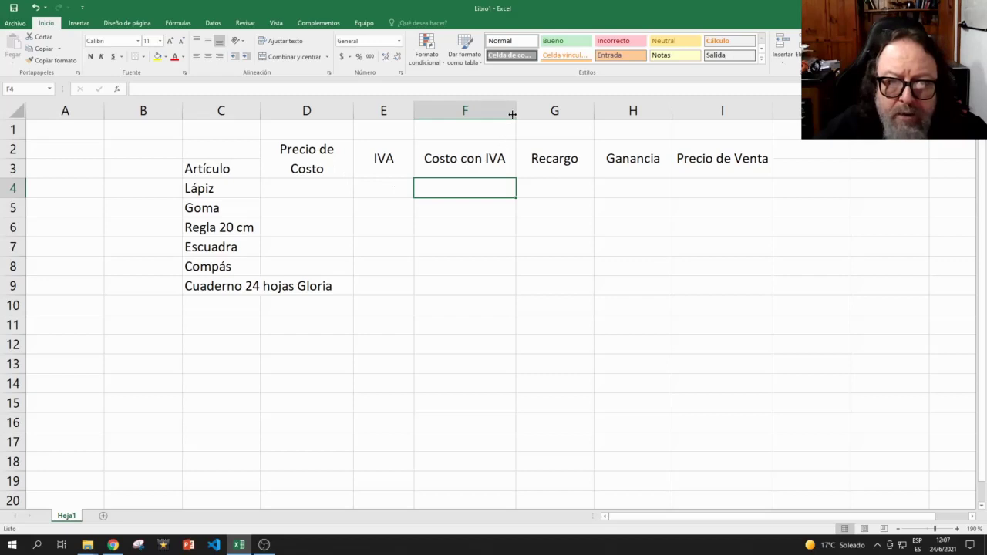
# Narrow columns F and I so the "Costo con IVA" and "Precio de Venta" headers wrap onto two lines
pyautogui.moveTo(515, 111); pyautogui.dragTo(482, 131)
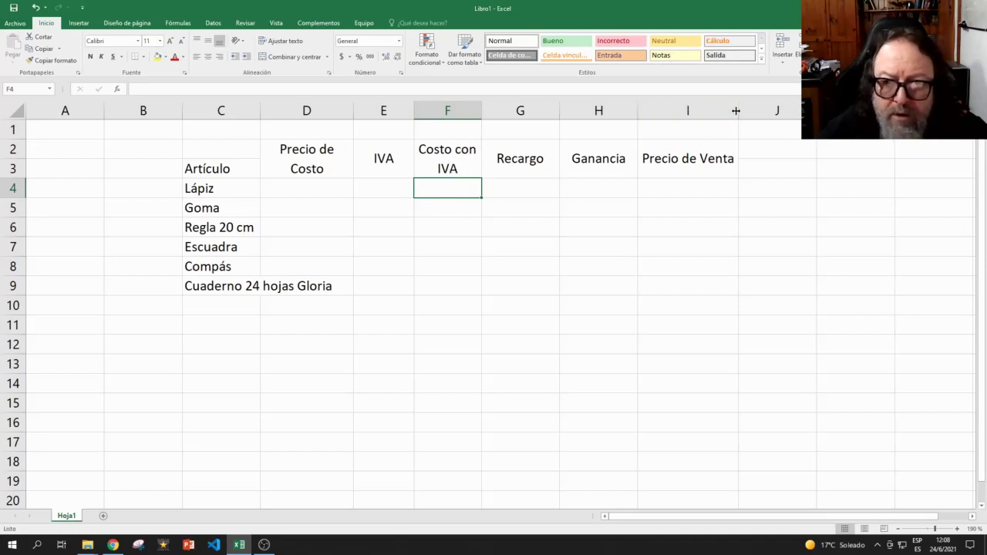
pyautogui.moveTo(735, 110); pyautogui.dragTo(715, 112)
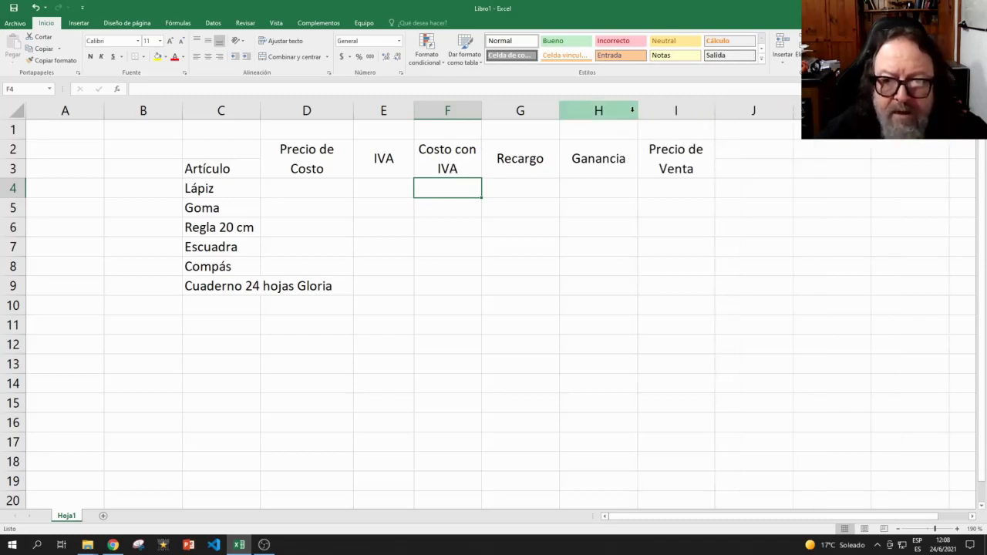
# Narrow columns H and G so they just fit the "Ganancia" and "Recargo" headers on one line
pyautogui.moveTo(634, 111); pyautogui.dragTo(609, 111)
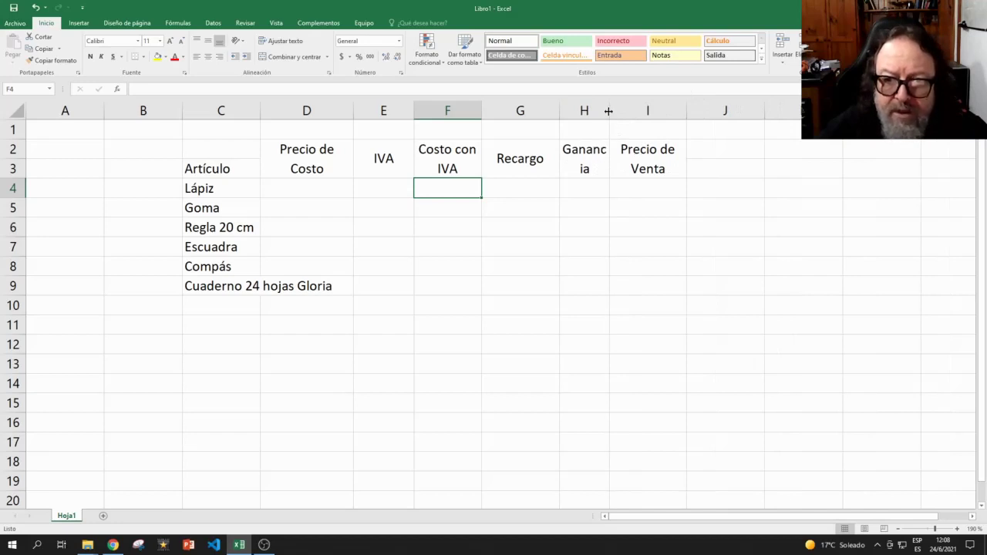
pyautogui.moveTo(608, 110)
pyautogui.mouseDown()
pyautogui.moveTo(621, 110)
pyautogui.moveTo(605, 112)
pyautogui.mouseUp()
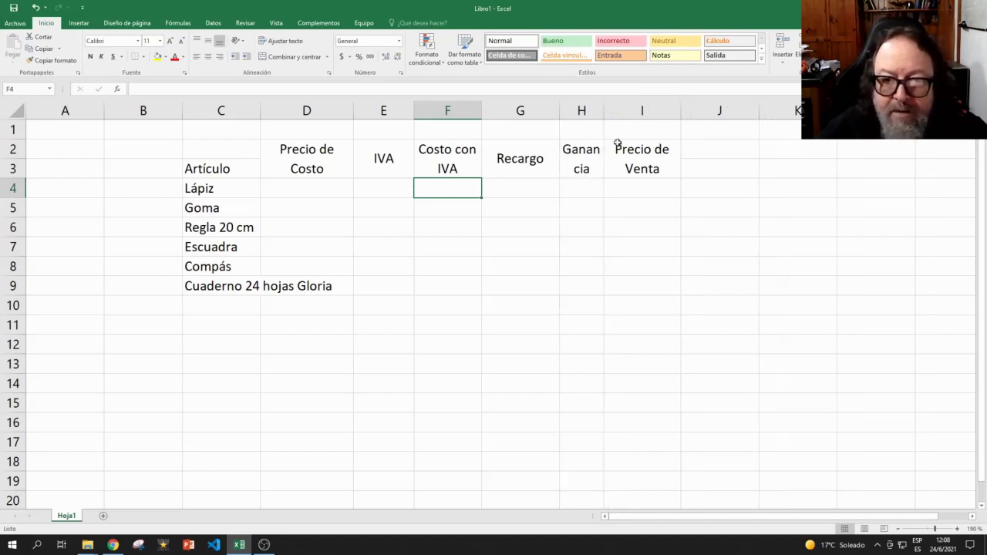
pyautogui.moveTo(604, 109)
pyautogui.mouseDown()
pyautogui.moveTo(632, 106)
pyautogui.moveTo(622, 108)
pyautogui.mouseUp()
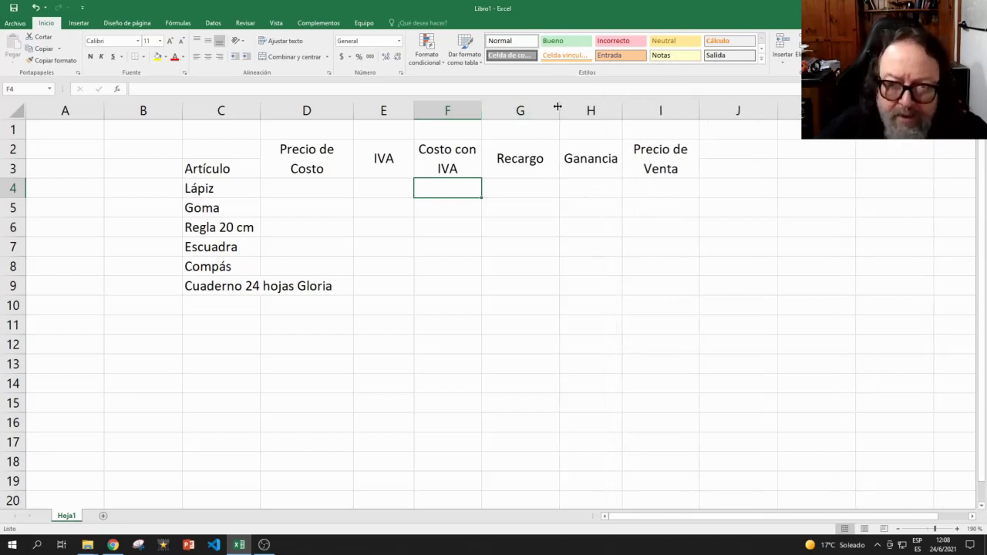
pyautogui.moveTo(559, 109); pyautogui.dragTo(543, 110)
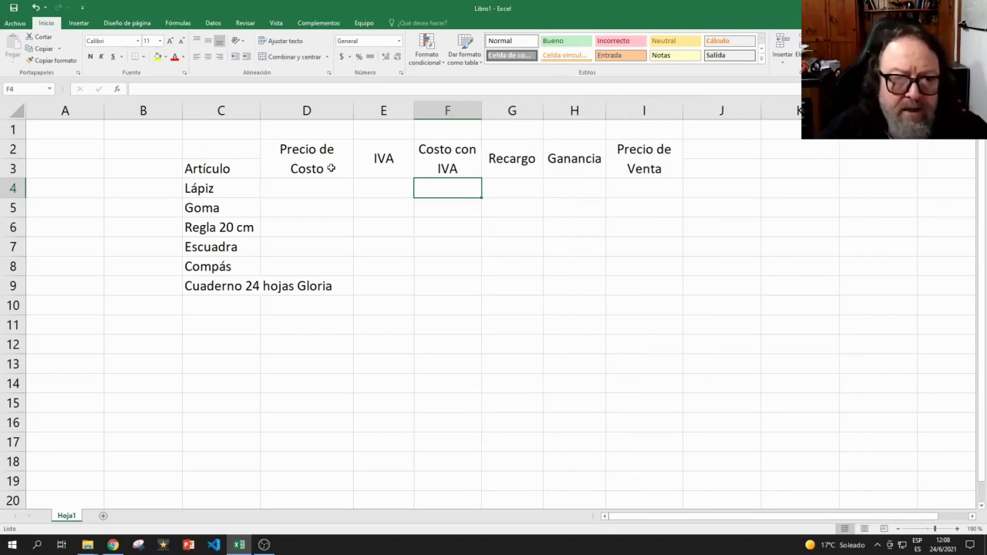
# Try to copy the "IVA" header's format onto C2:C3, and undo it
pyautogui.click(378, 159)
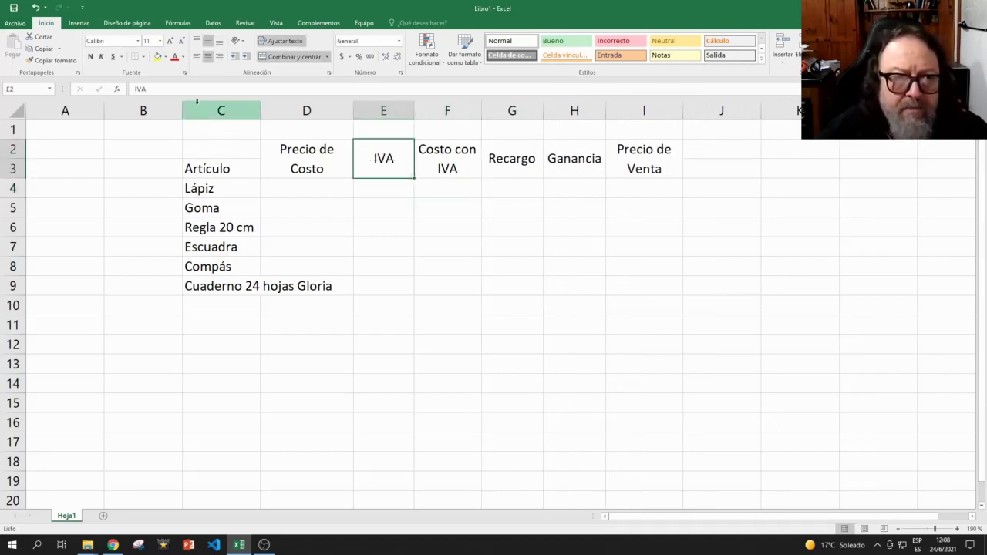
pyautogui.click(56, 60)
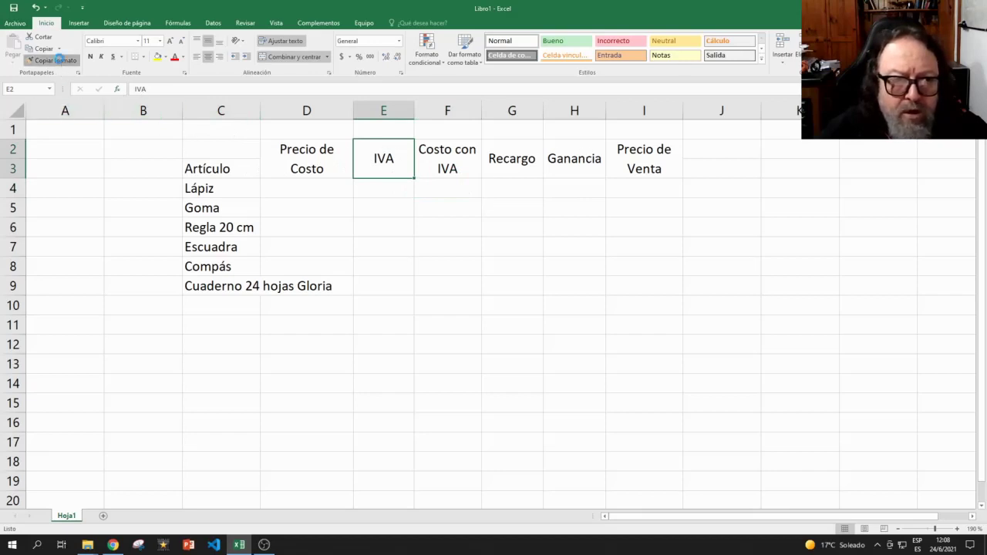
pyautogui.moveTo(211, 149); pyautogui.dragTo(205, 166)
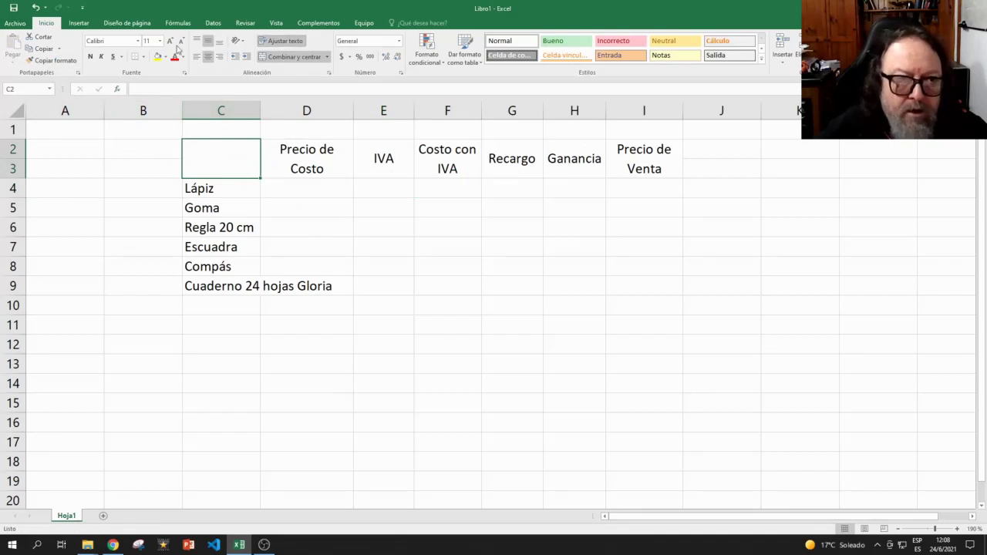
pyautogui.click(35, 10)
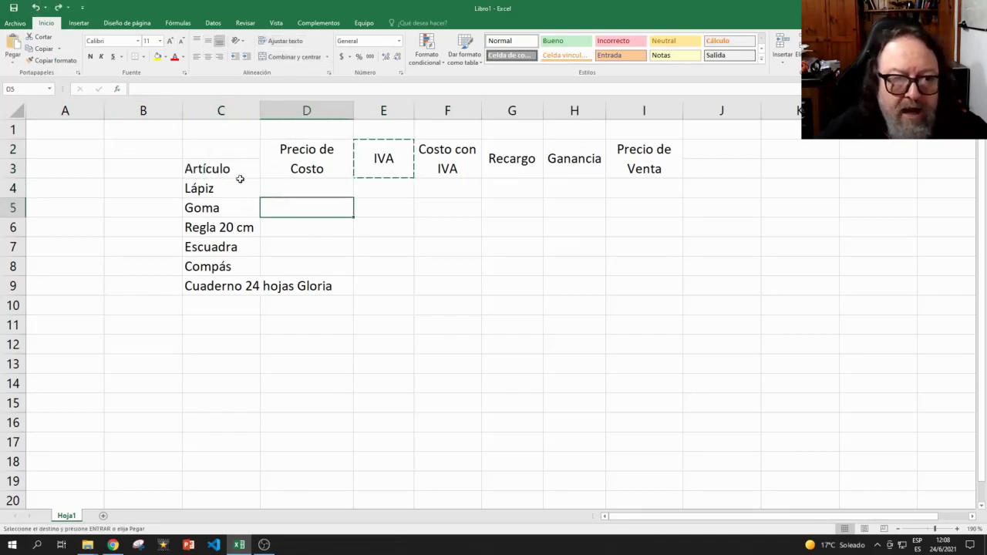
# Move the "Artículo" header from C3 up one row to C2
pyautogui.click(212, 169)
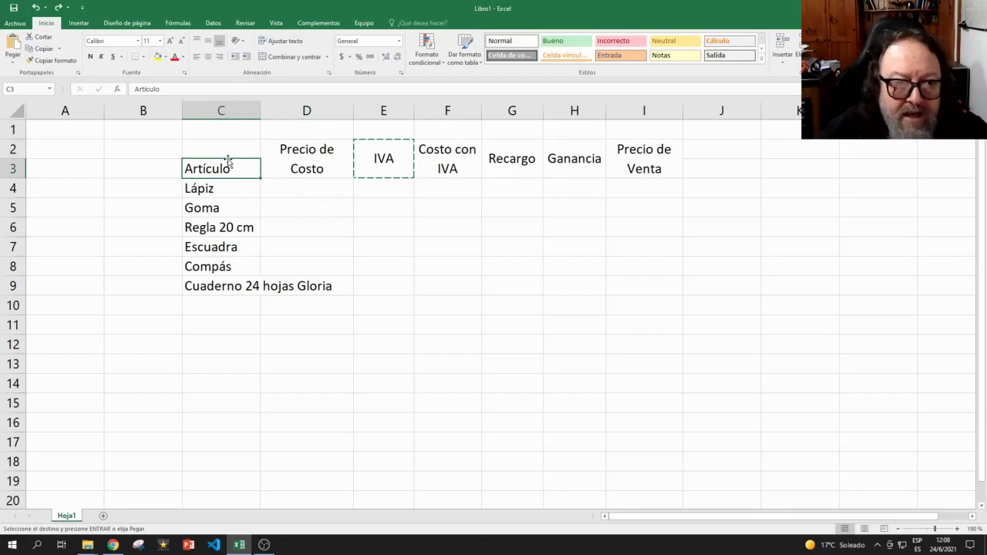
pyautogui.moveTo(228, 160); pyautogui.dragTo(220, 150)
pyautogui.click(291, 208)
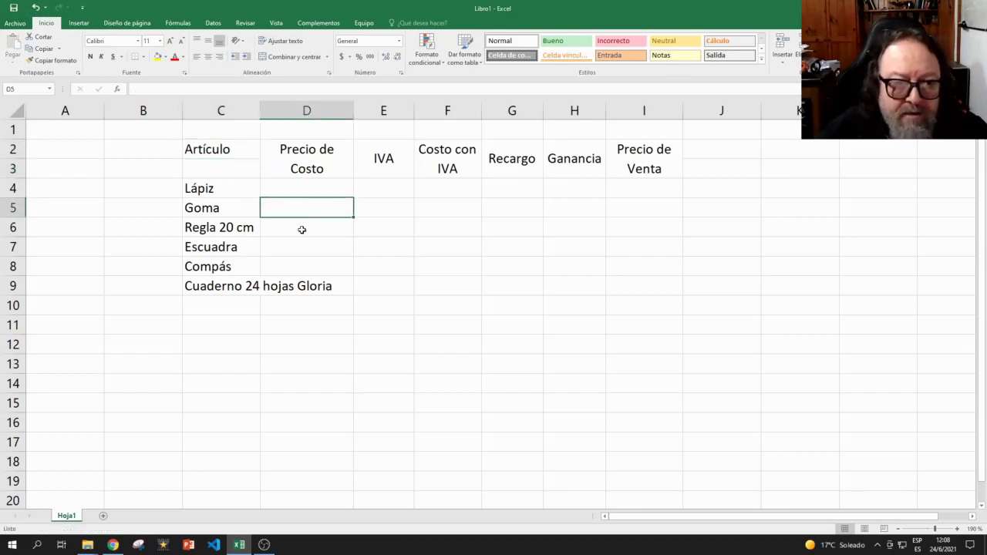
# Copy the "IVA" header's format onto C2:C3 so that "Artículo" is merged and centred
pyautogui.click(378, 157)
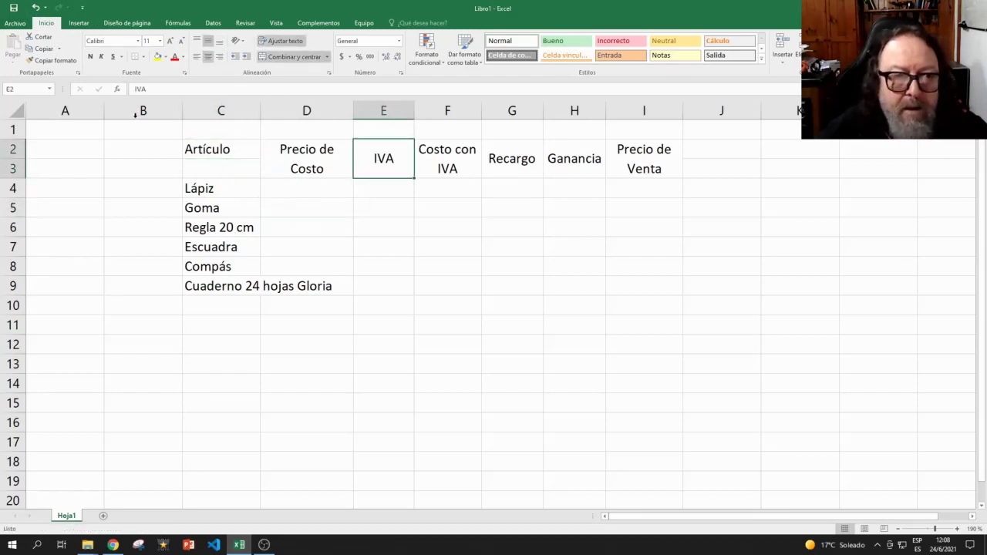
pyautogui.click(36, 62)
pyautogui.click(228, 152)
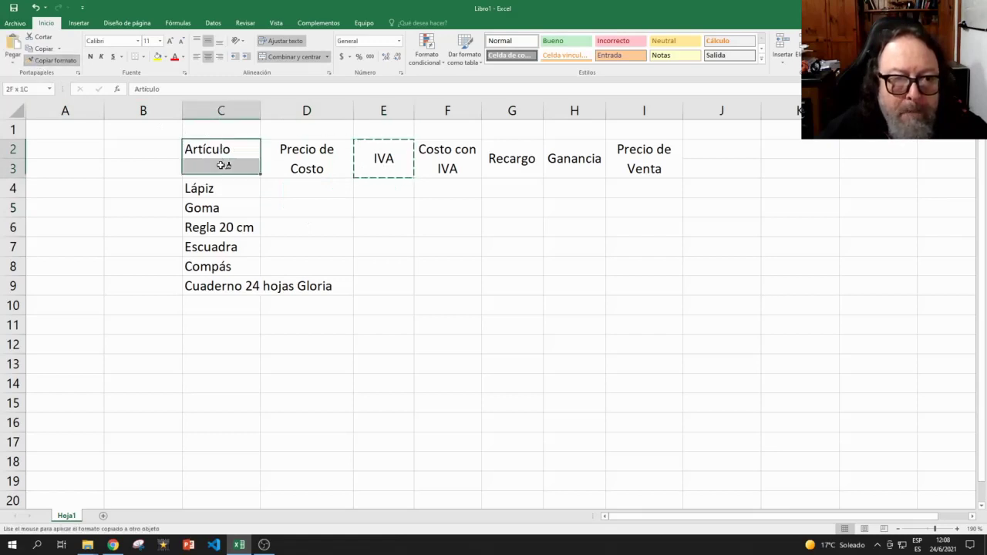
pyautogui.click(432, 223)
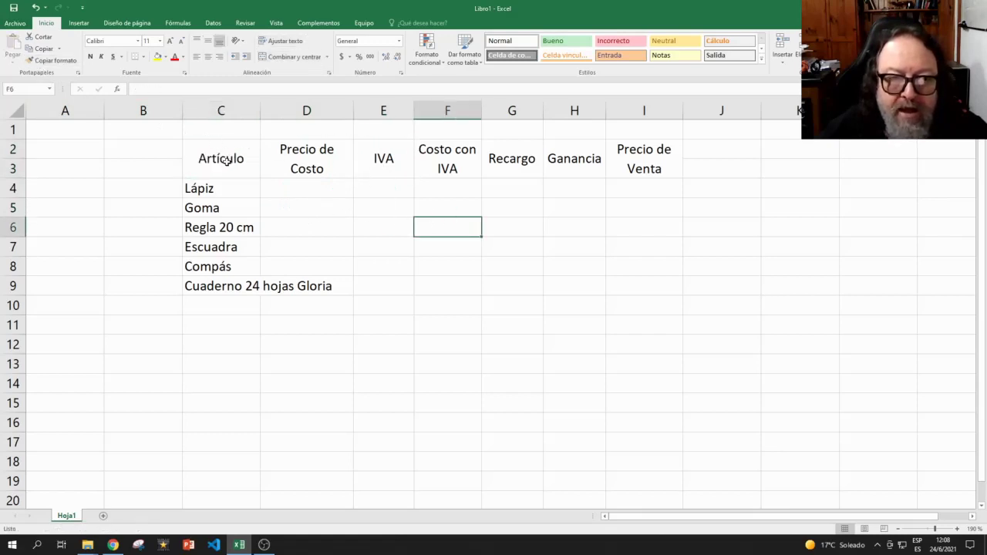
pyautogui.moveTo(226, 158); pyautogui.dragTo(630, 154)
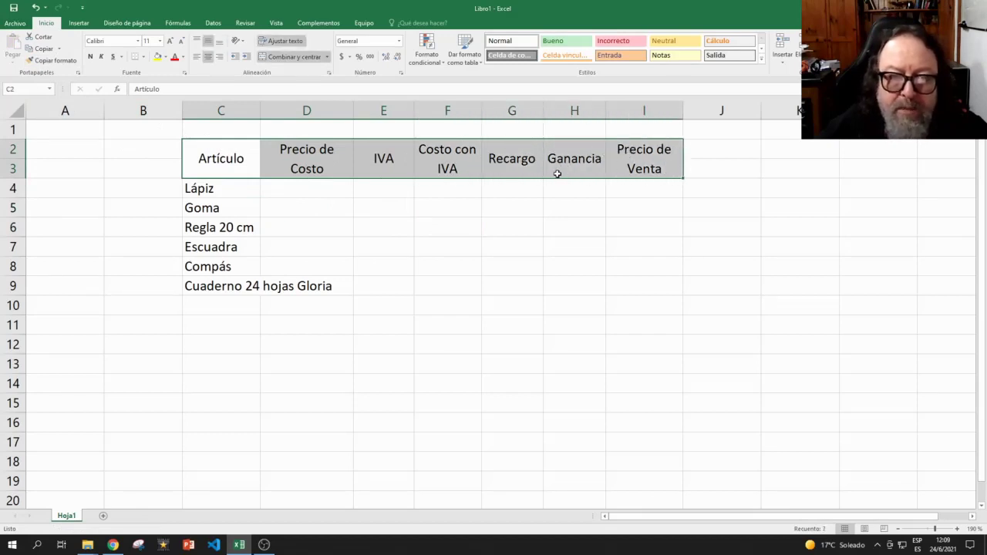
pyautogui.click(493, 322)
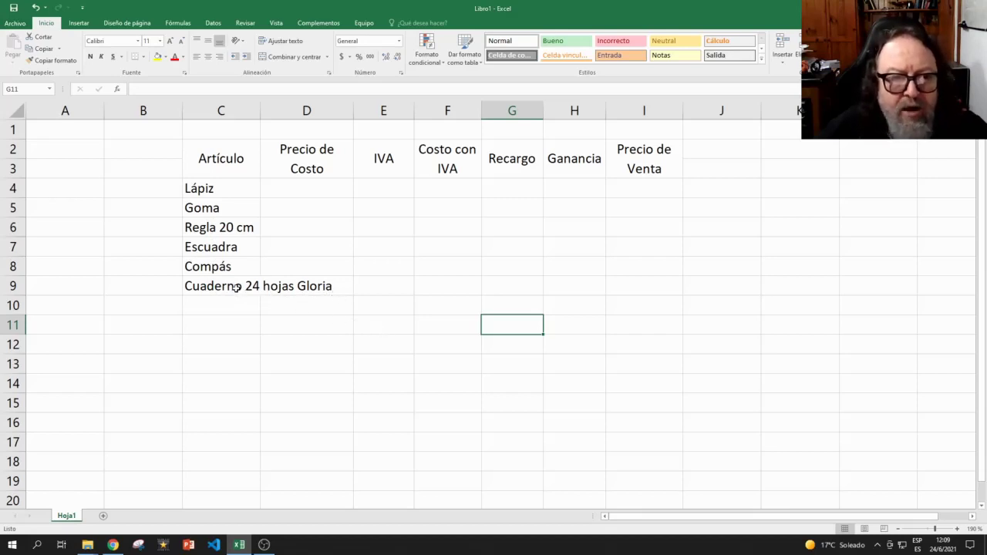
pyautogui.moveTo(236, 287); pyautogui.dragTo(236, 302)
pyautogui.click(281, 289)
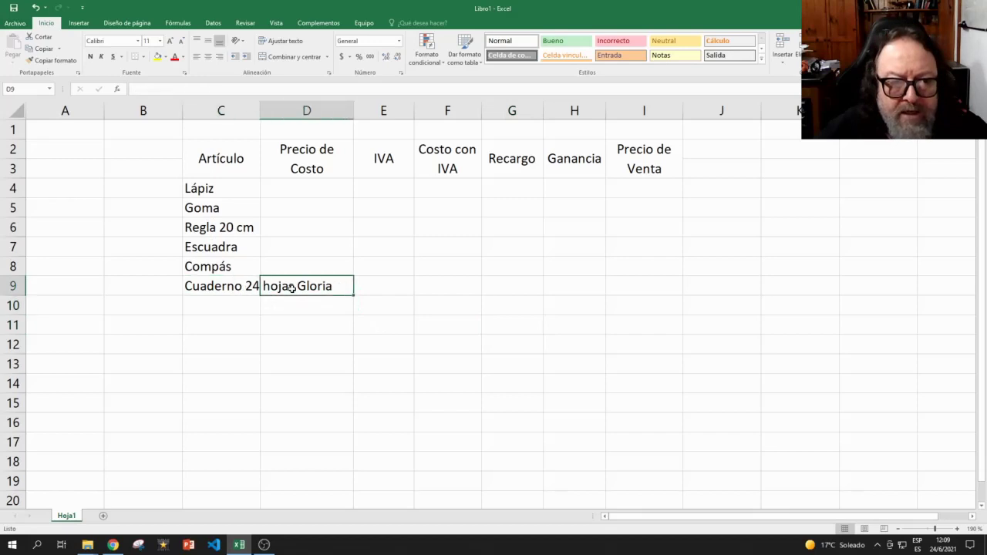
pyautogui.click(229, 290)
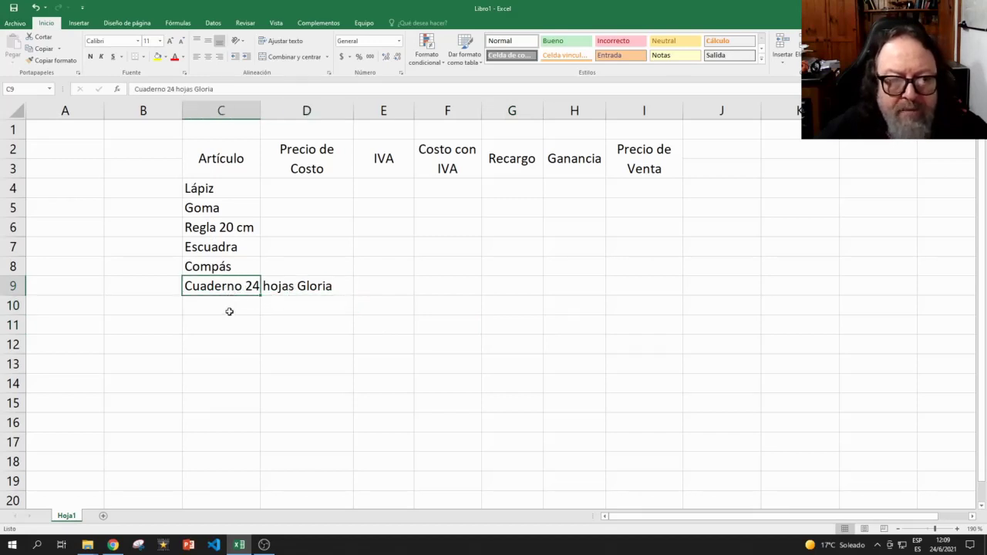
# Add the article "Plasticola" in C10, below "Cuaderno 24 hojas Gloria"
pyautogui.click(220, 308)
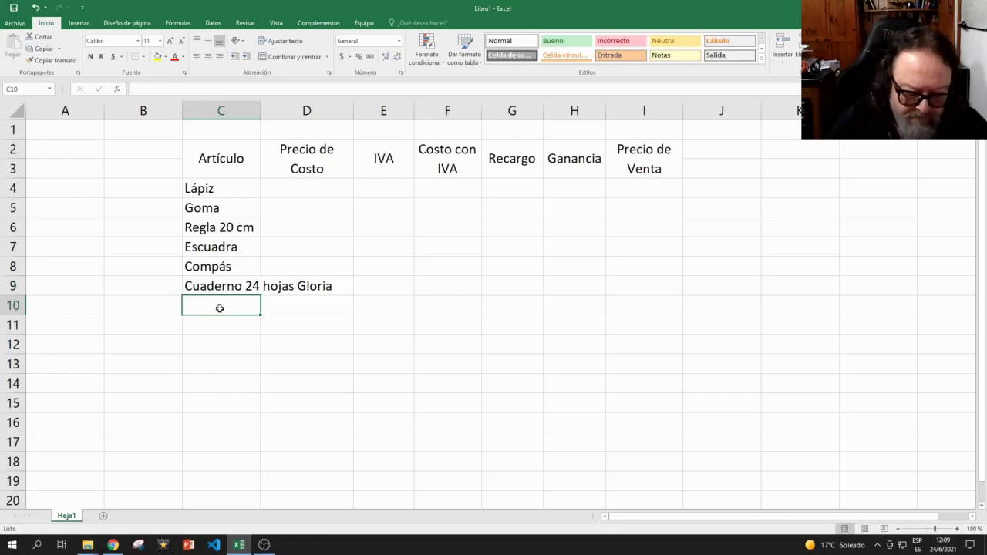
pyautogui.write('Plasticola')
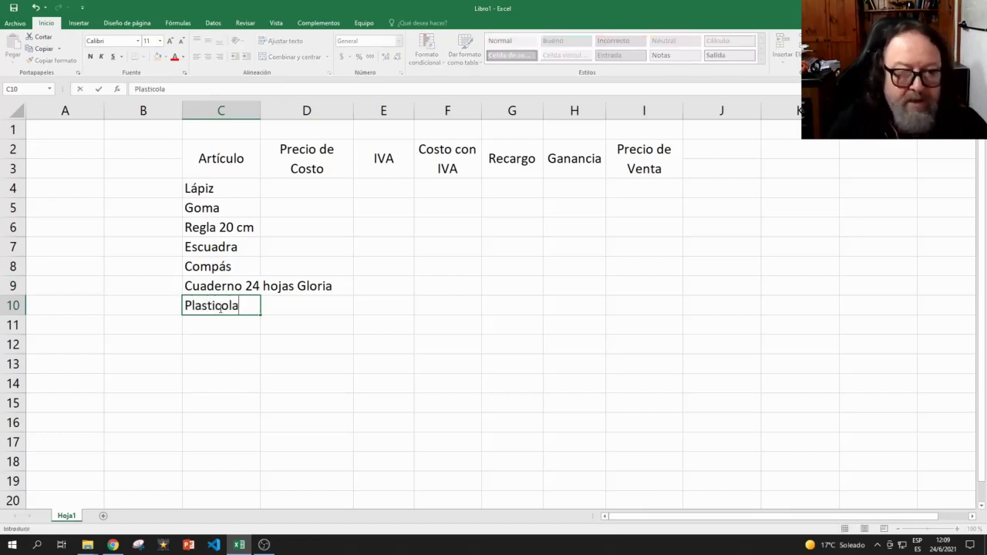
pyautogui.press('Return')
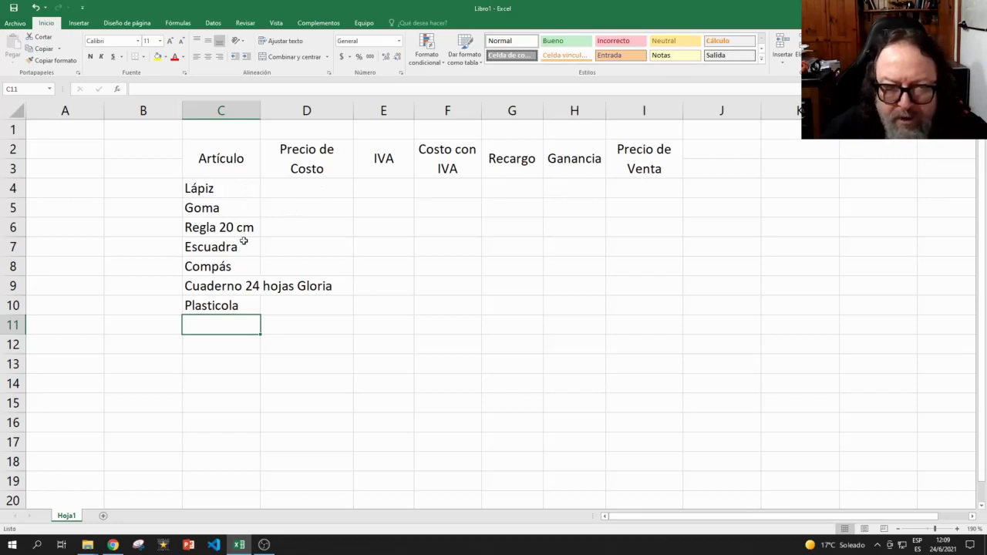
# Try making row 9 about twice as tall for "Cuaderno 24 hojas Gloria", and undo it
pyautogui.click(224, 285)
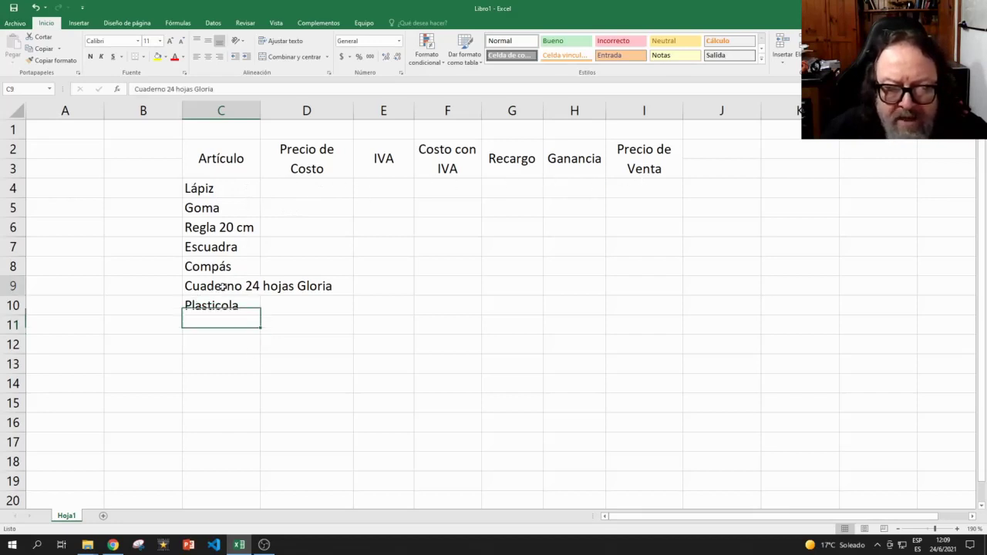
pyautogui.moveTo(22, 295); pyautogui.dragTo(22, 313)
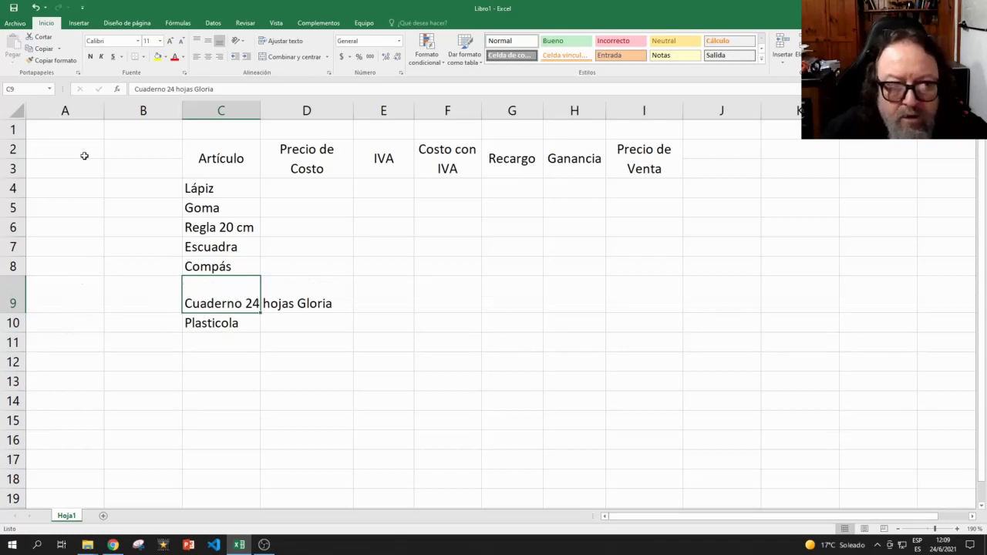
pyautogui.click(36, 8)
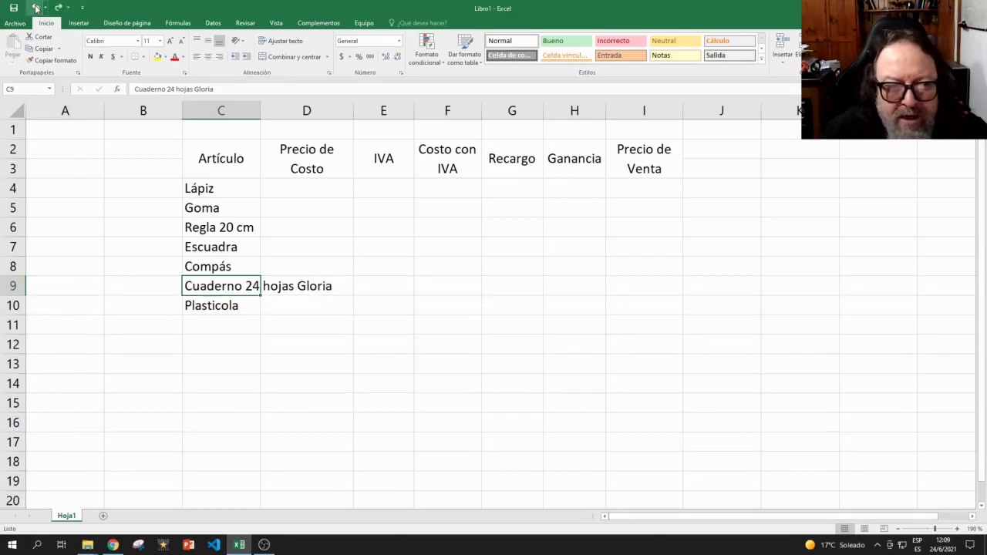
# Widen column C until "Cuaderno 24 hojas Gloria" fits entirely inside its cell
pyautogui.click(409, 286)
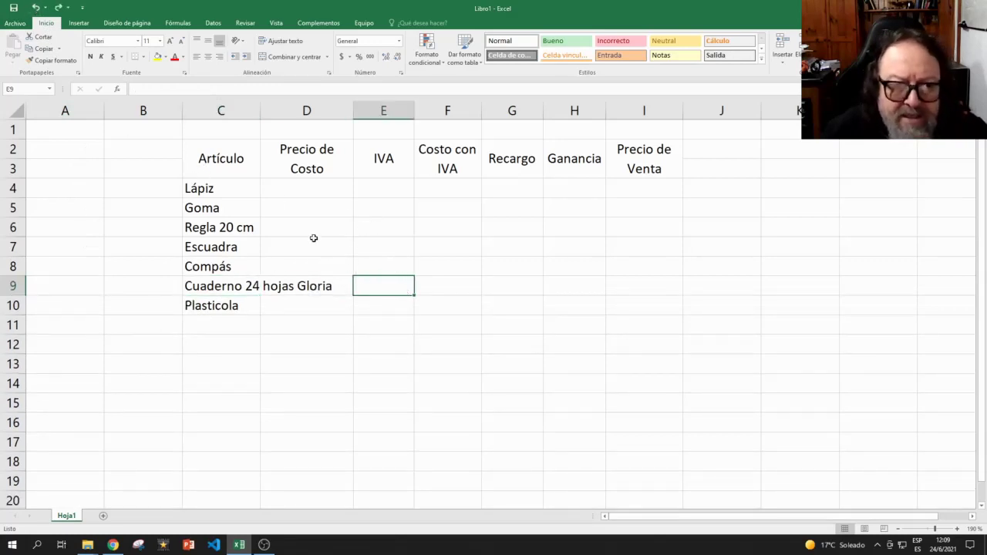
pyautogui.moveTo(260, 114); pyautogui.dragTo(301, 118)
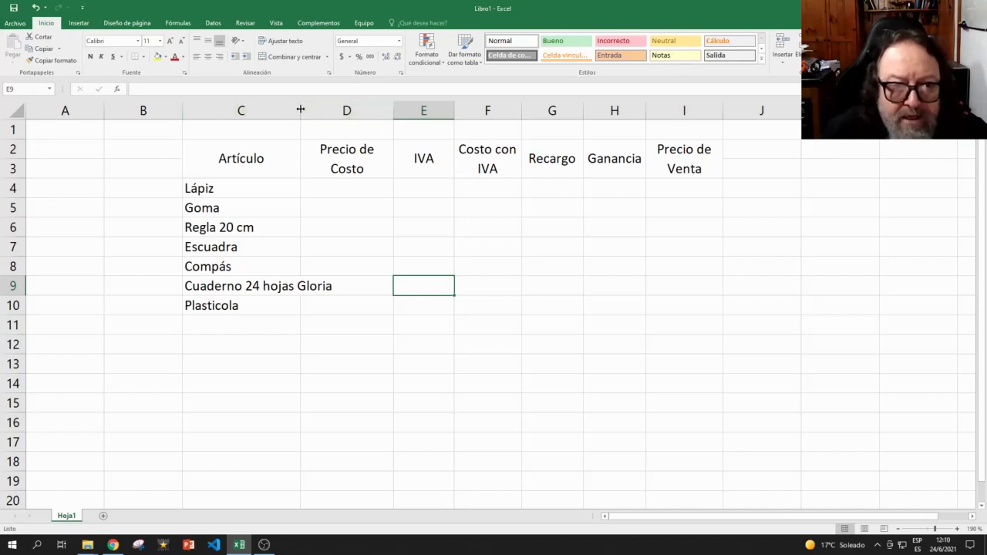
pyautogui.moveTo(300, 110); pyautogui.dragTo(339, 110)
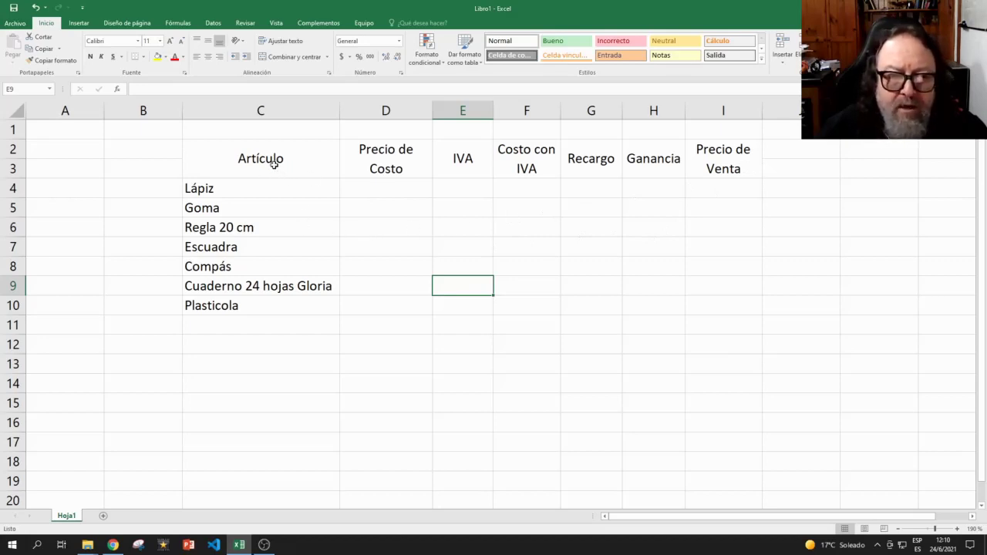
# Apply all borders (Todos los bordes) to the whole table in C2:I10
pyautogui.moveTo(281, 159)
pyautogui.mouseDown()
pyautogui.moveTo(533, 293)
pyautogui.moveTo(631, 309)
pyautogui.moveTo(718, 306)
pyautogui.moveTo(710, 301)
pyautogui.mouseUp()
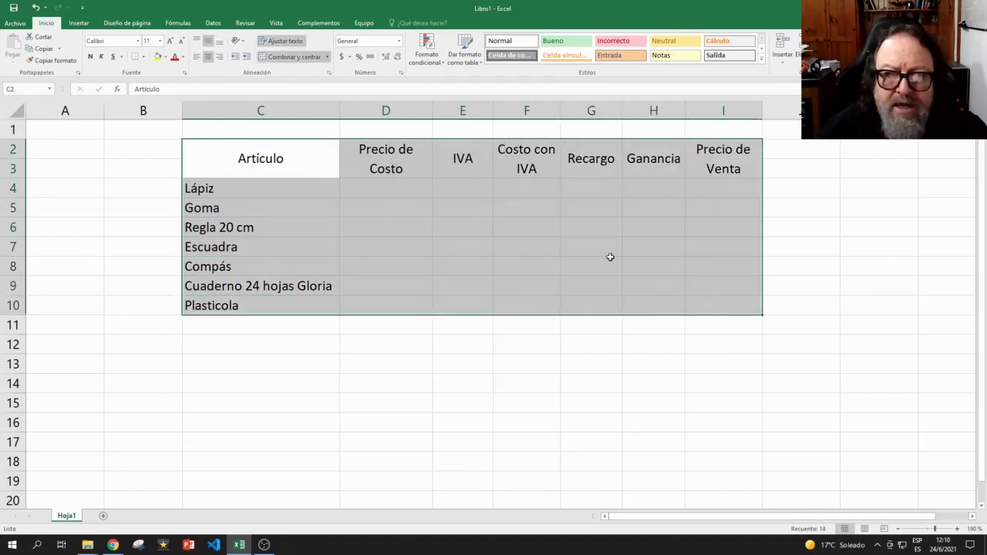
pyautogui.click(143, 58)
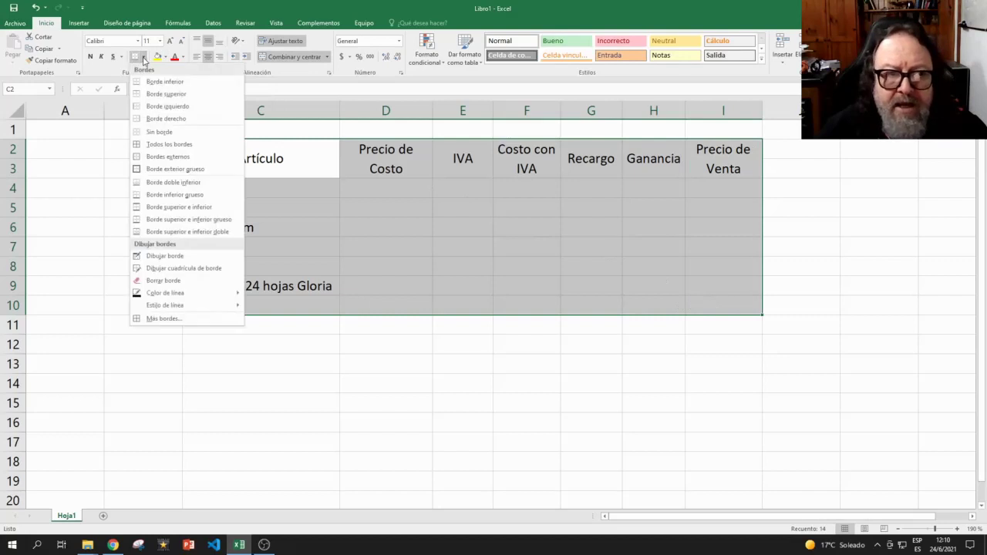
pyautogui.click(171, 144)
pyautogui.click(459, 339)
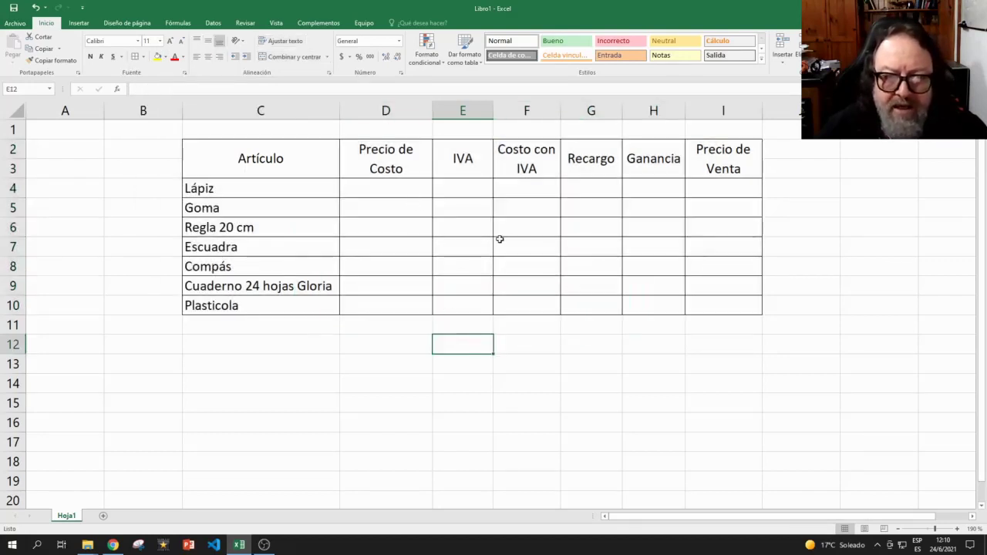
# Fill the table's heading cells in C2:I3 with light gold and narrow column D to fit "Precio de Costo" more closely
pyautogui.click(319, 160)
pyautogui.moveTo(318, 161); pyautogui.dragTo(697, 147)
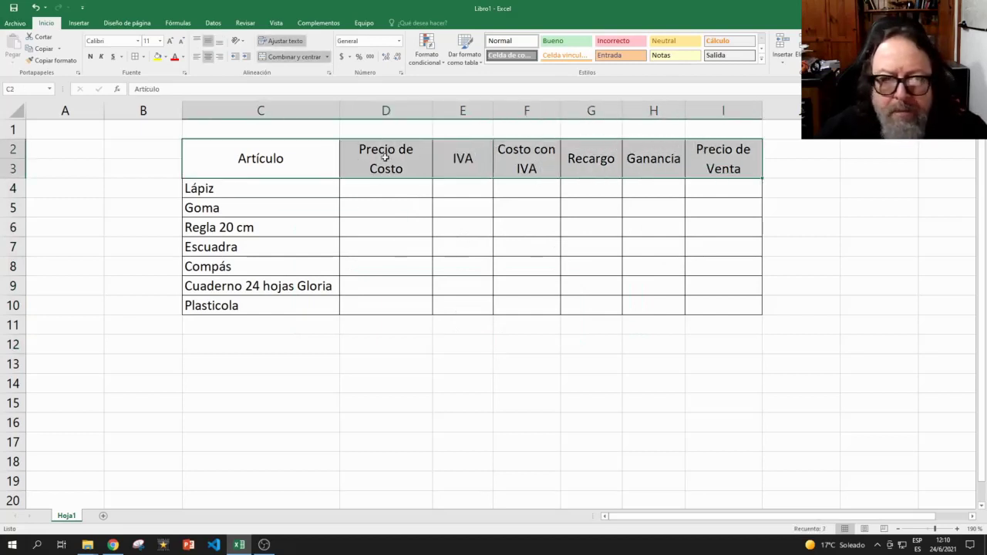
pyautogui.click(166, 57)
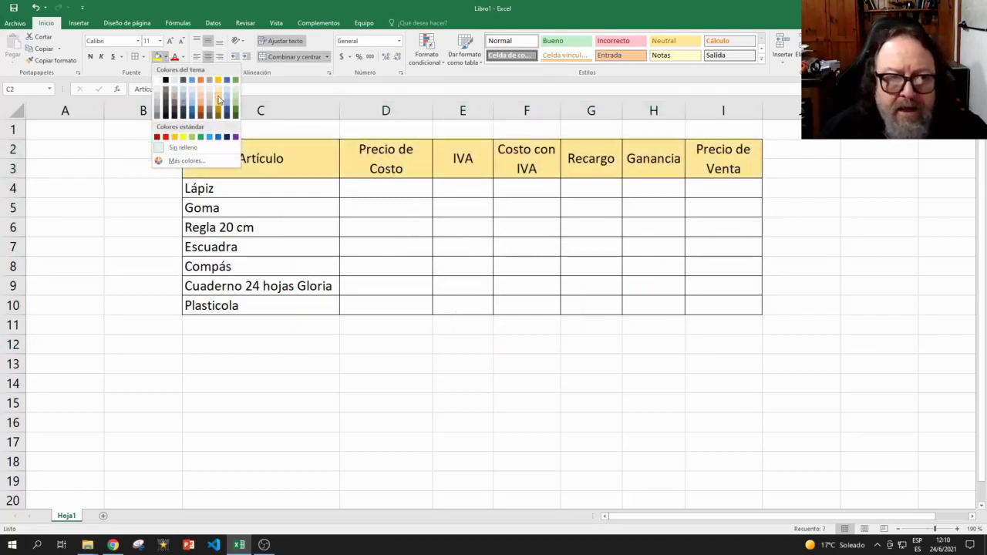
pyautogui.click(219, 99)
pyautogui.click(377, 210)
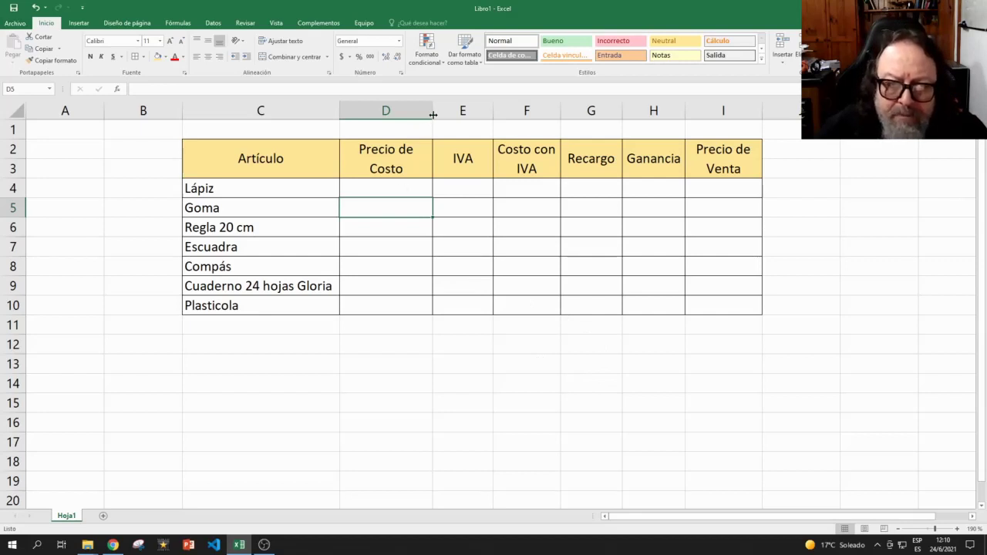
pyautogui.moveTo(432, 114); pyautogui.dragTo(406, 117)
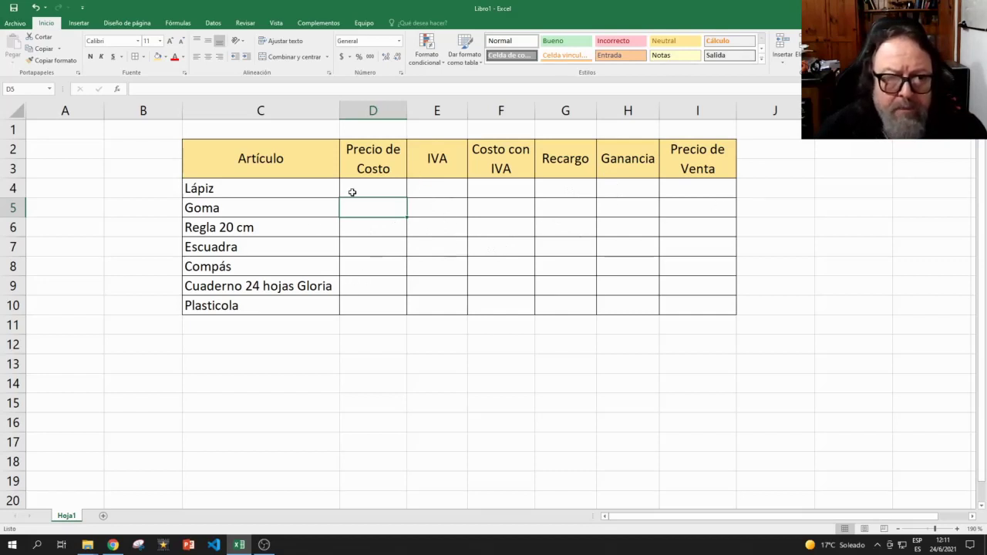
# Enter the cost prices 15, 17, 25, 35, 120, 100 and 85 in D4:D10, from "Lápiz" down to "Plasticola"
pyautogui.click(382, 190)
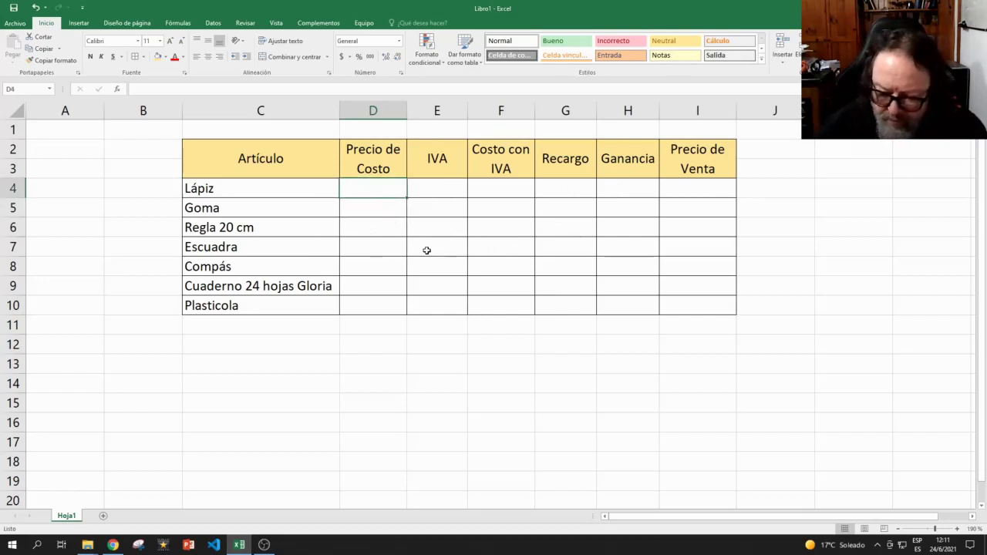
pyautogui.write('15')
pyautogui.press('Return')
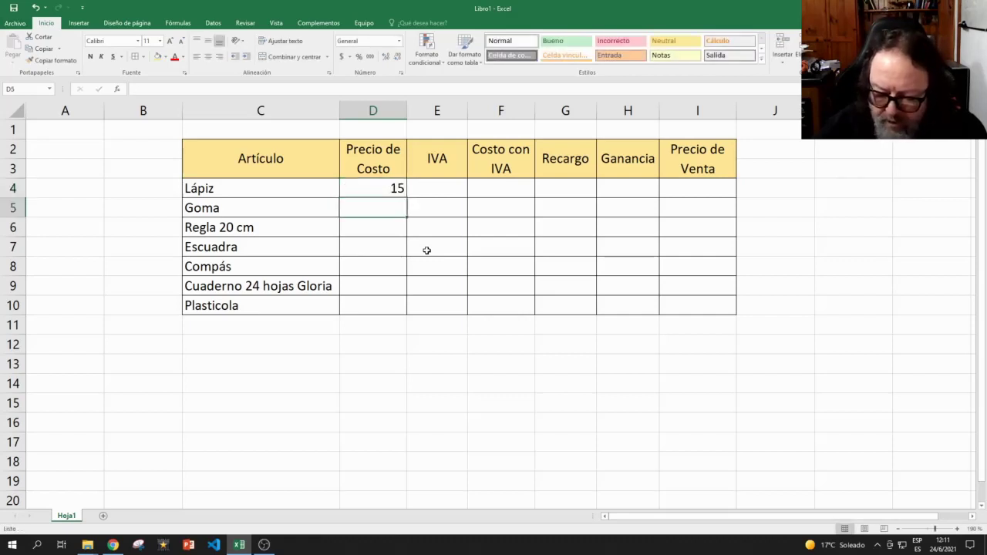
pyautogui.write('17')
pyautogui.press('Return')
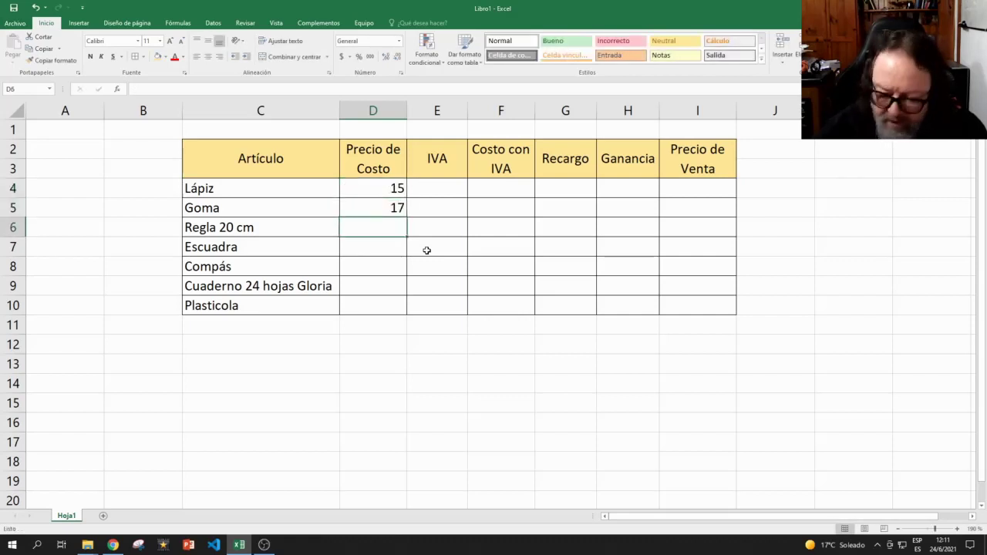
pyautogui.write('25')
pyautogui.press('Return')
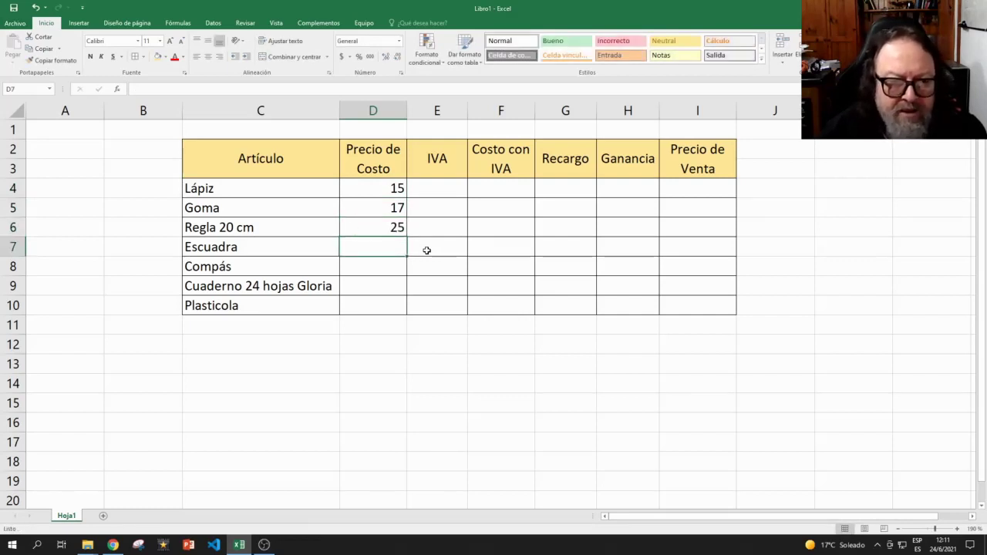
pyautogui.write('35')
pyautogui.press('Return')
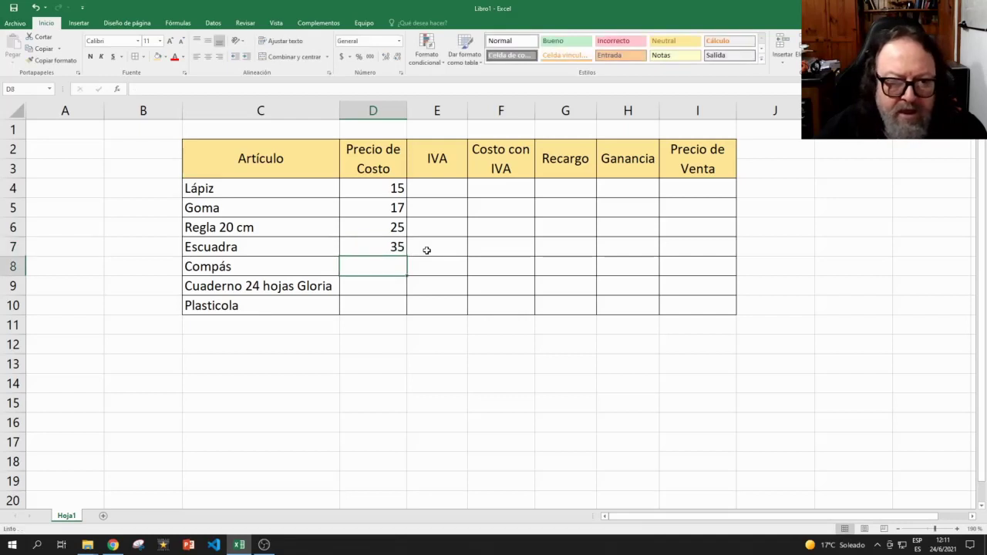
pyautogui.write('120')
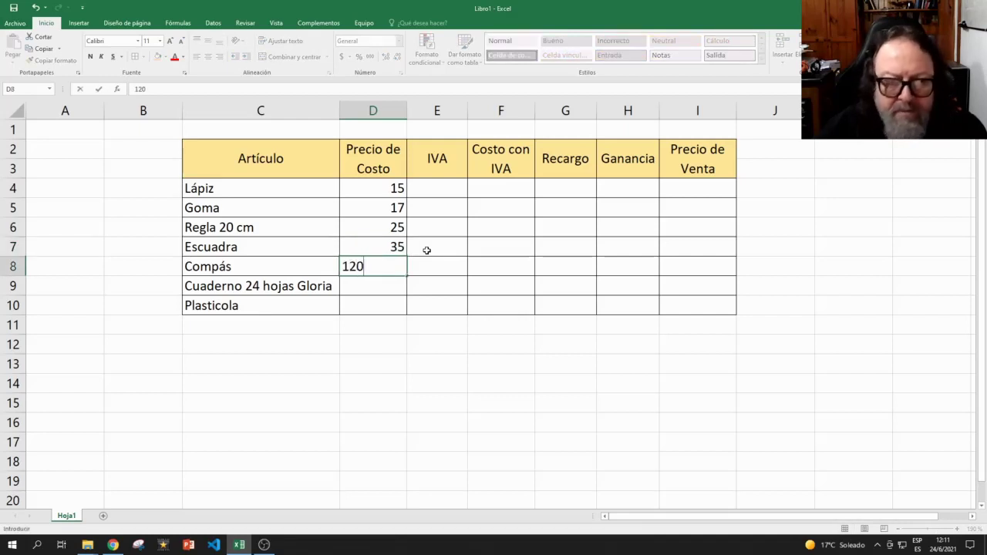
pyautogui.press('Return')
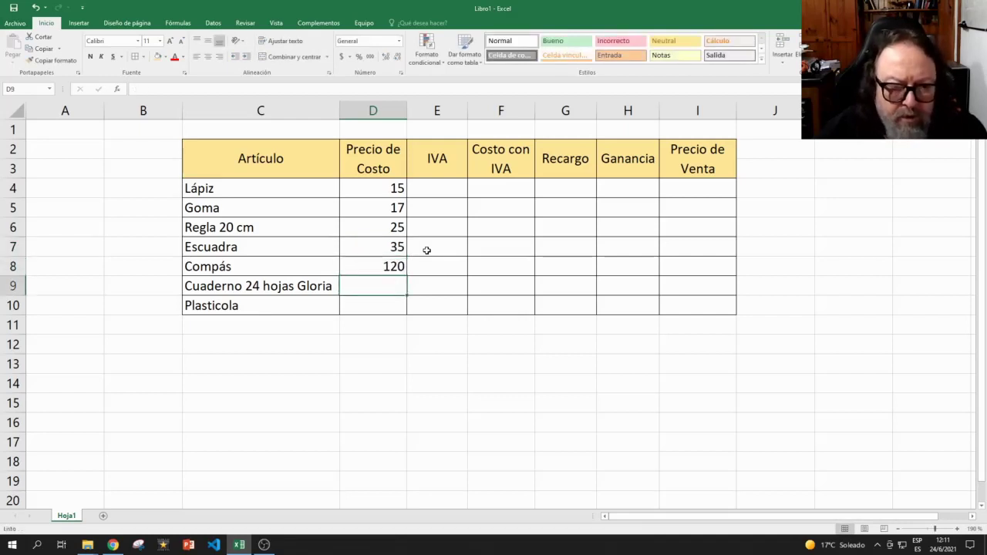
pyautogui.write('100')
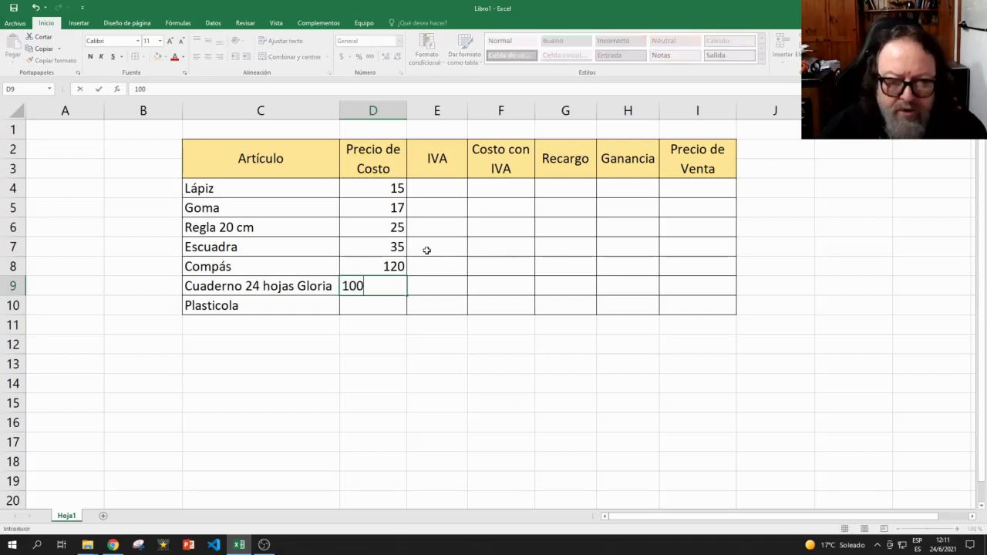
pyautogui.press('Return')
pyautogui.write('85')
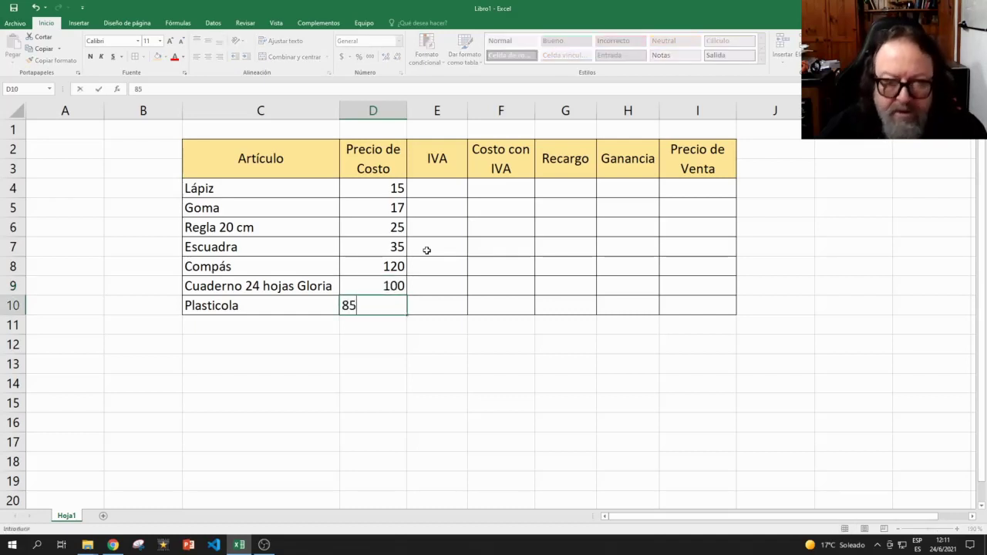
pyautogui.press('Return')
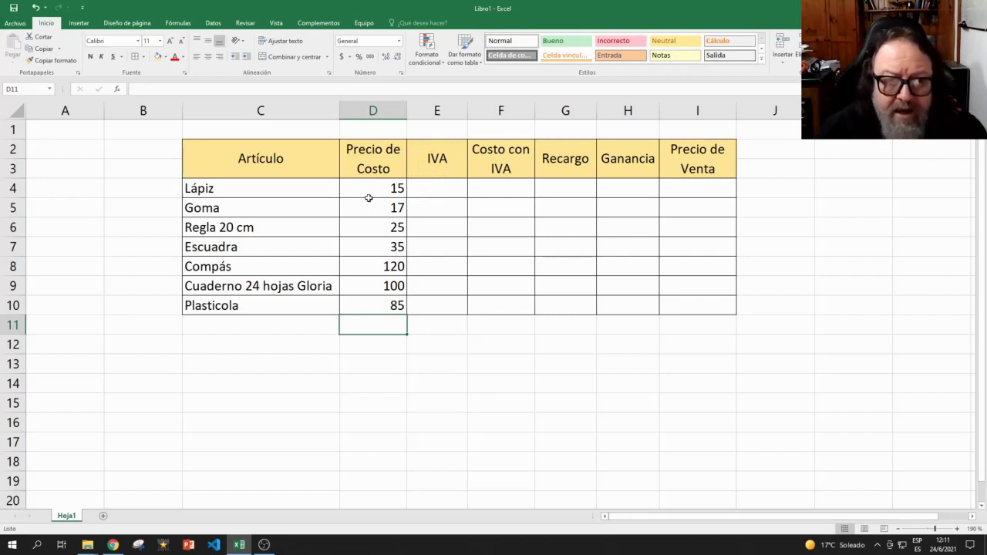
# Calculate the IVA for "Lápiz" in E4 with the formula =D4*21%
pyautogui.click(436, 190)
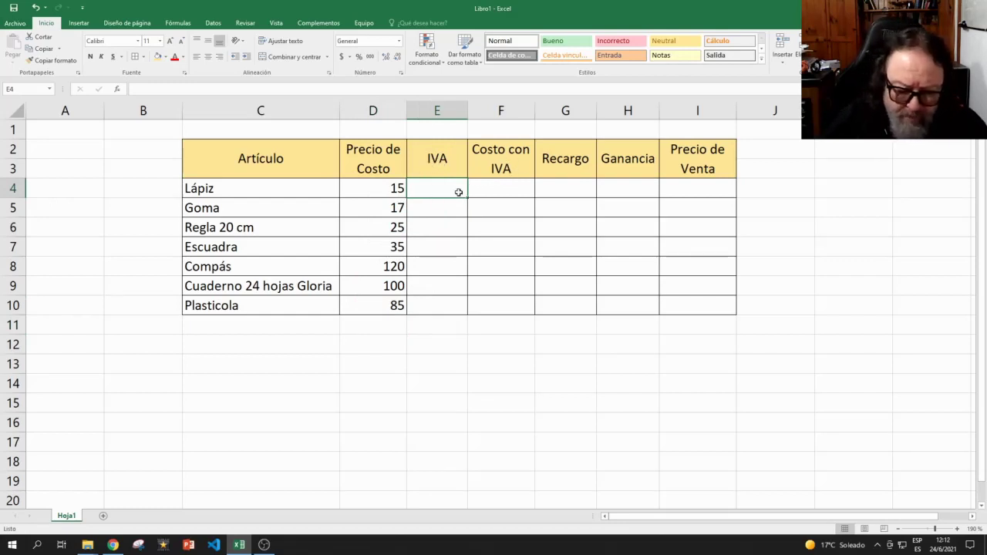
pyautogui.write('=')
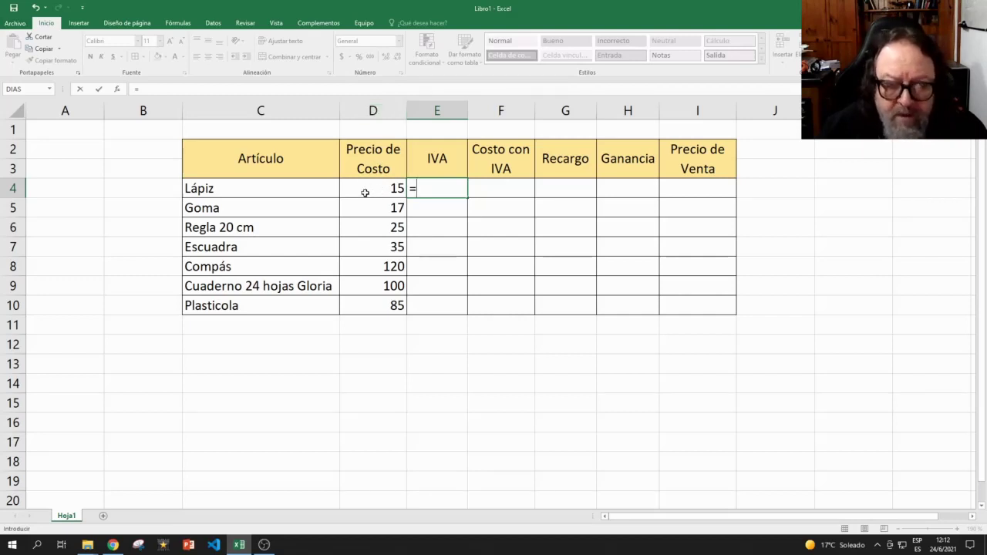
pyautogui.write('d4')
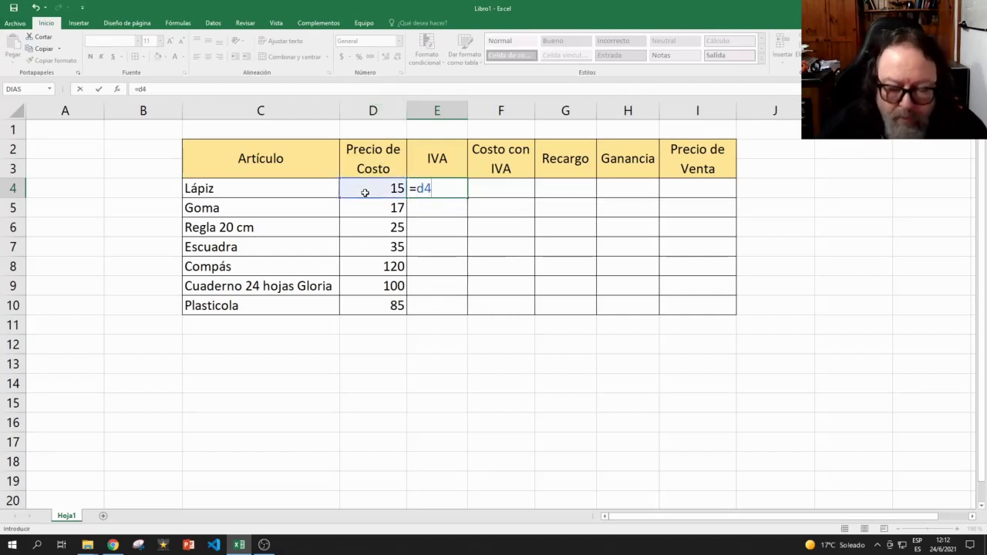
pyautogui.press('BackSpace')
pyautogui.press('BackSpace')
pyautogui.click(369, 189)
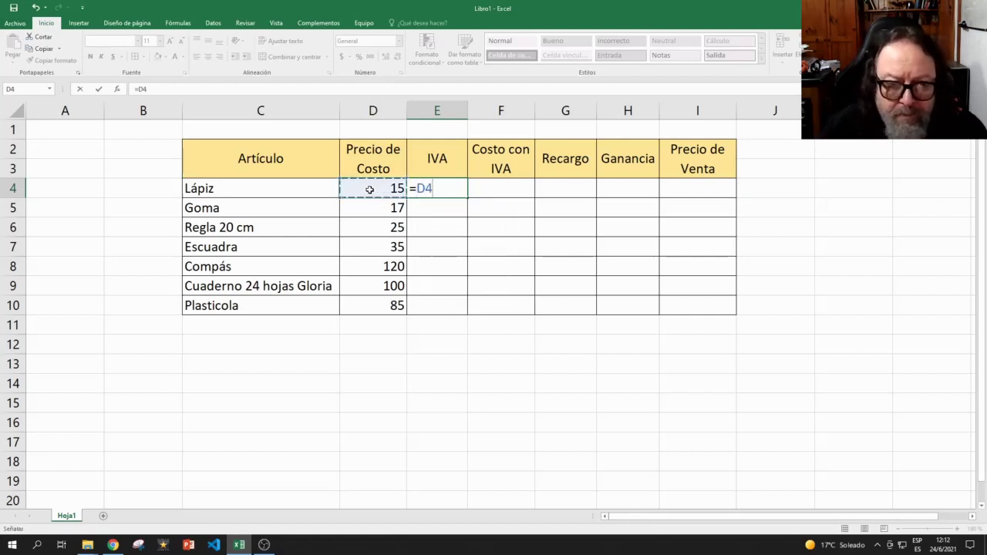
pyautogui.write('*21')
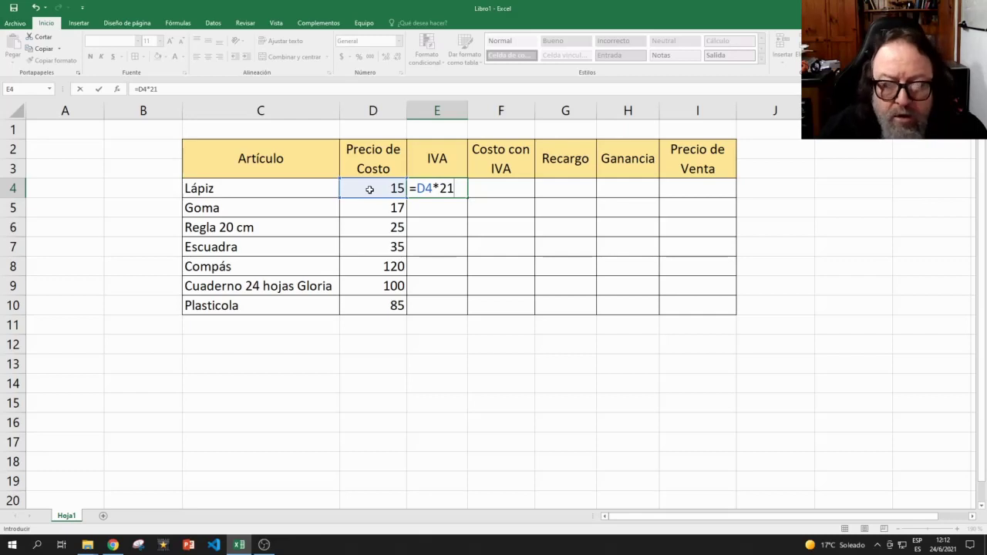
pyautogui.write('/100')
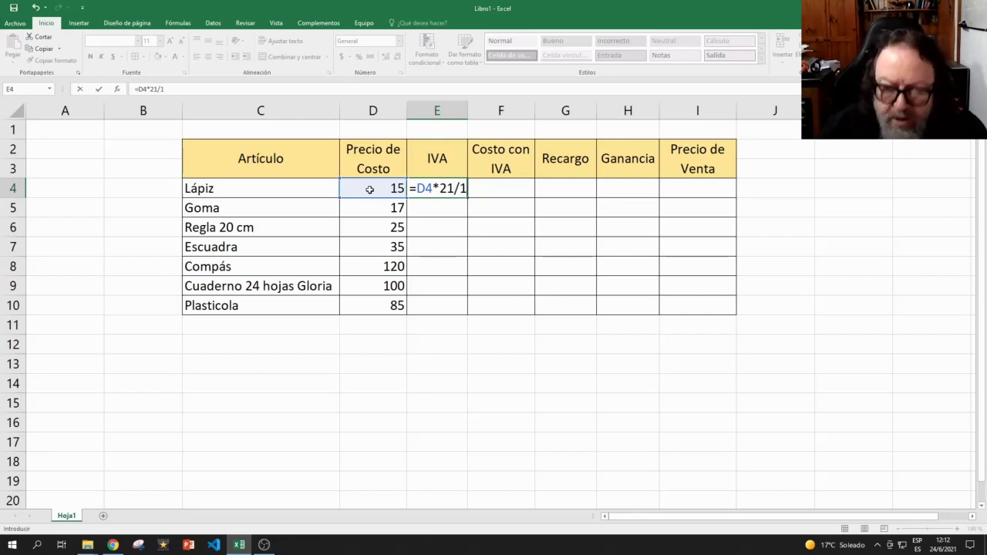
pyautogui.press('BackSpace')
pyautogui.press('BackSpace')
pyautogui.press('BackSpace')
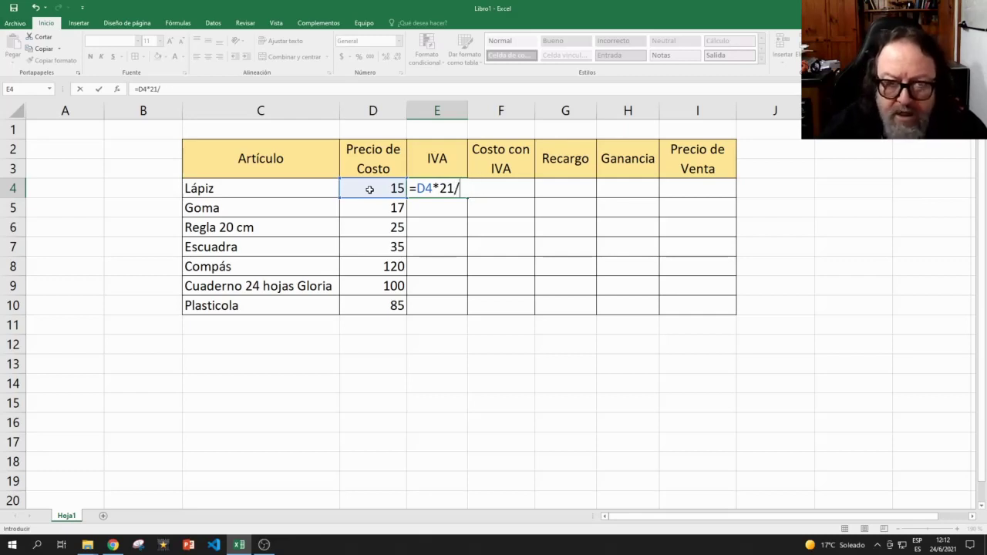
pyautogui.write('%')
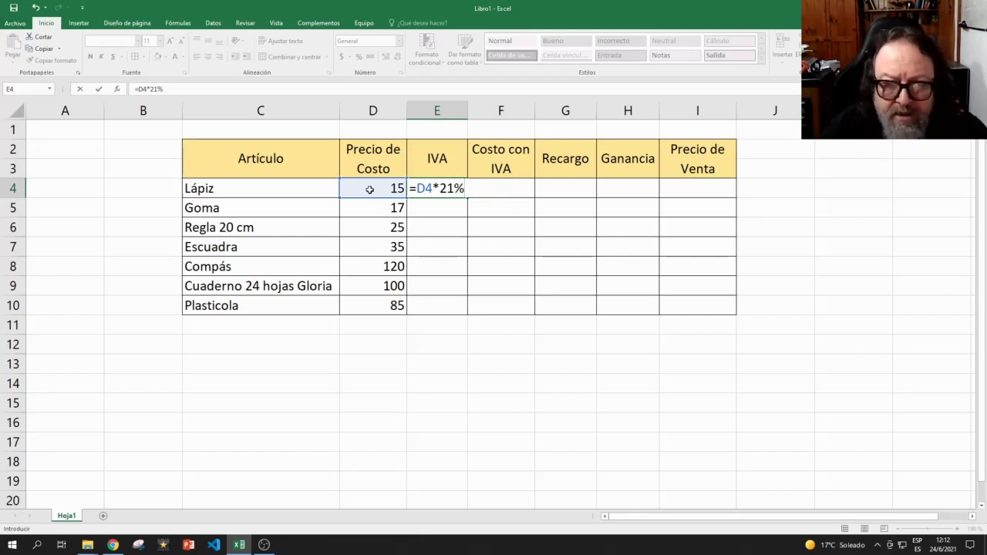
pyautogui.press('Return')
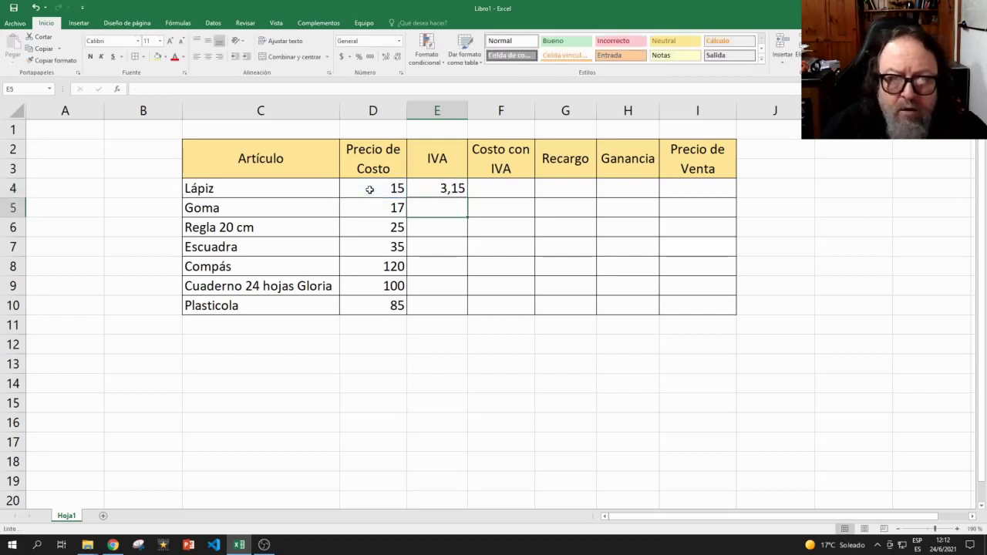
# Copy the IVA formula from E4 down through E10 for the remaining articles
pyautogui.click(436, 188)
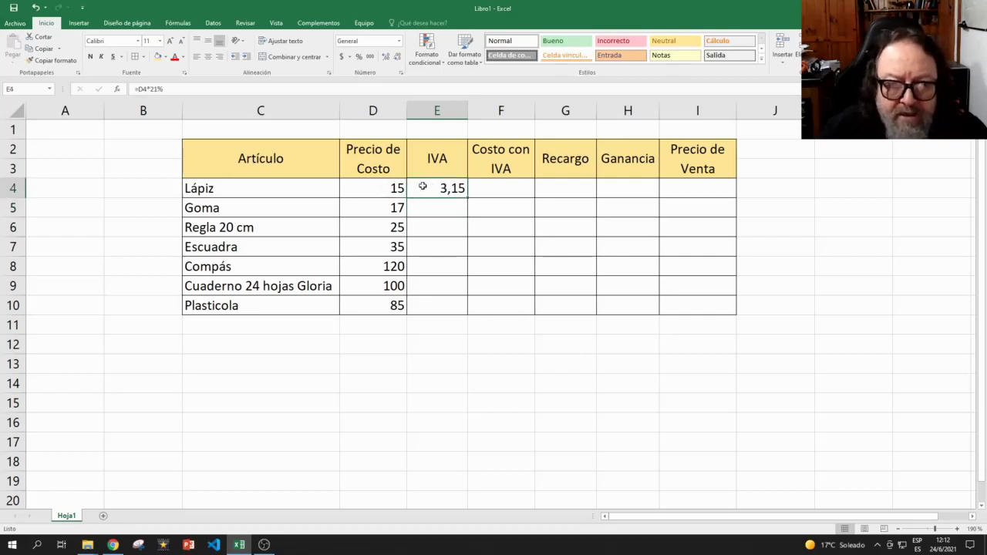
pyautogui.click(441, 211)
pyautogui.click(437, 233)
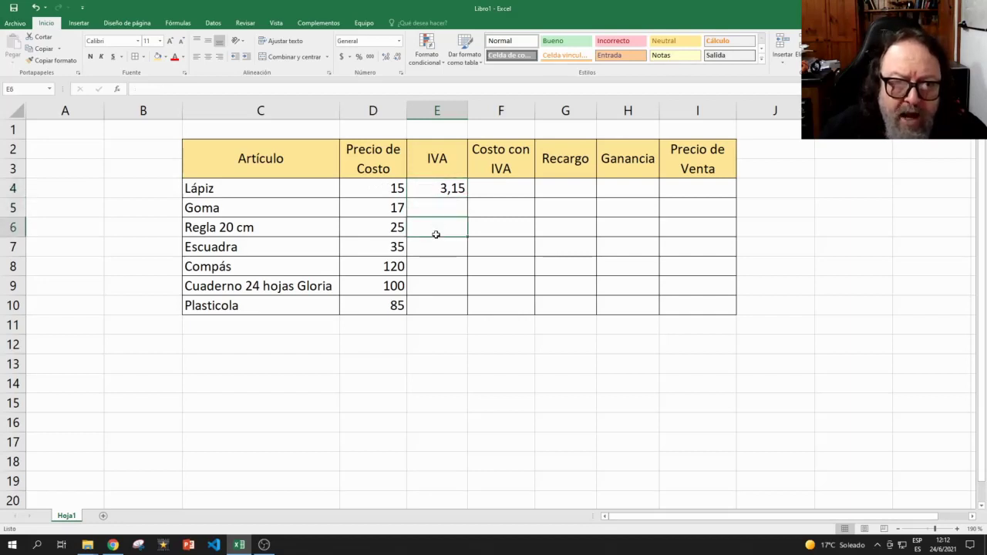
pyautogui.click(437, 251)
pyautogui.click(437, 267)
pyautogui.click(447, 210)
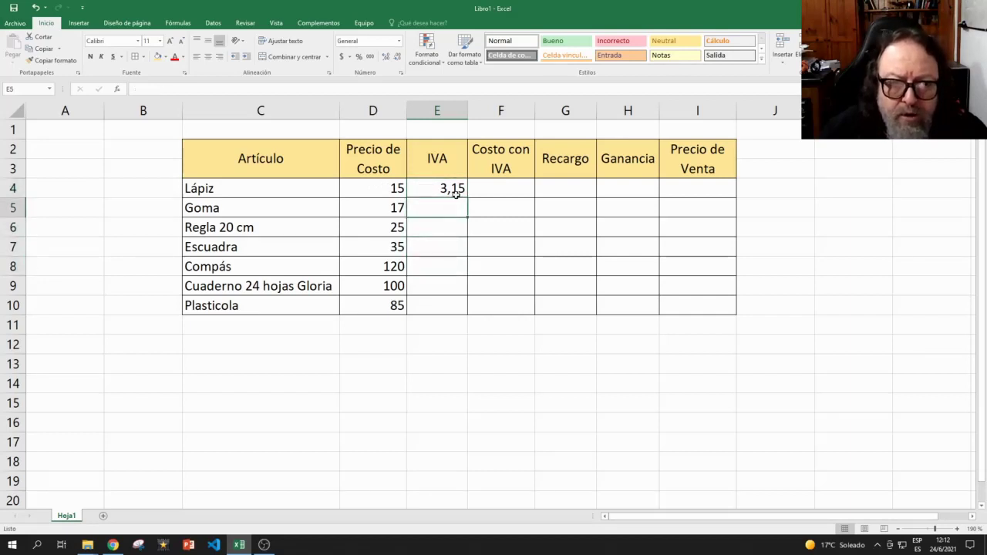
pyautogui.click(448, 191)
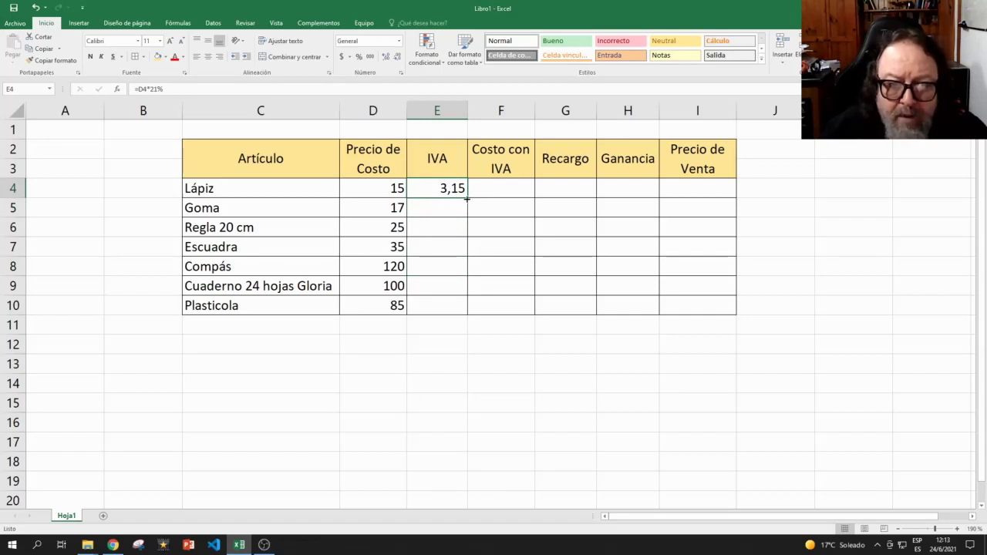
pyautogui.moveTo(466, 199); pyautogui.dragTo(464, 310)
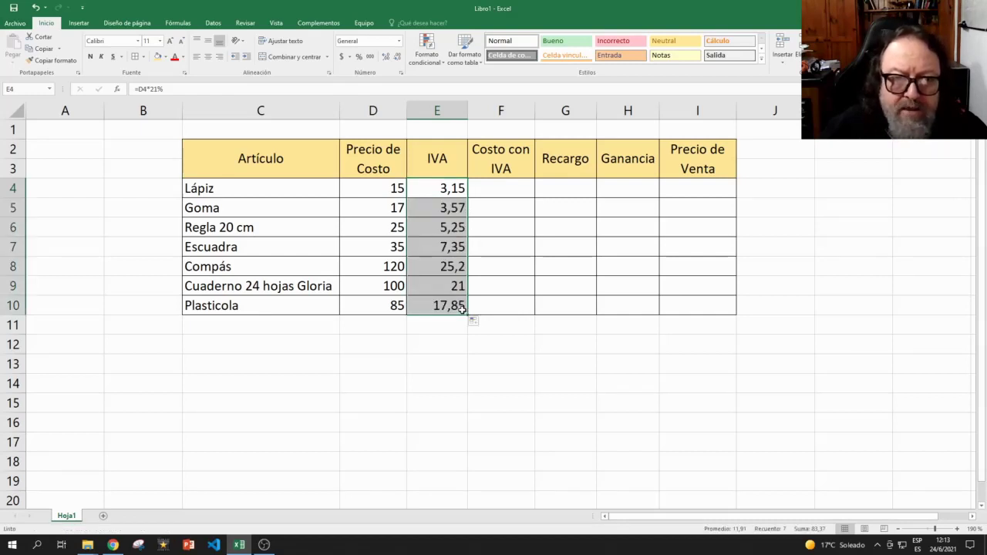
# Examine the copied IVA formulas in E5, E6 and E7 to check which cost price cell each one references
pyautogui.click(433, 210)
pyautogui.click(220, 90)
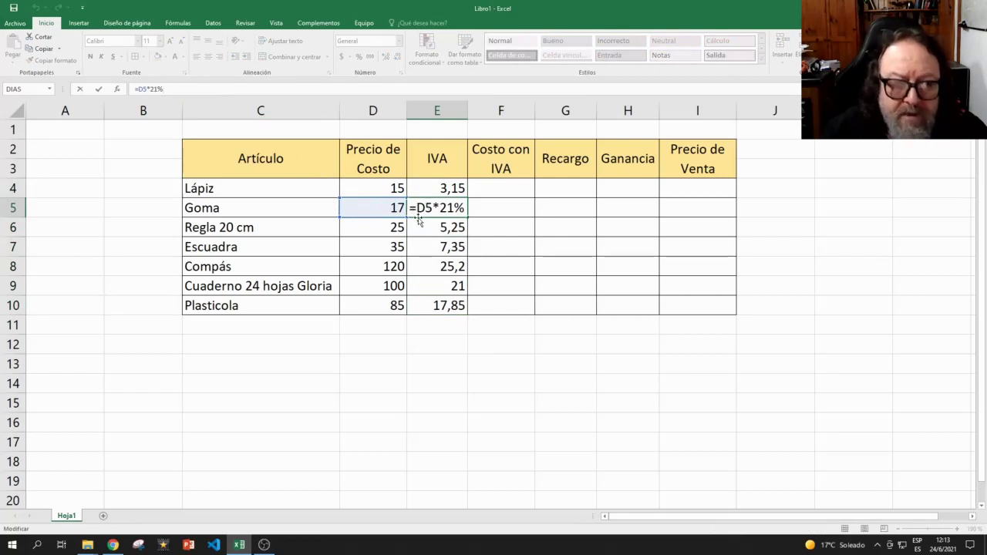
pyautogui.press('Return')
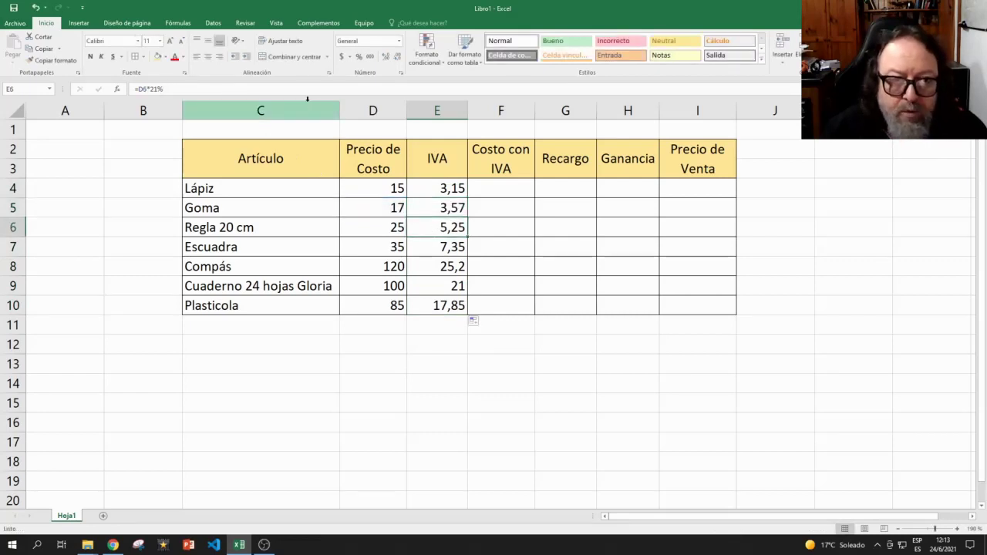
pyautogui.click(299, 90)
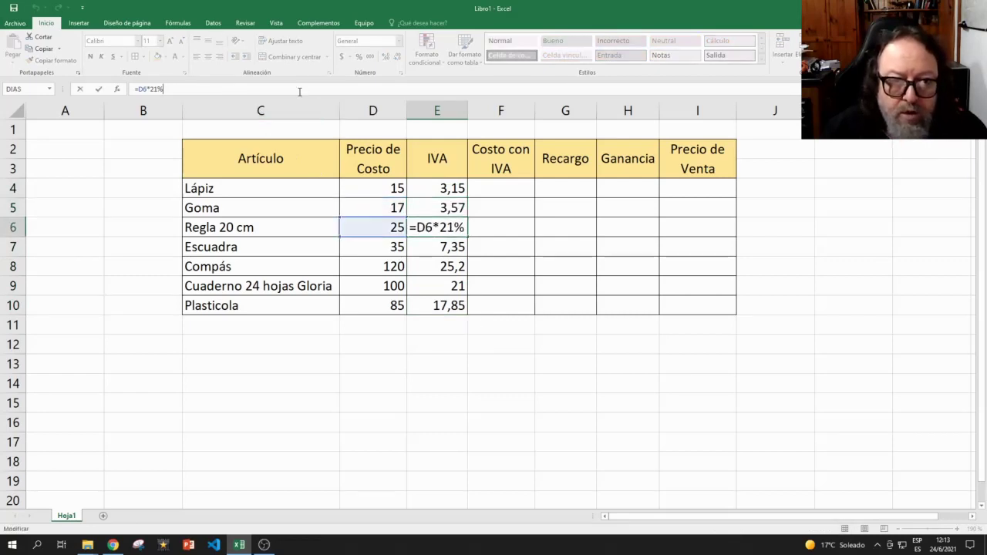
pyautogui.click(440, 210)
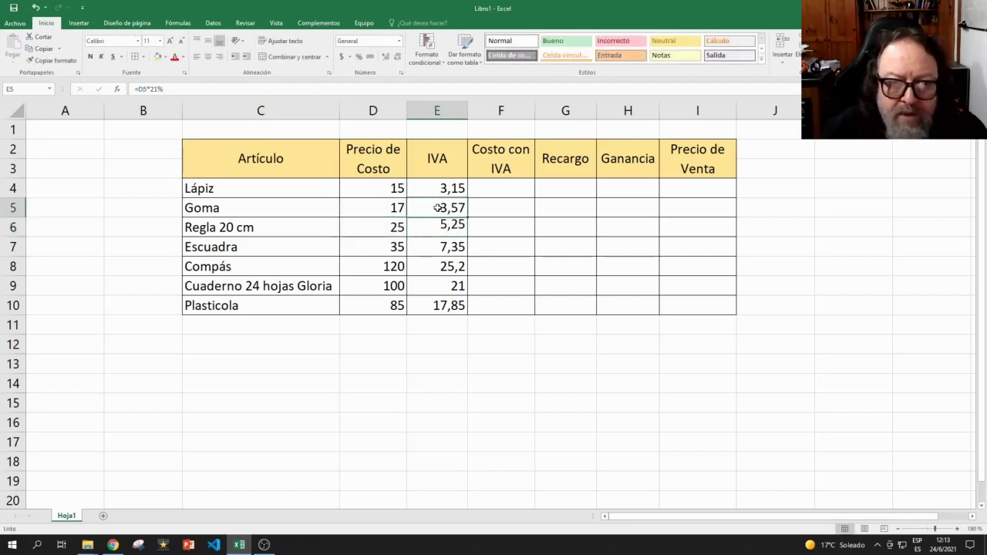
pyautogui.click(248, 90)
pyautogui.click(419, 227)
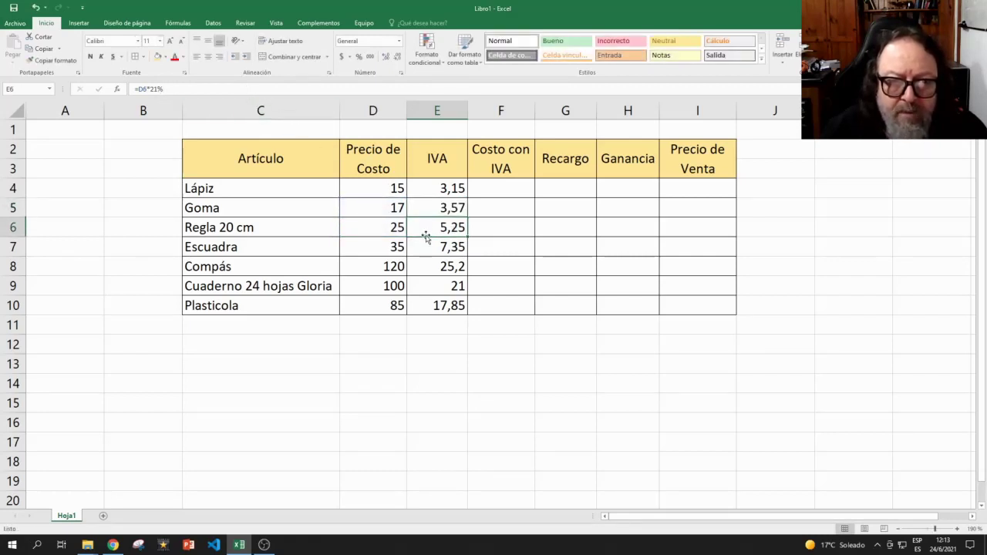
pyautogui.doubleClick(424, 230)
pyautogui.click(424, 248)
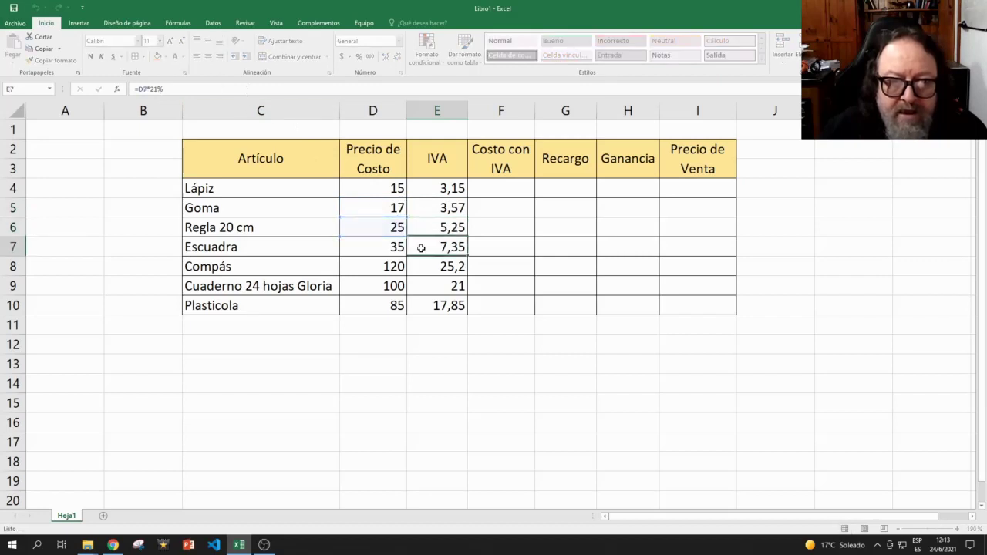
pyautogui.click(248, 90)
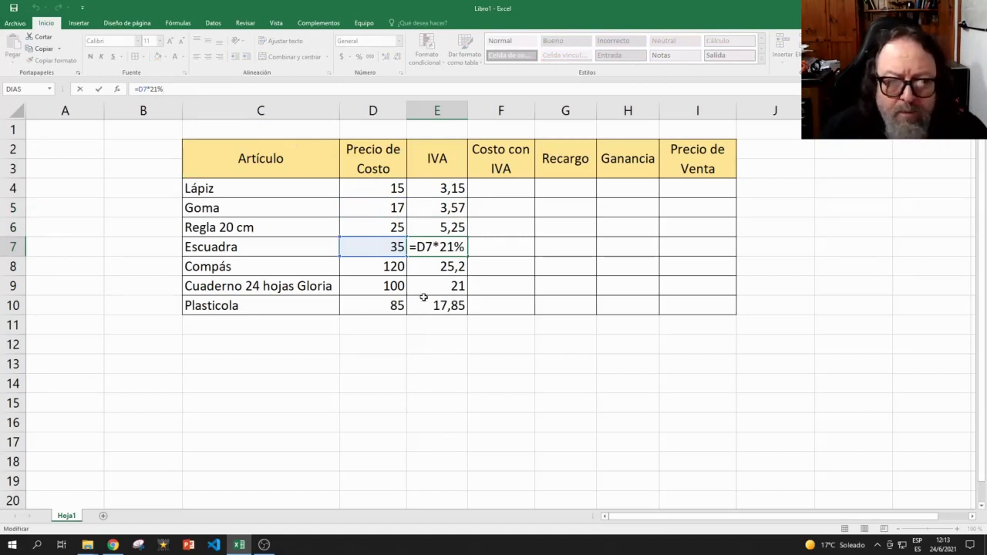
pyautogui.click(429, 227)
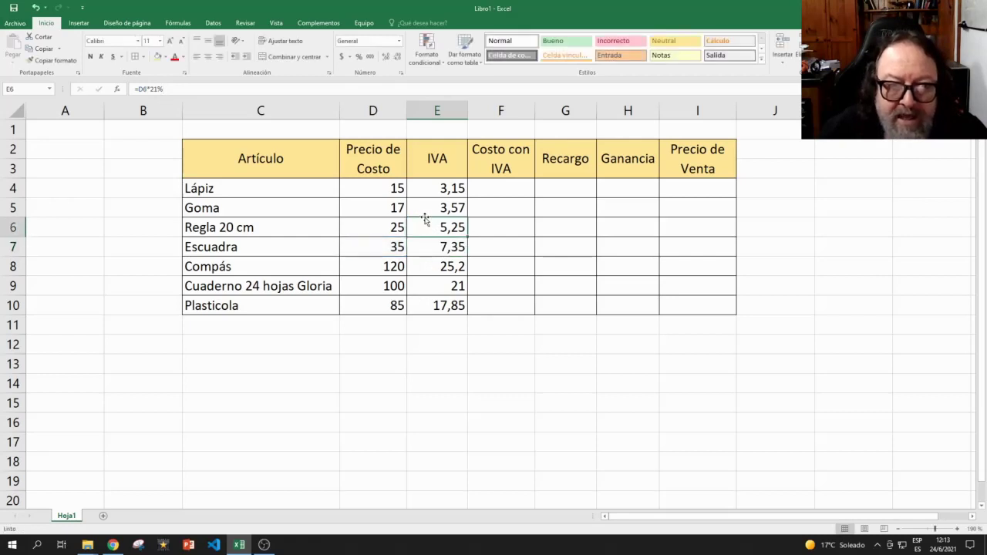
pyautogui.click(428, 206)
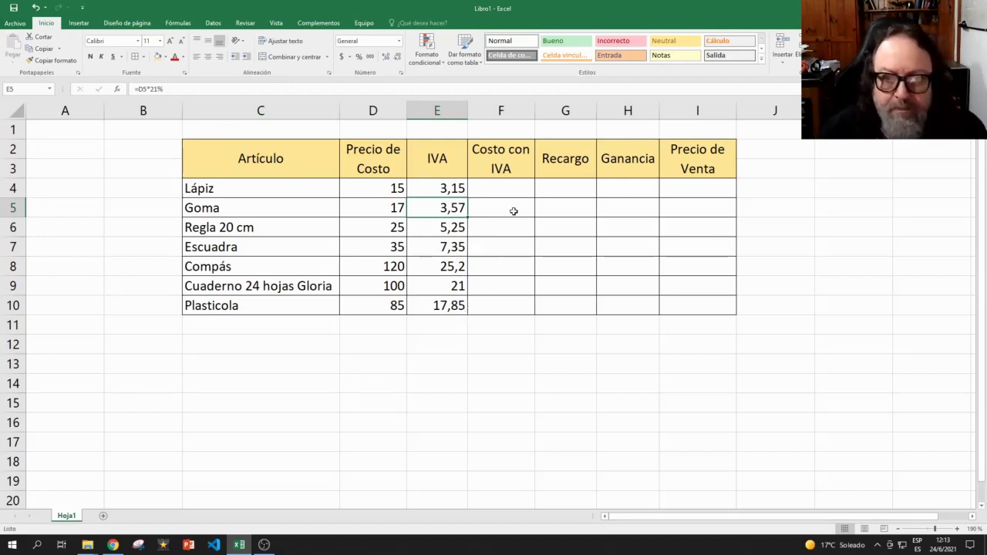
# Calculate the "Costo con IVA" for "Lápiz" in F4 with the formula =D4+E4
pyautogui.click(507, 188)
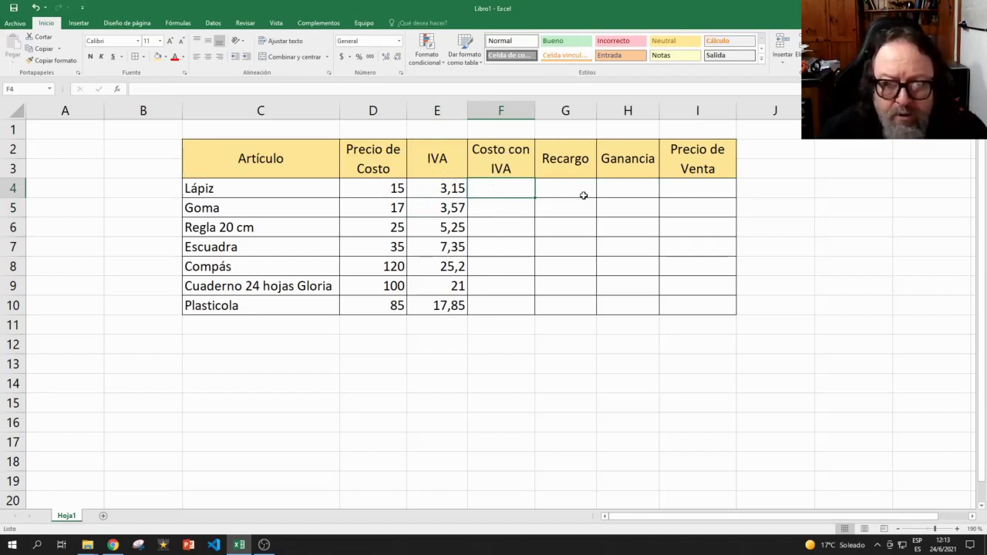
pyautogui.write('=')
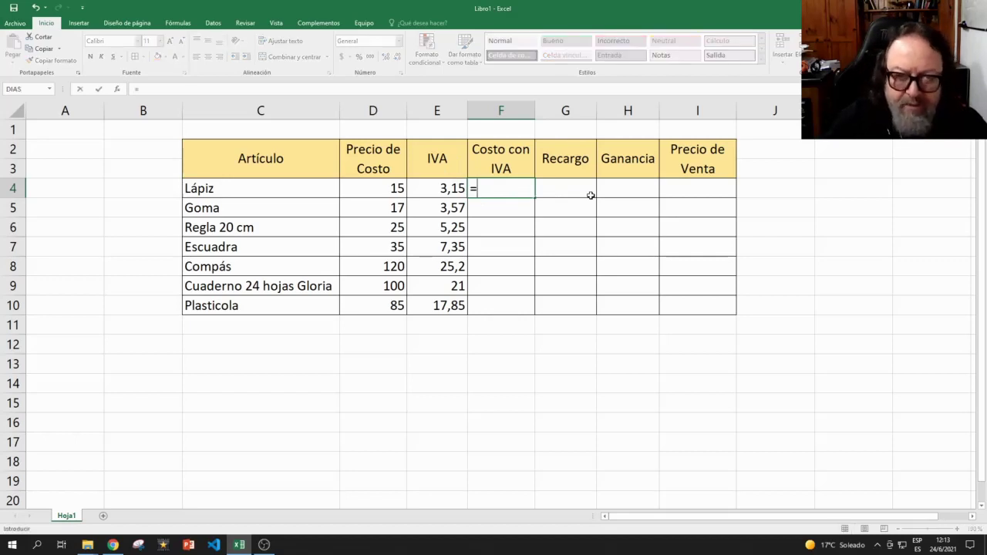
pyautogui.click(379, 188)
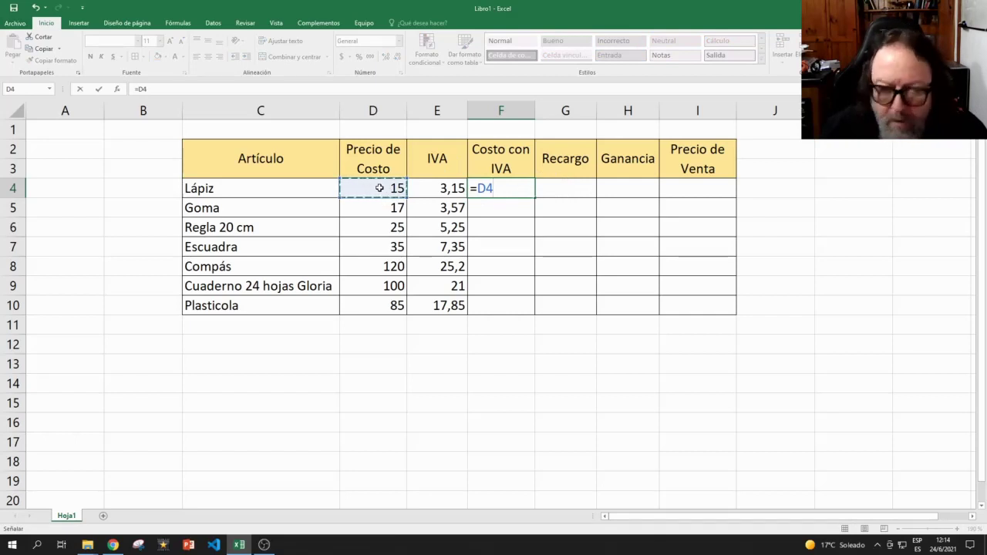
pyautogui.write('+')
pyautogui.click(428, 189)
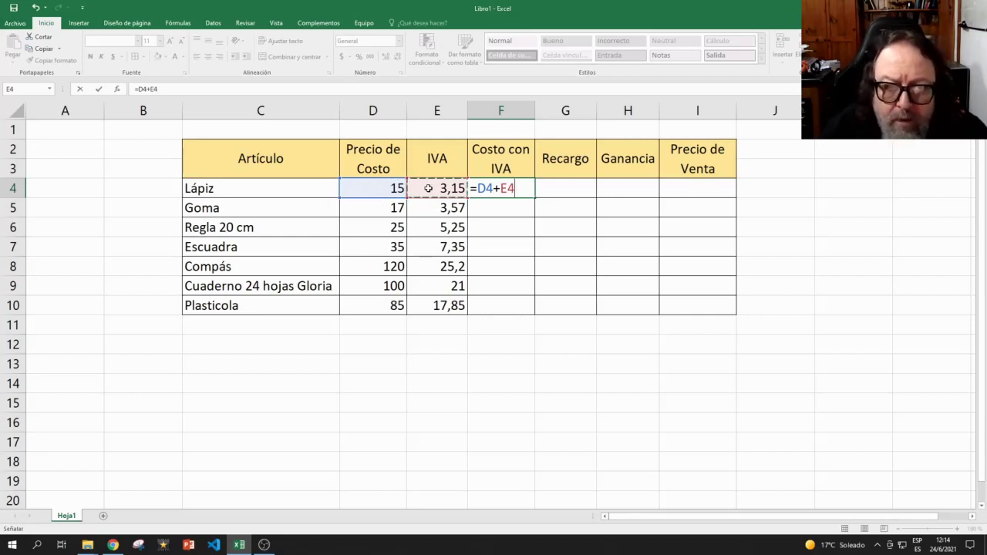
pyautogui.press('Return')
# Copy the "Costo con IVA" formula from F4 down through F10 and check the copies in F5 and F10
pyautogui.press('Up')
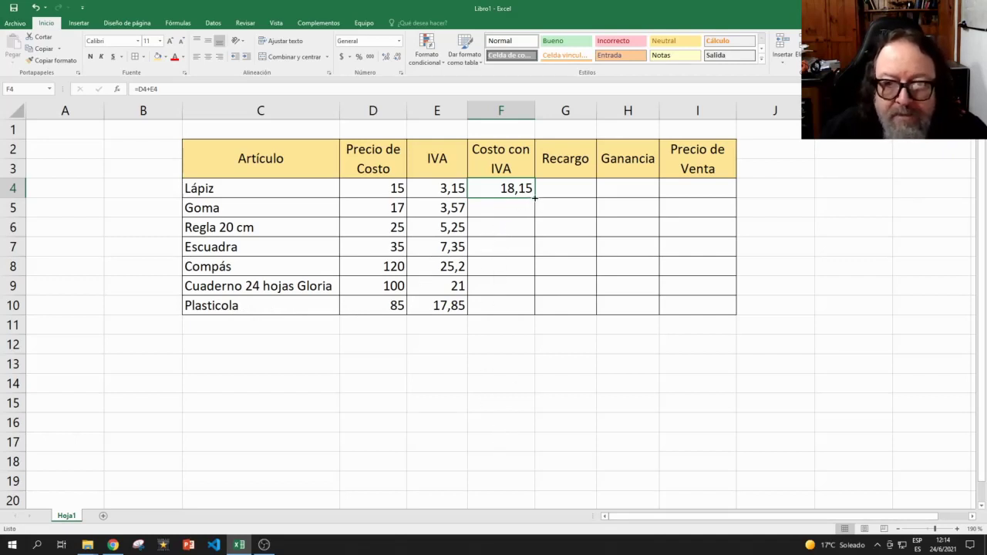
pyautogui.moveTo(535, 199); pyautogui.dragTo(537, 314)
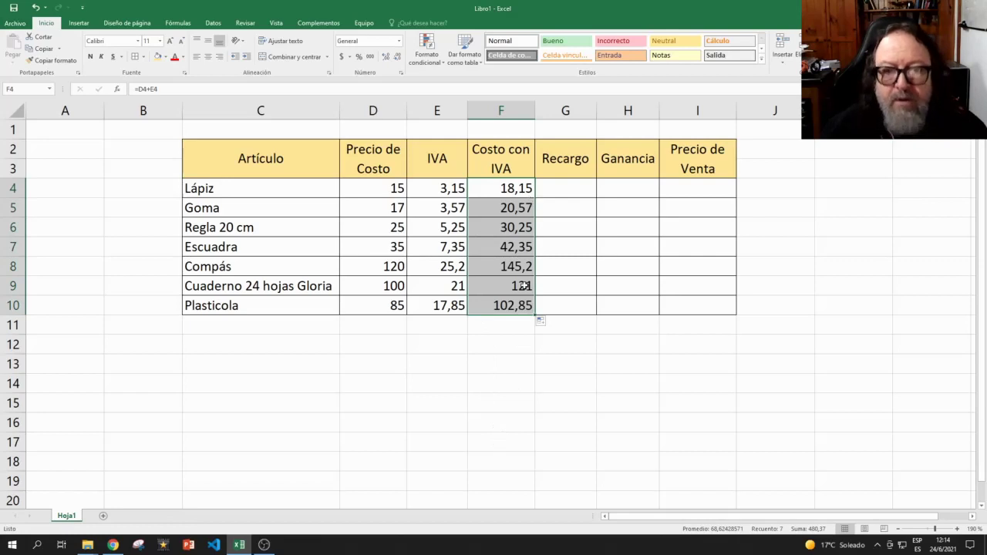
pyautogui.click(505, 327)
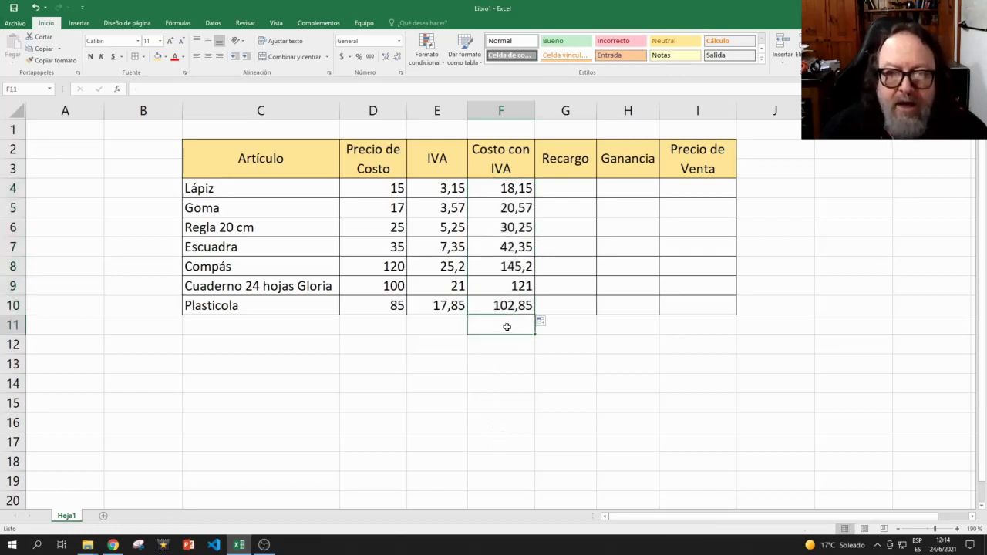
pyautogui.click(500, 206)
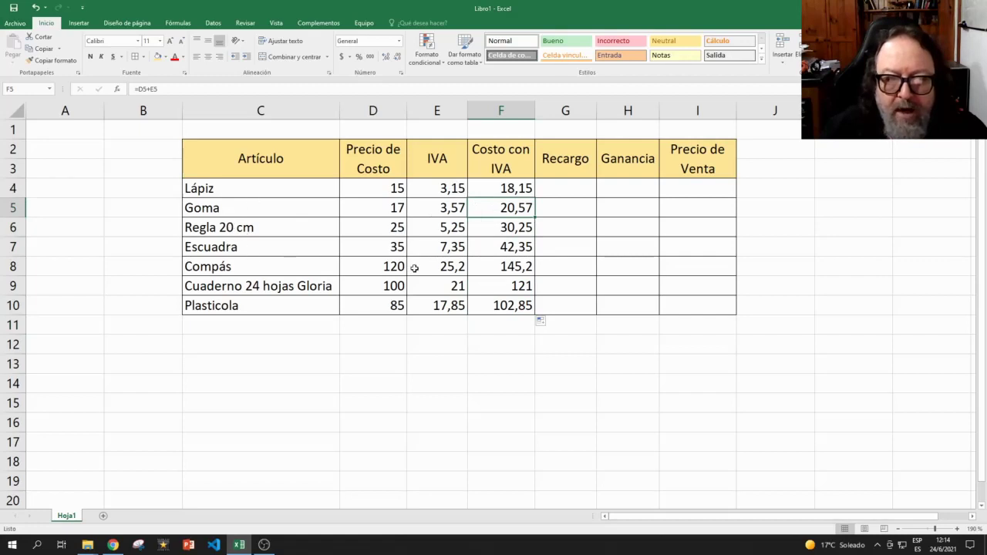
pyautogui.click(517, 306)
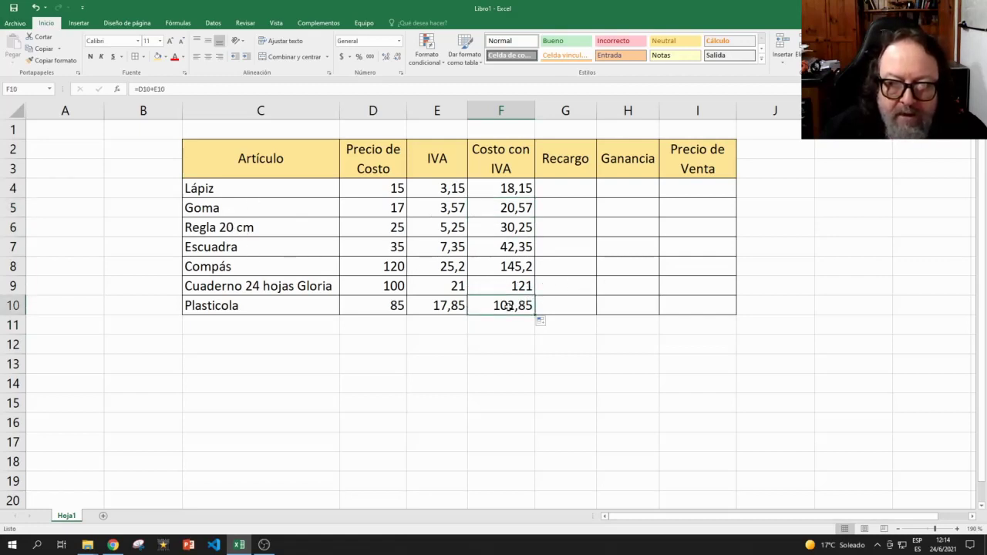
# Enter a "Recargo" of 30% for "Lápiz" in G4 and copy it down through G10
pyautogui.click(557, 191)
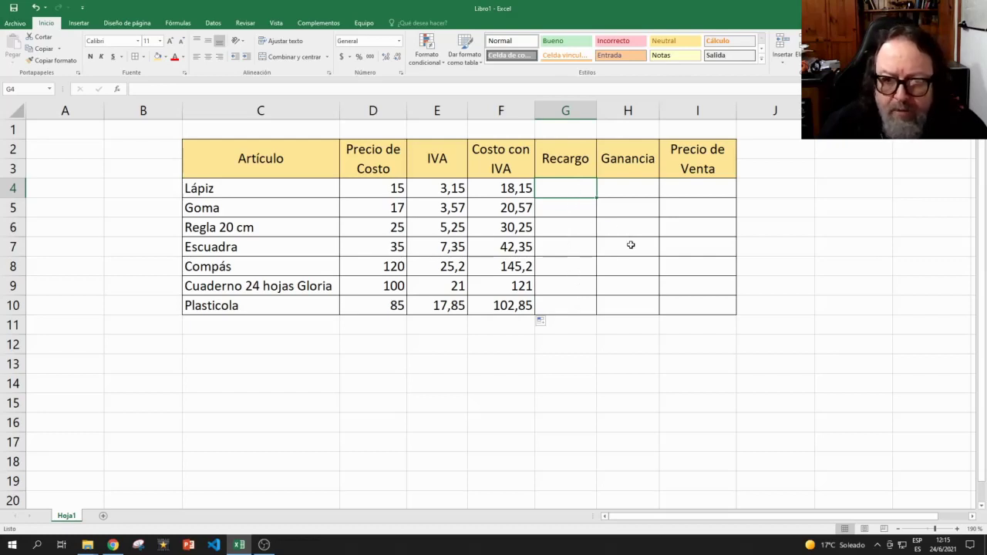
pyautogui.write('30%')
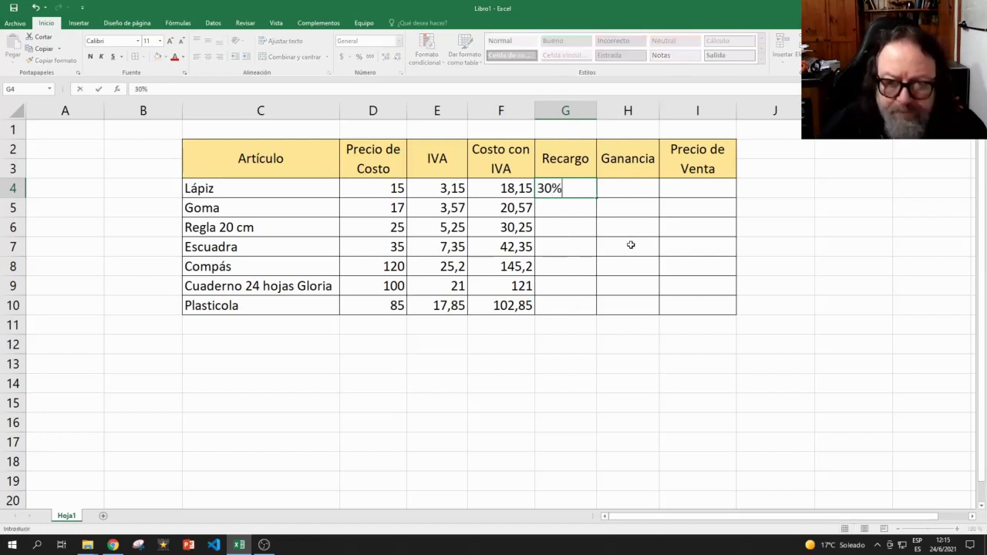
pyautogui.press('Return')
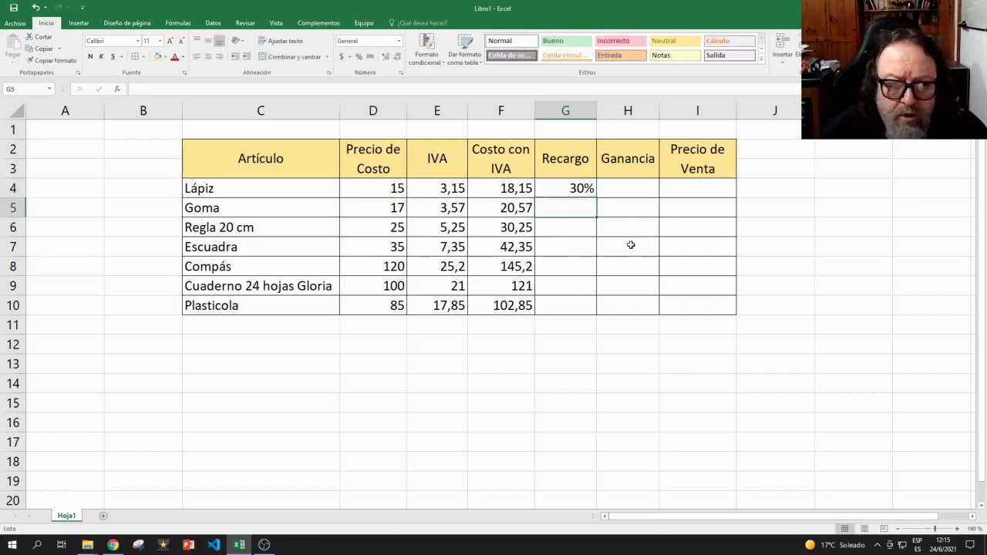
pyautogui.click(569, 186)
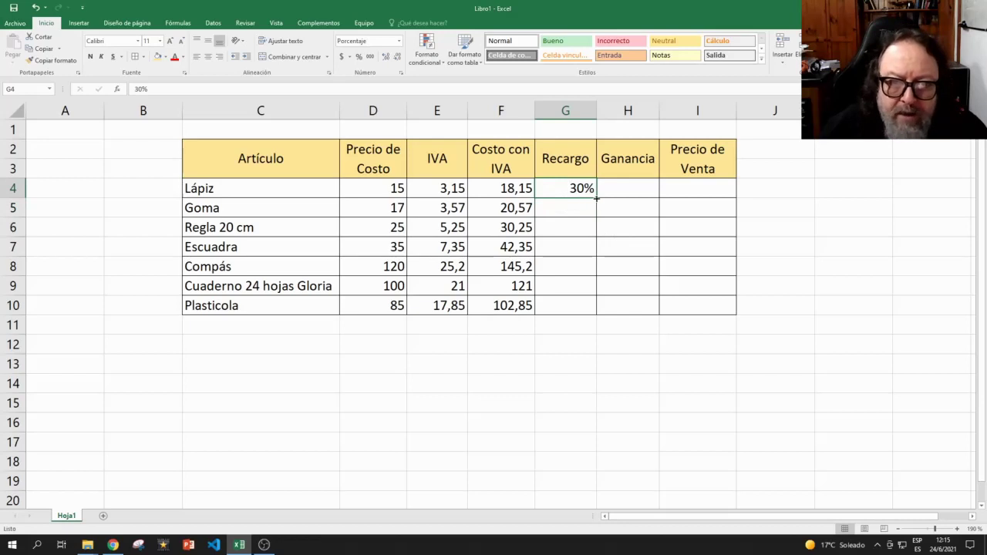
pyautogui.moveTo(596, 198); pyautogui.dragTo(581, 311)
pyautogui.click(566, 330)
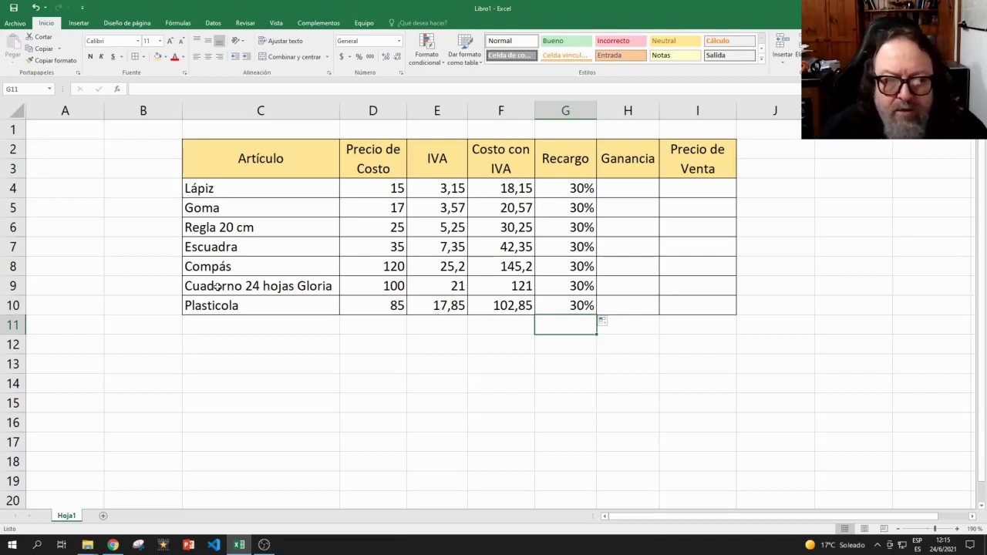
# Try to replace the "Recargo" for "Cuaderno 24 hojas Gloria" in G9 with 20
pyautogui.click(576, 285)
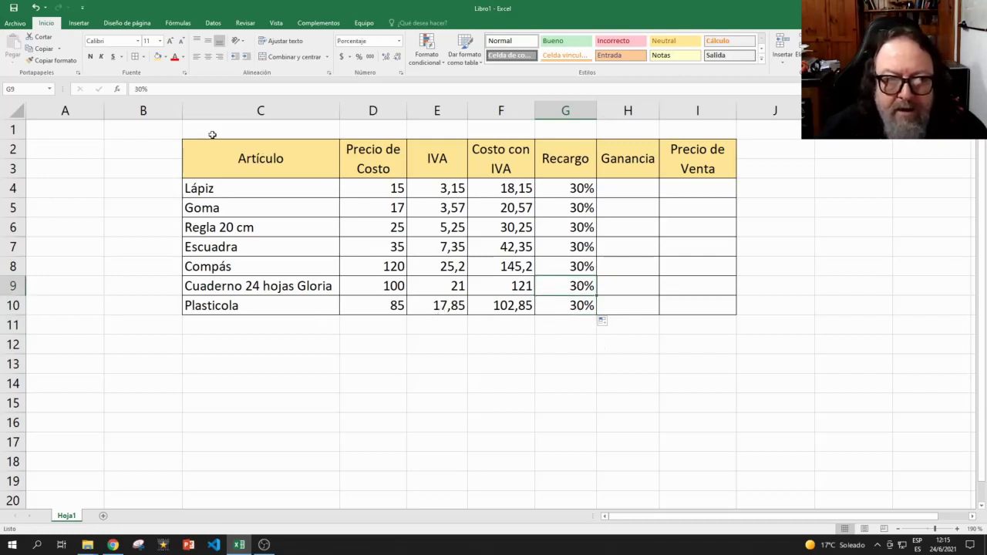
pyautogui.click(165, 89)
pyautogui.moveTo(166, 89); pyautogui.dragTo(90, 92)
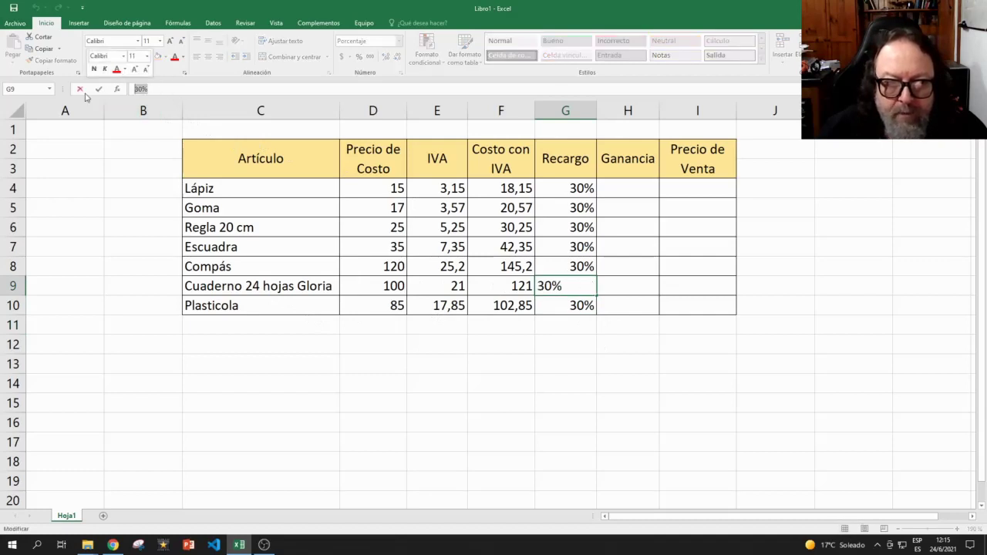
pyautogui.write('20')
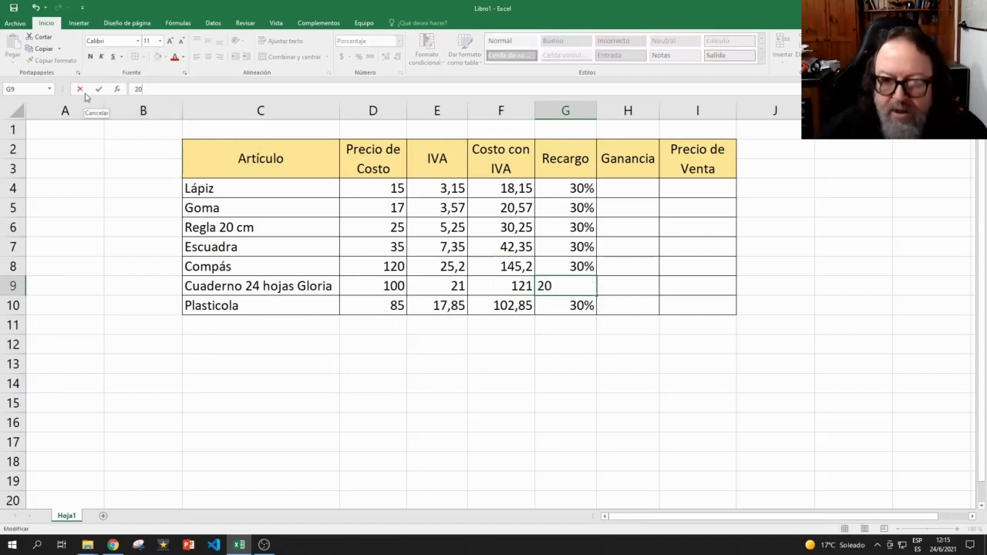
pyautogui.press('Return')
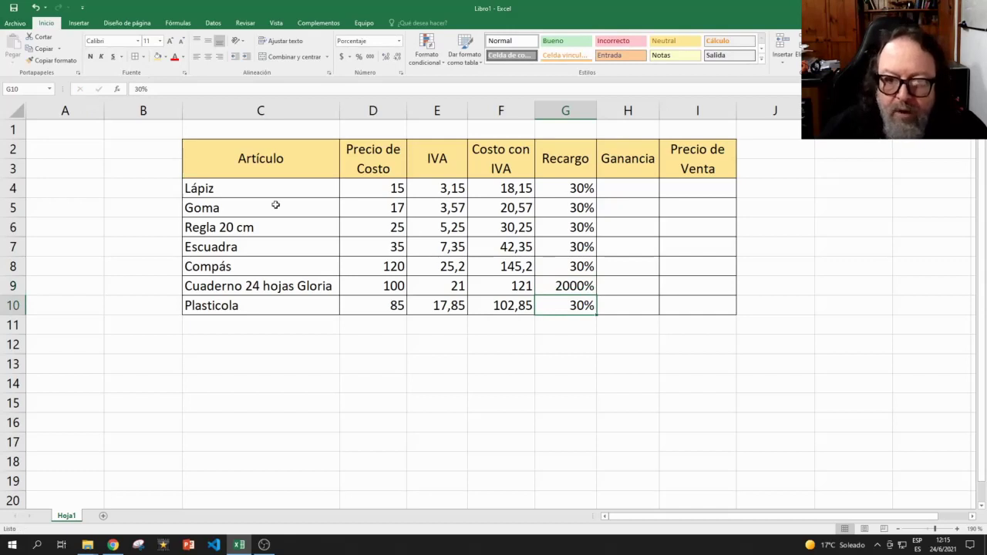
# Set the "Recargo" for "Cuaderno 24 hojas Gloria" in G9 to 20%
pyautogui.click(565, 285)
pyautogui.write('20')
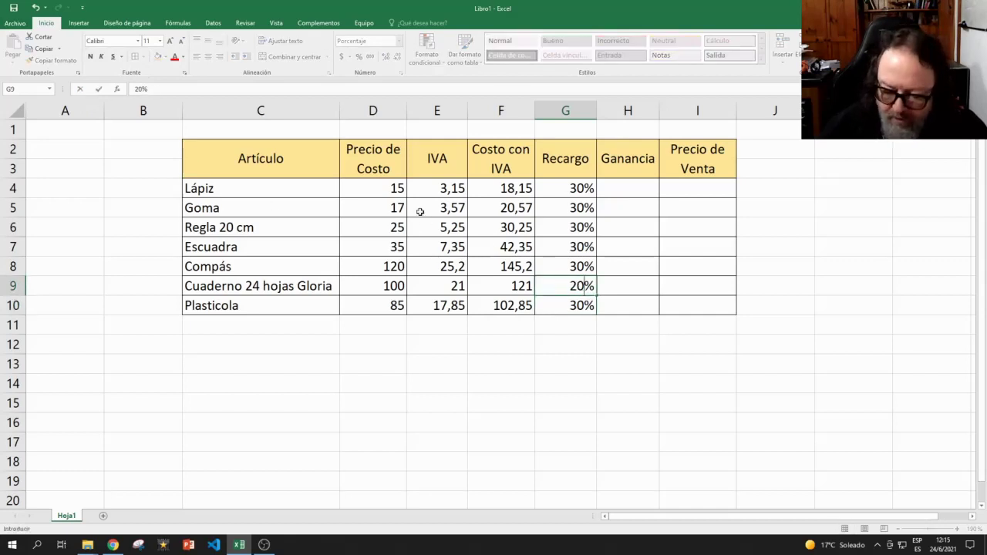
pyautogui.press('Return')
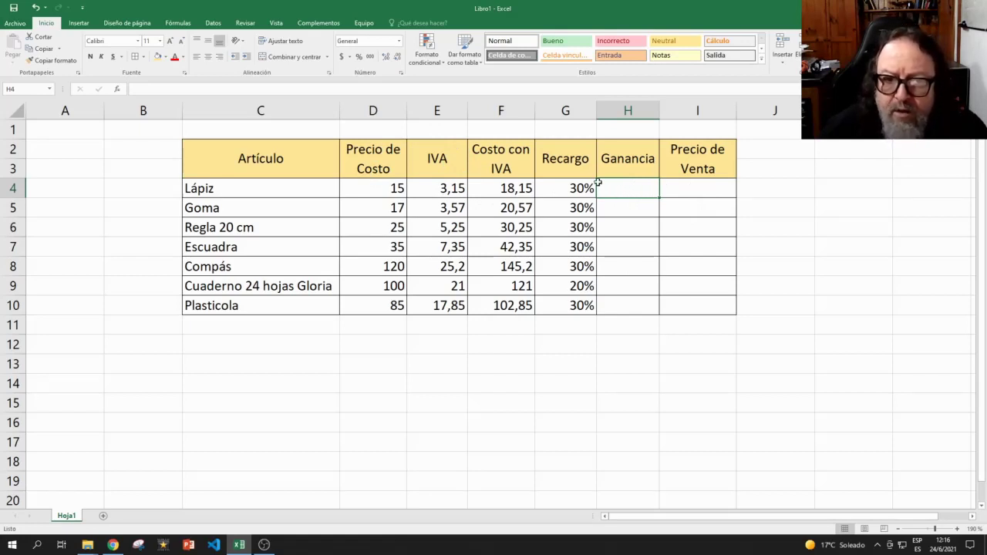
# Enter the "Ganancia" formula for "Lápiz" in H4 as =D4*G4, multiplying the cost price by the surcharge
pyautogui.click(376, 189)
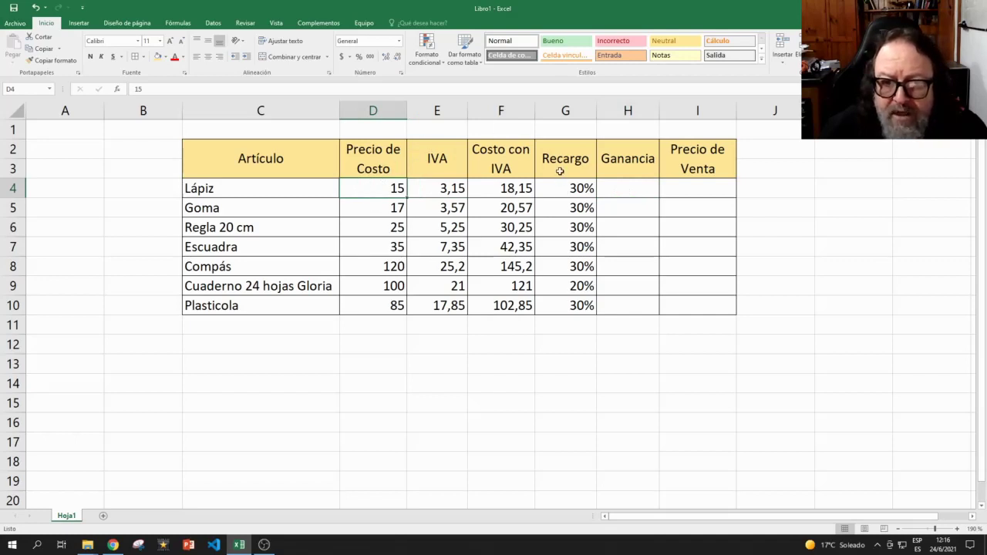
pyautogui.click(625, 187)
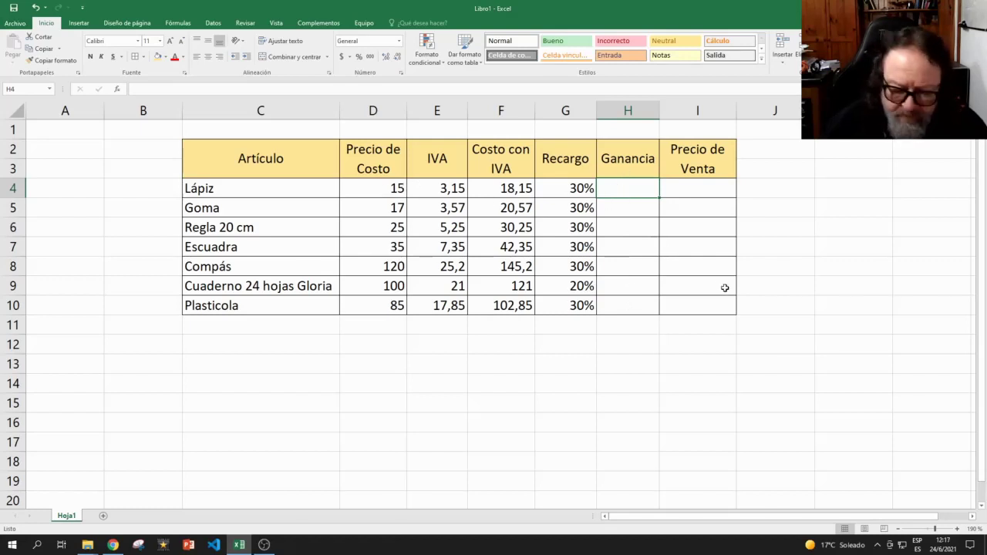
pyautogui.write('=')
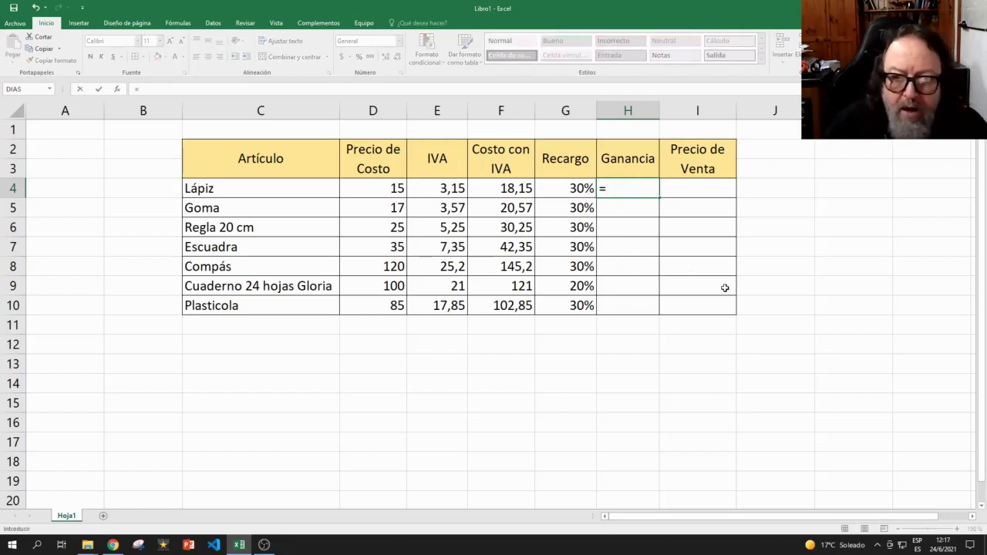
pyautogui.click(377, 188)
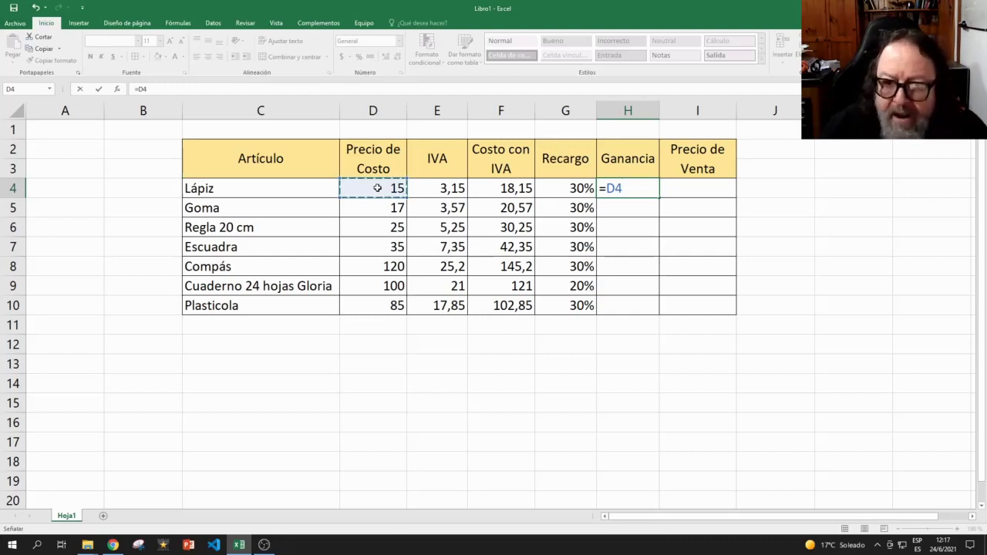
pyautogui.write('*')
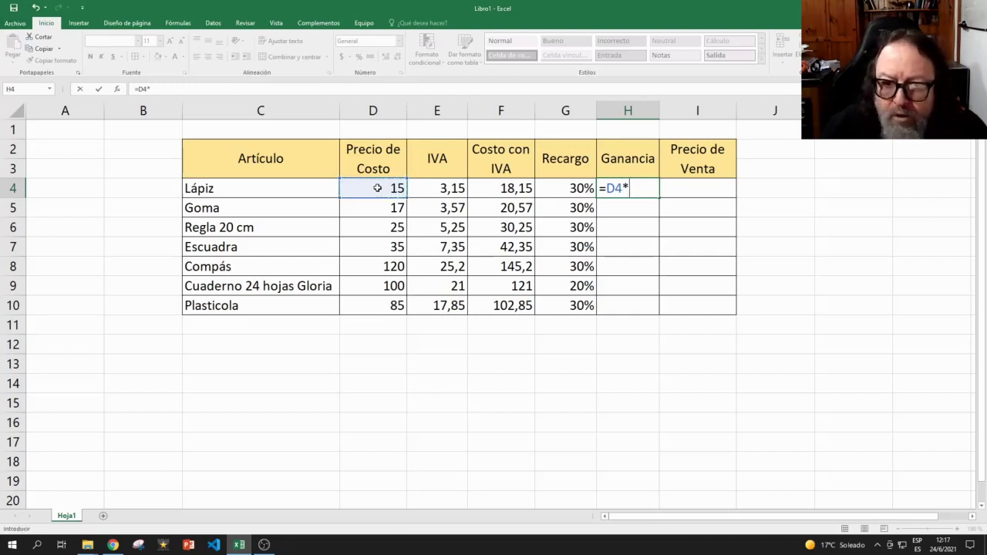
pyautogui.click(560, 189)
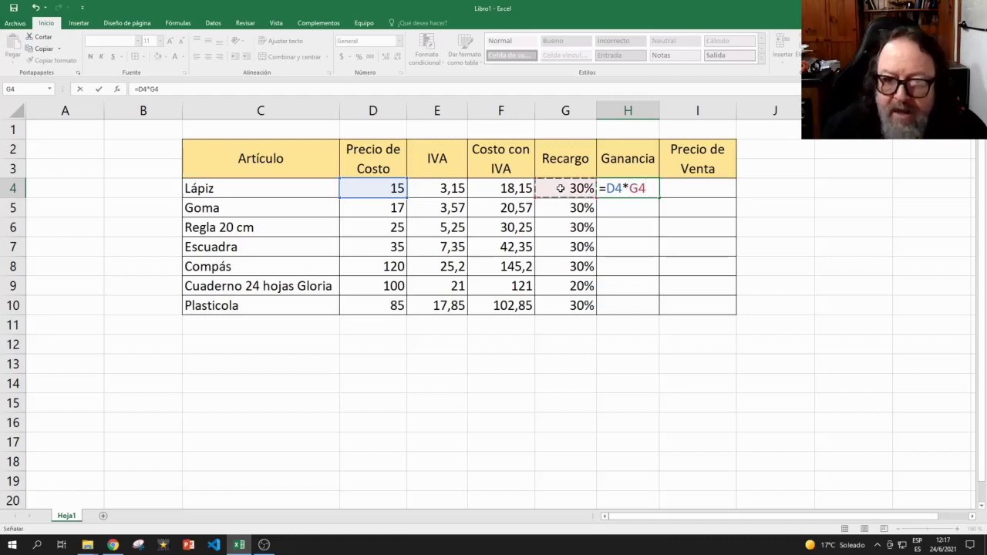
pyautogui.press('Return')
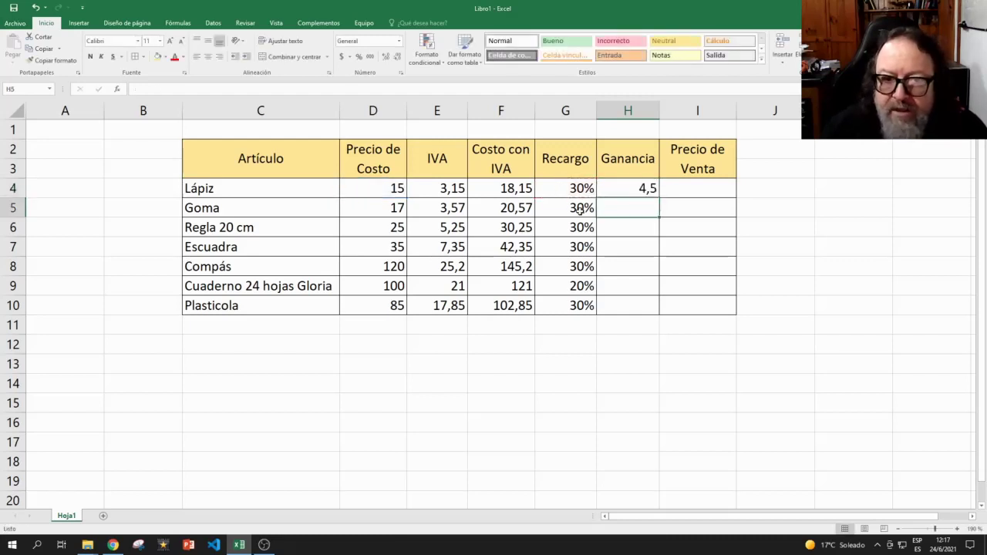
# Copy the "Ganancia" formula from H4 down through H10
pyautogui.click(631, 186)
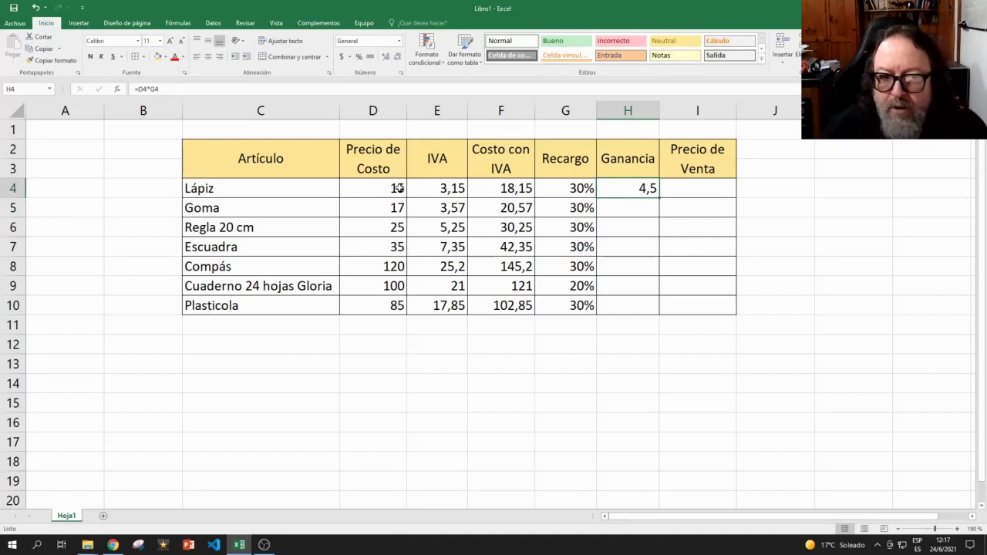
pyautogui.doubleClick(659, 199)
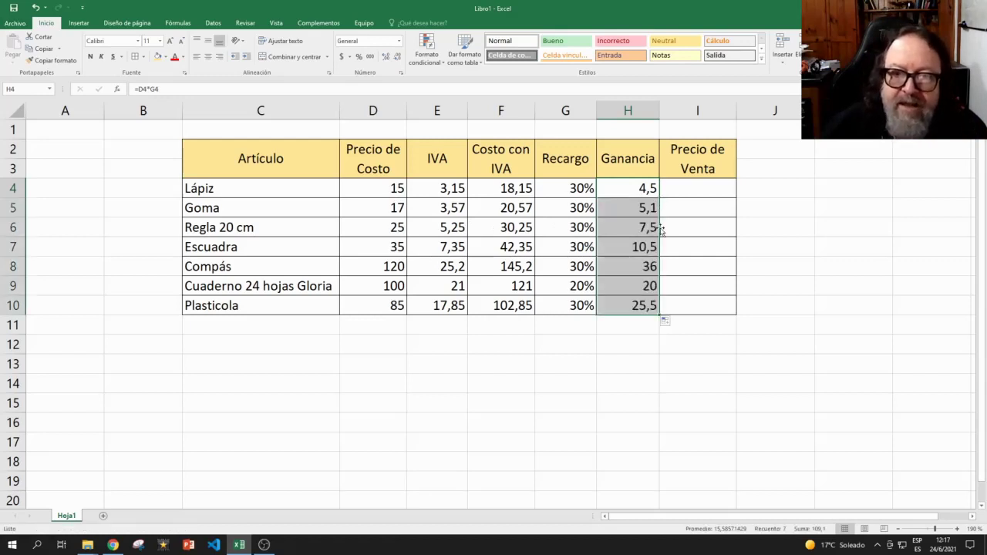
pyautogui.click(791, 209)
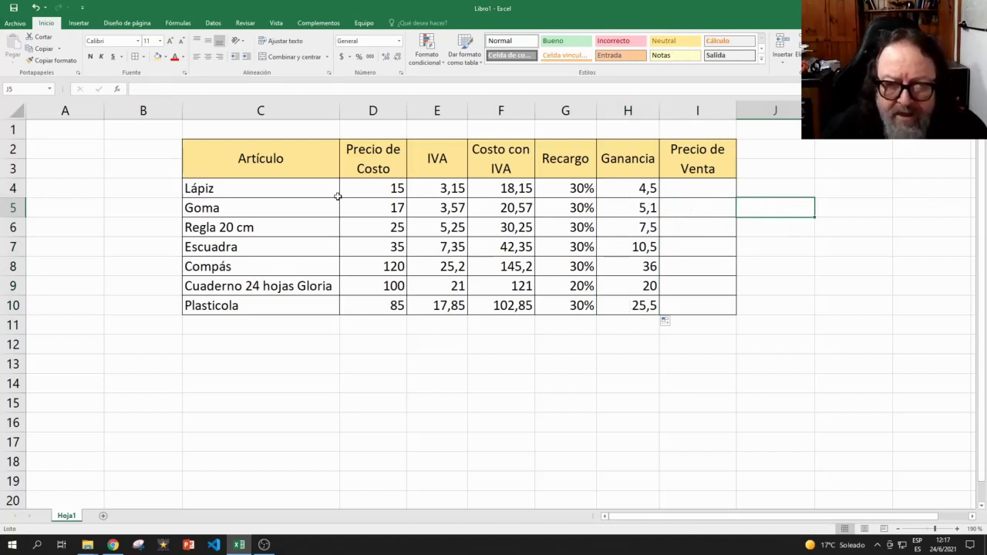
# Enter the "Precio de Venta" formula for "Lápiz" in I4 as =F4+H4, adding the cost with IVA and the profit
pyautogui.click(691, 189)
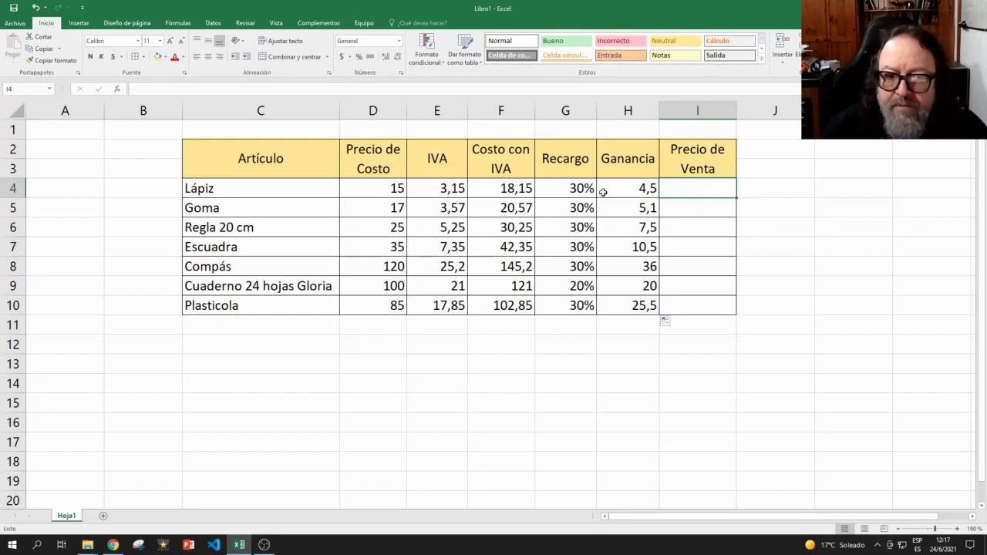
pyautogui.click(509, 187)
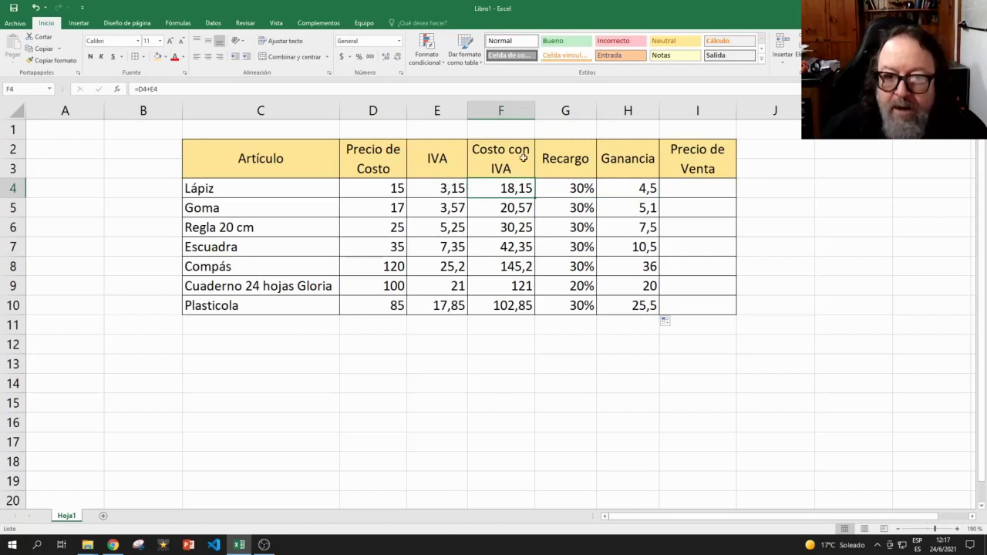
pyautogui.click(620, 190)
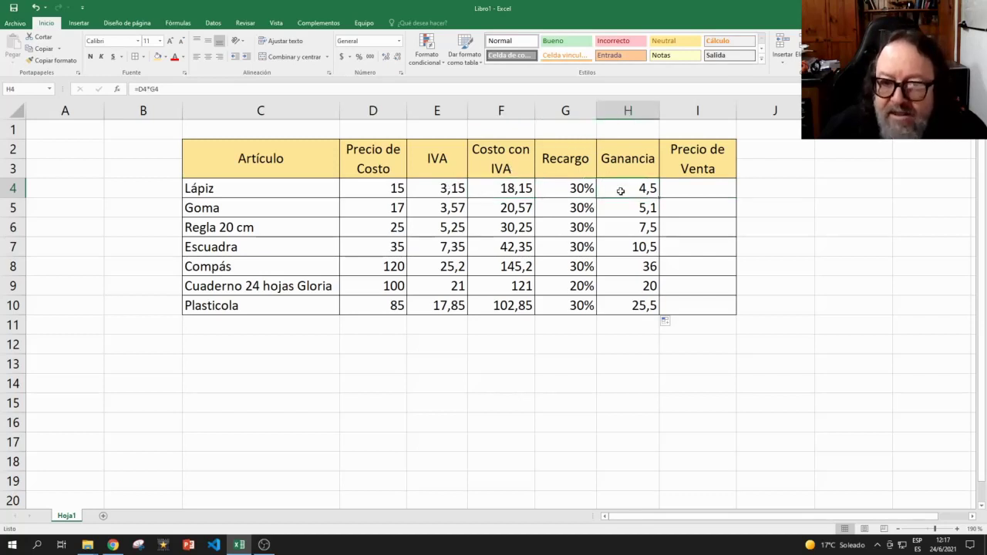
pyautogui.click(510, 187)
pyautogui.click(677, 193)
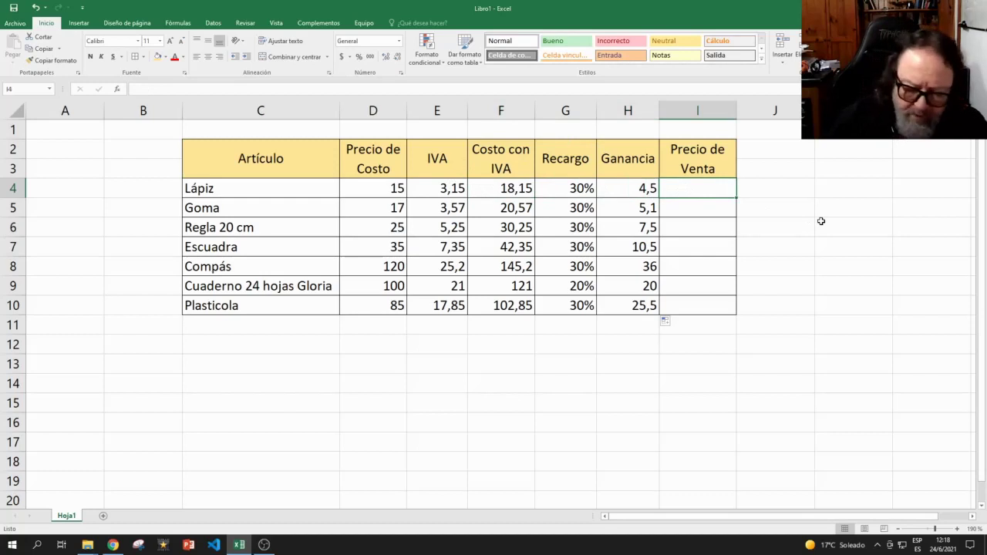
pyautogui.write('=')
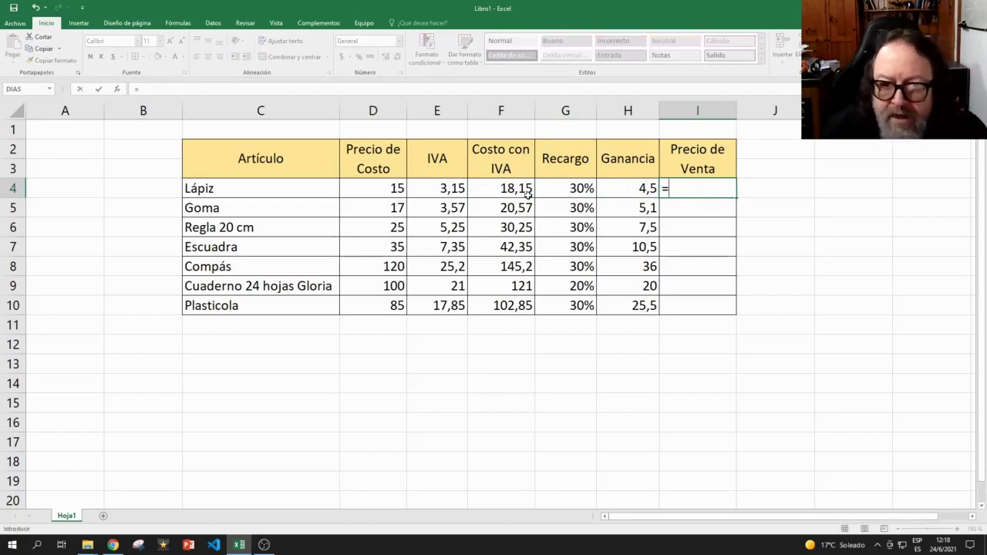
pyautogui.click(509, 188)
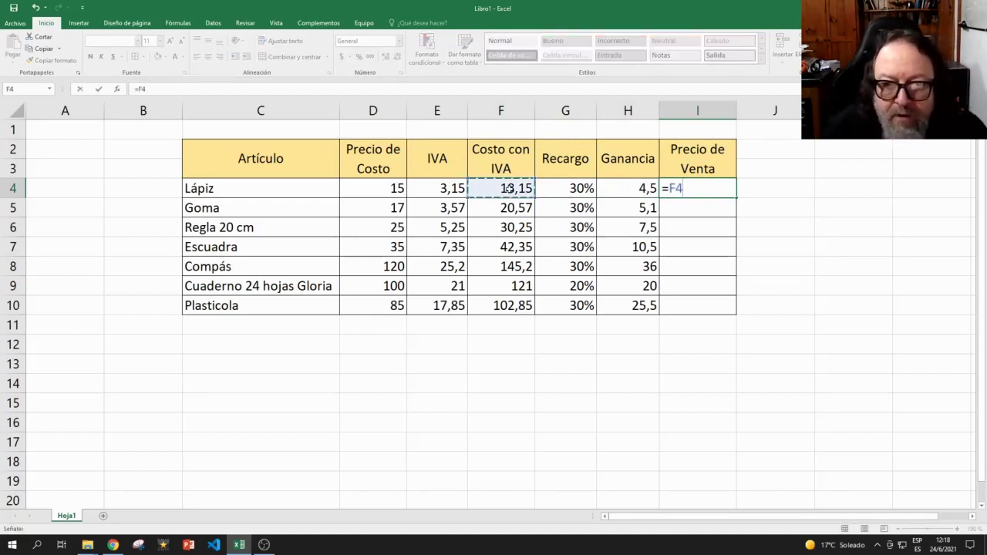
pyautogui.write('+')
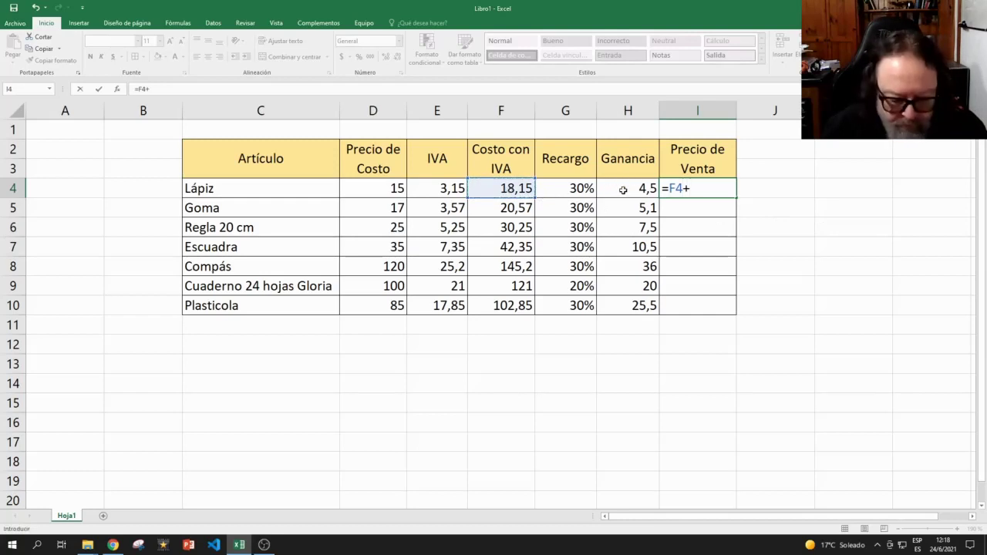
pyautogui.write('h4')
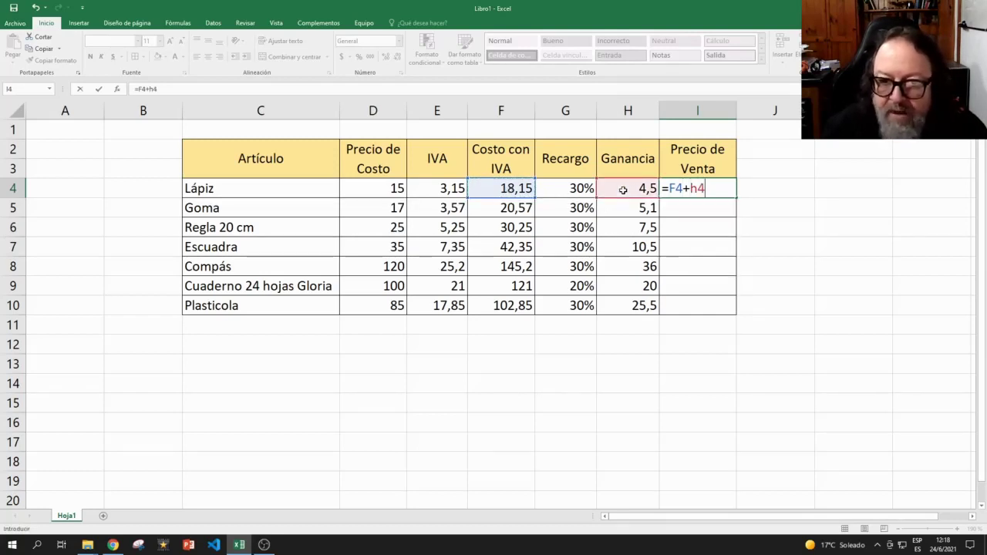
pyautogui.press('Return')
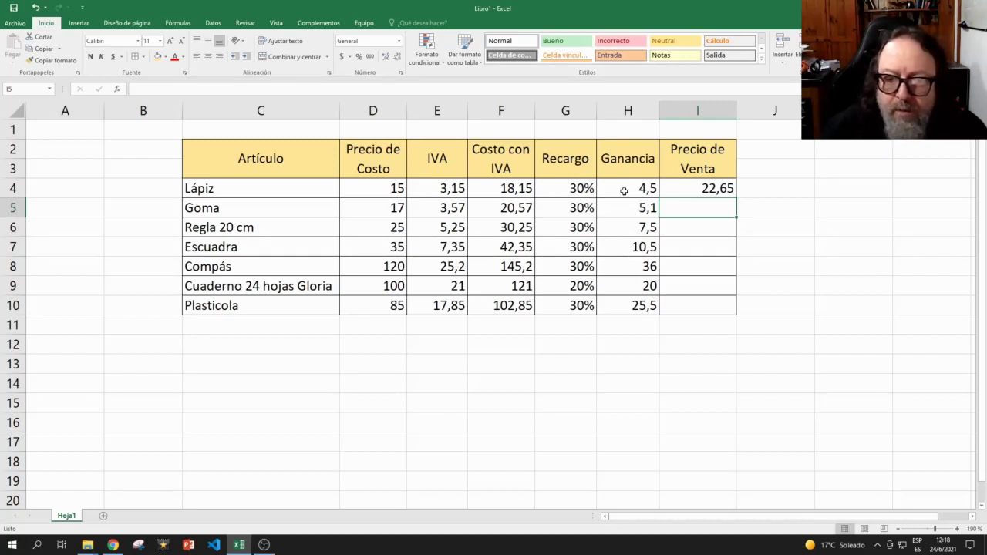
# Copy the "Precio de Venta" formula from I4 down through I10 and check the copies in I5 and I7
pyautogui.click(714, 188)
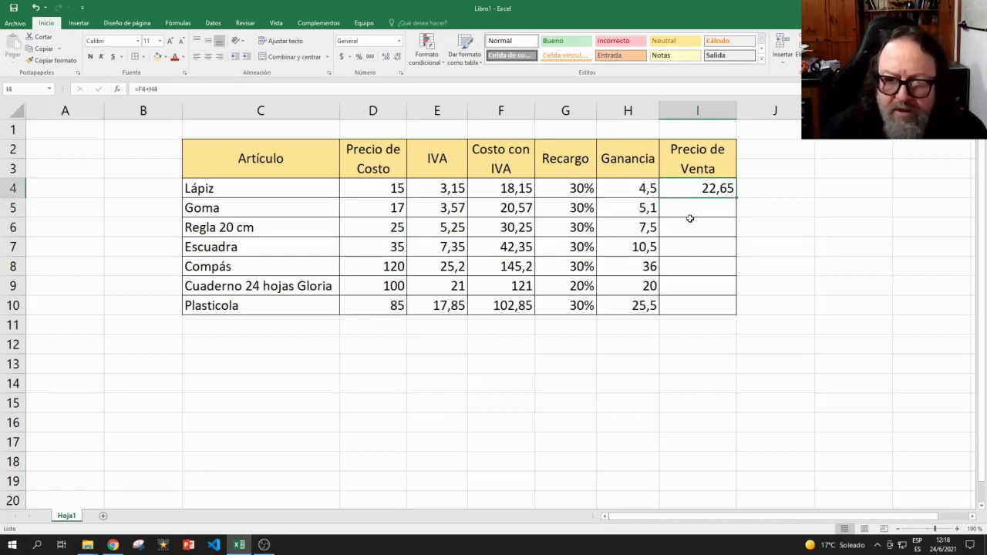
pyautogui.doubleClick(735, 198)
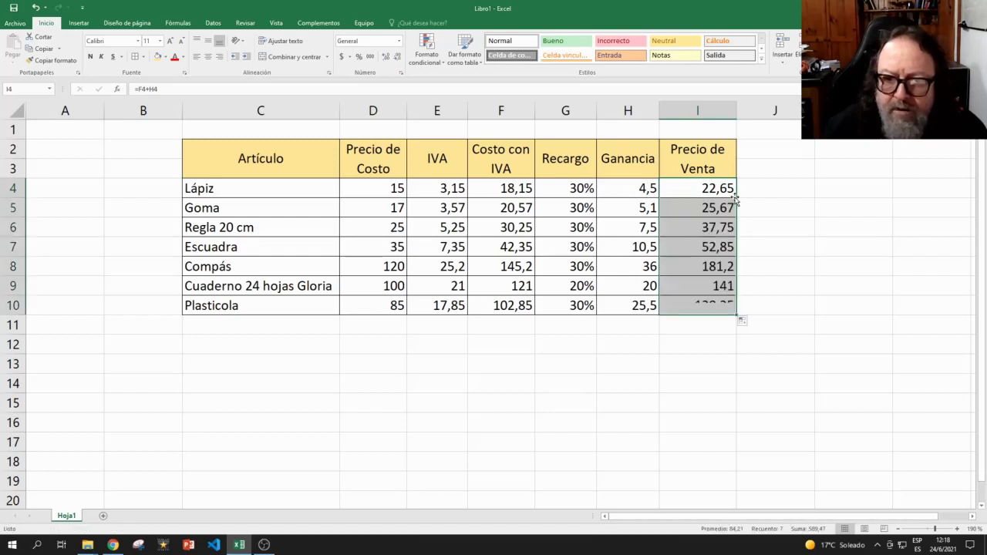
pyautogui.click(694, 209)
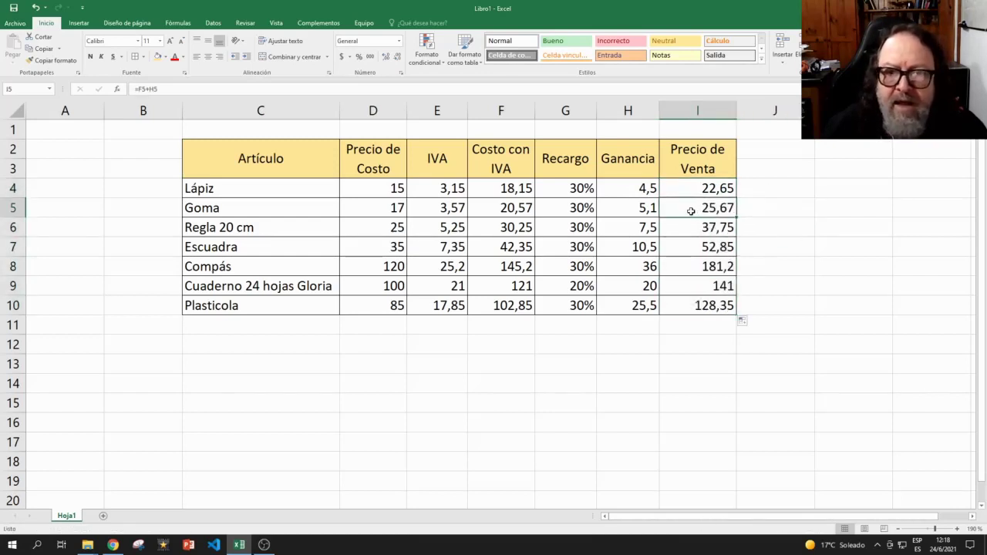
pyautogui.press('F2')
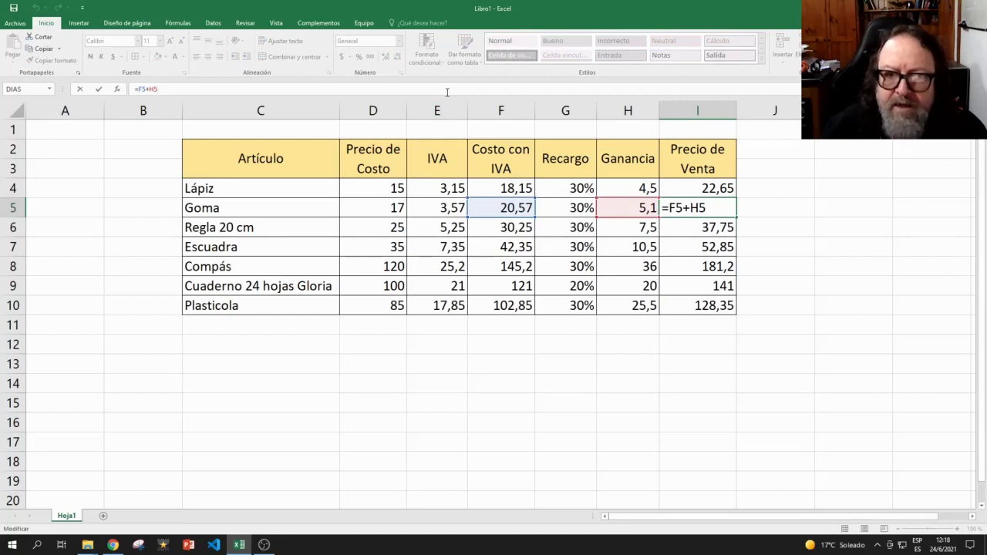
pyautogui.press('Return')
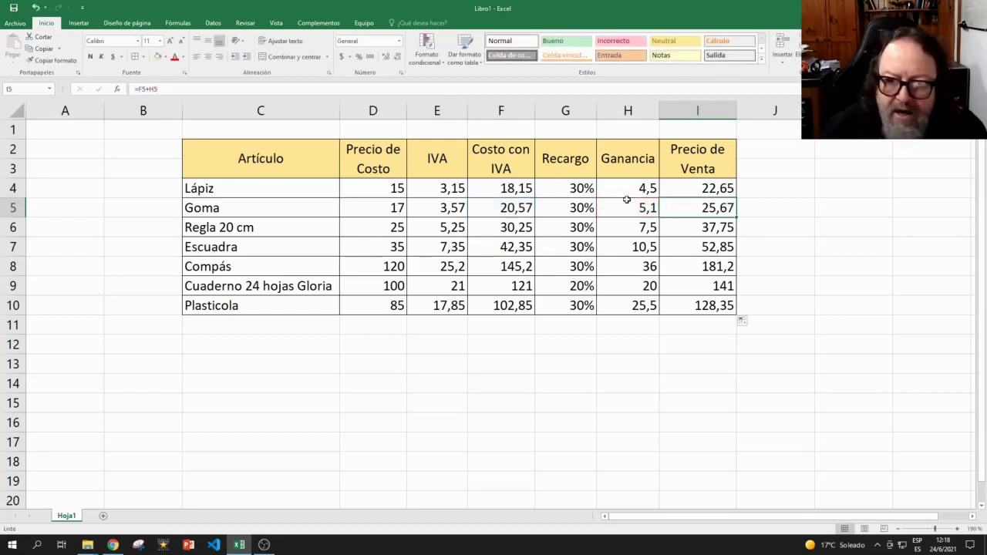
pyautogui.click(696, 247)
pyautogui.press('F2')
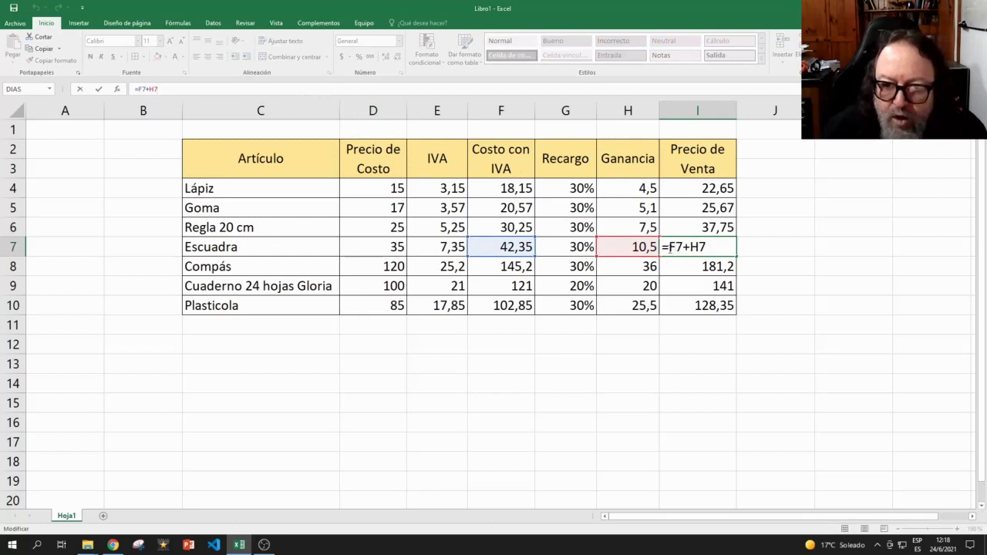
pyautogui.hotkey('ctrl', 'Return')
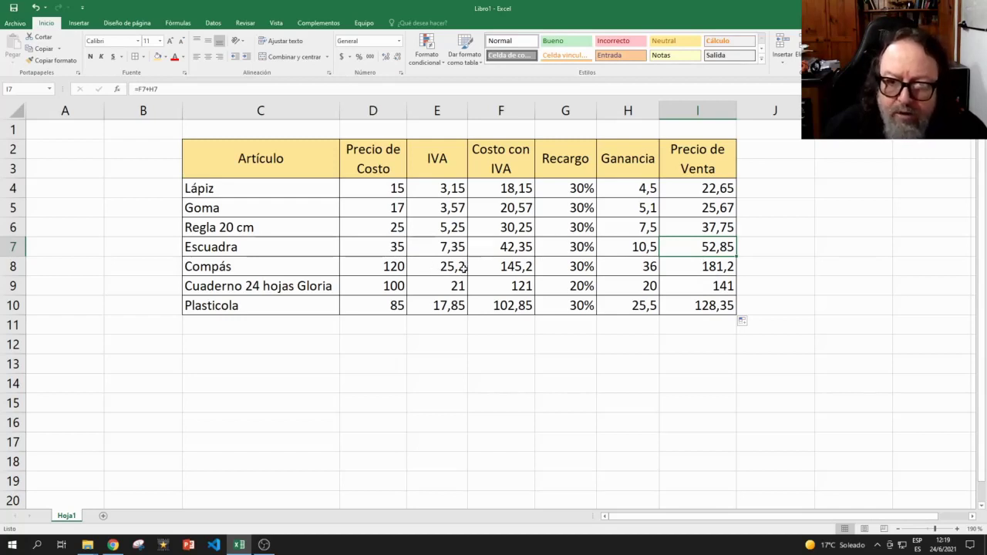
# Try more and fewer decimals on the "Precio de Venta" values in I4:I10, ending with two decimals
pyautogui.moveTo(696, 187); pyautogui.dragTo(696, 308)
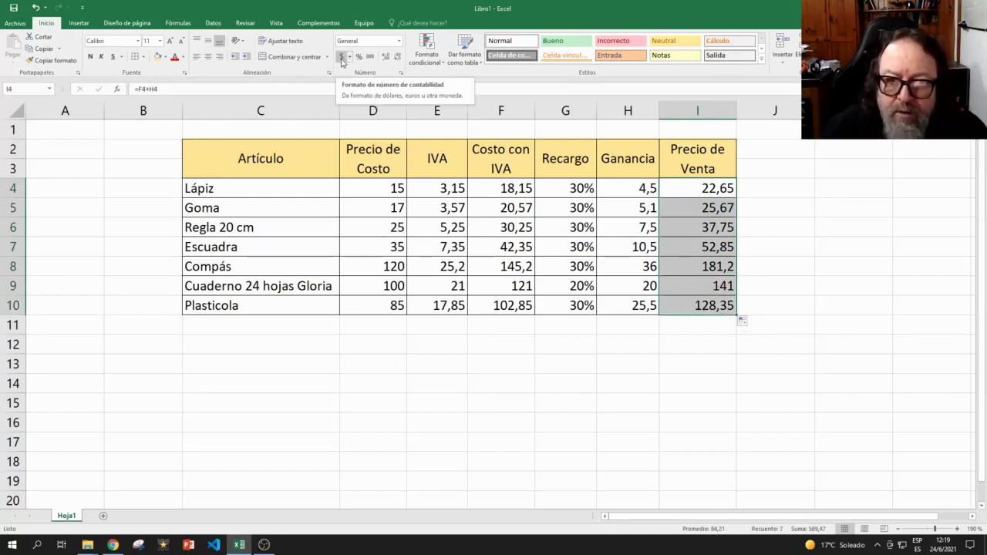
pyautogui.click(384, 58)
pyautogui.click(384, 57)
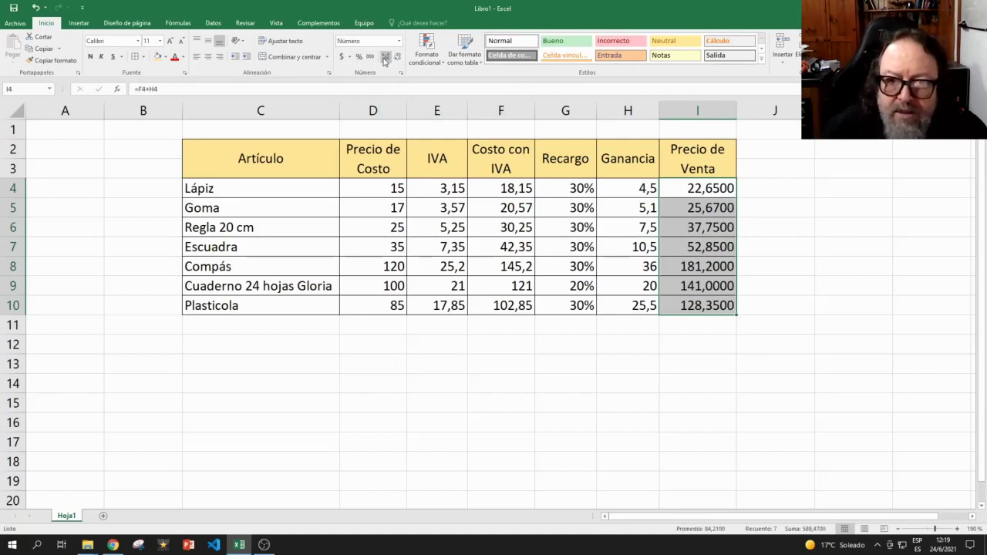
pyautogui.click(396, 57)
pyautogui.click(396, 57)
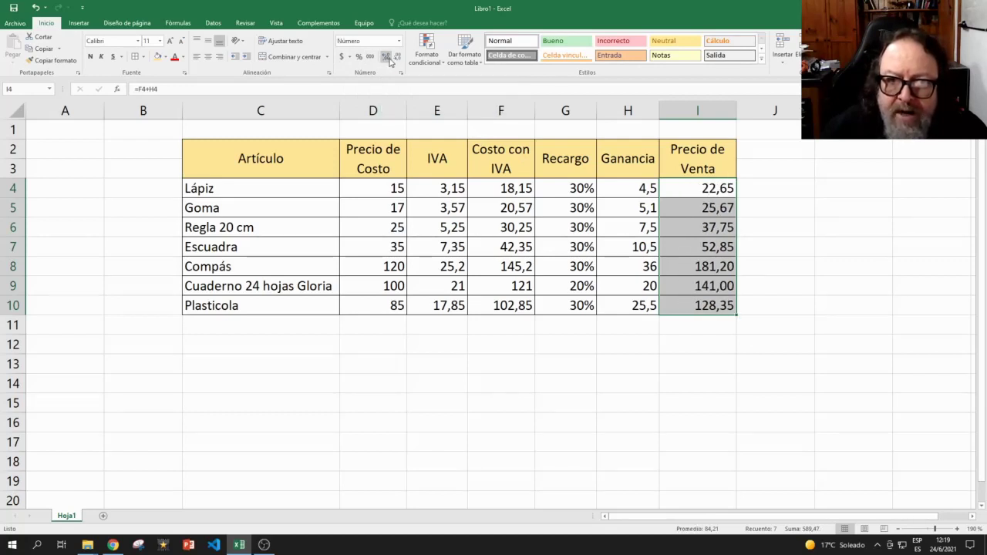
pyautogui.click(385, 57)
pyautogui.click(385, 57)
pyautogui.click(396, 58)
pyautogui.click(395, 57)
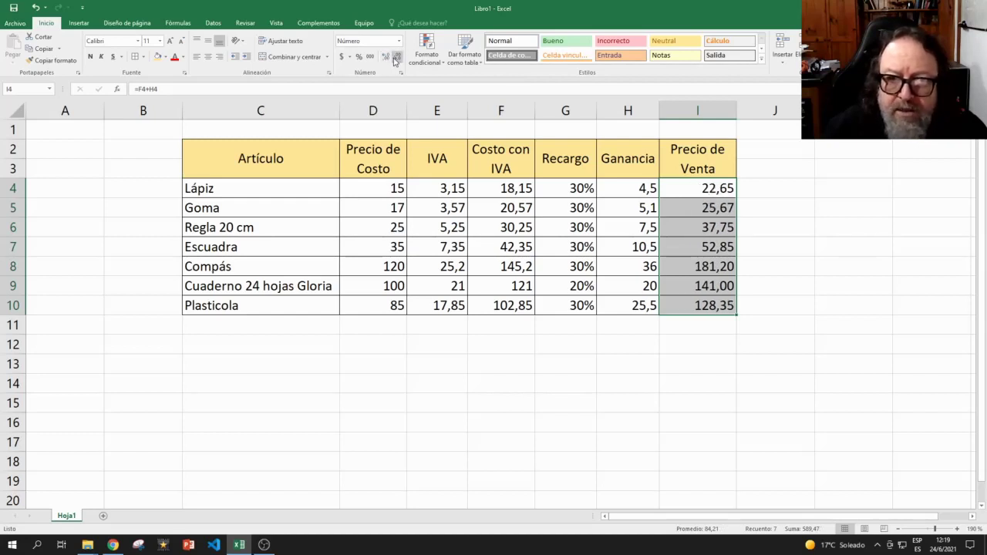
# Apply the accounting format with the $ symbol to I4:I10, trying three and one decimals before settling on two
pyautogui.click(342, 57)
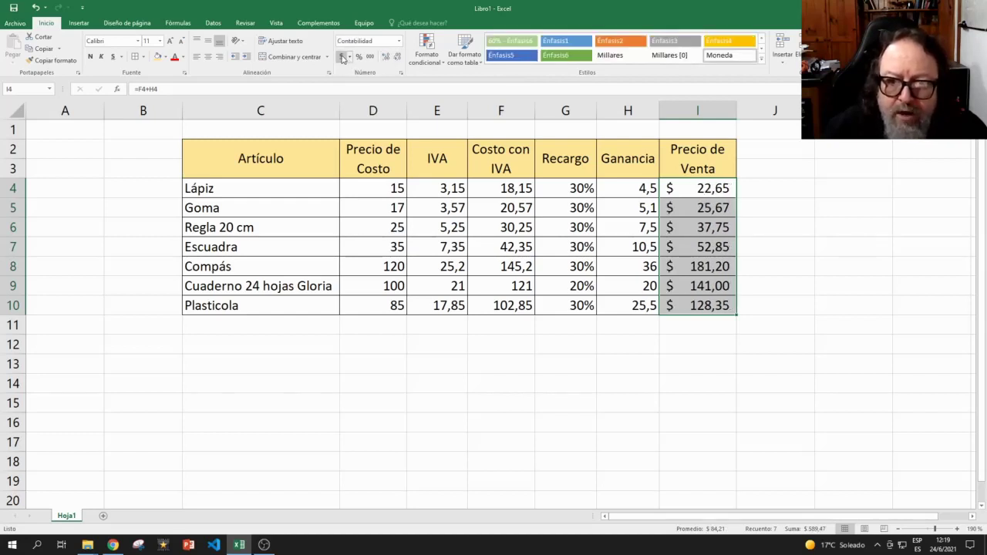
pyautogui.click(385, 58)
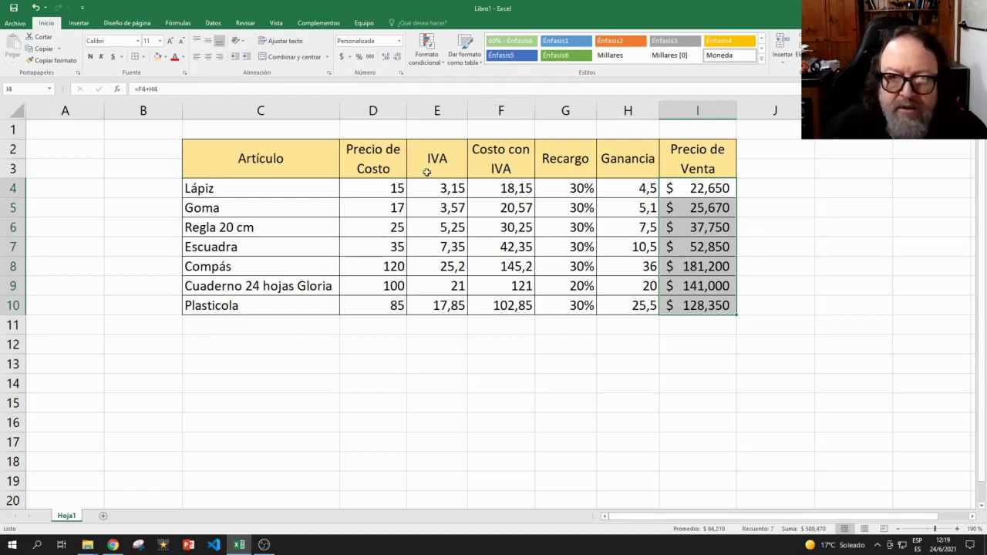
pyautogui.click(397, 58)
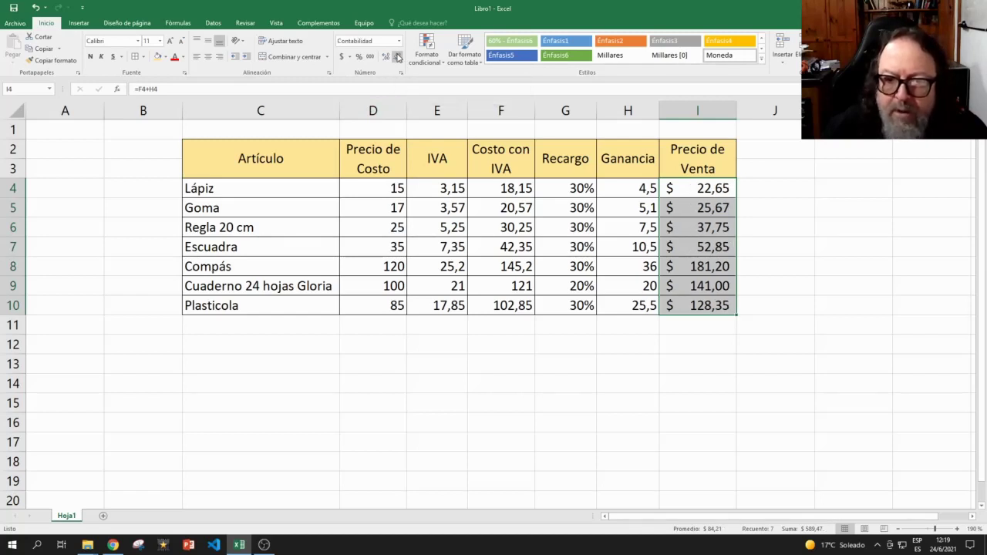
pyautogui.click(398, 58)
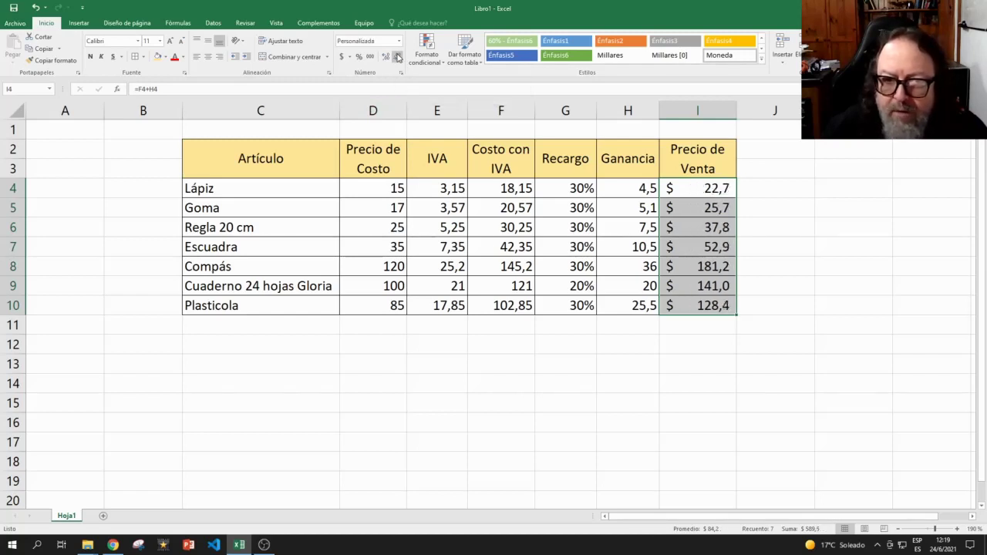
pyautogui.click(386, 57)
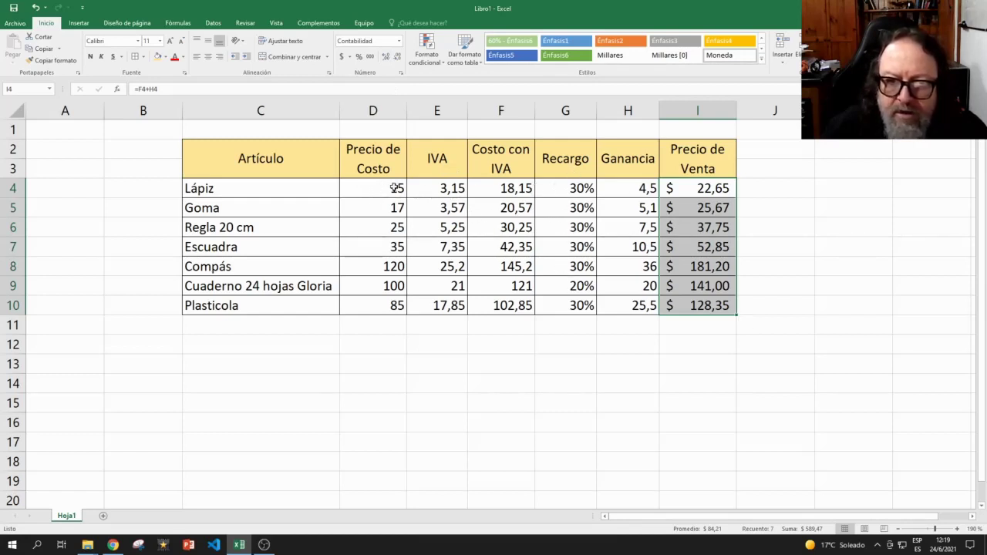
# Apply the accounting format with the $ symbol to the amounts in D4:F10 and H4:H10
pyautogui.moveTo(378, 187); pyautogui.dragTo(497, 305)
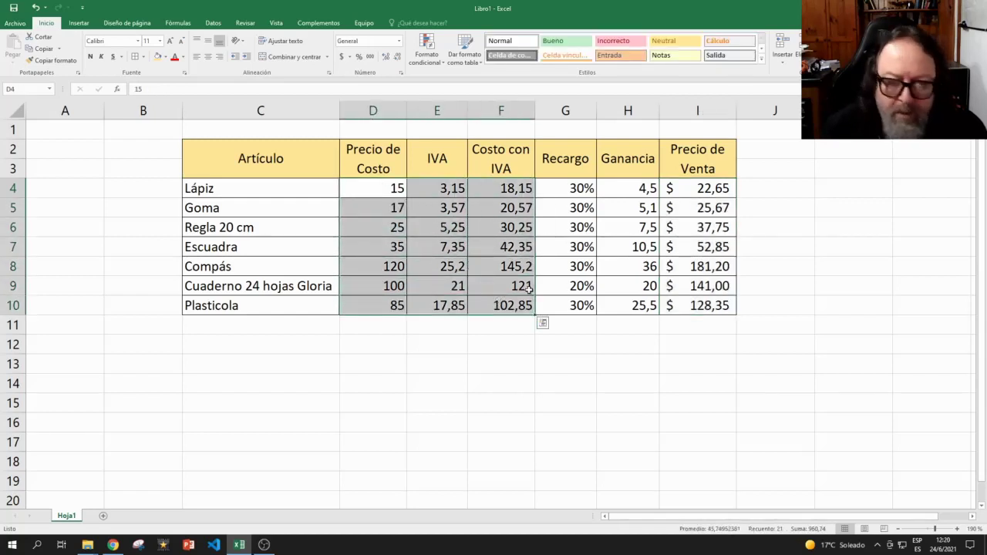
pyautogui.moveTo(637, 188); pyautogui.dragTo(629, 305)
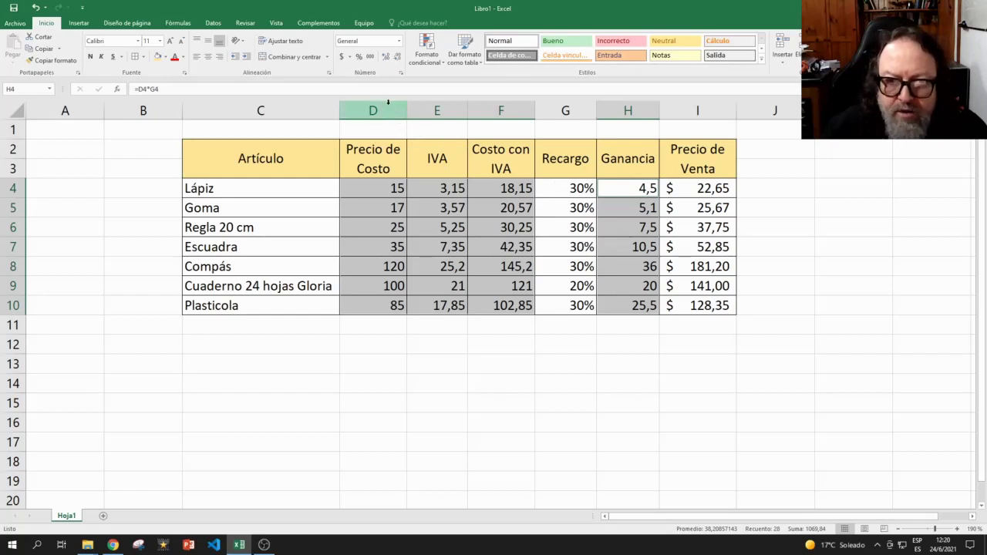
pyautogui.click(341, 58)
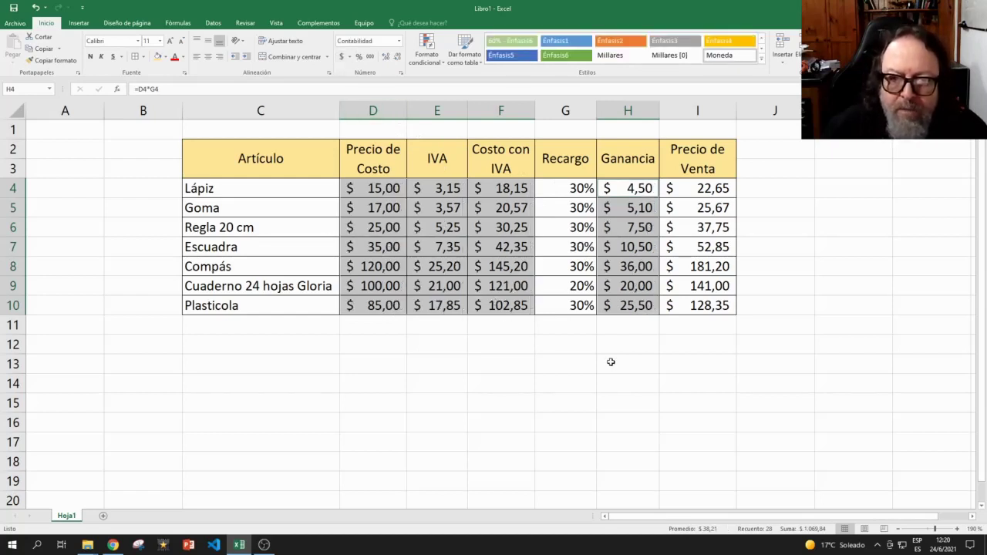
pyautogui.click(632, 352)
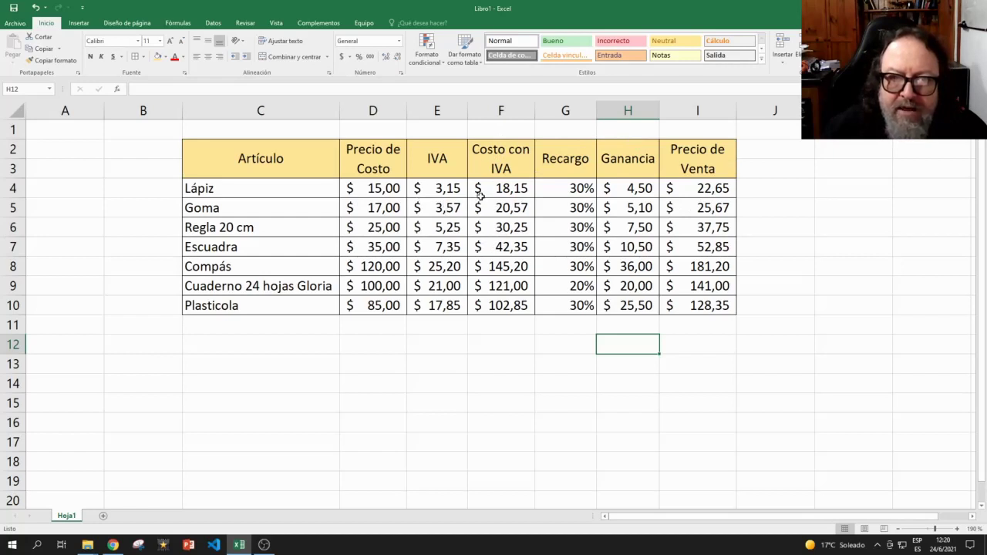
pyautogui.click(439, 110)
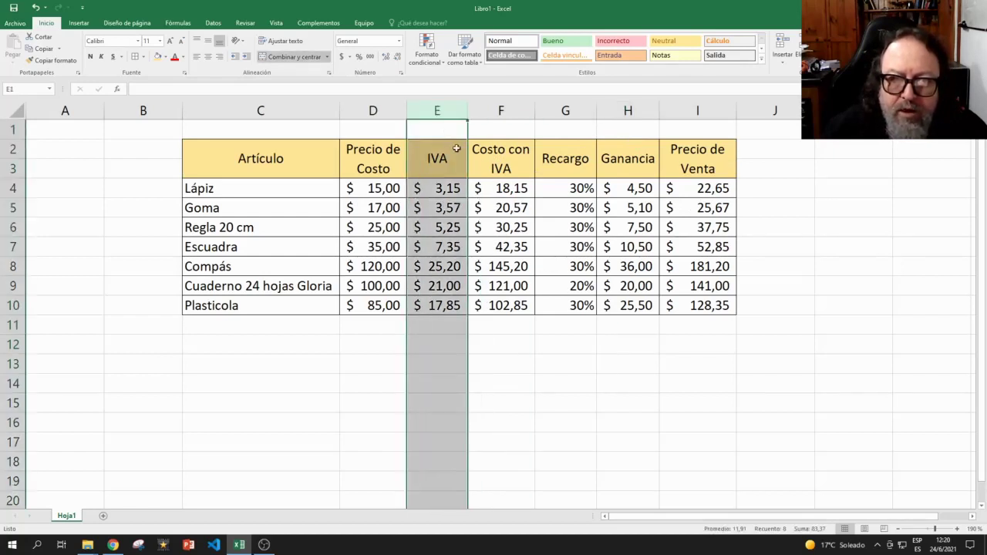
pyautogui.click(630, 110)
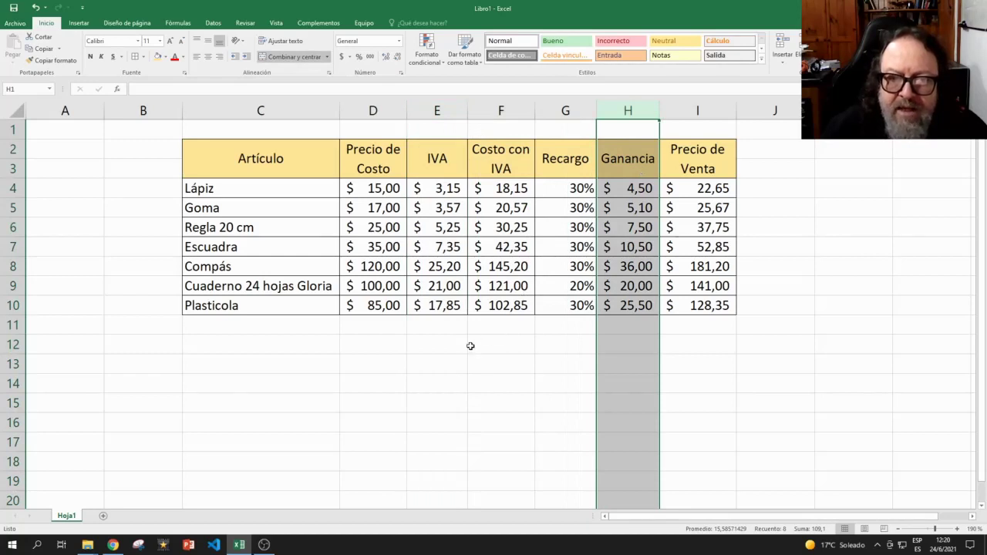
pyautogui.click(266, 349)
# Copy the "Artículo" column with its heading from C2:C10 to a new table starting at C13
pyautogui.moveTo(282, 158); pyautogui.dragTo(263, 310)
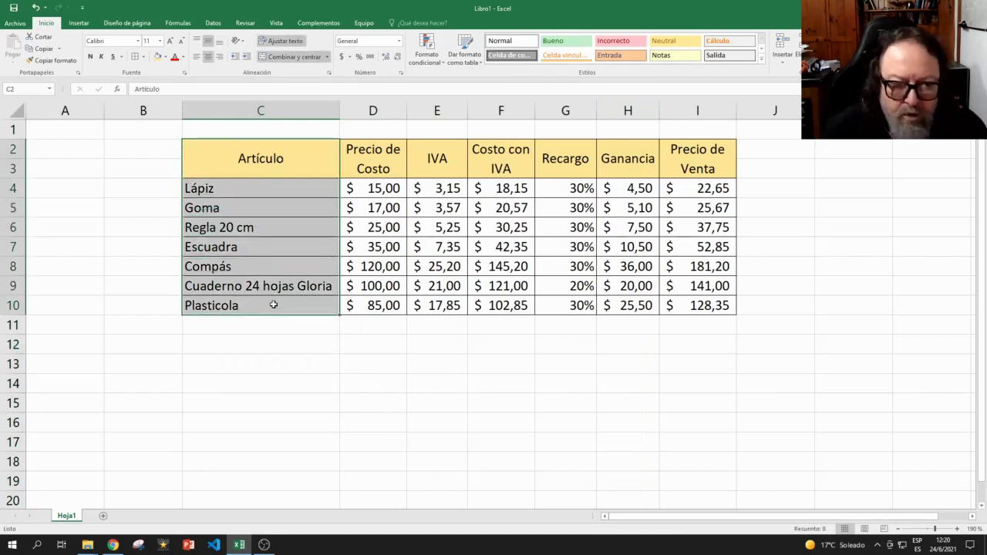
pyautogui.hotkey('ctrl', 'c')
pyautogui.click(275, 366)
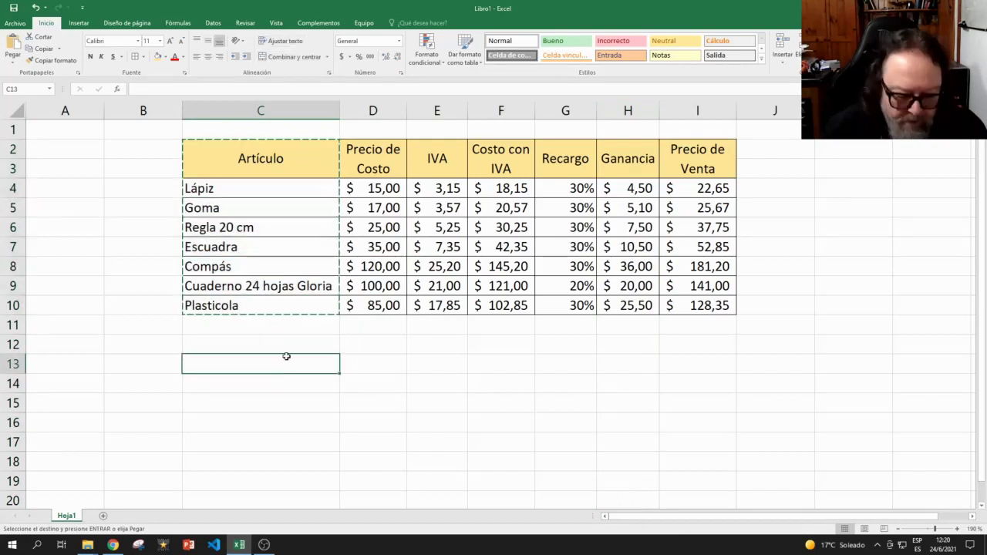
pyautogui.hotkey('ctrl', 'v')
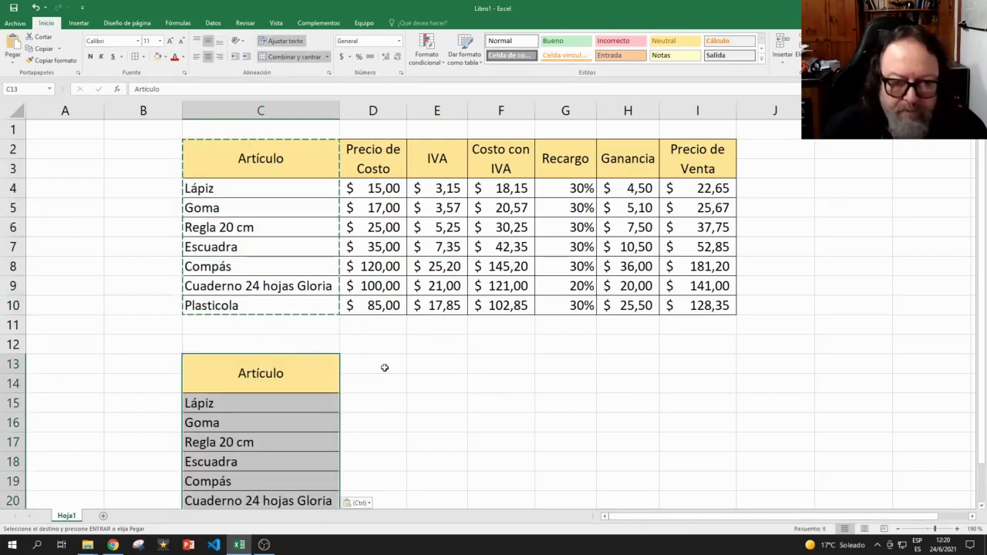
pyautogui.click(370, 158)
pyautogui.keyDown('ctrl'); pyautogui.click(491, 156); pyautogui.keyUp('ctrl')
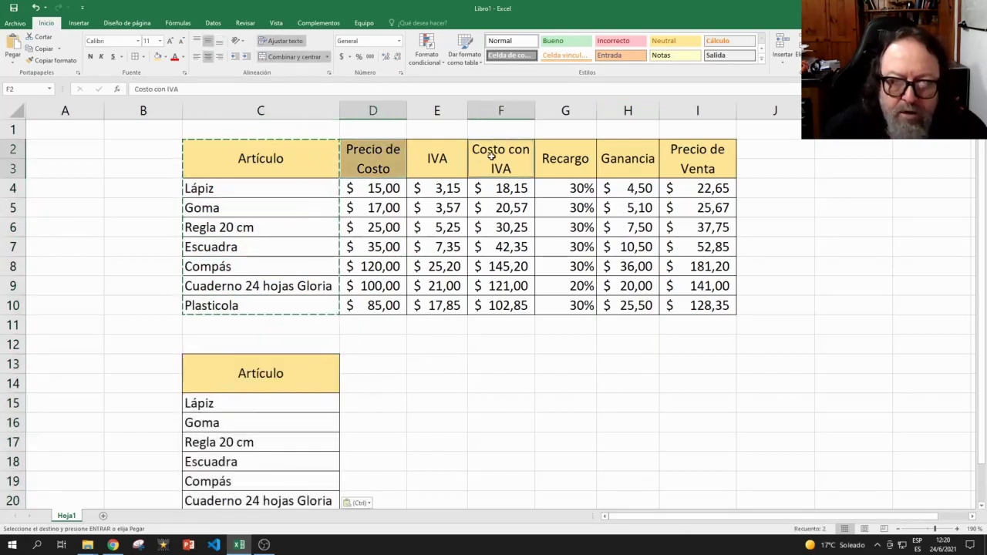
pyautogui.keyDown('ctrl'); pyautogui.click(574, 158); pyautogui.keyUp('ctrl')
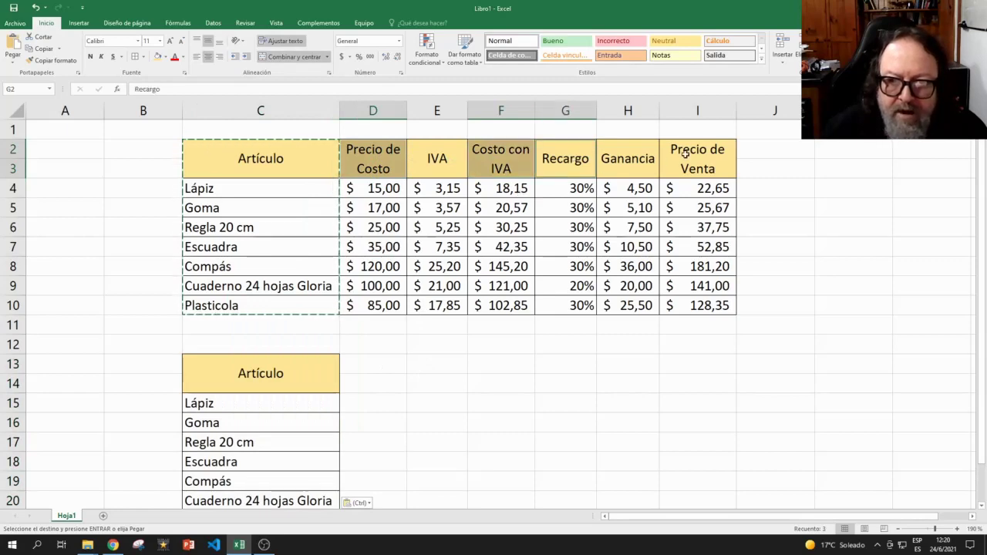
pyautogui.click(586, 331)
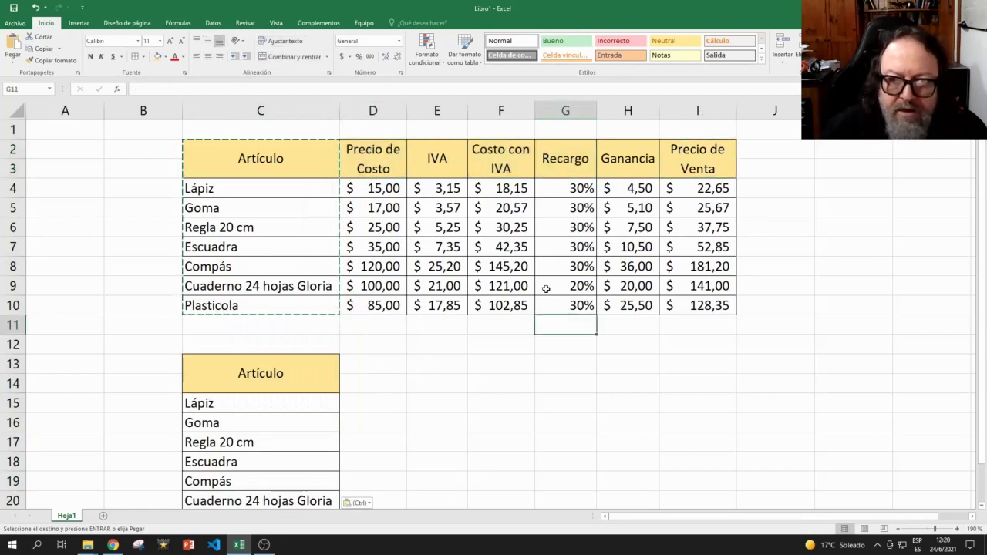
# Copy the headings from "Precio de Costo" to "Precio de Venta" in D2:I3 into the new table starting at D13
pyautogui.moveTo(378, 164); pyautogui.dragTo(698, 162)
pyautogui.hotkey('ctrl', 'c')
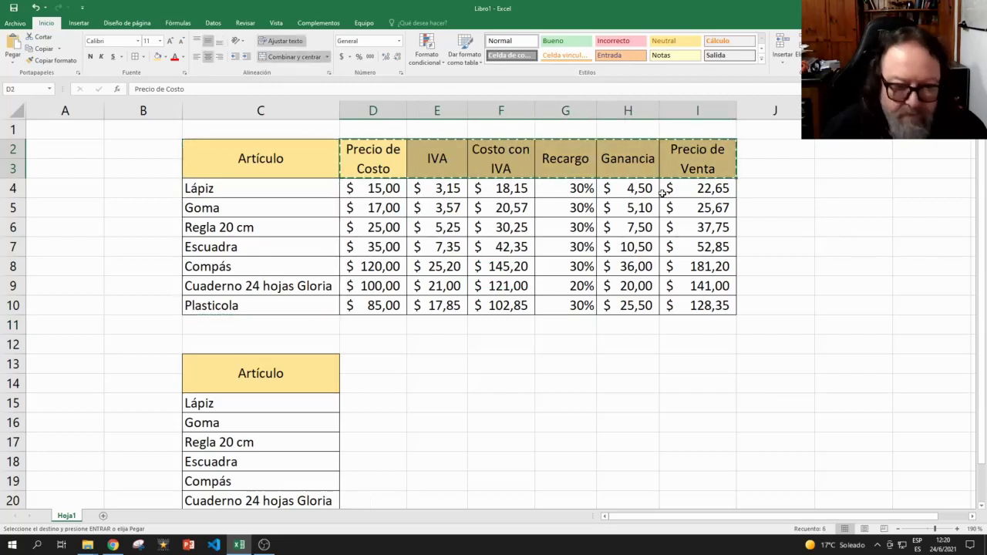
pyautogui.click(388, 367)
pyautogui.hotkey('ctrl', 'v')
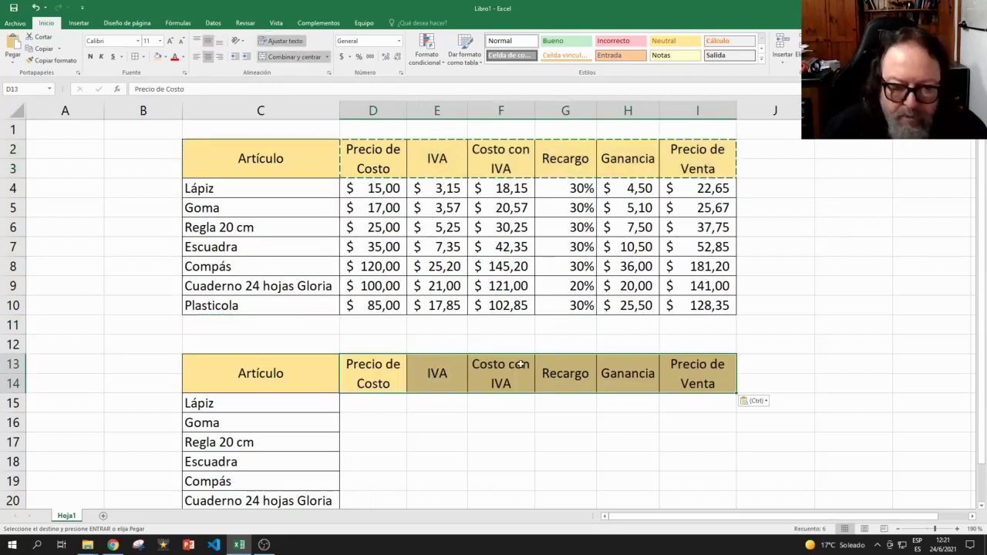
pyautogui.click(615, 418)
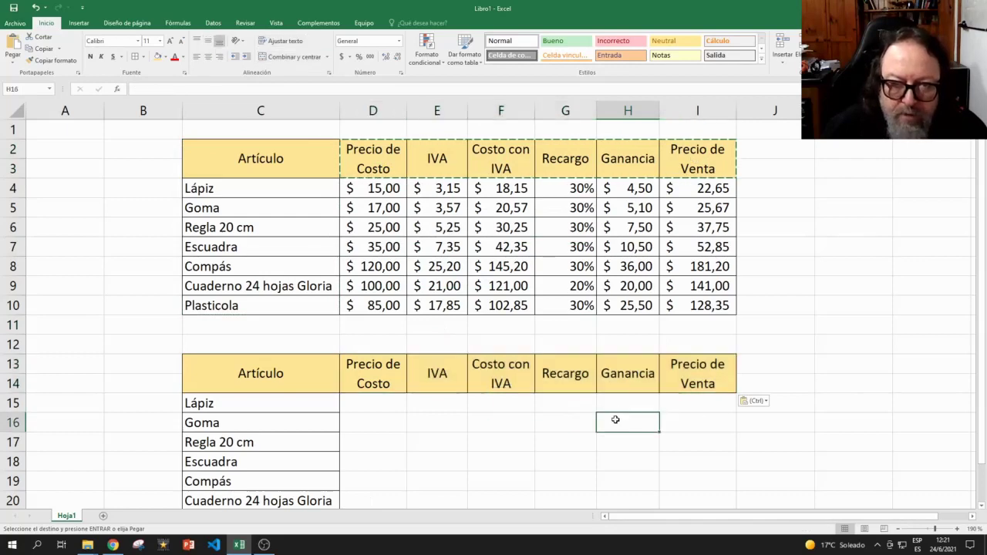
# Delete the "IVA" heading in E13 and shift "Costo con IVA" to E13 and "Recargo" to F13
pyautogui.scroll(-2, 614, 417)
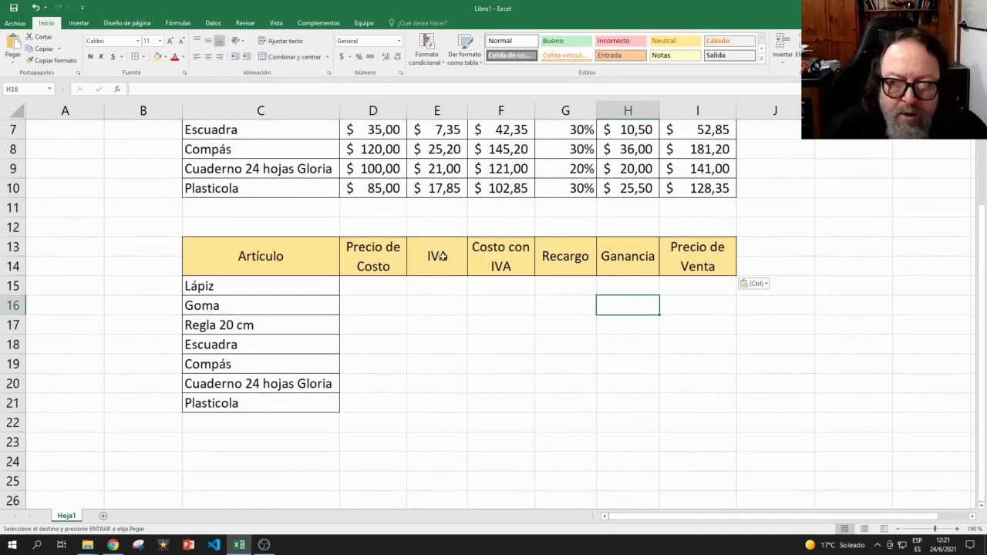
pyautogui.click(441, 257)
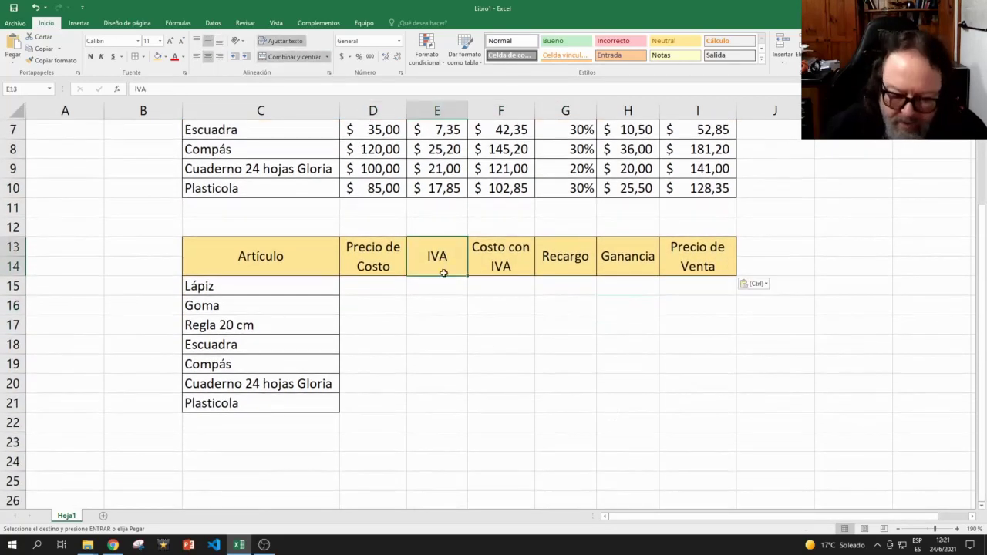
pyautogui.press('Delete')
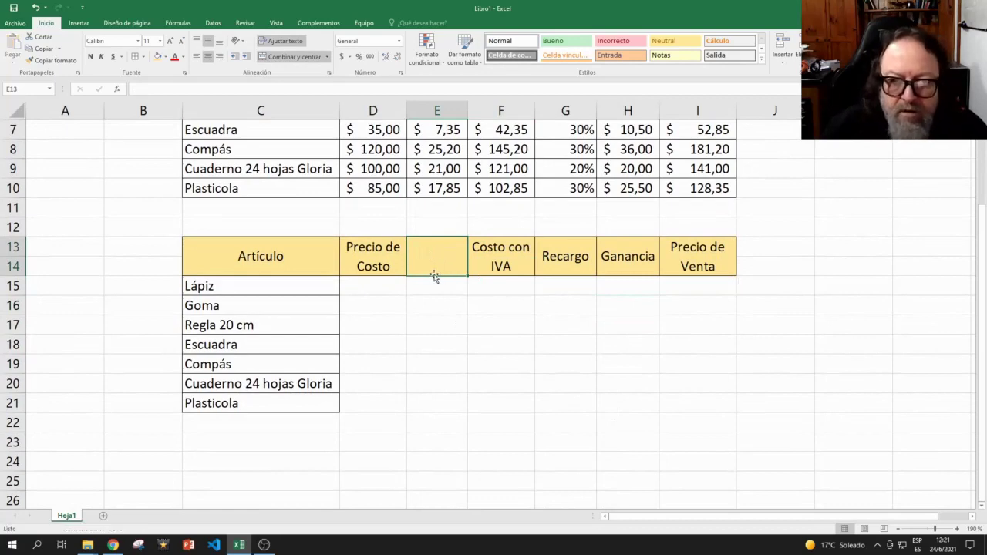
pyautogui.click(494, 262)
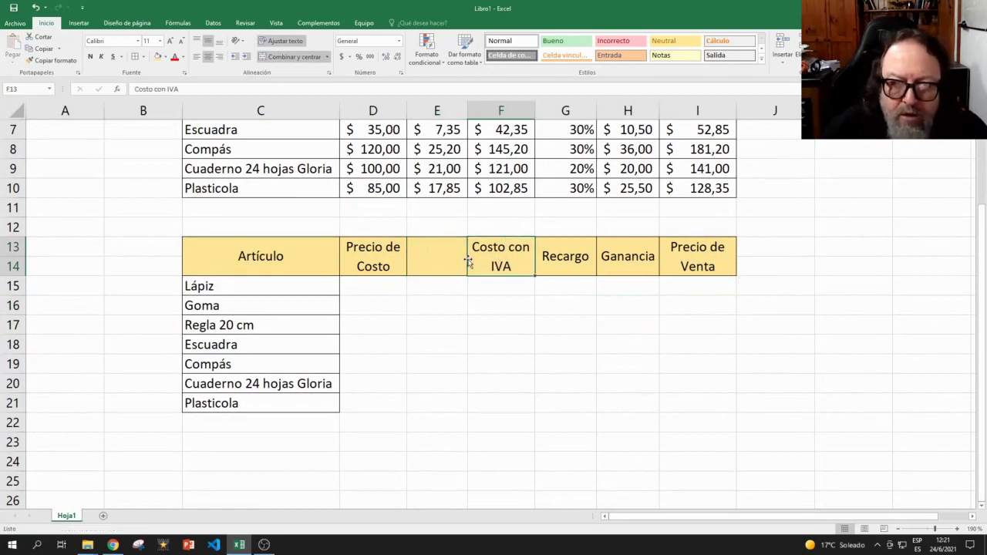
pyautogui.moveTo(467, 262); pyautogui.dragTo(437, 260)
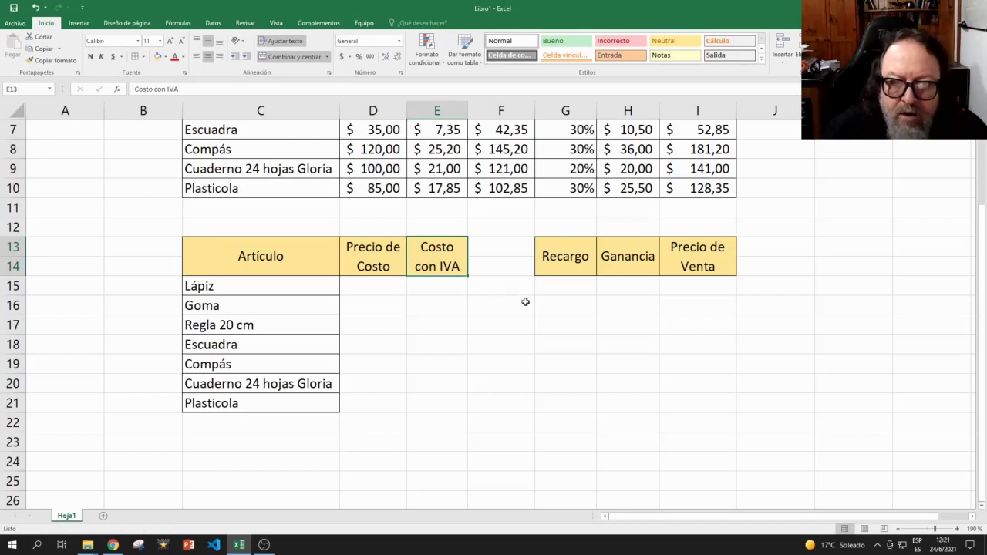
pyautogui.click(563, 257)
pyautogui.moveTo(535, 258); pyautogui.dragTo(508, 261)
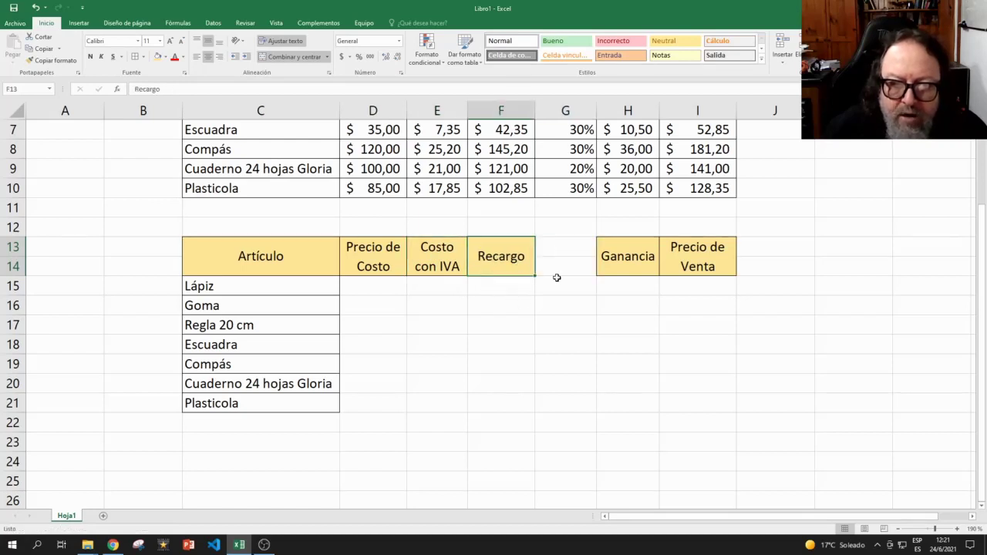
# Delete the "Ganancia" heading in H13 and move the "Precio de Venta" heading from I13 to G13
pyautogui.click(621, 266)
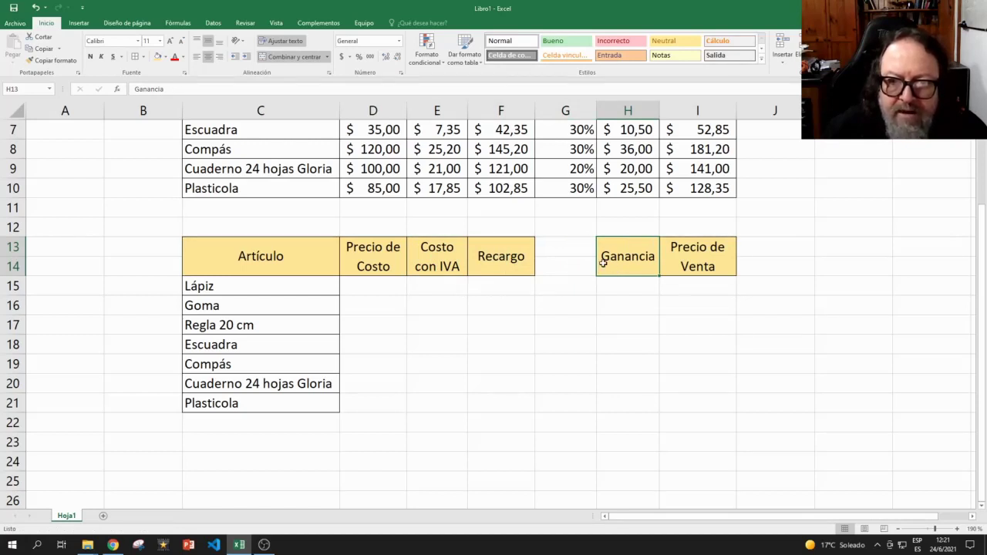
pyautogui.press('Delete')
pyautogui.click(672, 260)
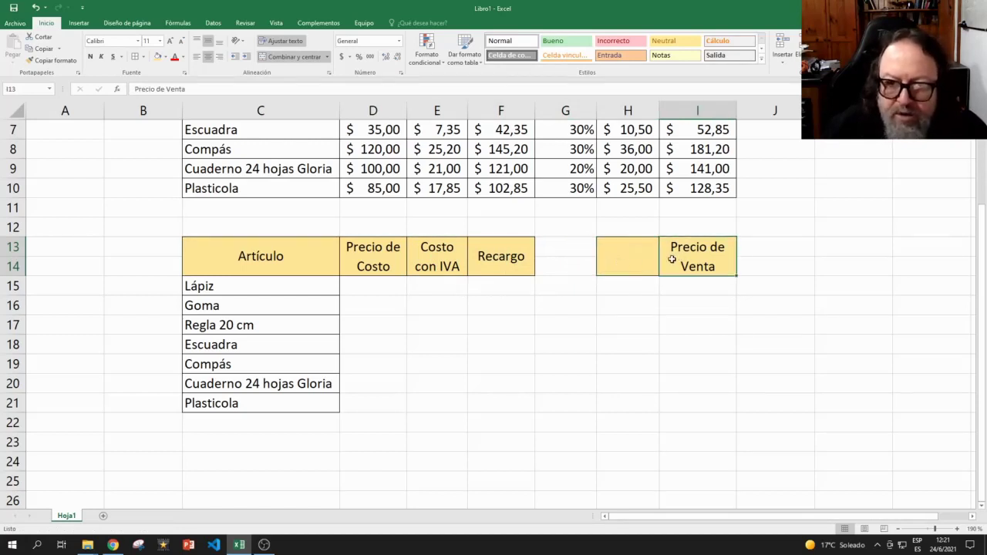
pyautogui.moveTo(661, 257); pyautogui.dragTo(682, 255)
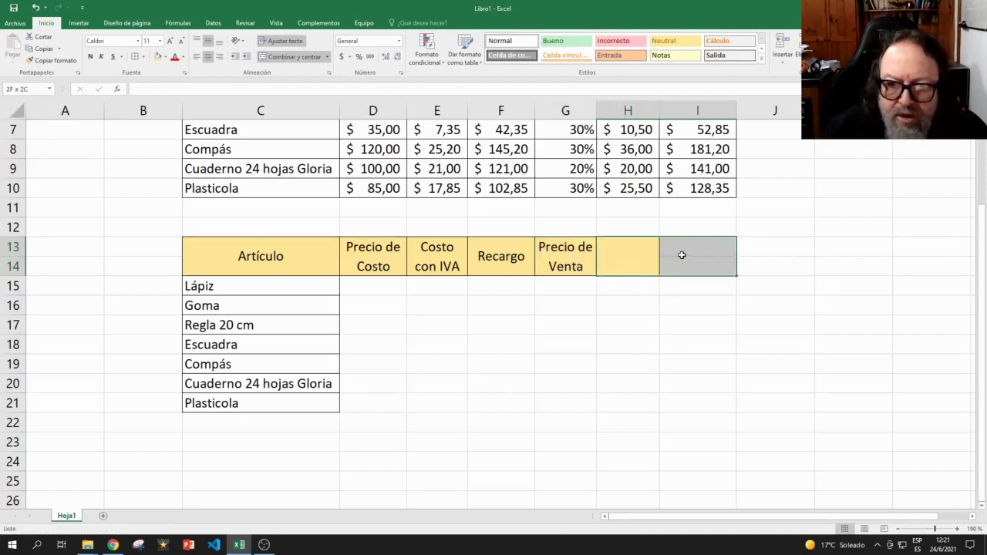
pyautogui.click(705, 307)
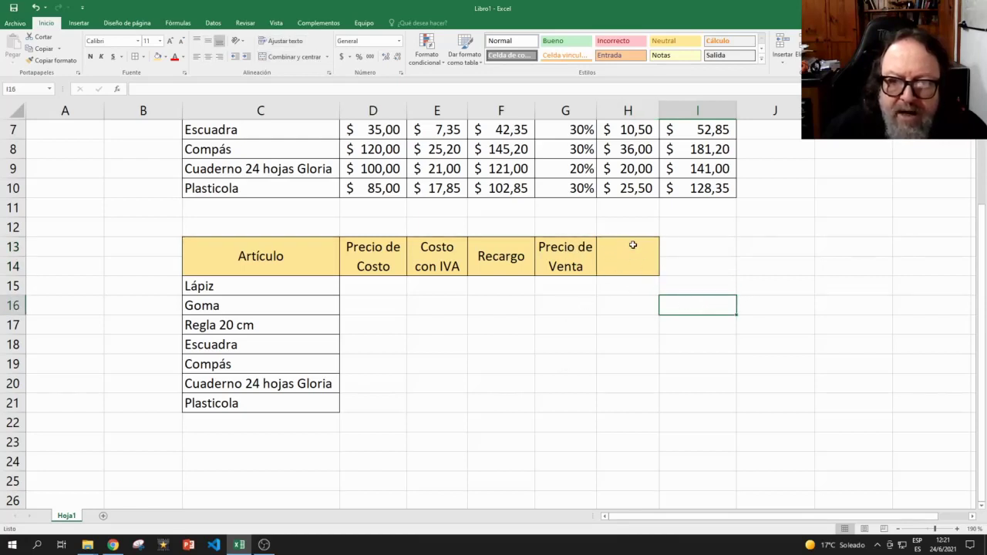
# Clear the fill, border and cell merge left over in the empty heading H13:H14
pyautogui.click(627, 255)
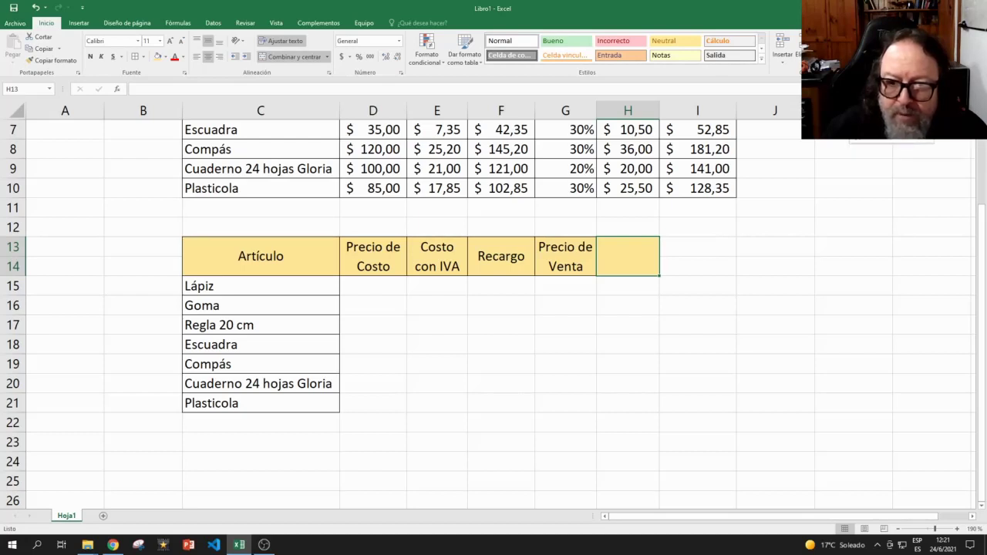
pyautogui.hotkey('ctrl', 'z')
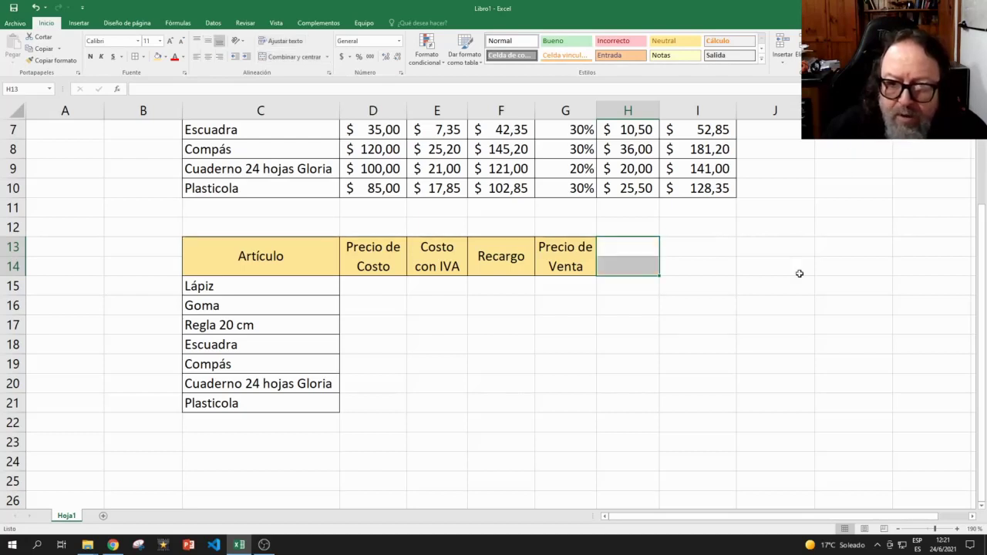
pyautogui.click(795, 287)
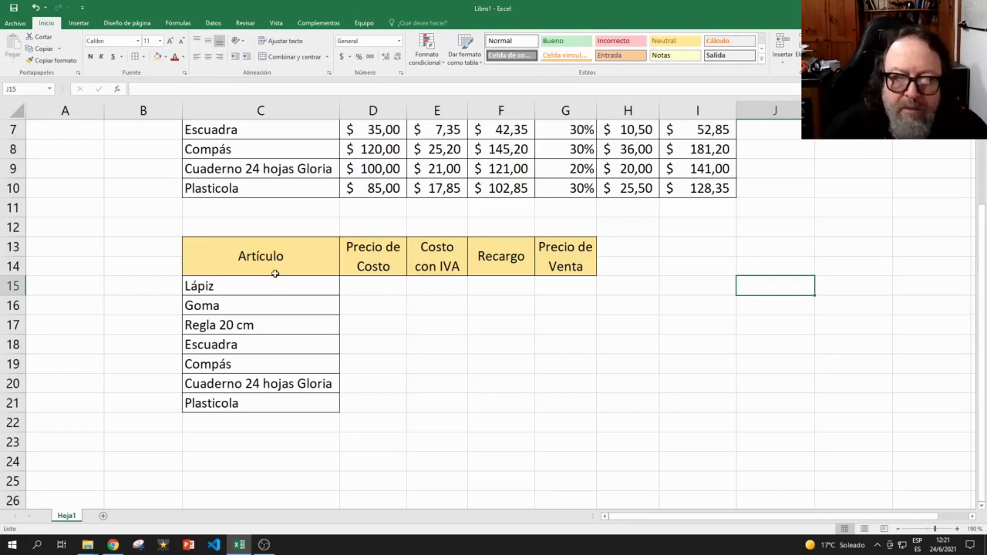
# Apply all borders to the new table in C13:G21
pyautogui.moveTo(271, 259); pyautogui.dragTo(558, 401)
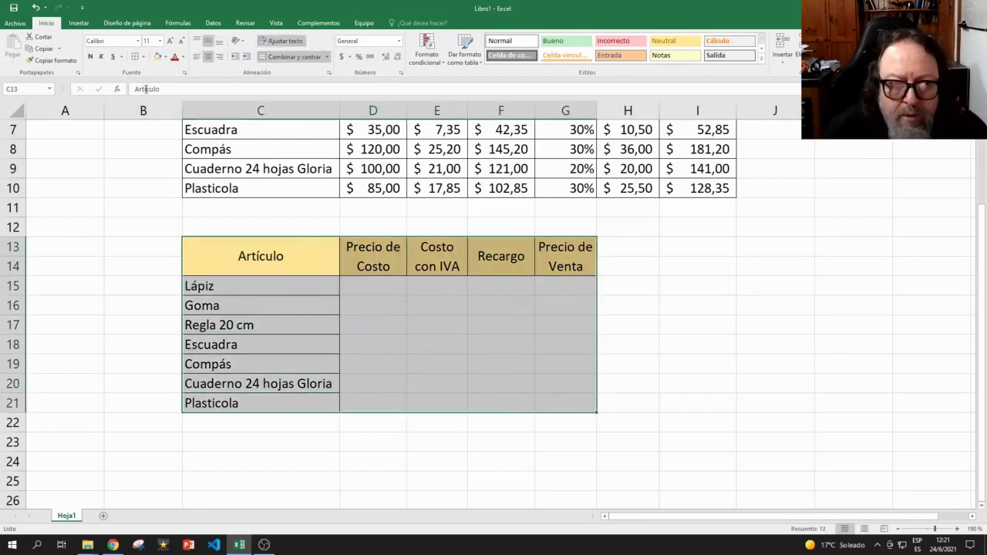
pyautogui.click(135, 57)
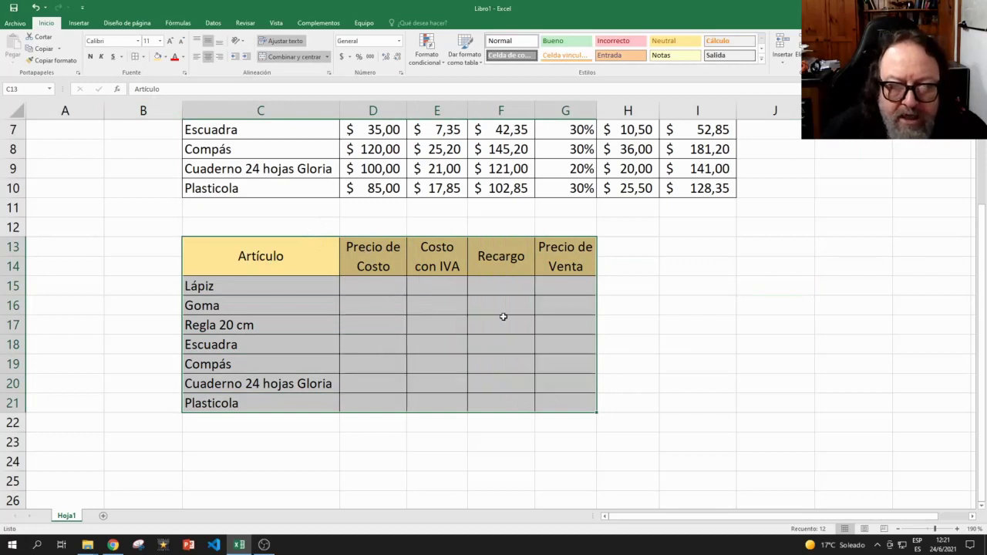
pyautogui.click(687, 289)
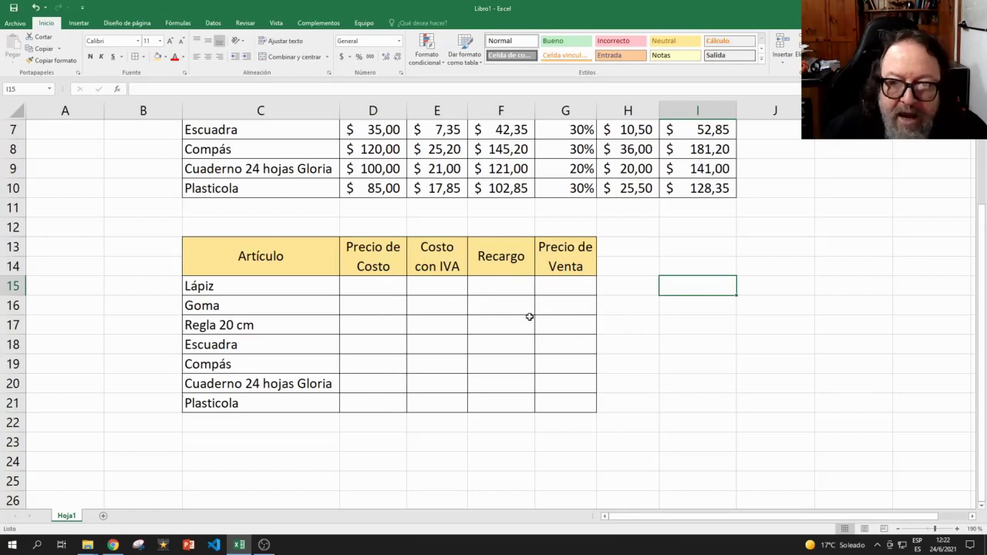
# Copy the "Precio de Costo" amounts from D4:D10 into D15:D21 of the new table
pyautogui.click(378, 286)
pyautogui.scroll(2, 378, 285)
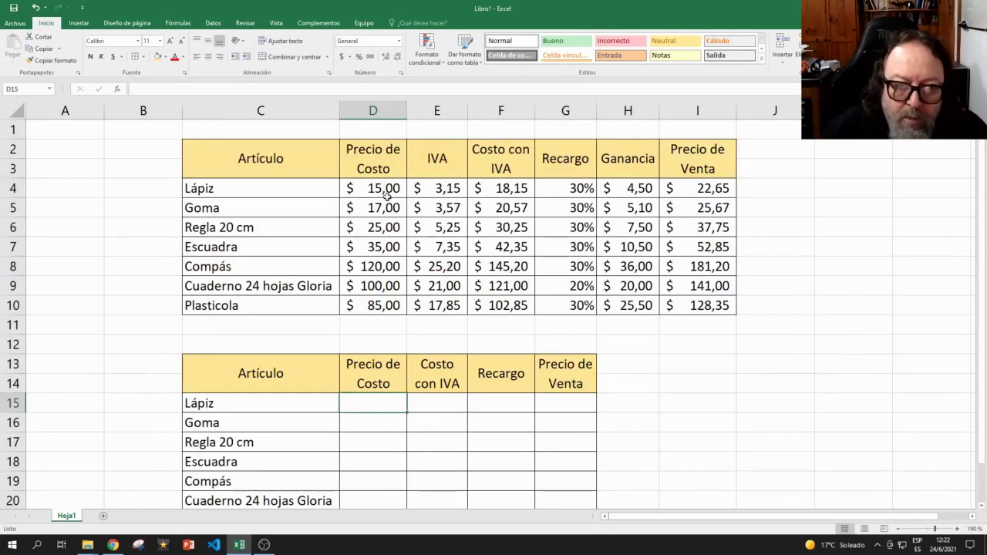
pyautogui.moveTo(380, 187); pyautogui.dragTo(379, 305)
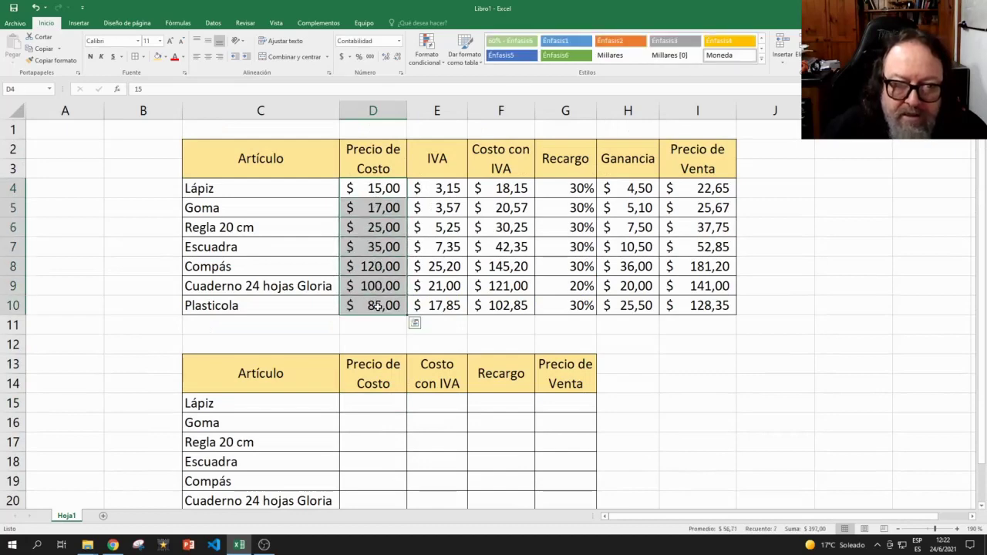
pyautogui.scroll(-2, 378, 302)
pyautogui.hotkey('ctrl', 'c')
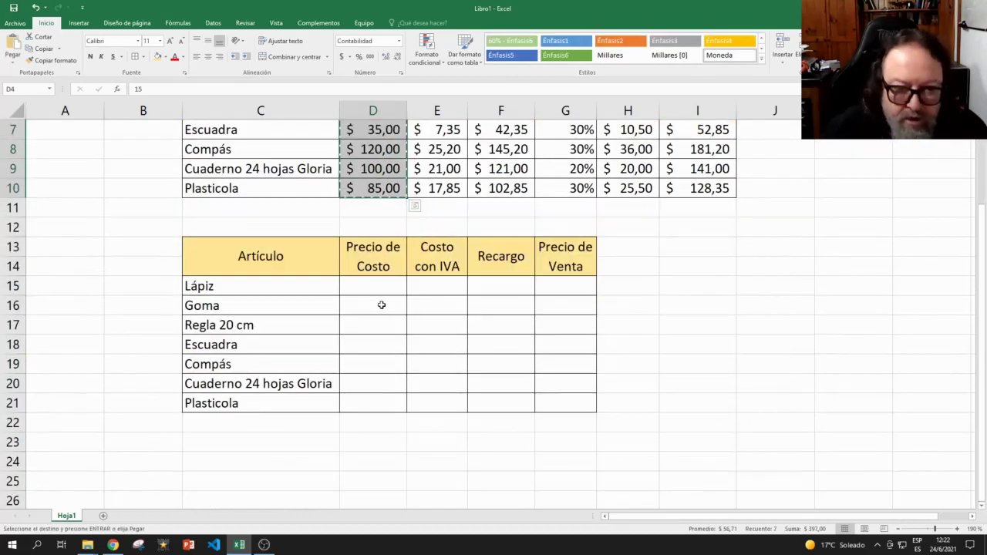
pyautogui.click(382, 286)
pyautogui.hotkey('ctrl', 'v')
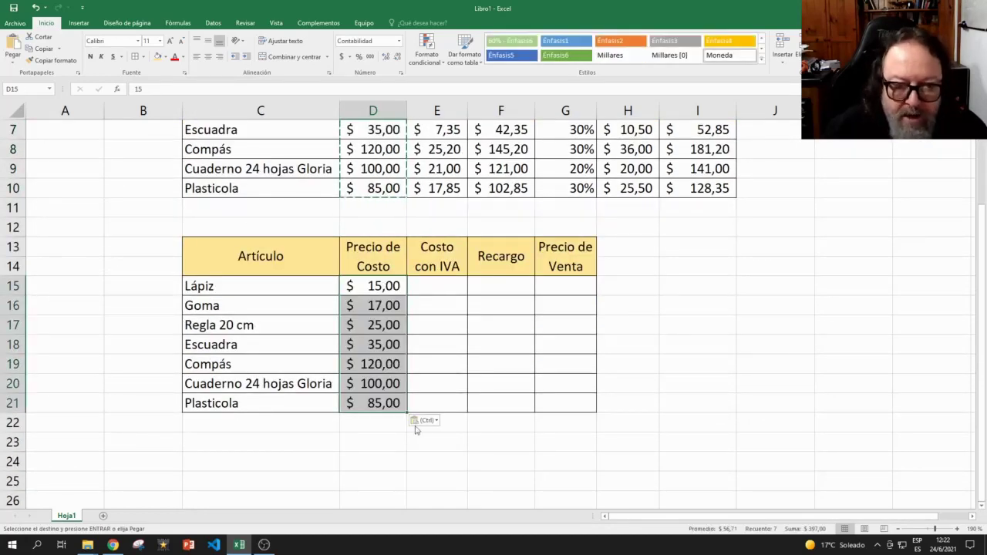
# Copy the "Recargo" percentages from G4:G10 into F15:F21 of the new table
pyautogui.click(461, 443)
pyautogui.scroll(2, 633, 368)
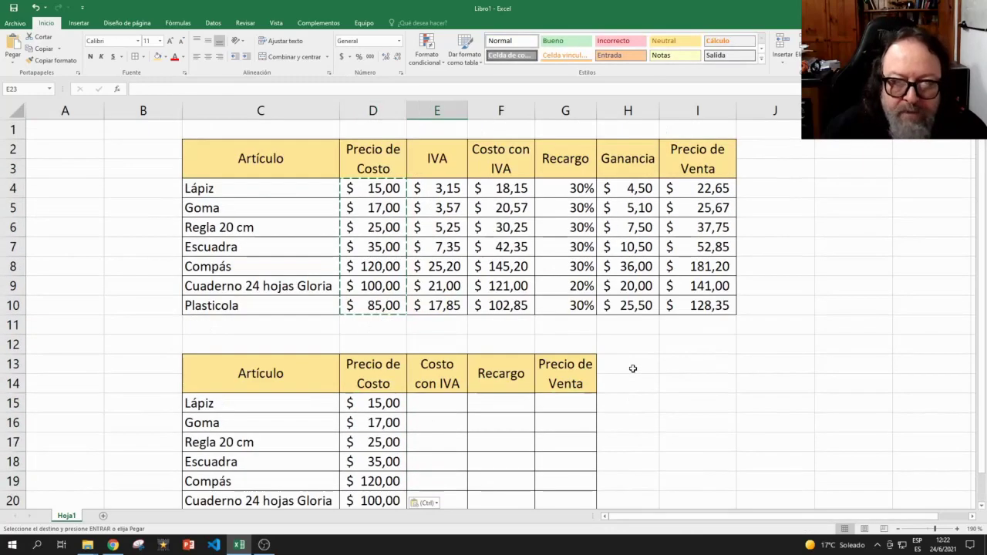
pyautogui.scroll(-2, 633, 368)
pyautogui.click(447, 291)
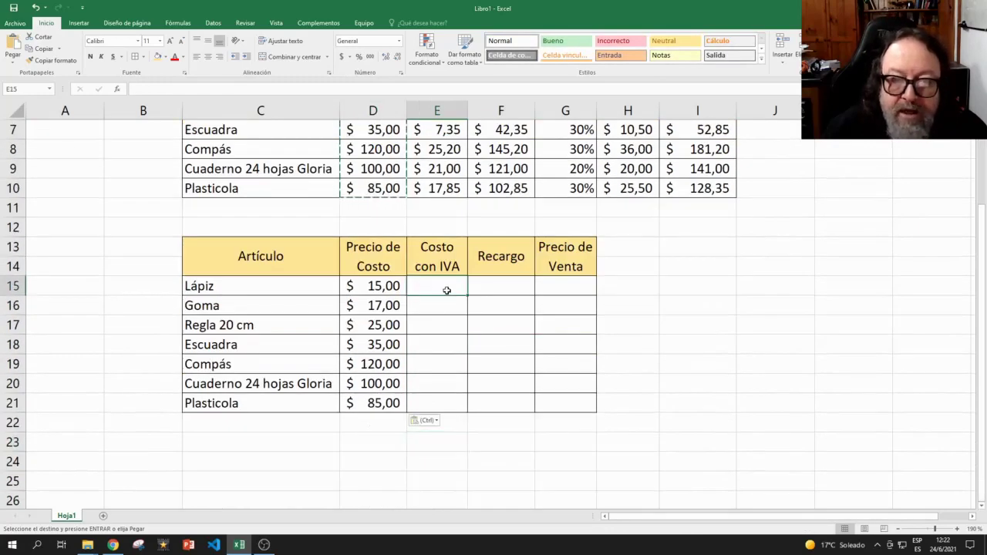
pyautogui.click(503, 290)
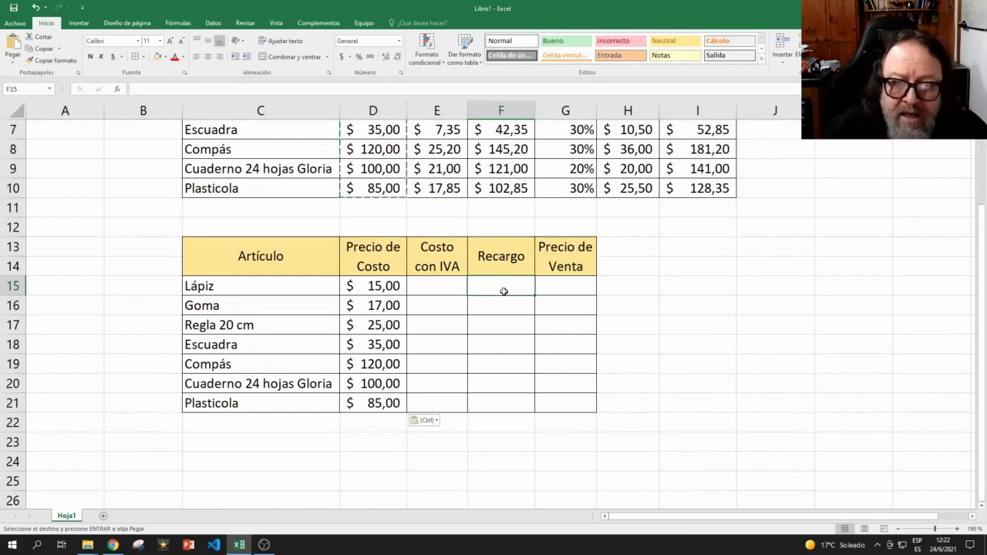
pyautogui.scroll(2, 655, 275)
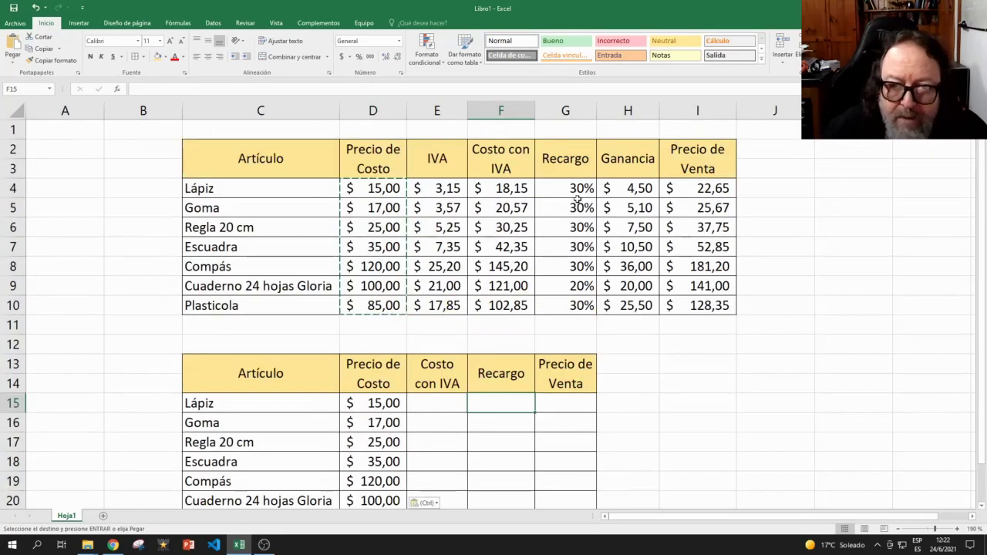
pyautogui.moveTo(582, 191); pyautogui.dragTo(584, 308)
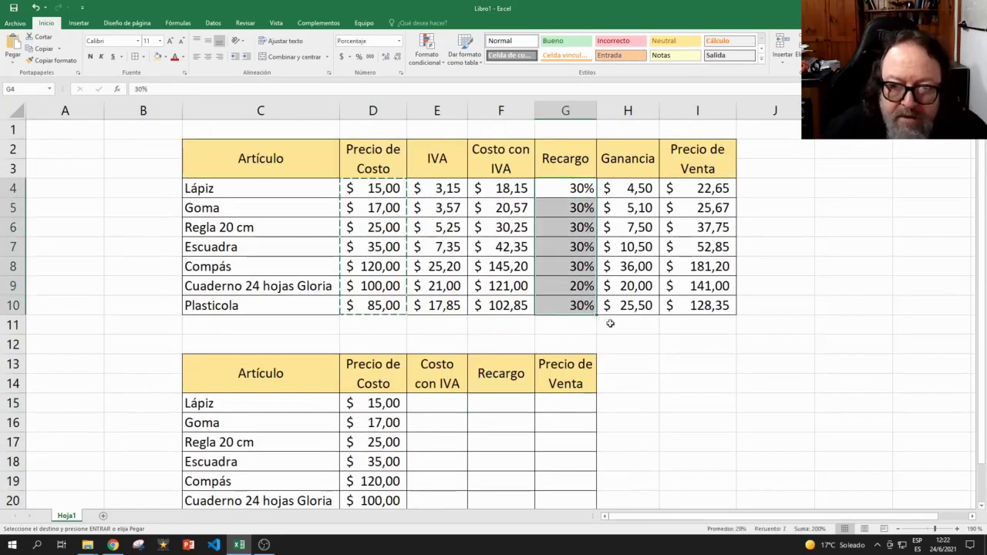
pyautogui.scroll(-2, 609, 321)
pyautogui.hotkey('ctrl', 'c')
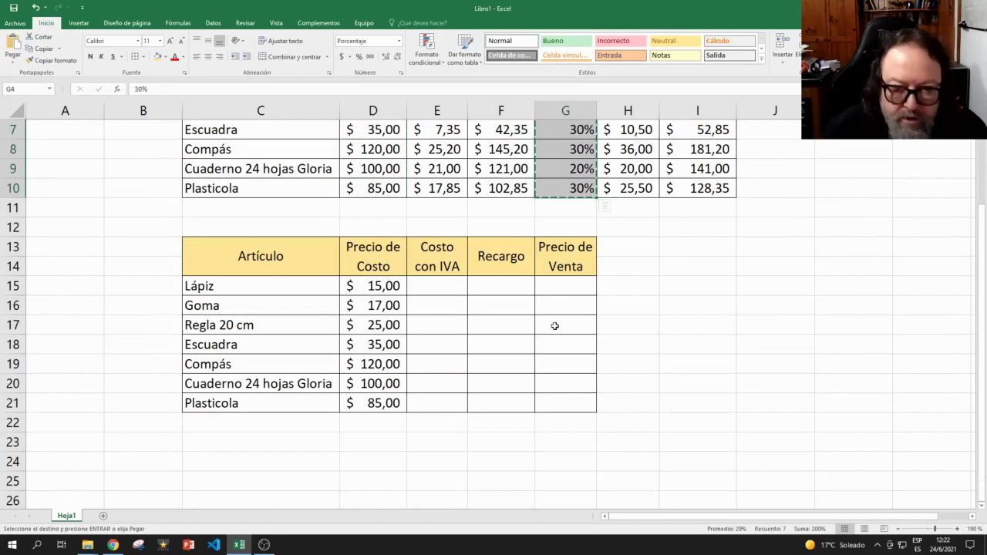
pyautogui.click(494, 286)
pyautogui.hotkey('ctrl', 'v')
pyautogui.click(679, 287)
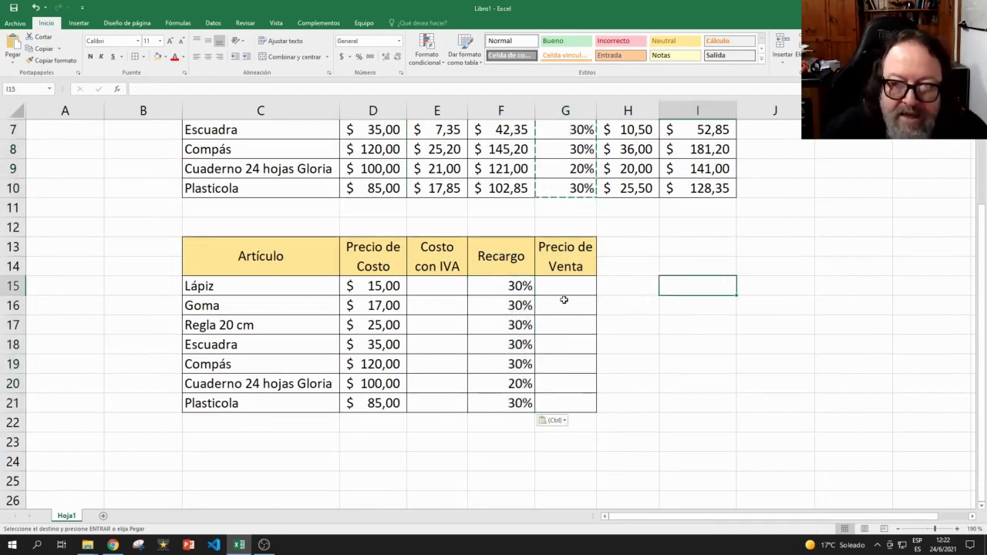
# Examine the empty "Costo con IVA" and "Precio de Venta" columns of the new table alongside the original table
pyautogui.click(567, 289)
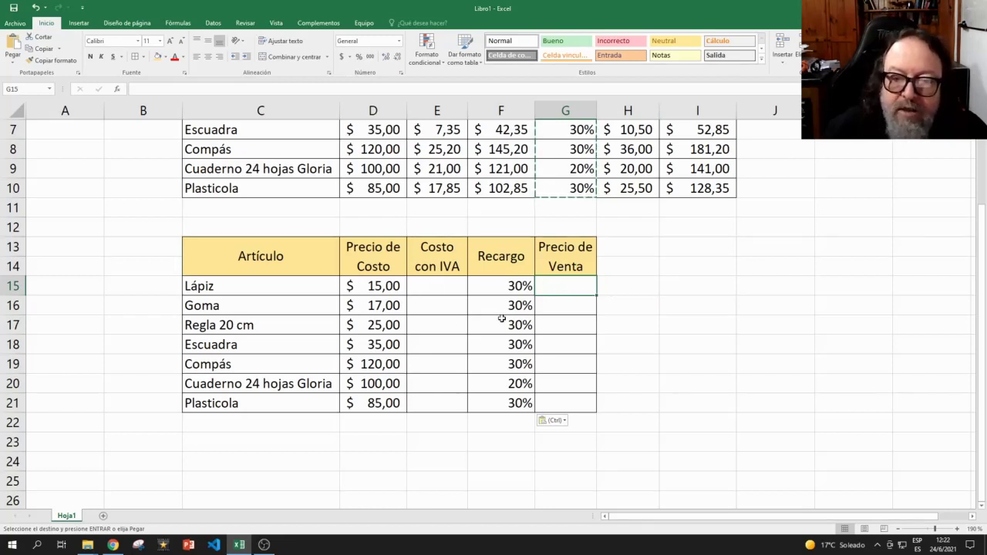
pyautogui.click(637, 290)
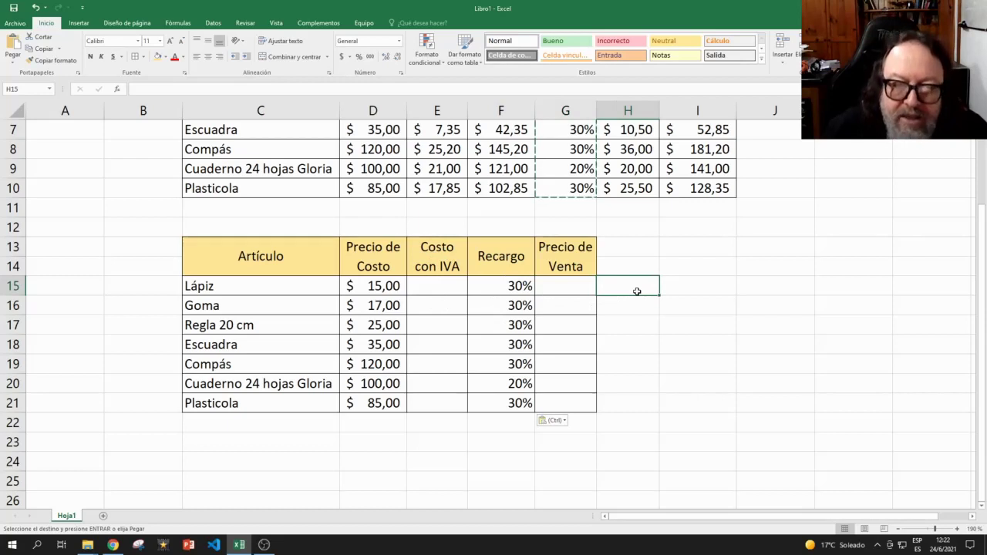
pyautogui.click(707, 319)
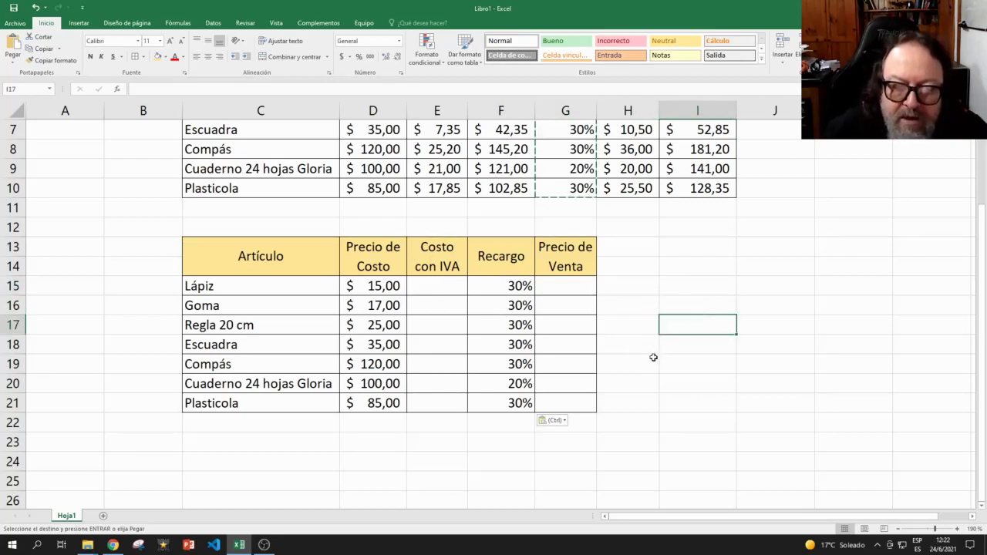
pyautogui.click(438, 286)
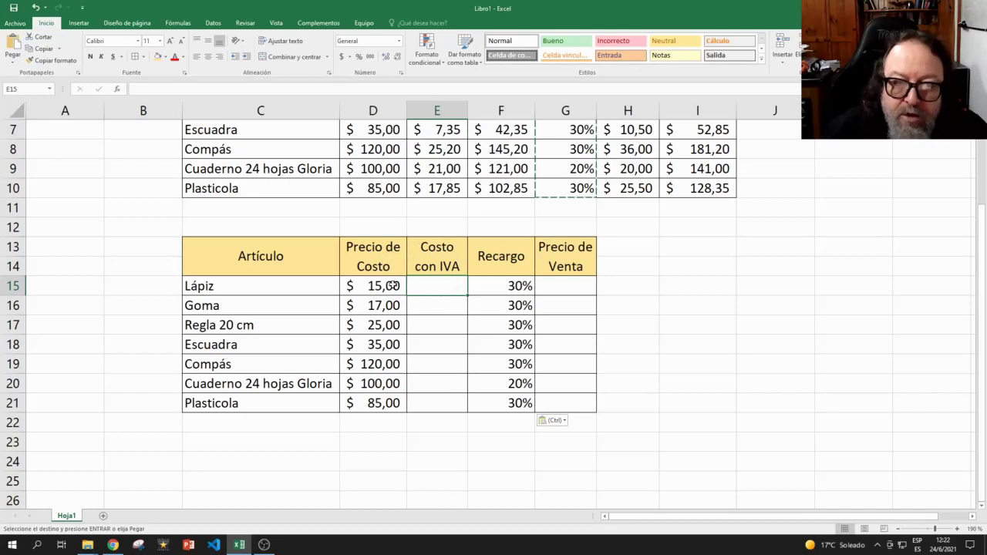
pyautogui.click(568, 283)
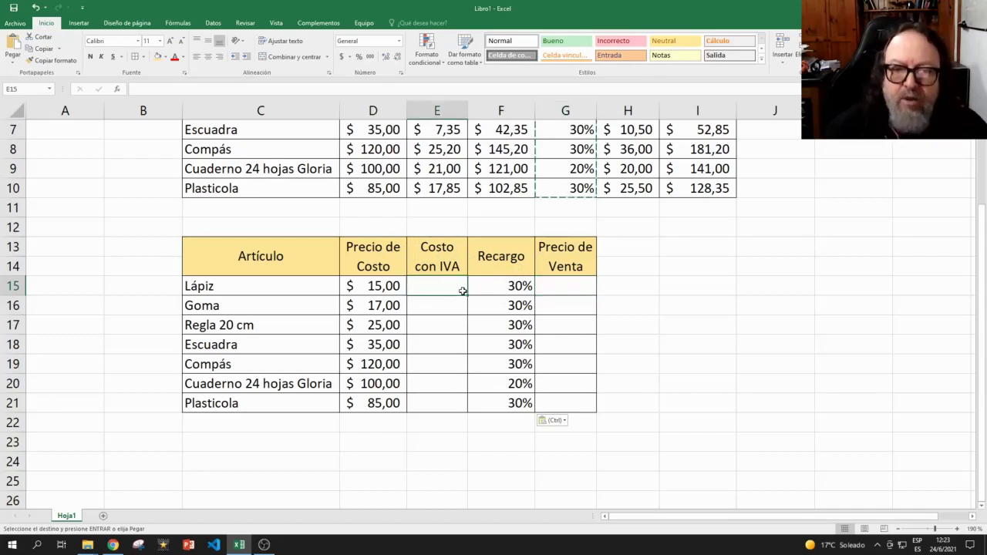
pyautogui.moveTo(441, 288); pyautogui.dragTo(439, 405)
pyautogui.moveTo(557, 291); pyautogui.dragTo(566, 401)
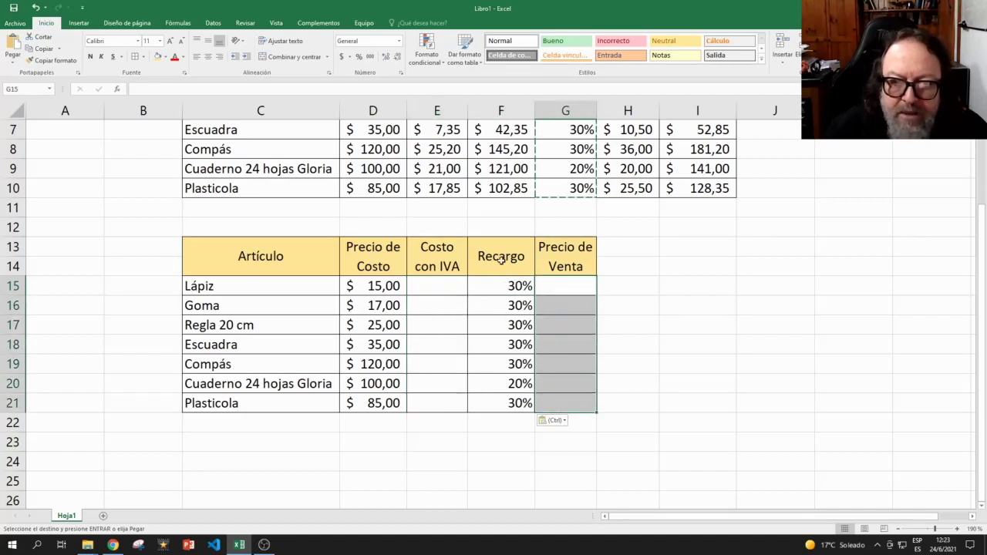
pyautogui.click(450, 289)
pyautogui.click(566, 289)
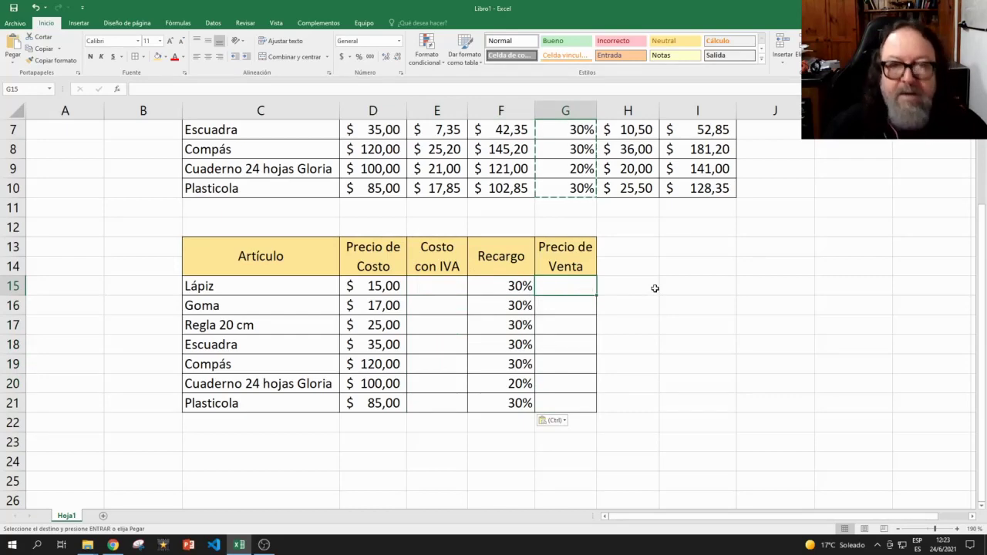
pyautogui.scroll(2, 656, 308)
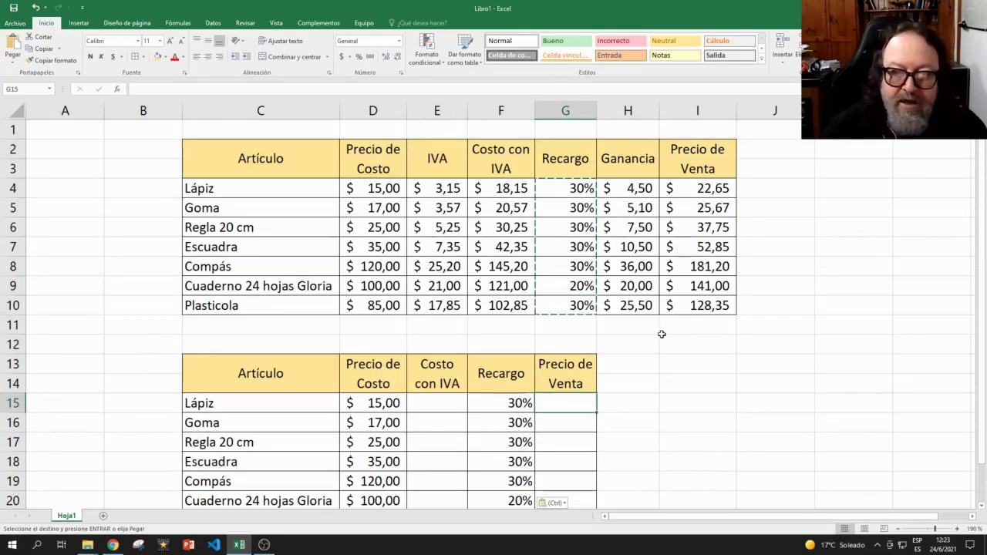
pyautogui.scroll(-2, 661, 333)
pyautogui.scroll(2, 661, 333)
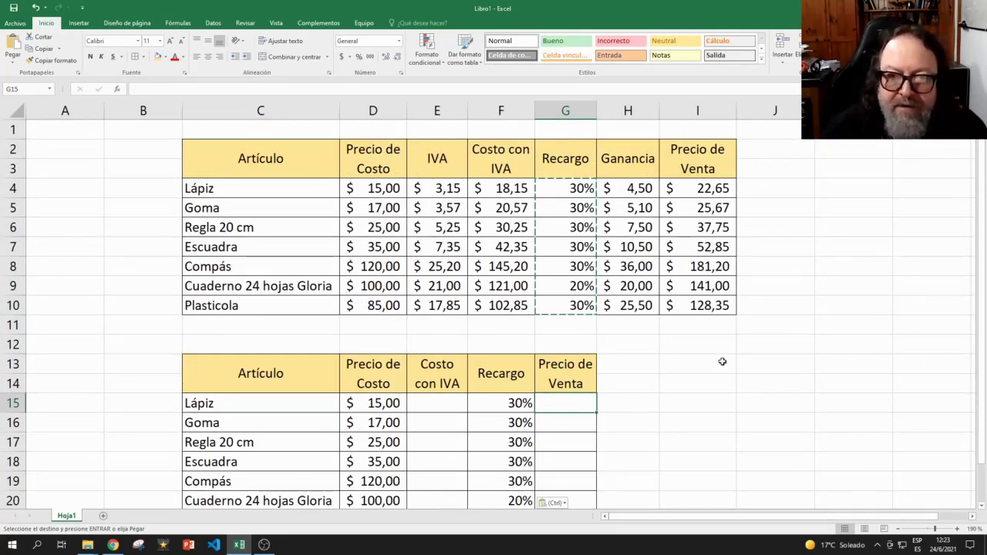
pyautogui.click(791, 350)
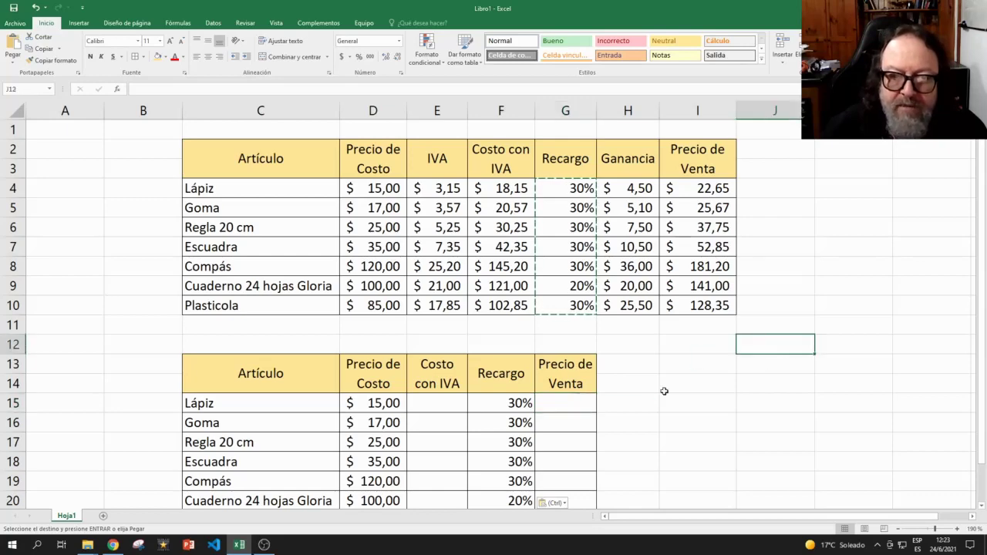
# Move the new table C13:G21 to a new sheet, placing it from cell D6
pyautogui.scroll(-2, 540, 370)
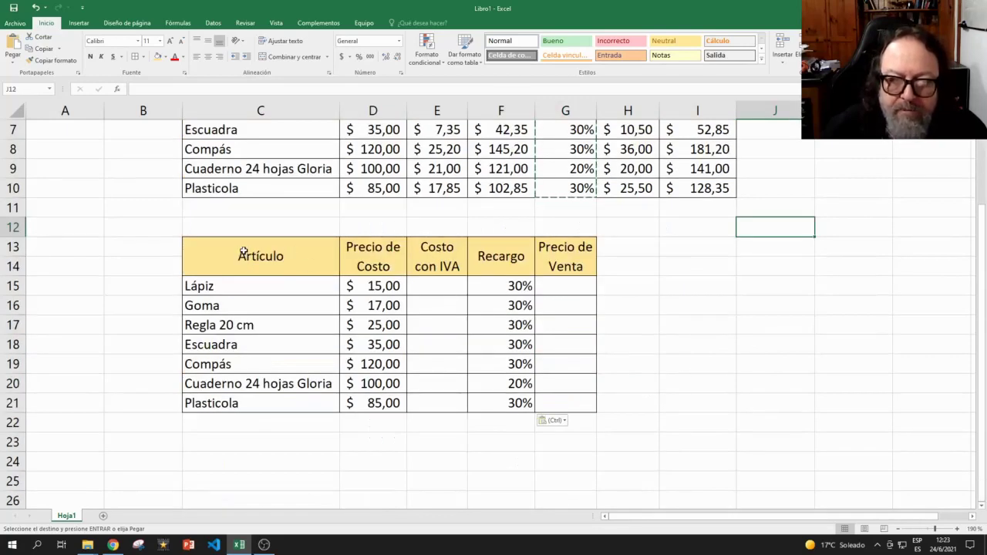
pyautogui.moveTo(244, 253); pyautogui.dragTo(549, 405)
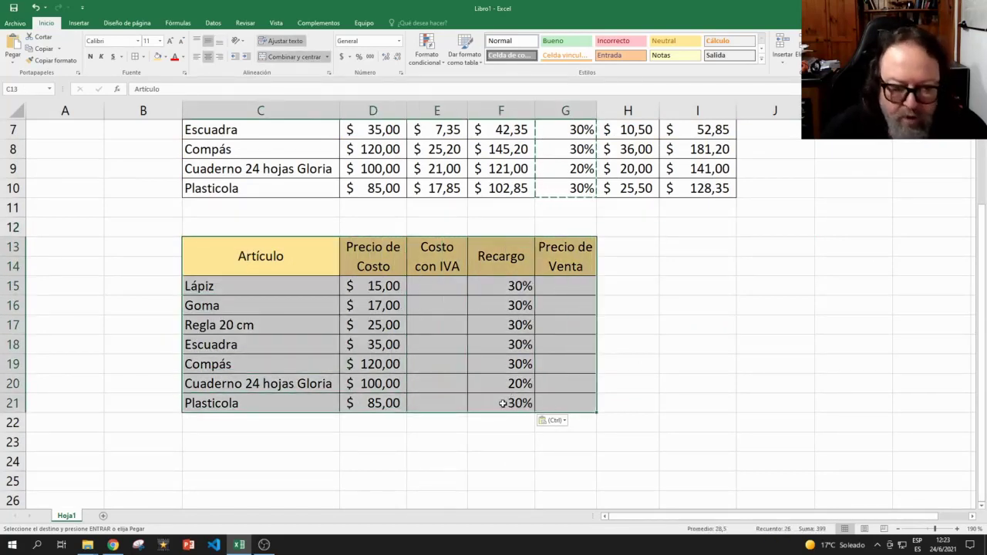
pyautogui.hotkey('ctrl', 'c')
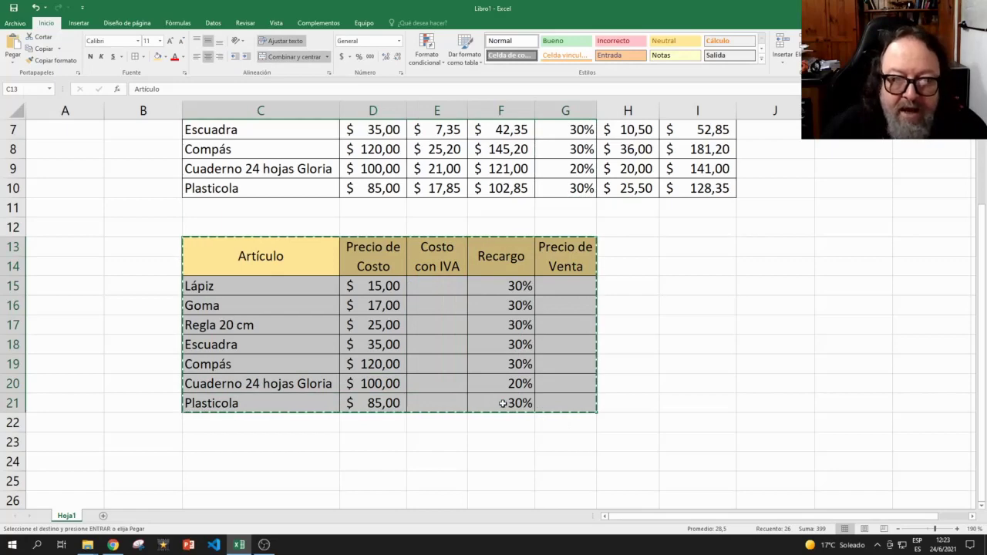
pyautogui.click(104, 517)
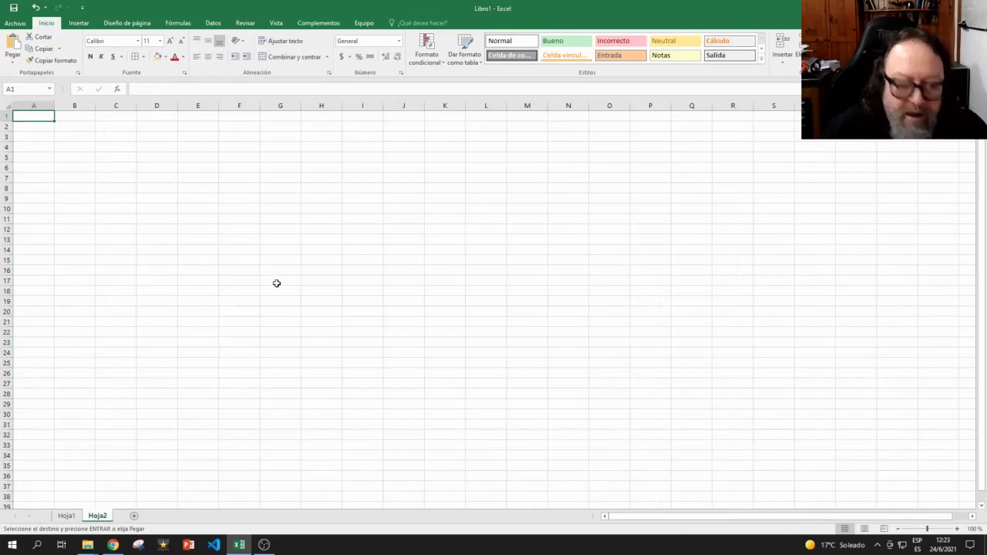
pyautogui.keyDown('ctrl'); pyautogui.scroll(5, 301, 339); pyautogui.keyUp('ctrl')
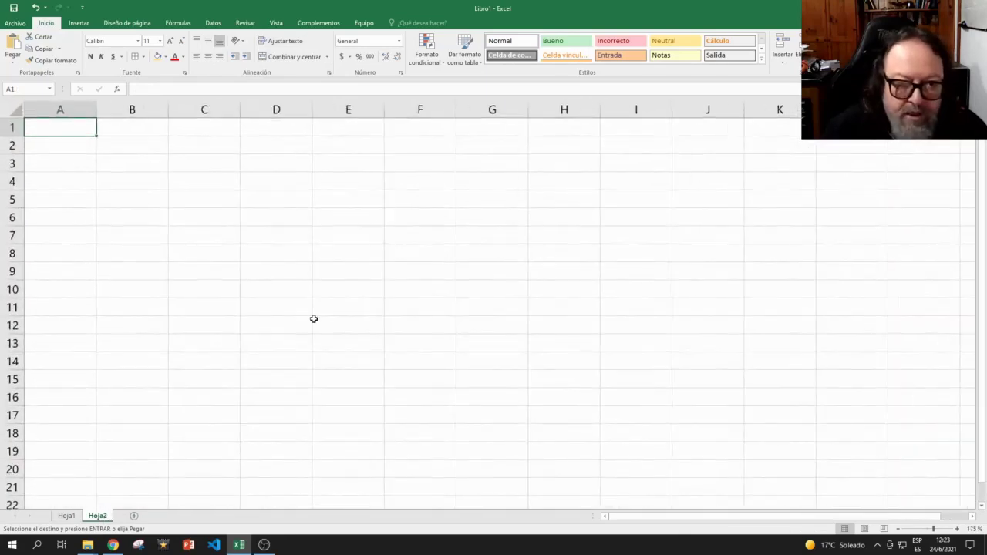
pyautogui.click(296, 218)
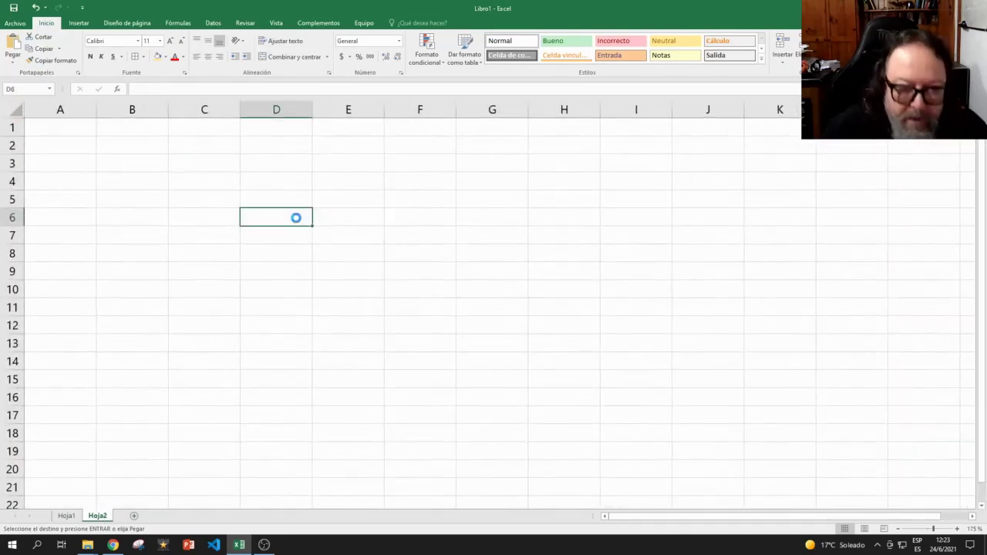
pyautogui.hotkey('ctrl', 'v')
pyautogui.click(417, 397)
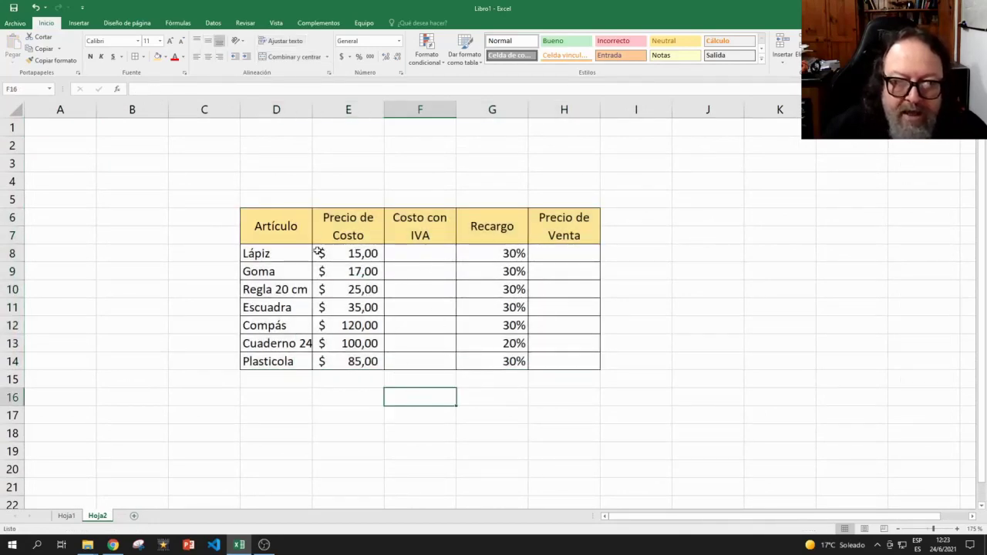
# Check both sheets after the move and return to the original table on Hoja1
pyautogui.click(67, 516)
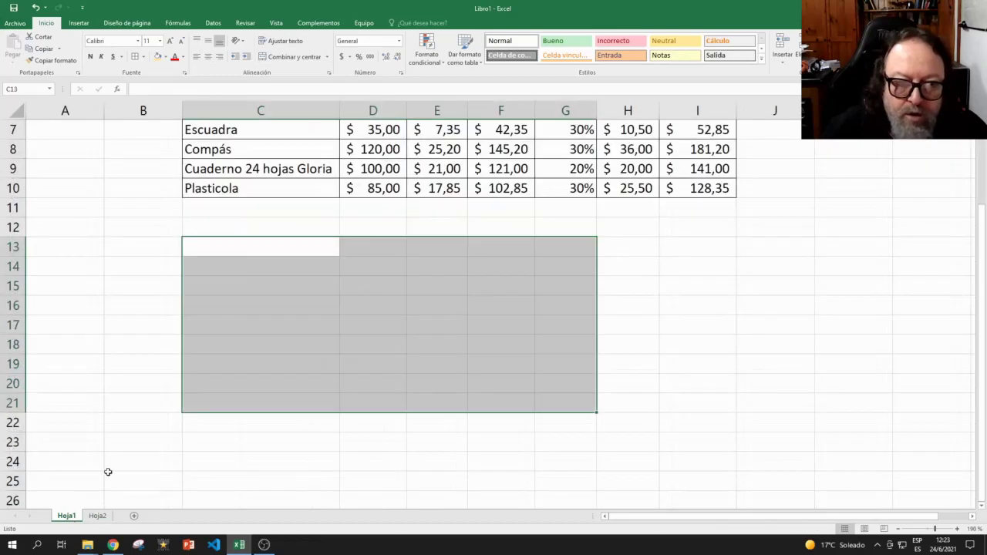
pyautogui.click(98, 516)
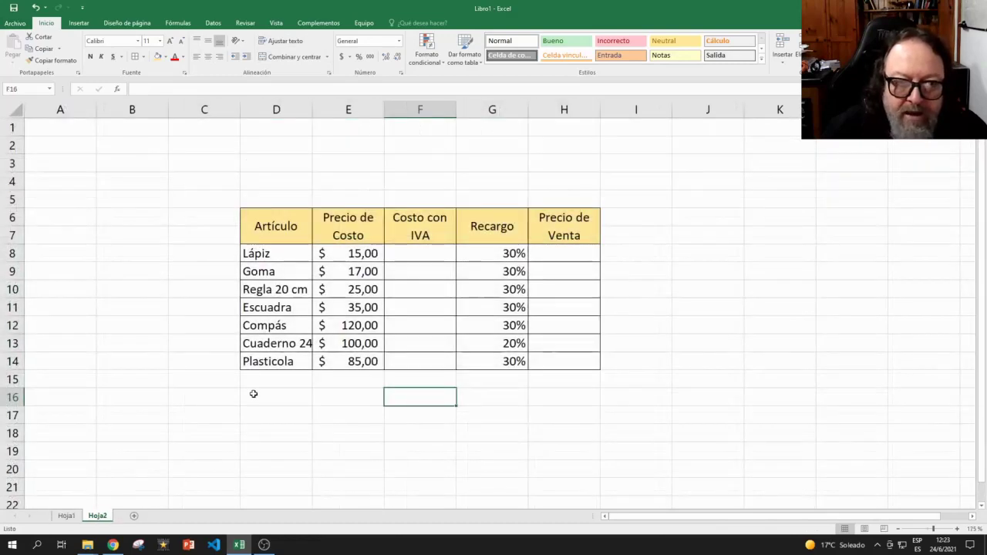
pyautogui.click(66, 516)
pyautogui.click(613, 291)
pyautogui.scroll(2, 622, 300)
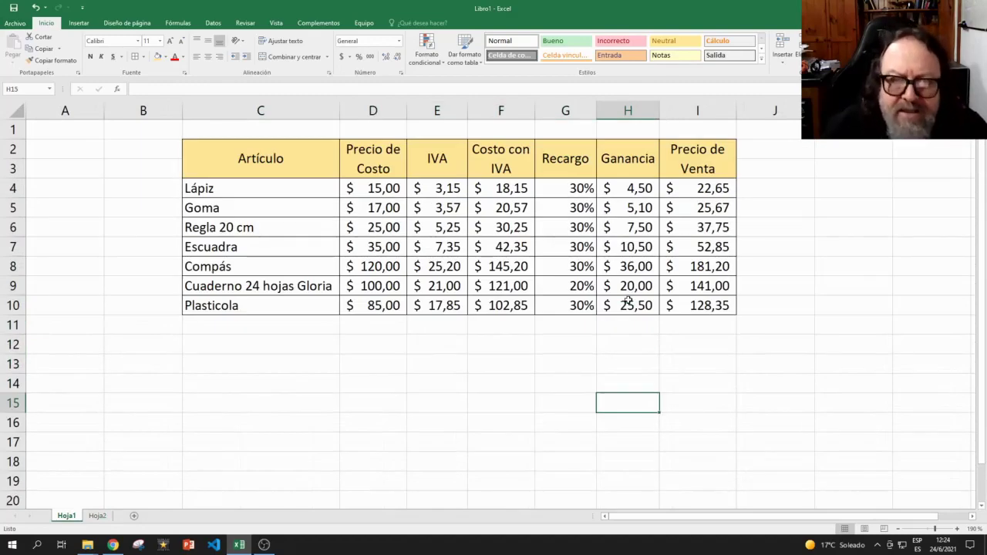
# Examine the IVA formula for "Lápiz" in E4
pyautogui.click(437, 188)
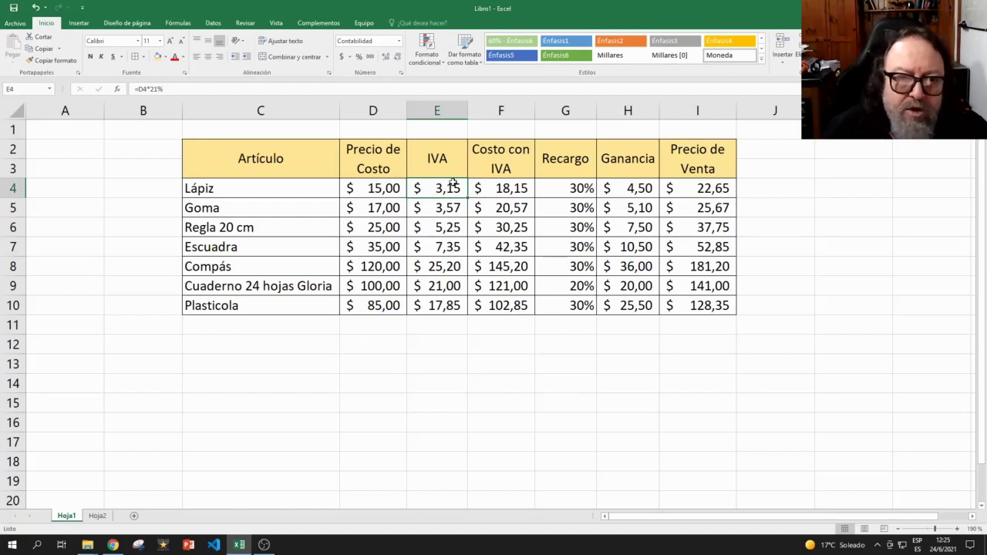
pyautogui.click(236, 89)
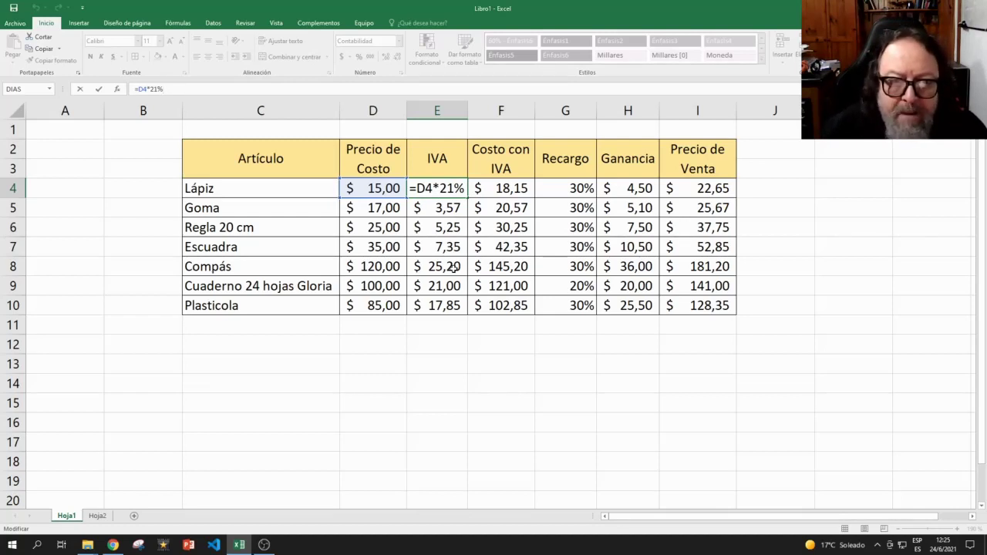
pyautogui.hotkey('ctrl', 'Return')
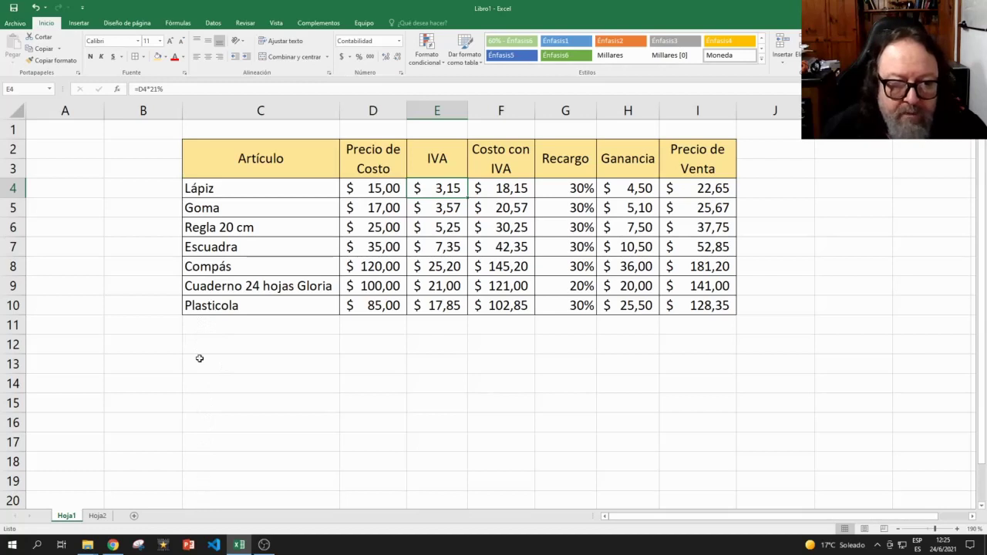
# Enter the label "IVA:" in C12, below the original table
pyautogui.click(271, 346)
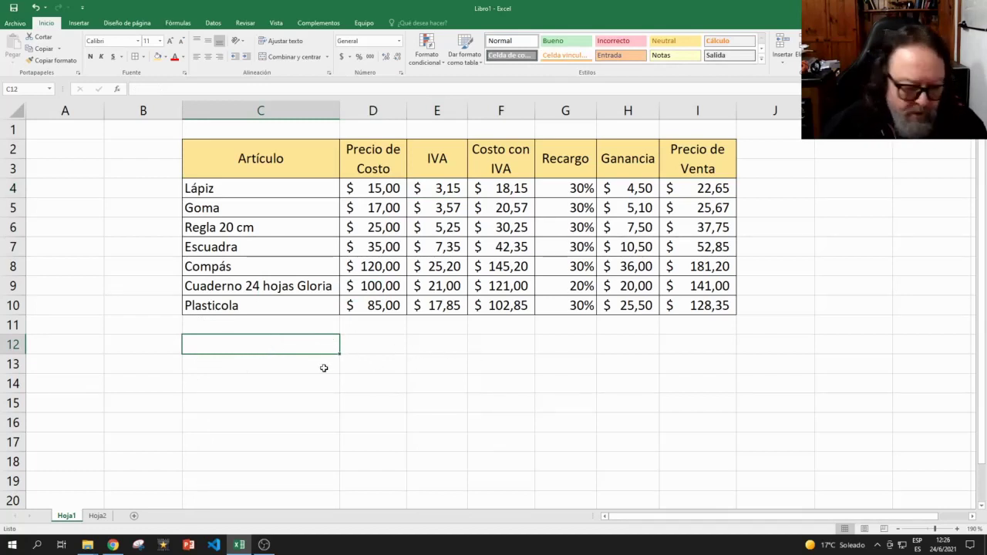
pyautogui.write('Iva')
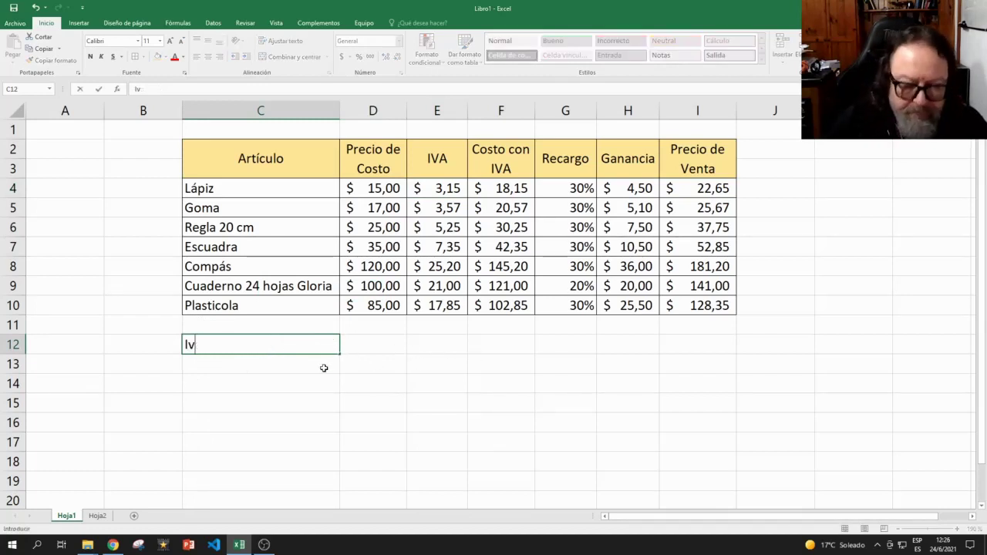
pyautogui.press('BackSpace')
pyautogui.write('VA')
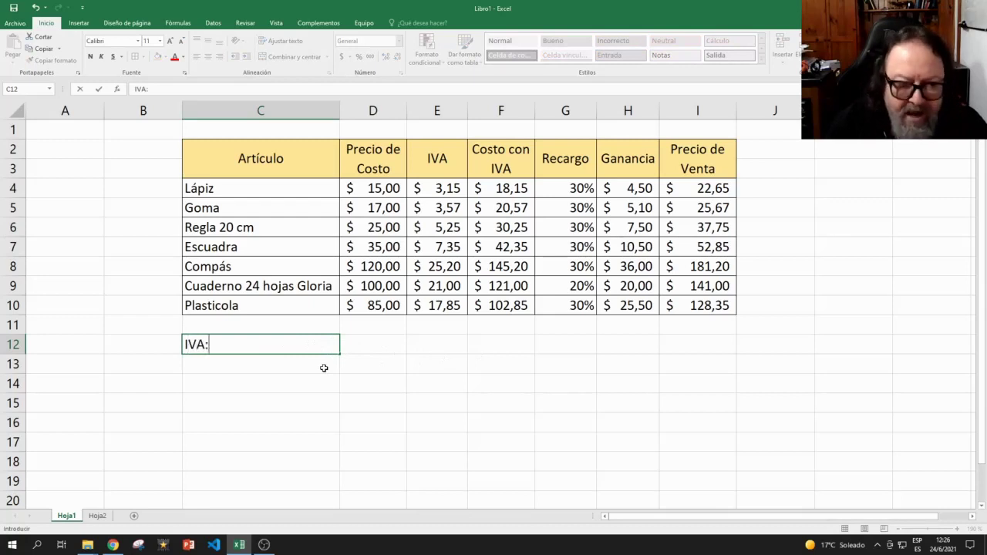
pyautogui.write(':')
pyautogui.press('Tab')
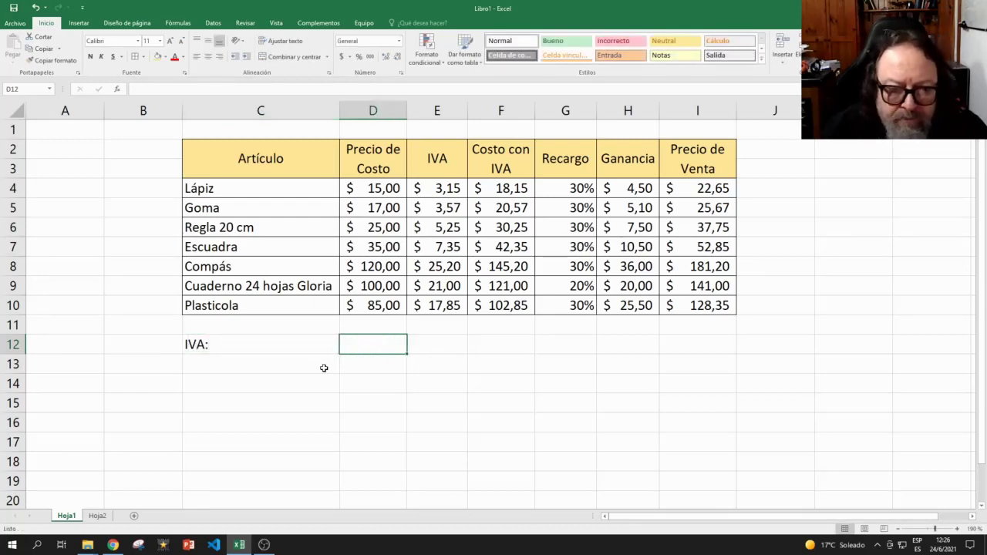
pyautogui.click(324, 368)
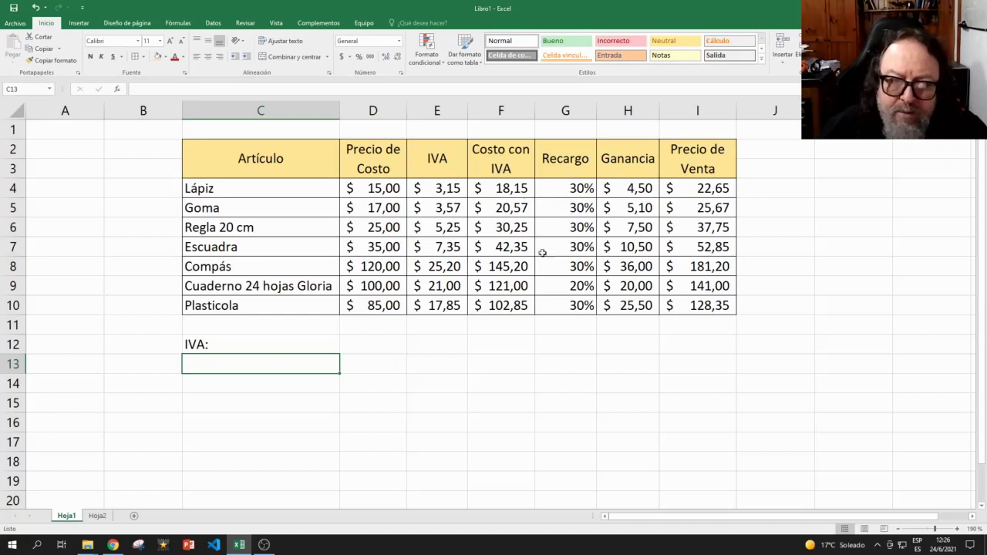
# Enter the label "Recargo:" in C13, directly below the IVA label
pyautogui.write('Re')
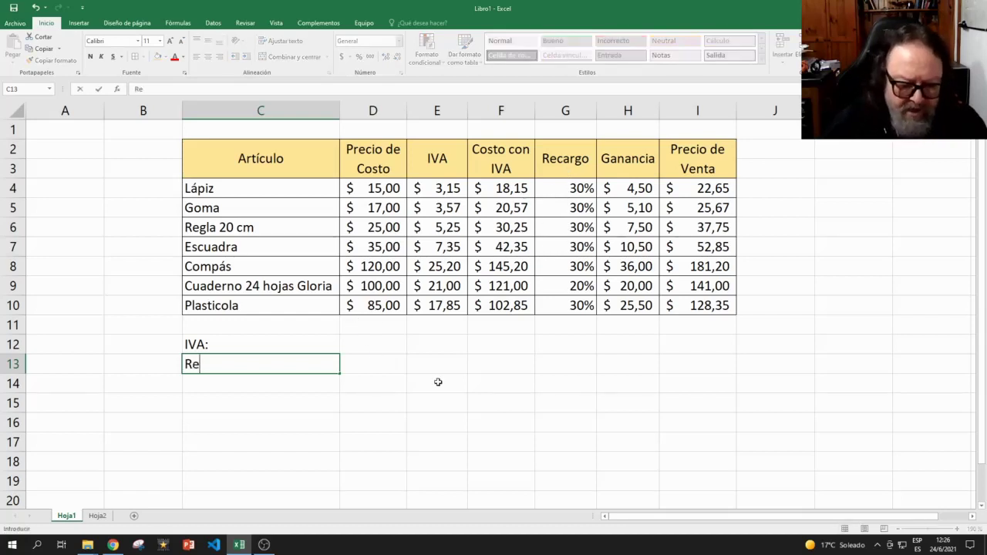
pyautogui.write('gargo')
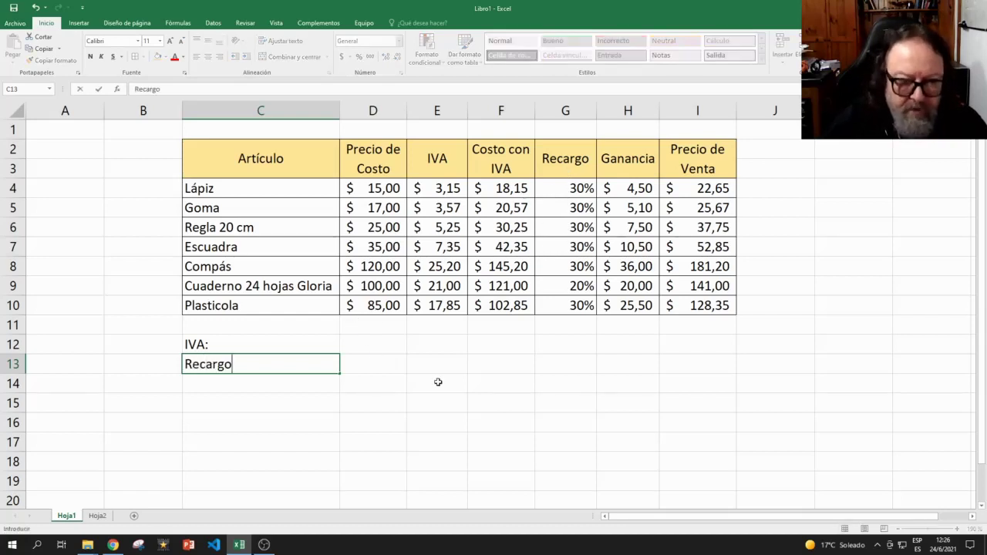
pyautogui.write(':')
pyautogui.press('Tab')
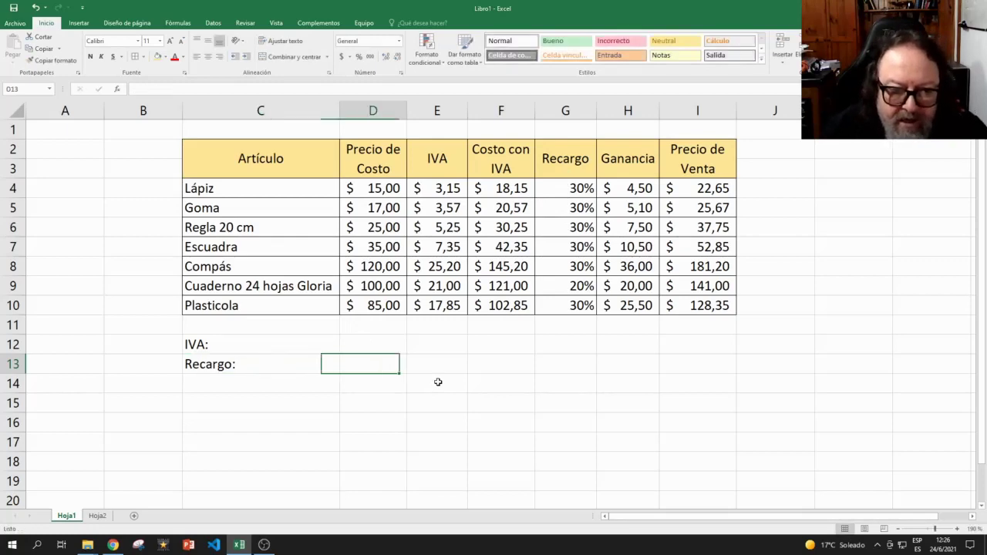
pyautogui.press('Left')
# Apply all borders to C12:D13 and right-align the labels in C12:C13
pyautogui.moveTo(301, 345)
pyautogui.mouseDown()
pyautogui.moveTo(353, 353)
pyautogui.moveTo(352, 365)
pyautogui.mouseUp()
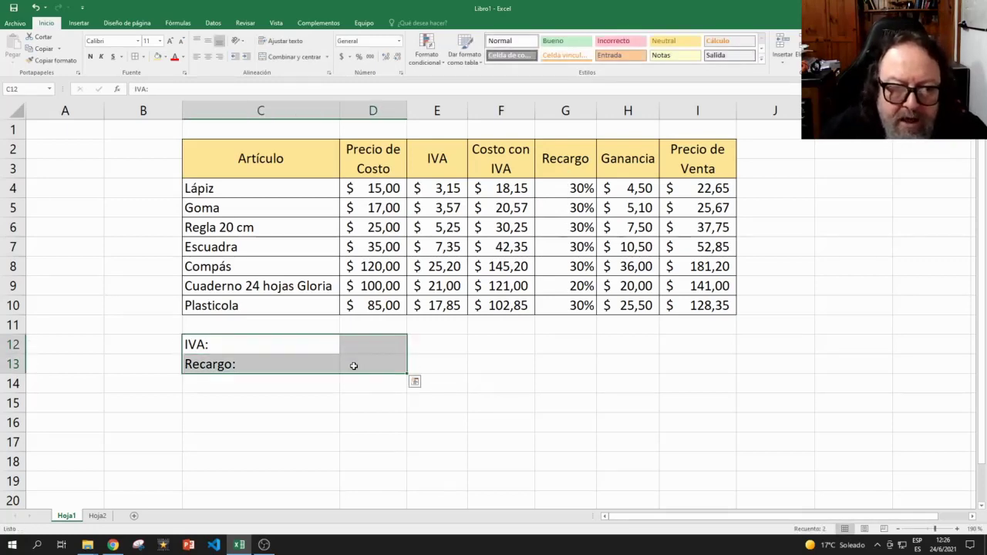
pyautogui.click(135, 57)
pyautogui.click(250, 421)
pyautogui.moveTo(287, 342); pyautogui.dragTo(284, 357)
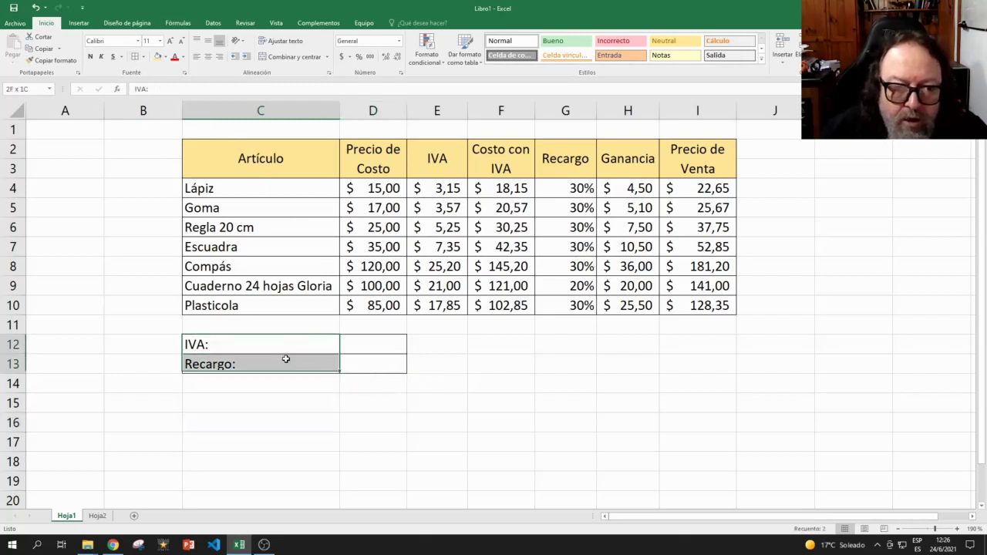
pyautogui.click(219, 57)
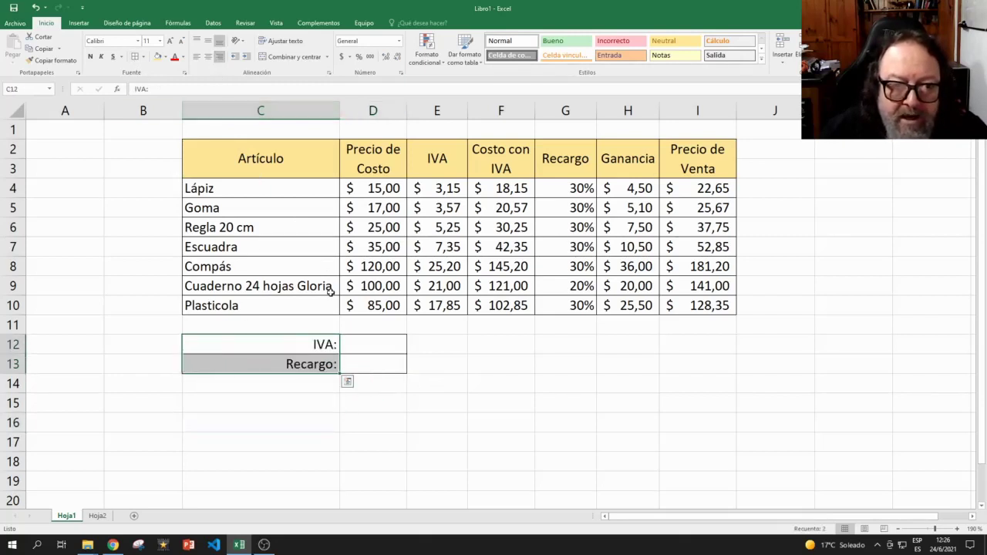
pyautogui.click(446, 351)
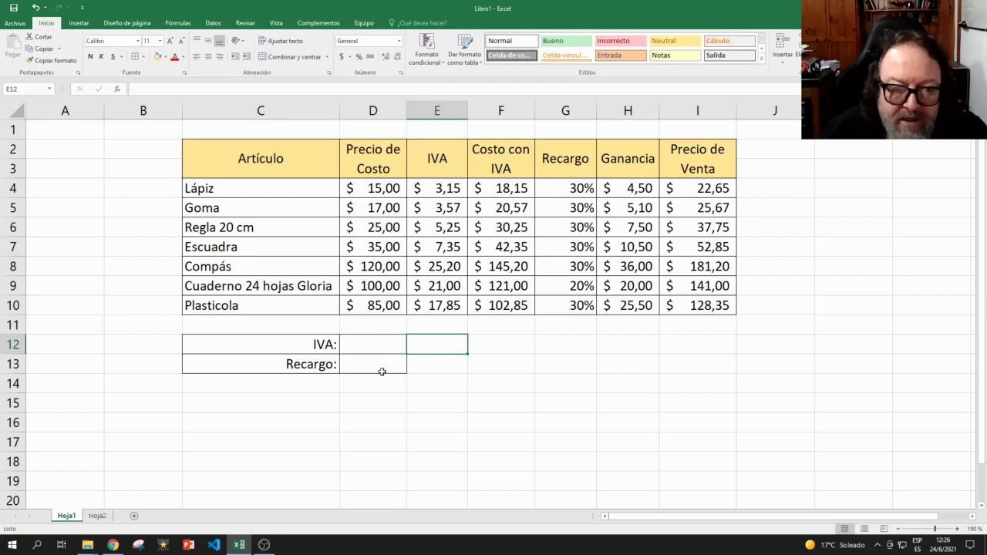
# Enter 21% as the IVA rate in D12 and 30% as the Recargo rate in D13
pyautogui.click(367, 344)
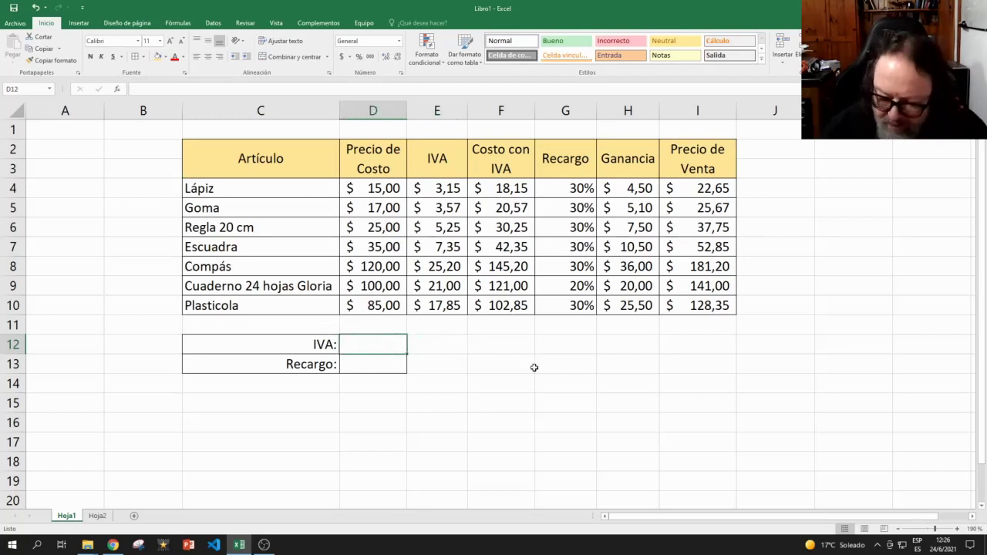
pyautogui.write('21%')
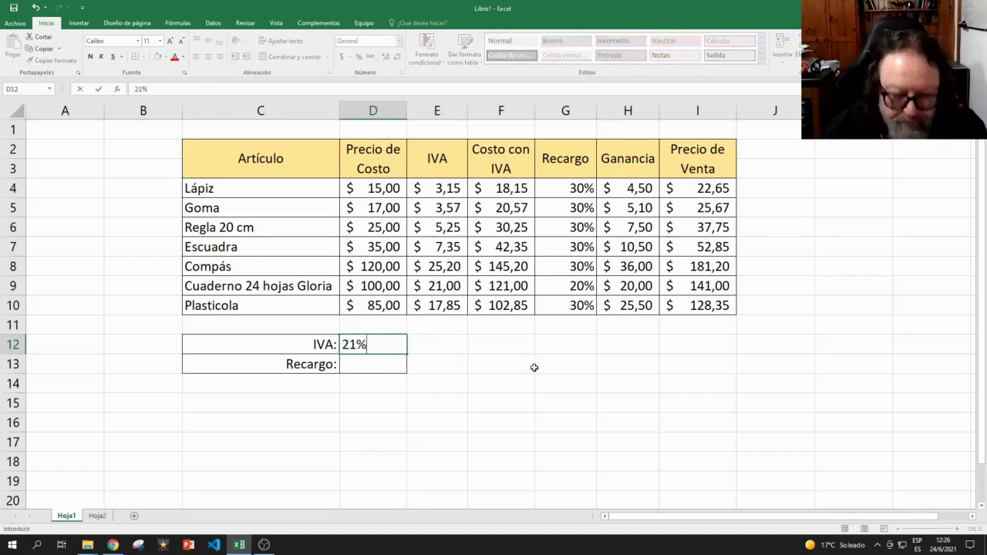
pyautogui.press('Return')
pyautogui.write('30')
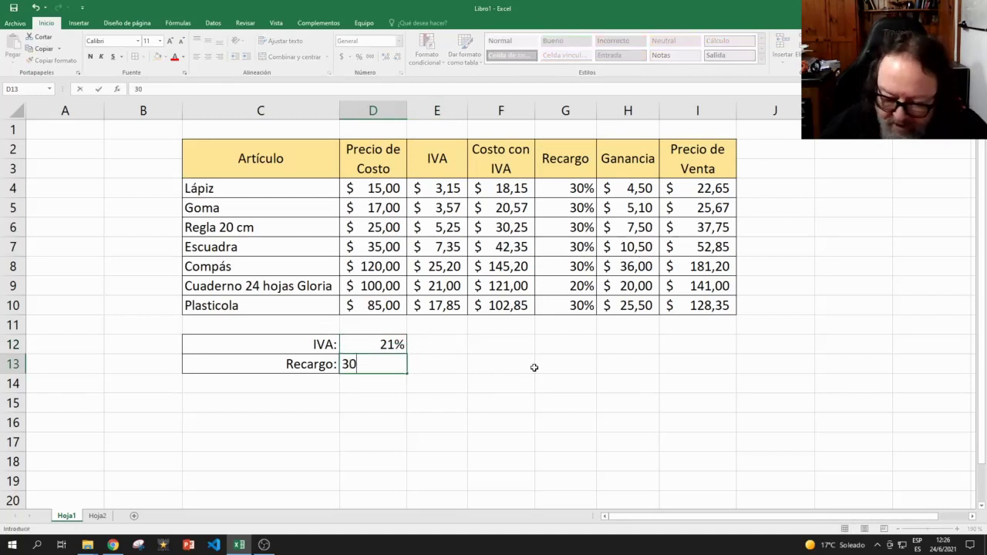
pyautogui.write('%')
pyautogui.press('Return')
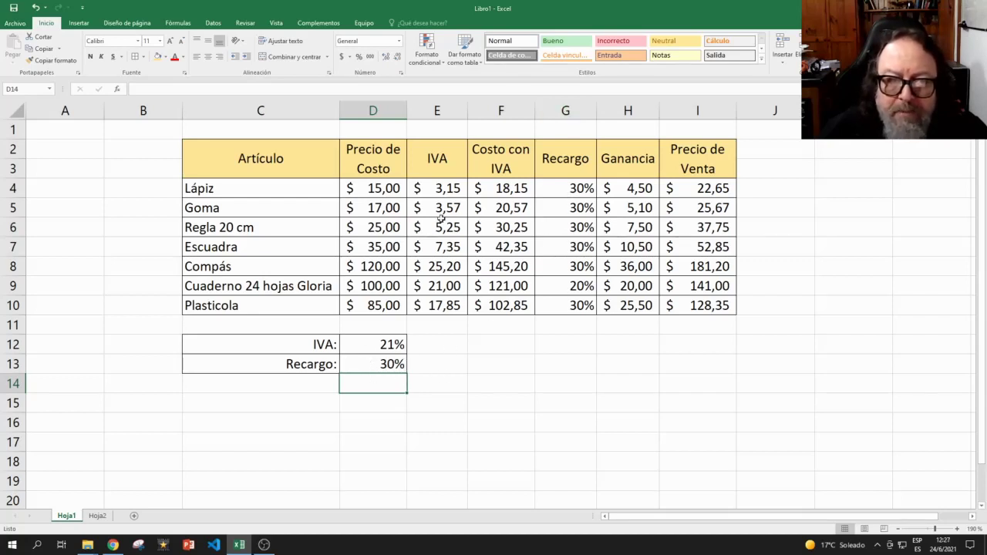
# Examine how the IVA formulas in E4, E5, E6 and E8 calculate the tax
pyautogui.click(436, 191)
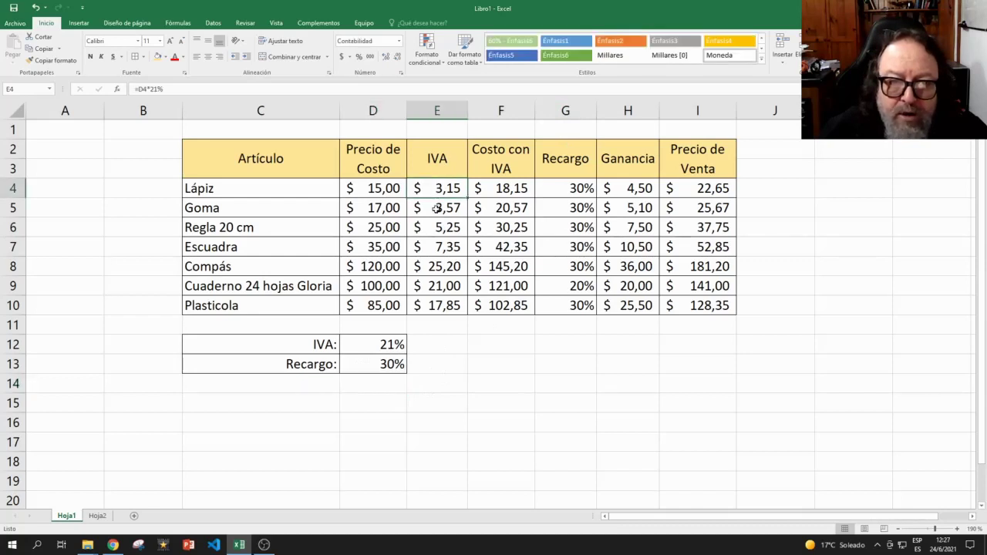
pyautogui.click(437, 209)
pyautogui.click(434, 229)
pyautogui.click(438, 268)
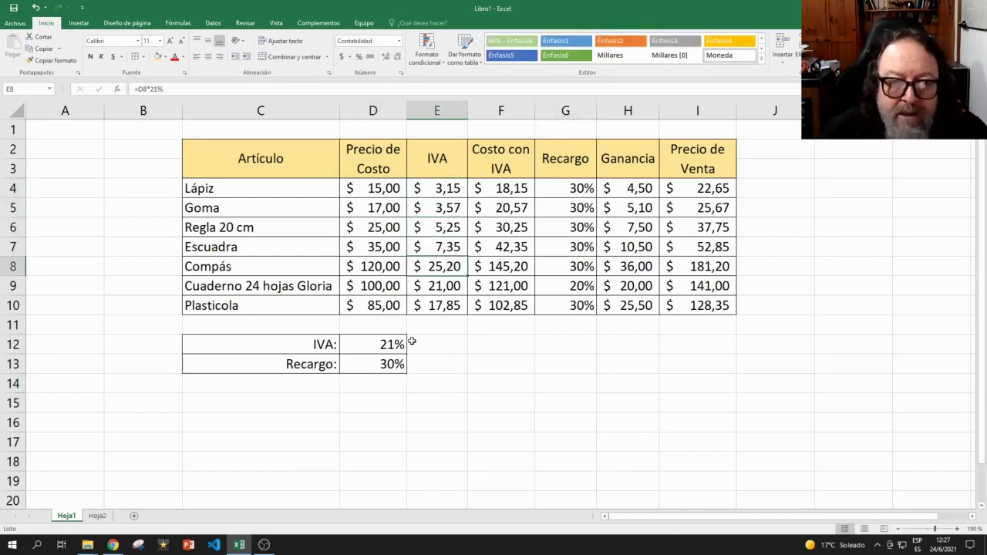
pyautogui.click(207, 95)
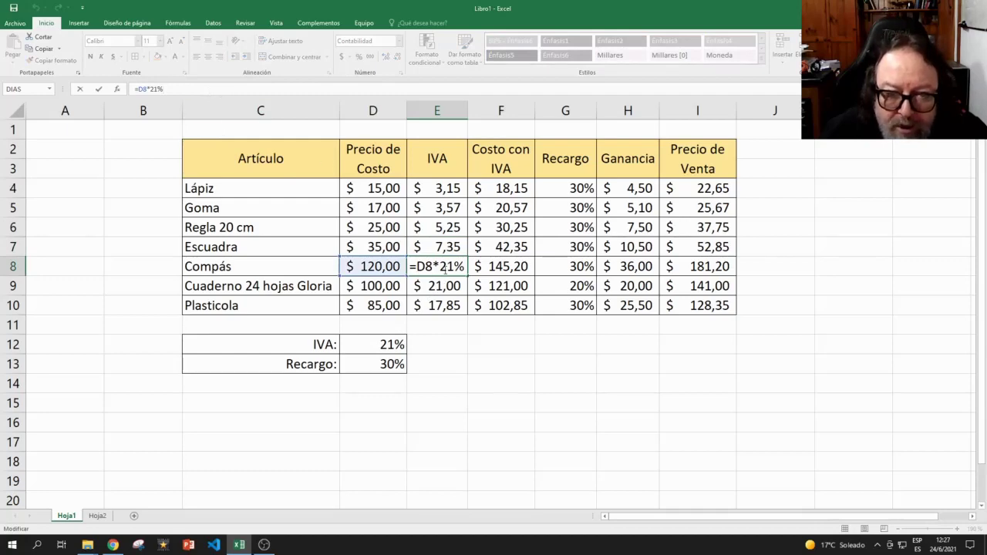
pyautogui.hotkey('ctrl', 'Return')
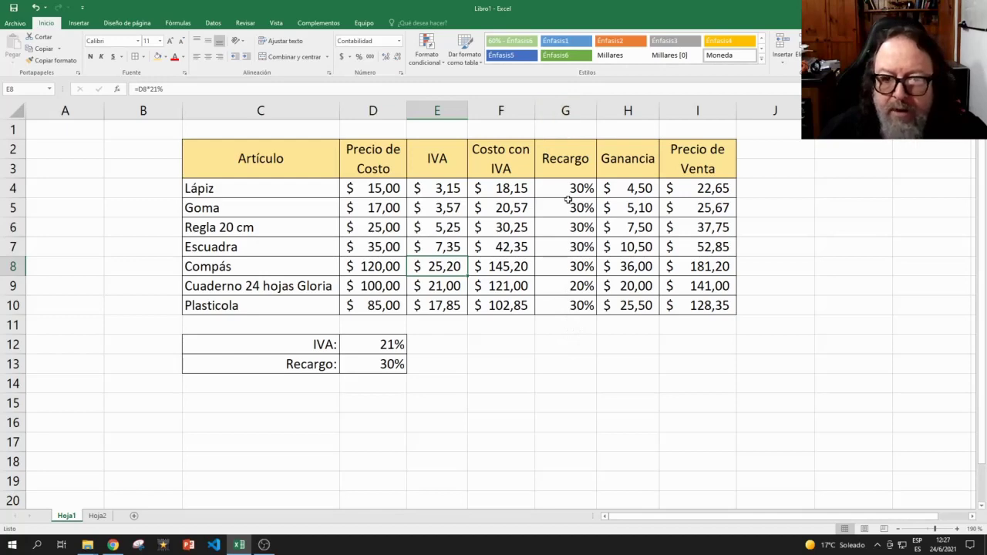
pyautogui.scroll(-10, 567, 198)
pyautogui.scroll(10, 568, 199)
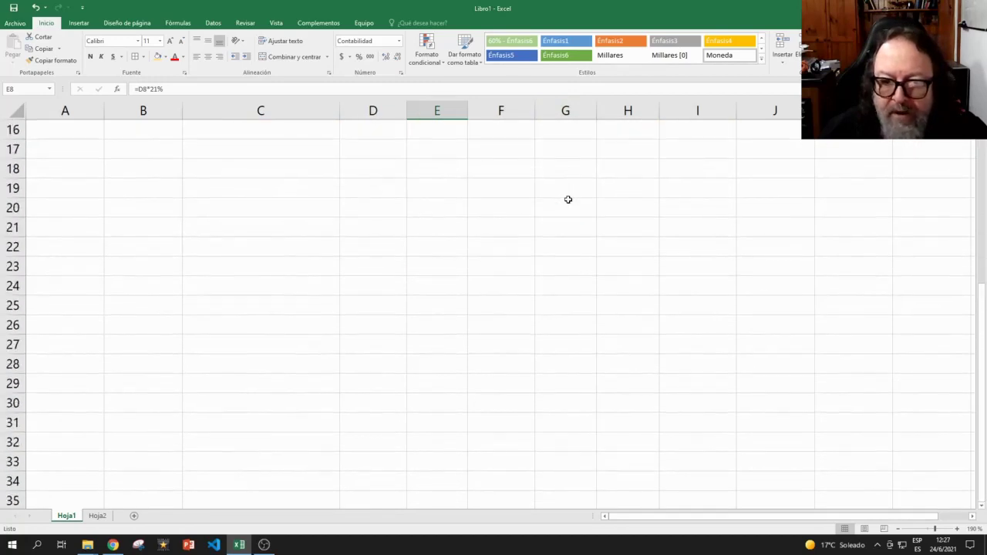
pyautogui.scroll(-3, 568, 198)
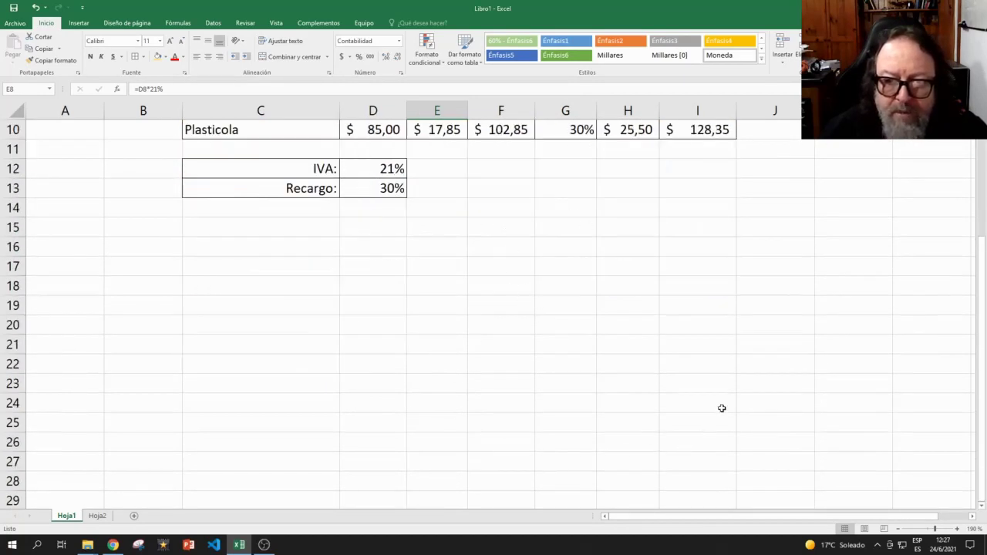
pyautogui.scroll(3, 548, 307)
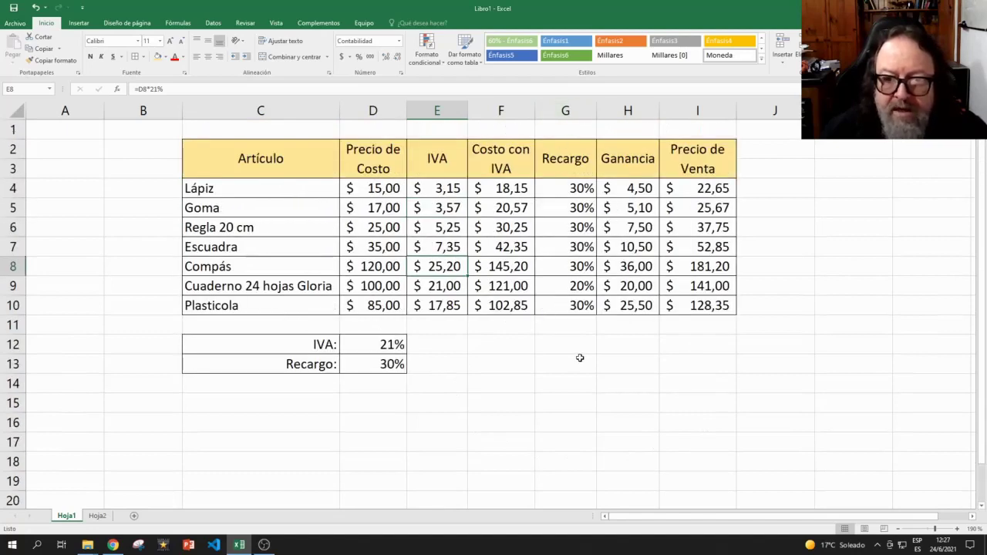
# Delete the whole Recargo column (G) from the price table
pyautogui.click(565, 110)
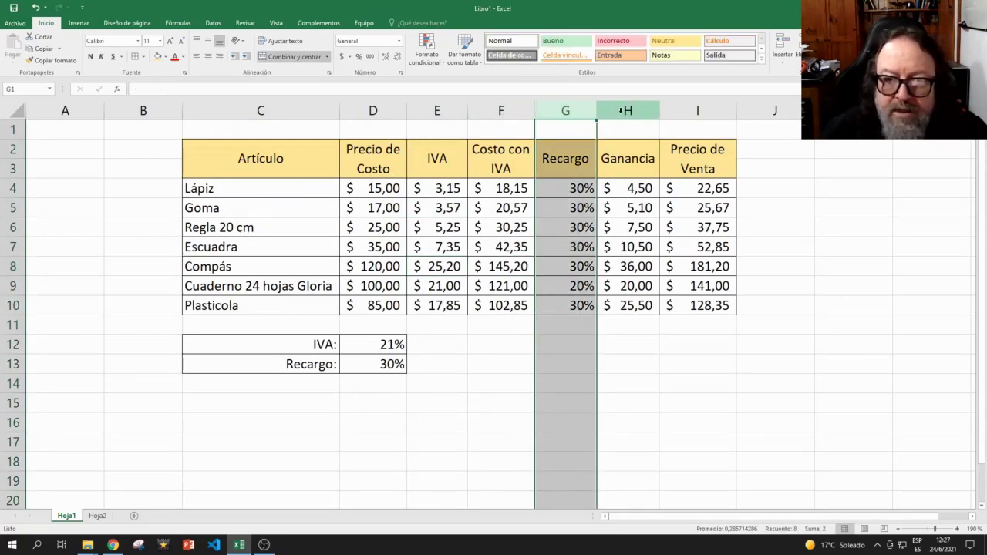
pyautogui.moveTo(569, 154); pyautogui.dragTo(590, 316)
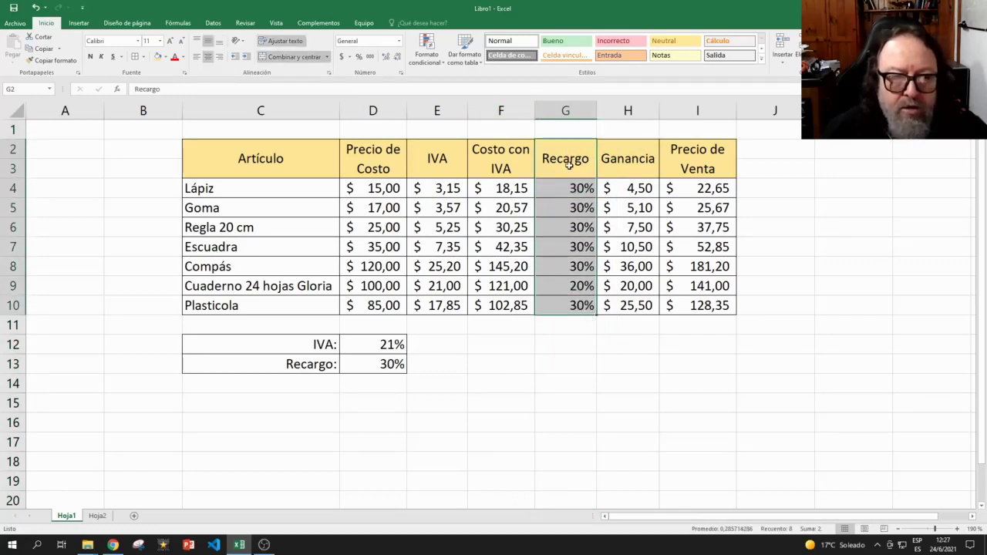
pyautogui.click(622, 343)
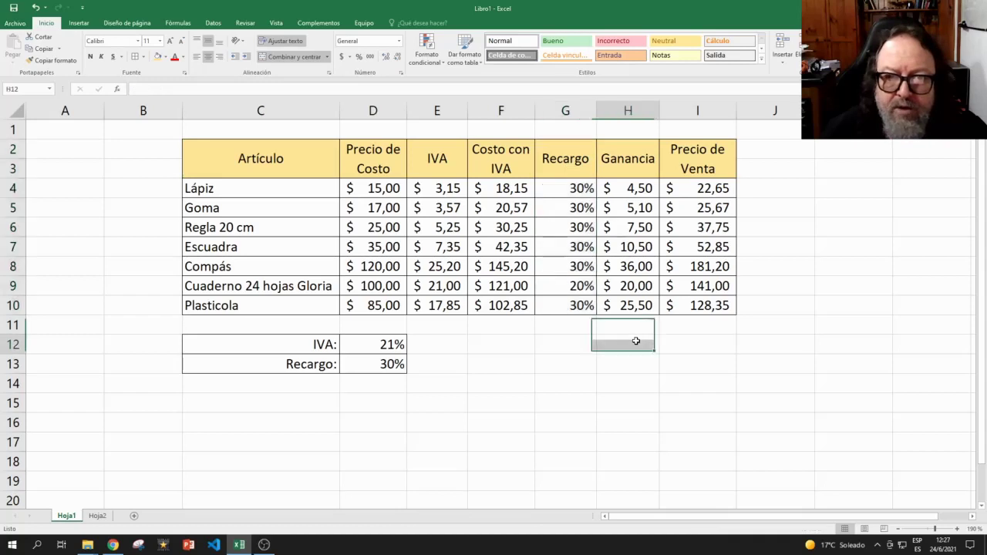
pyautogui.click(567, 110)
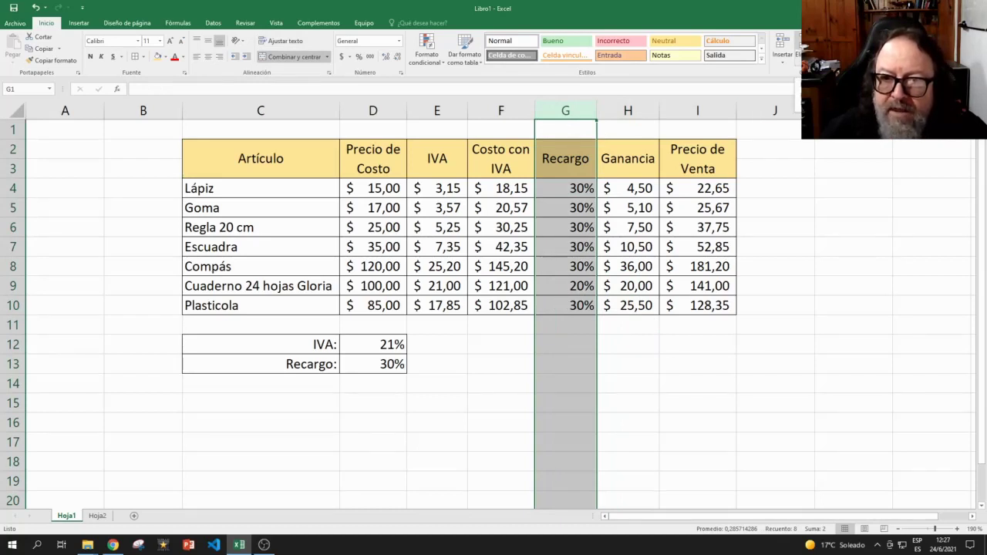
pyautogui.click(800, 45)
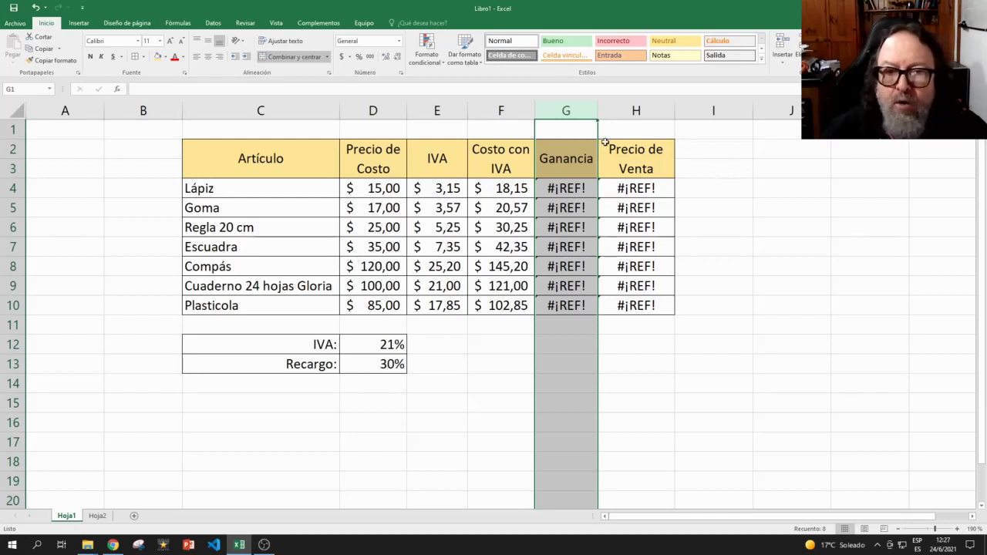
# Examine the formulas under Ganancia and Precio de Venta in G4:H10, and undo the deletion of the Recargo column
pyautogui.click(713, 171)
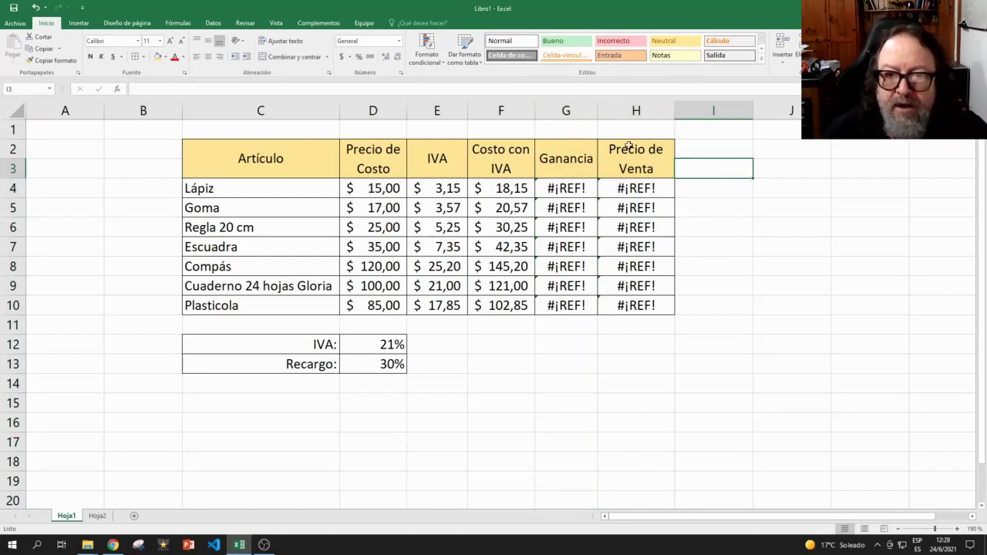
pyautogui.click(567, 189)
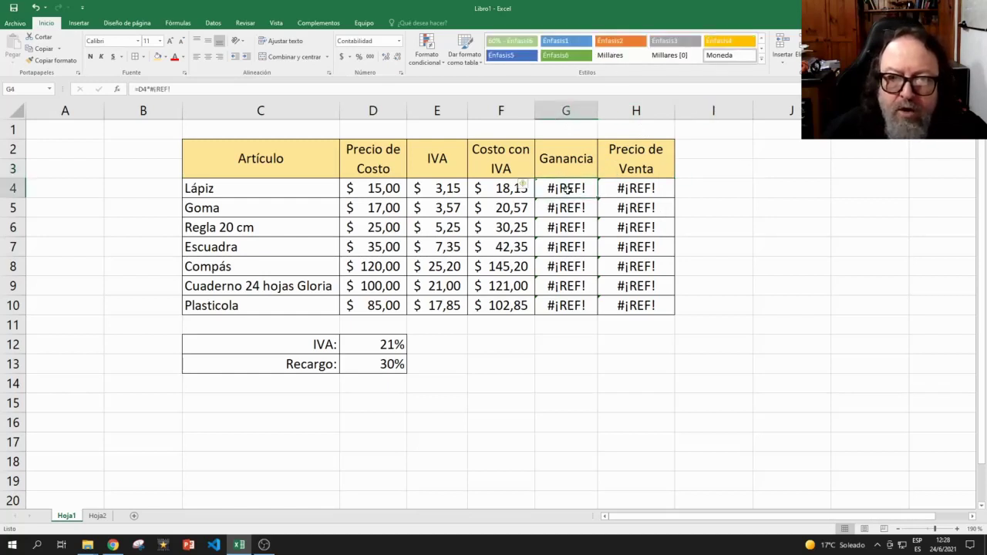
pyautogui.click(630, 190)
pyautogui.click(626, 210)
pyautogui.click(556, 191)
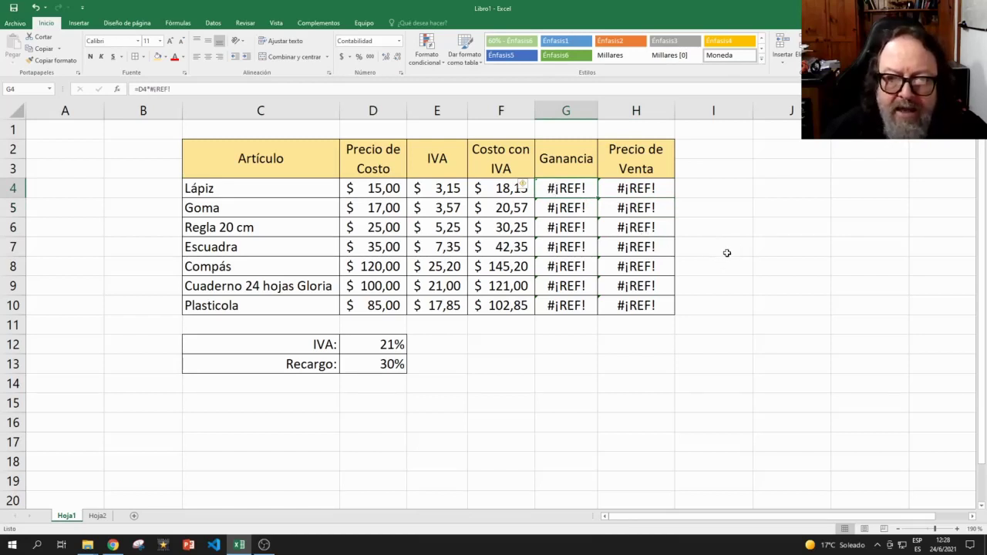
pyautogui.moveTo(567, 189); pyautogui.dragTo(631, 303)
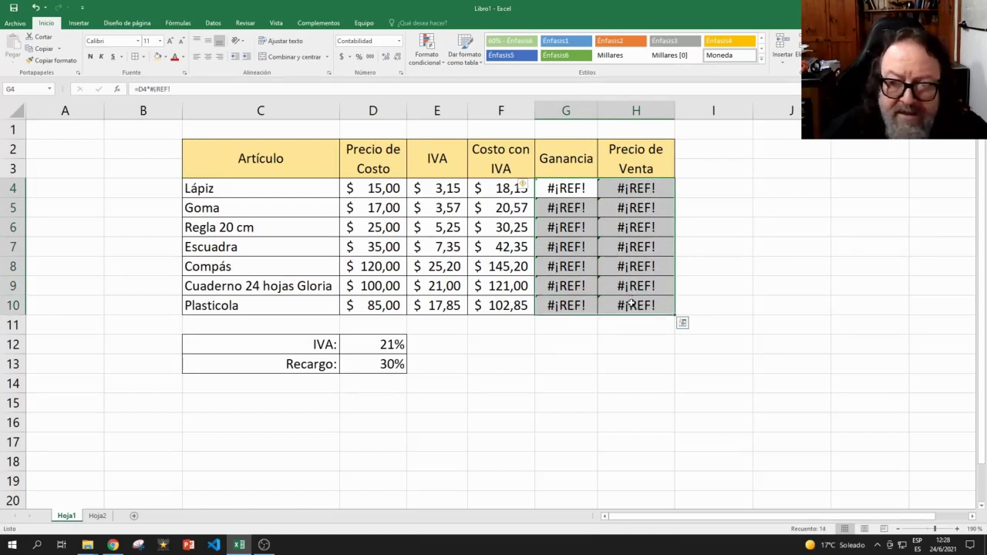
pyautogui.click(712, 223)
pyautogui.click(653, 190)
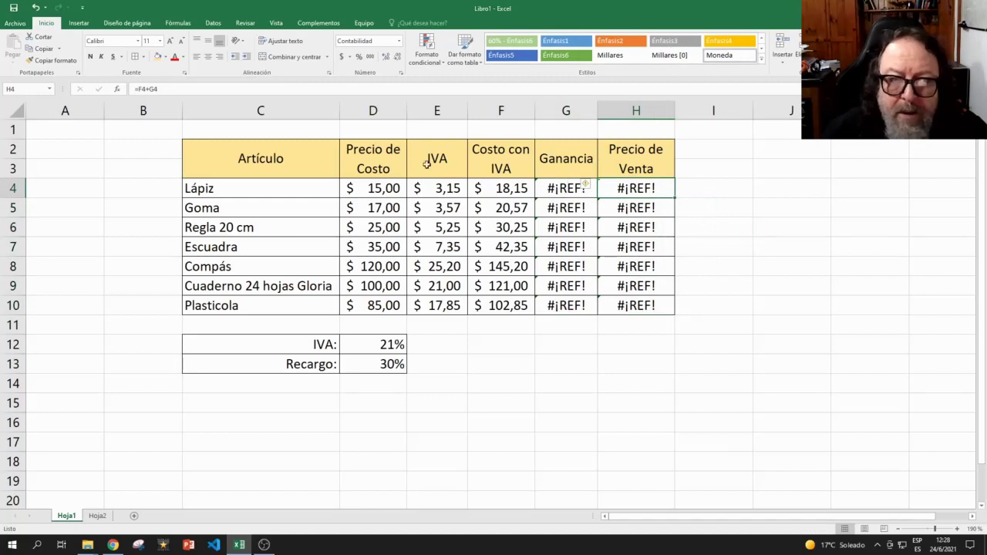
pyautogui.click(34, 7)
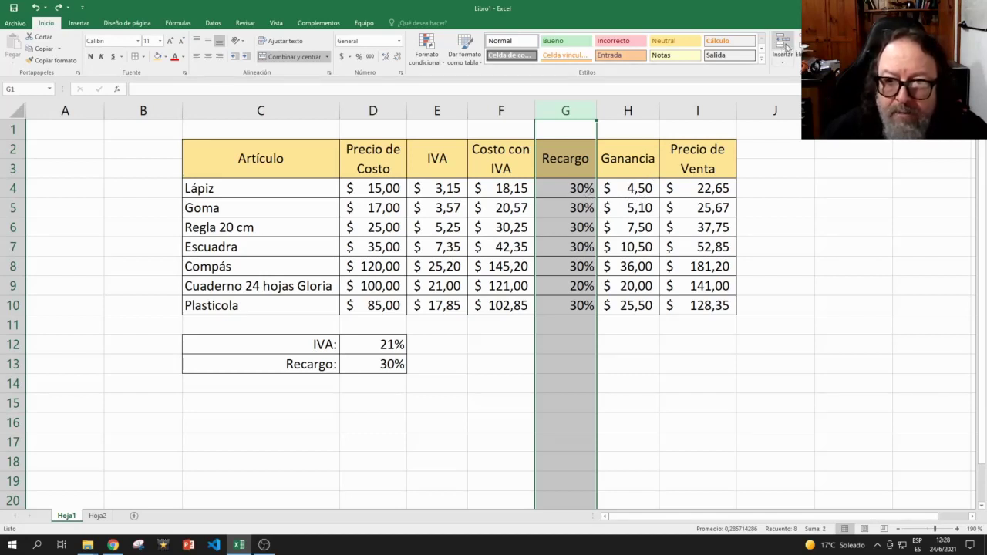
# Delete the Recargo column again and clear the Ganancia and Precio de Venta formulas in G4:H10
pyautogui.hotkey('ctrl', '-')
pyautogui.click(716, 222)
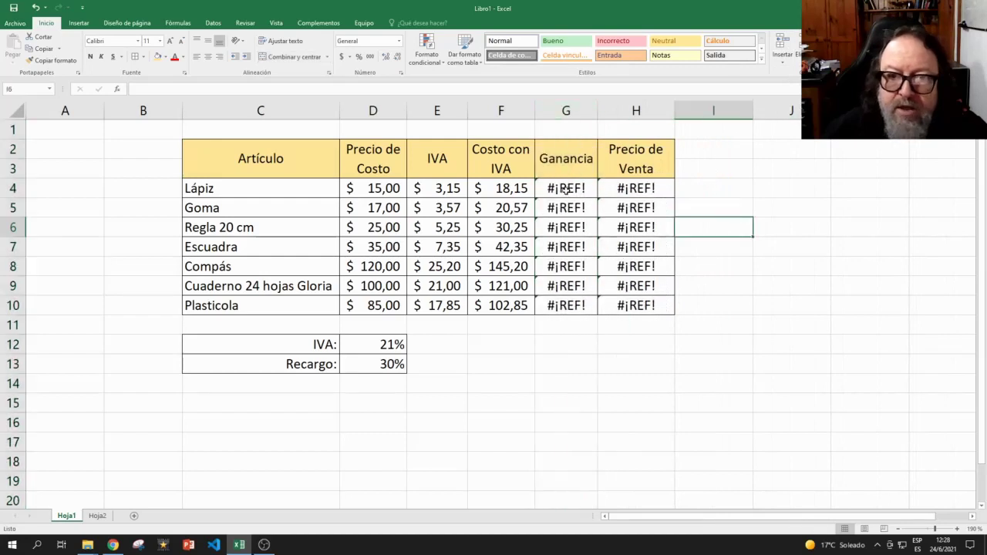
pyautogui.moveTo(566, 189); pyautogui.dragTo(632, 303)
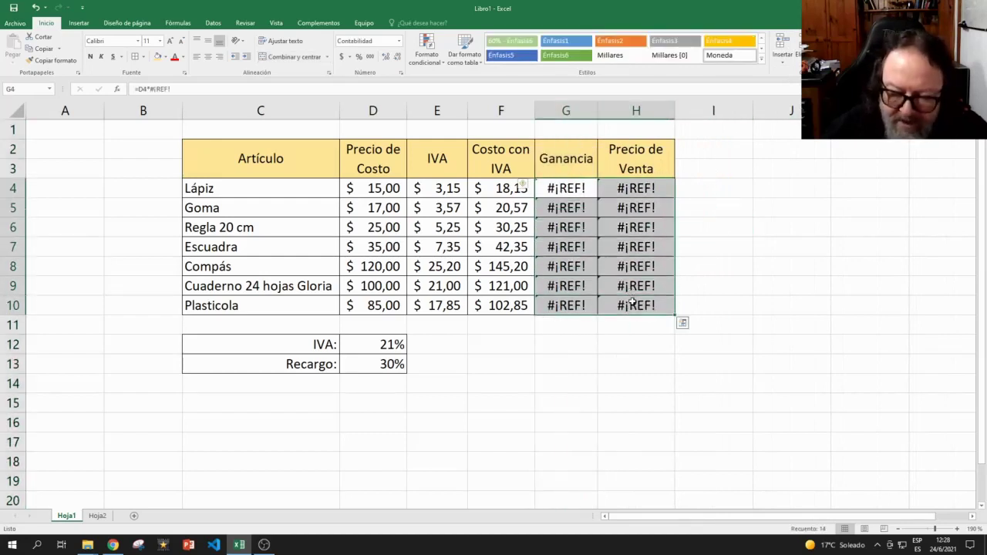
pyautogui.press('Delete')
pyautogui.click(698, 245)
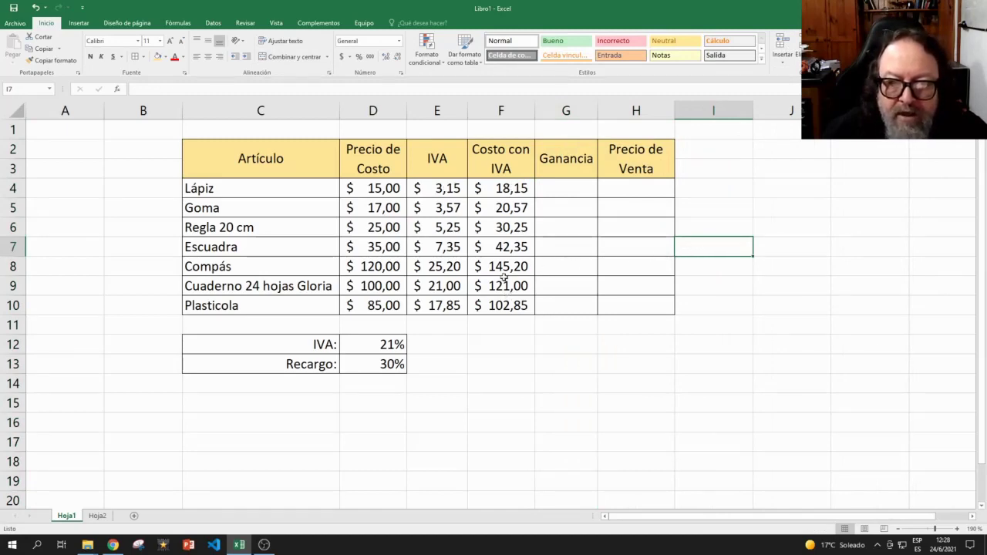
# Clear the IVA formulas in E4:E10
pyautogui.moveTo(443, 188); pyautogui.dragTo(443, 307)
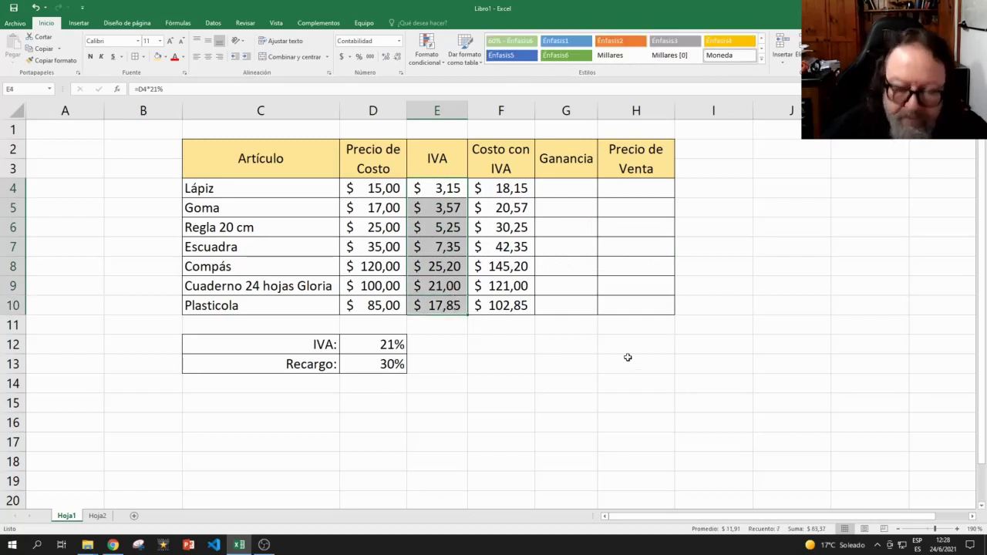
pyautogui.press('Delete')
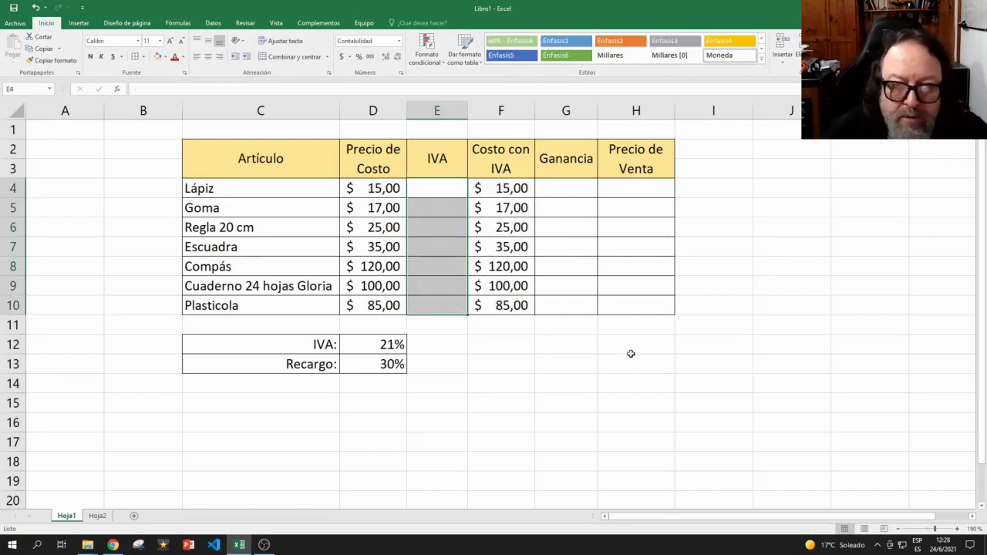
pyautogui.click(738, 267)
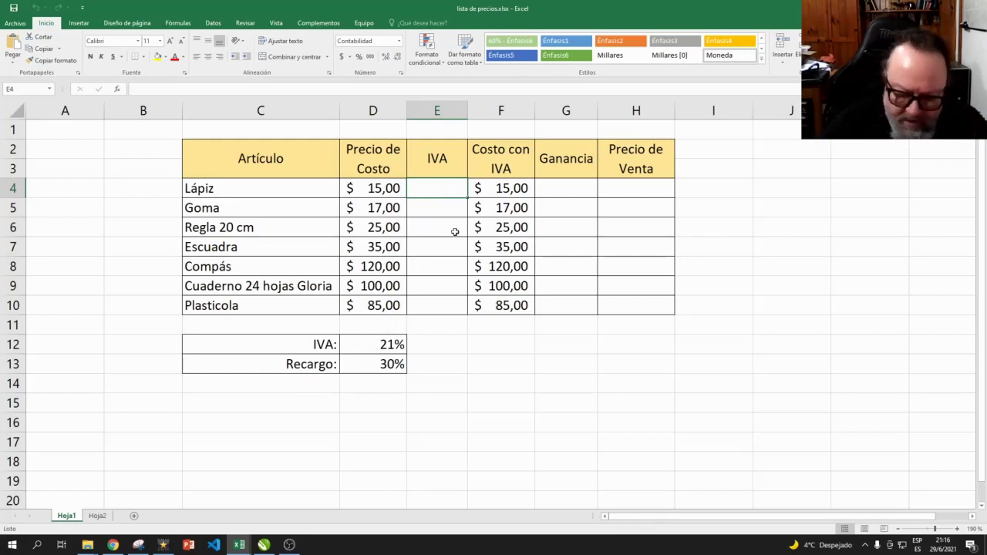
# Try calculating IVA with the formula =D4*D12 in E4 and copy it down through E10
pyautogui.write('=')
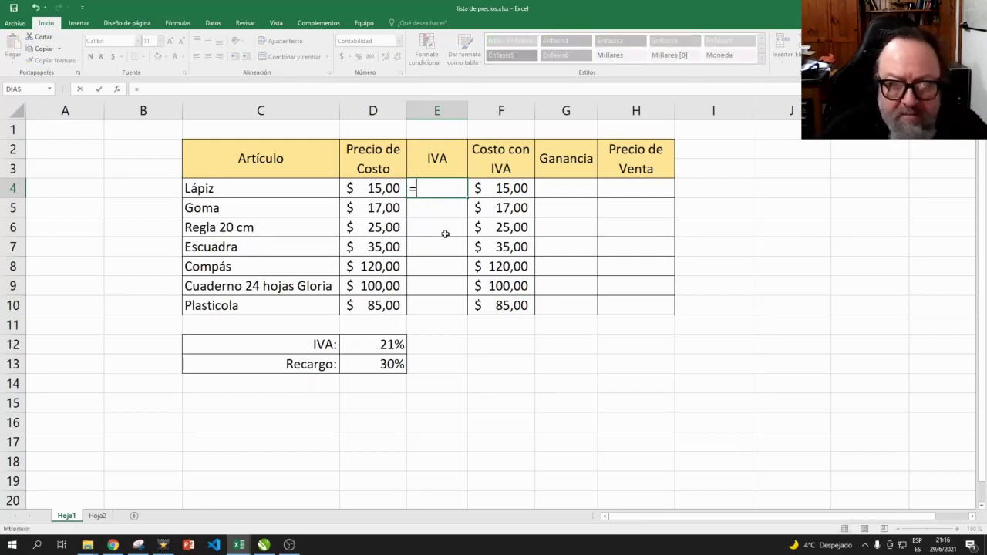
pyautogui.click(378, 191)
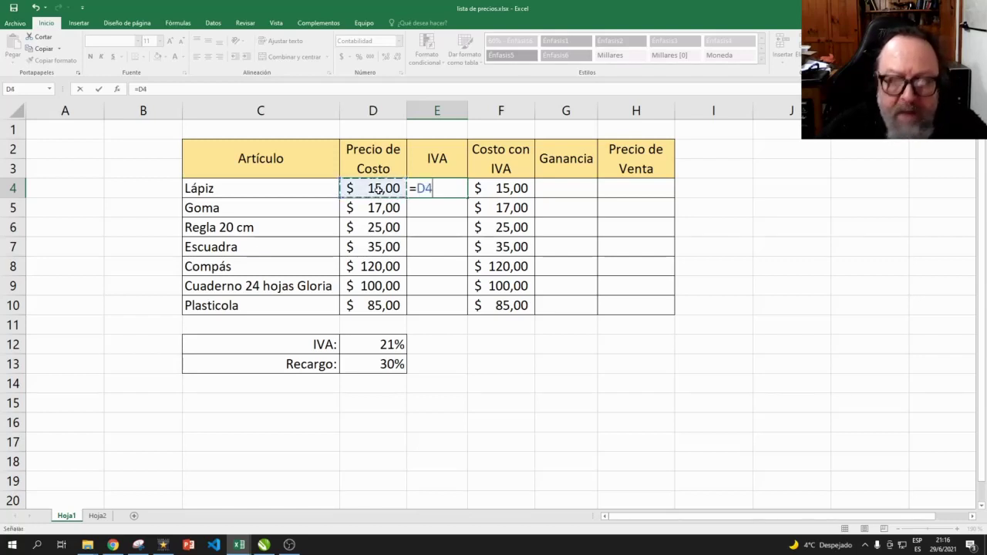
pyautogui.write('*')
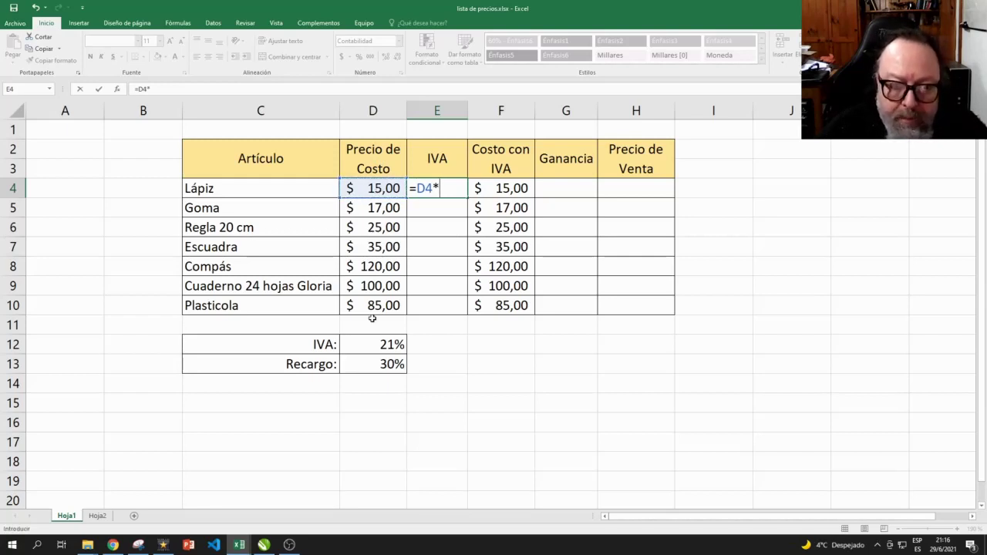
pyautogui.click(372, 346)
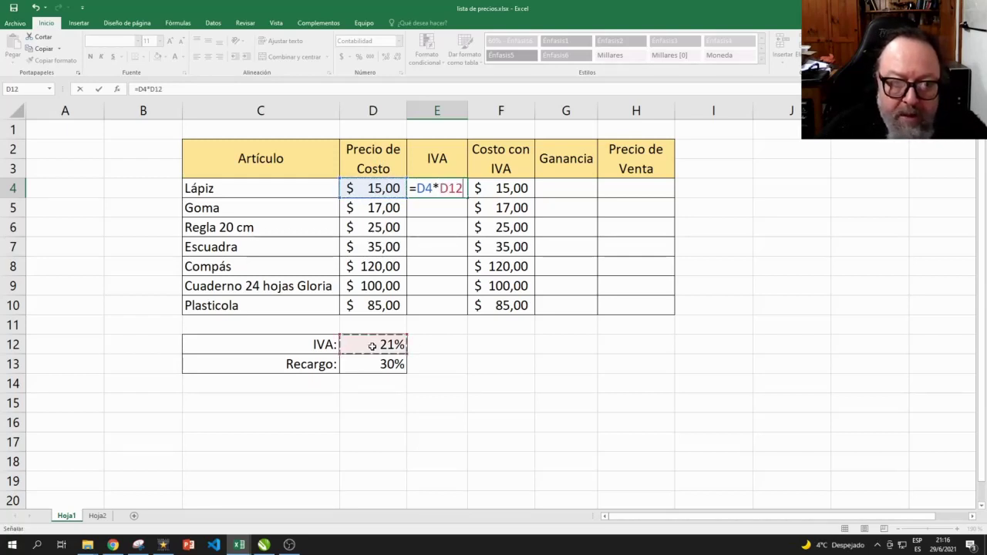
pyautogui.press('Return')
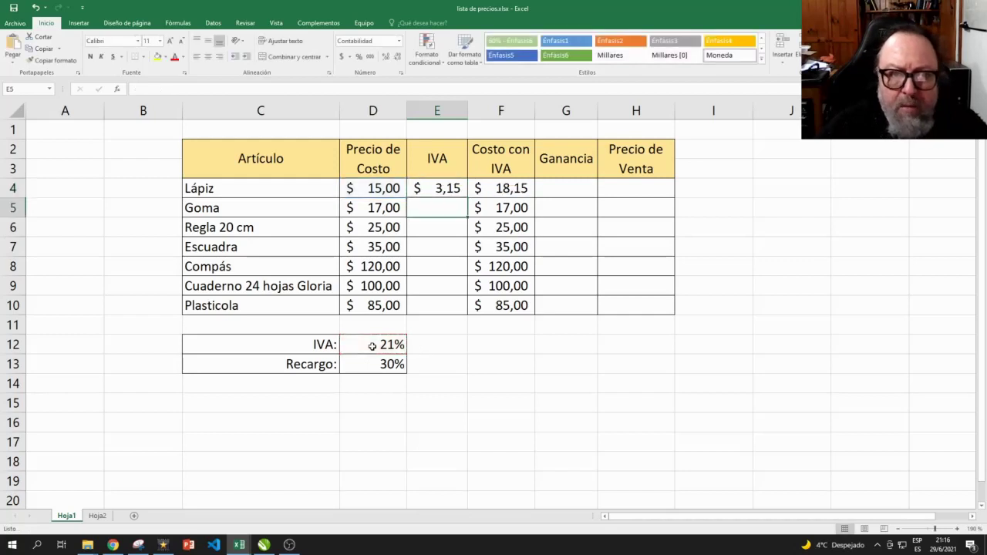
pyautogui.click(443, 189)
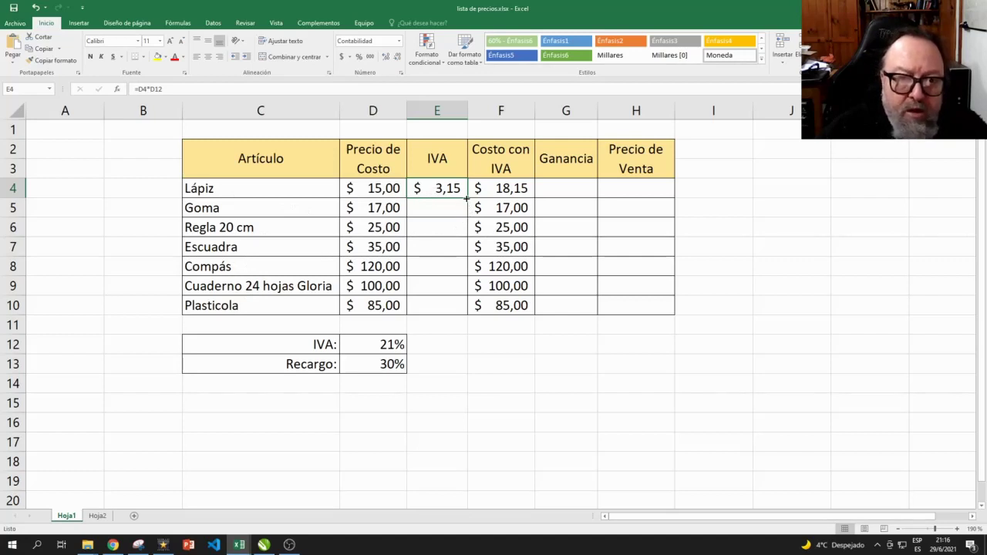
pyautogui.moveTo(466, 198); pyautogui.dragTo(465, 316)
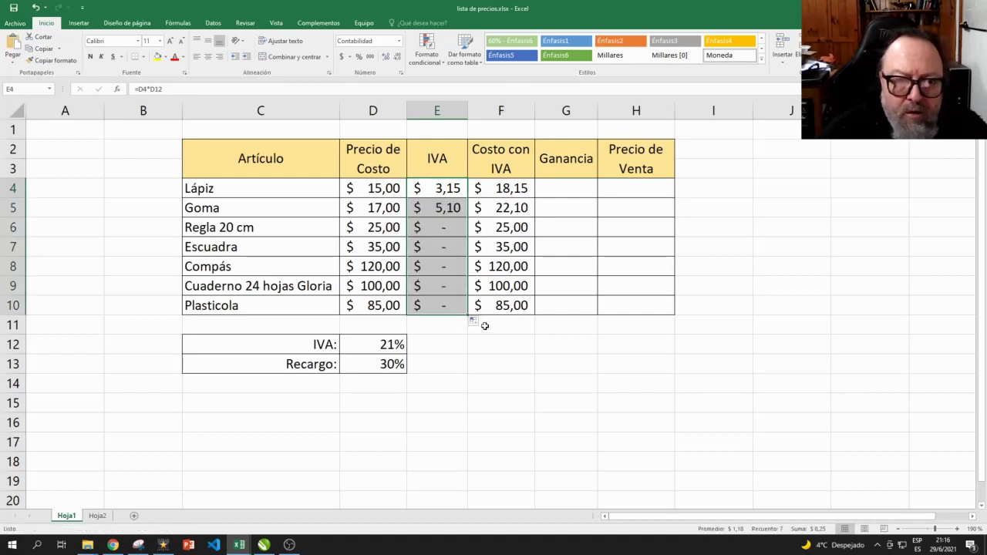
pyautogui.click(511, 341)
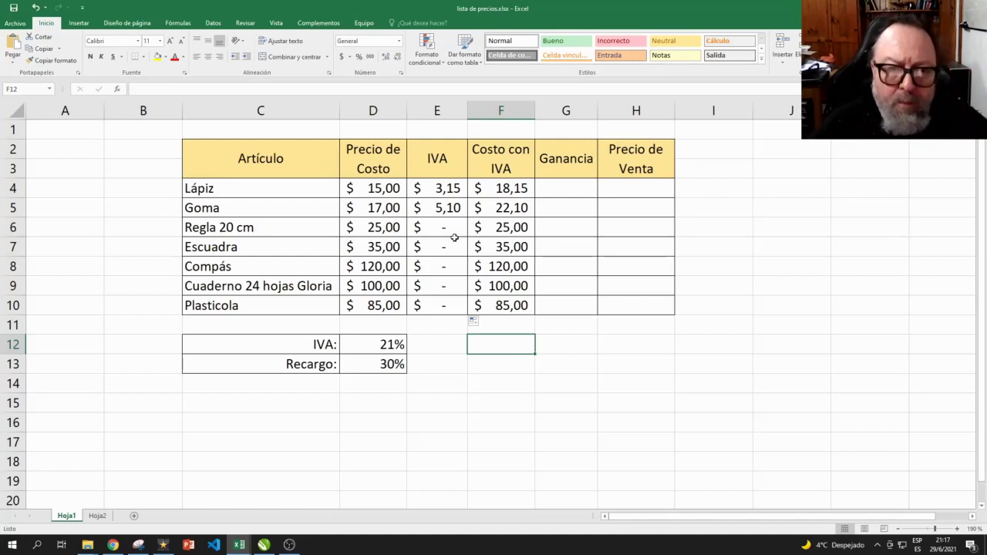
# Examine the IVA formulas in E4:E7 to see which price and rate cells each one references
pyautogui.click(448, 192)
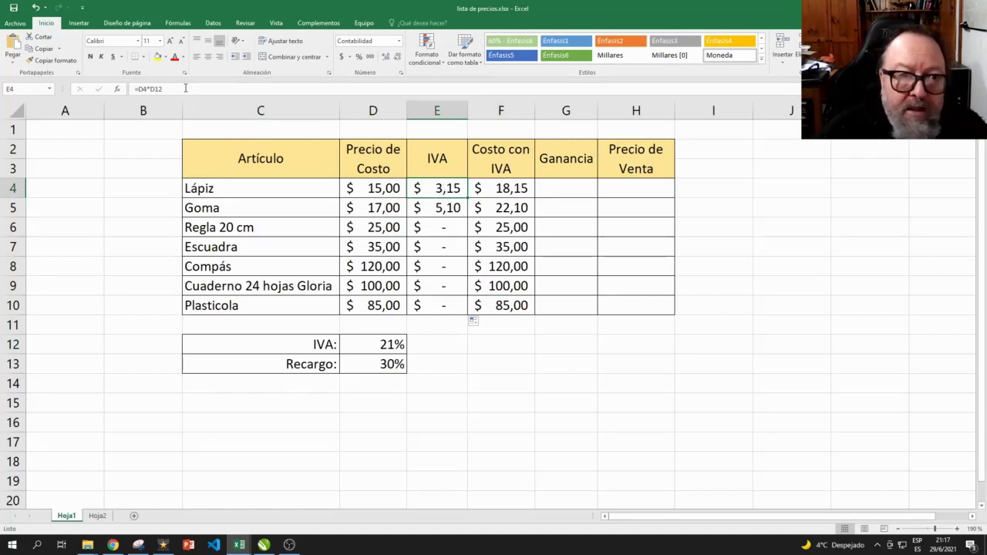
pyautogui.press('F2')
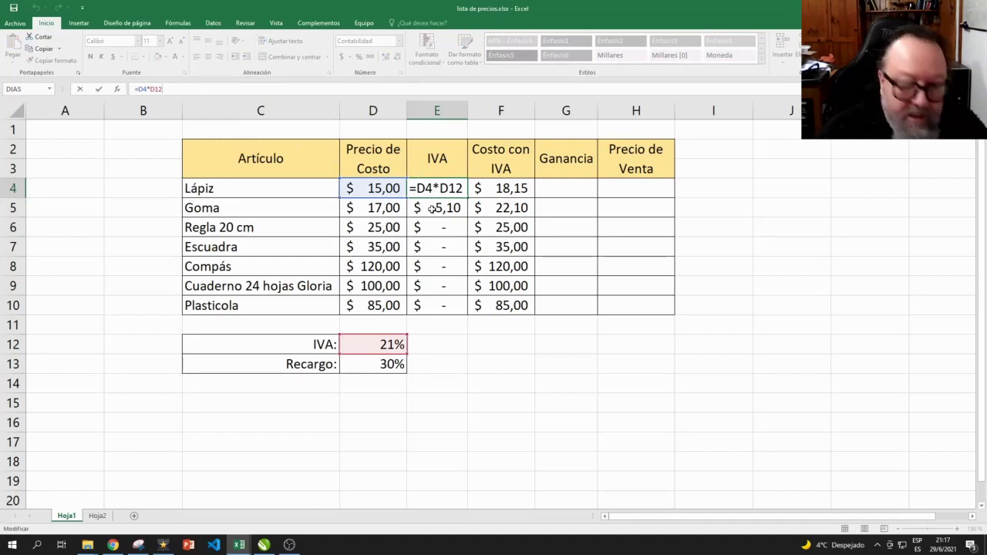
pyautogui.press('Return')
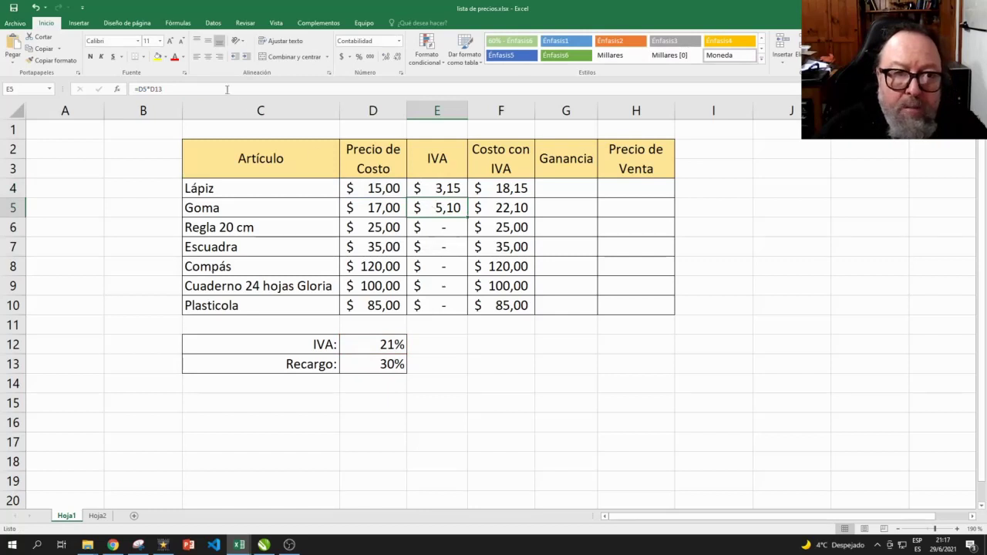
pyautogui.doubleClick(431, 208)
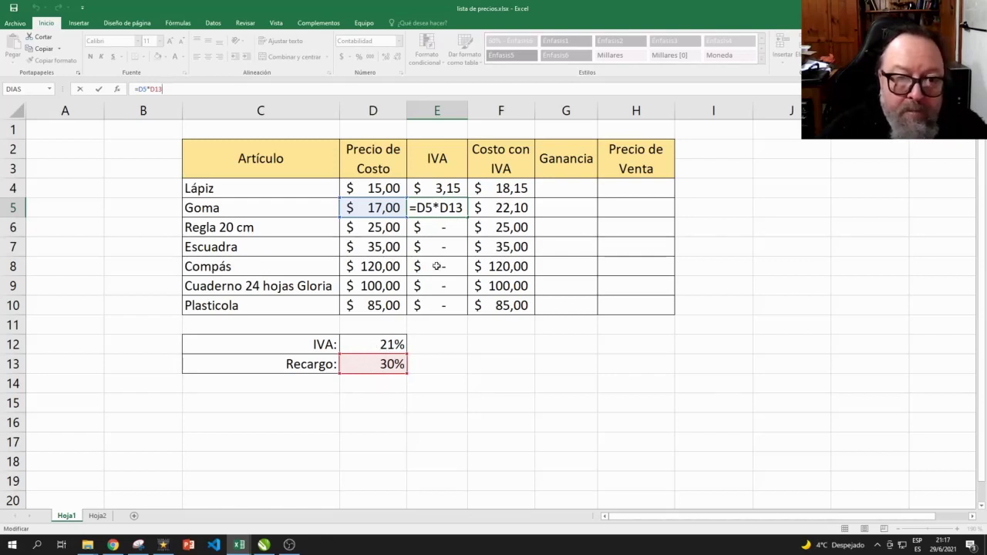
pyautogui.press('Return')
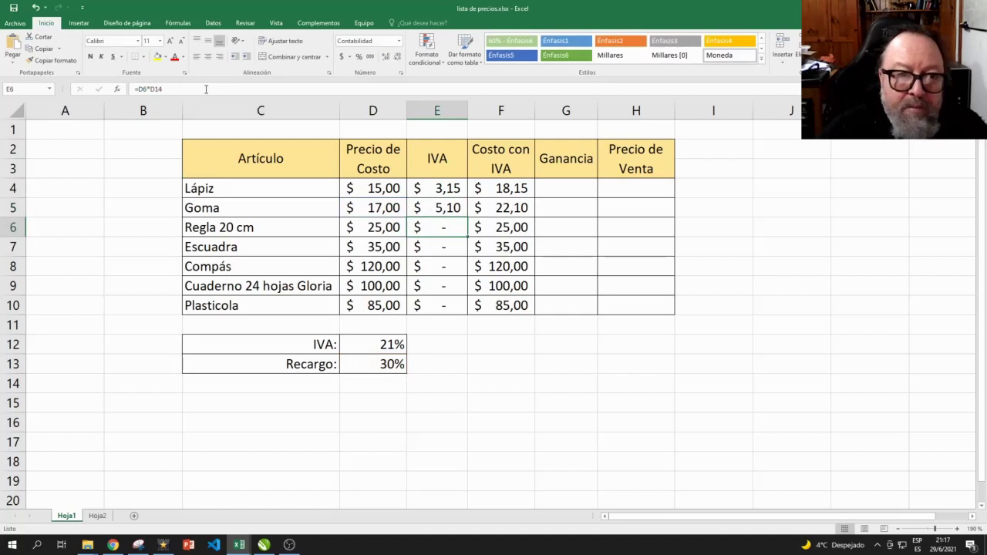
pyautogui.press('F2')
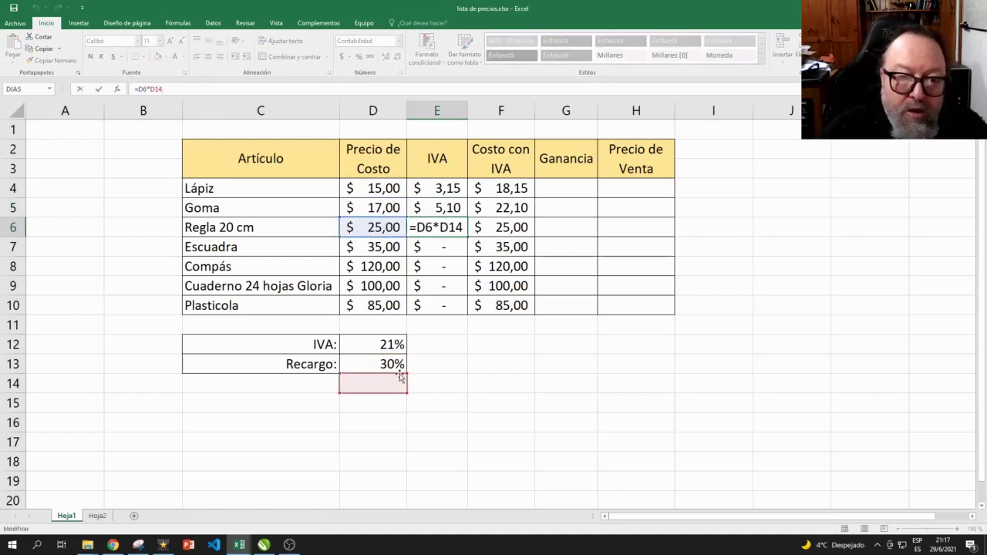
pyautogui.press('Return')
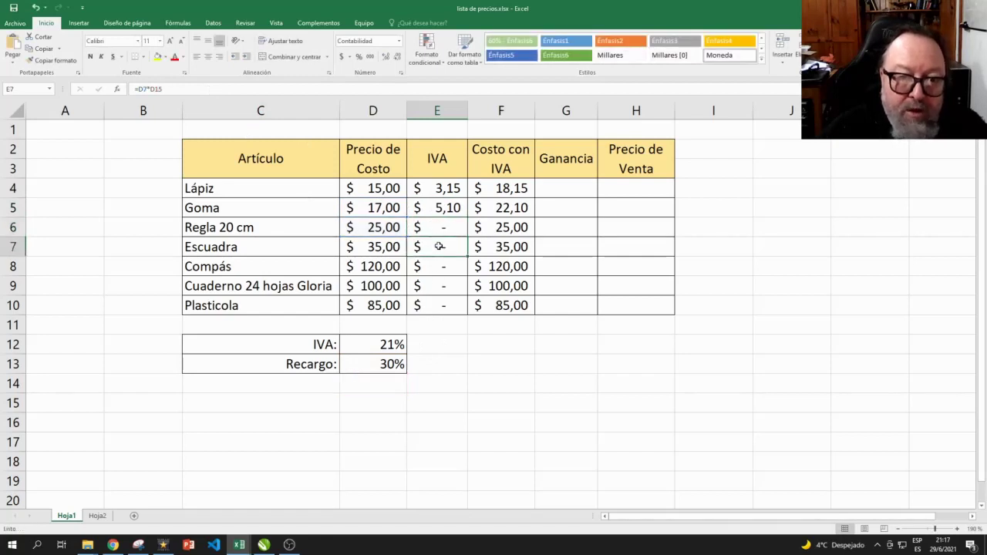
pyautogui.click(184, 88)
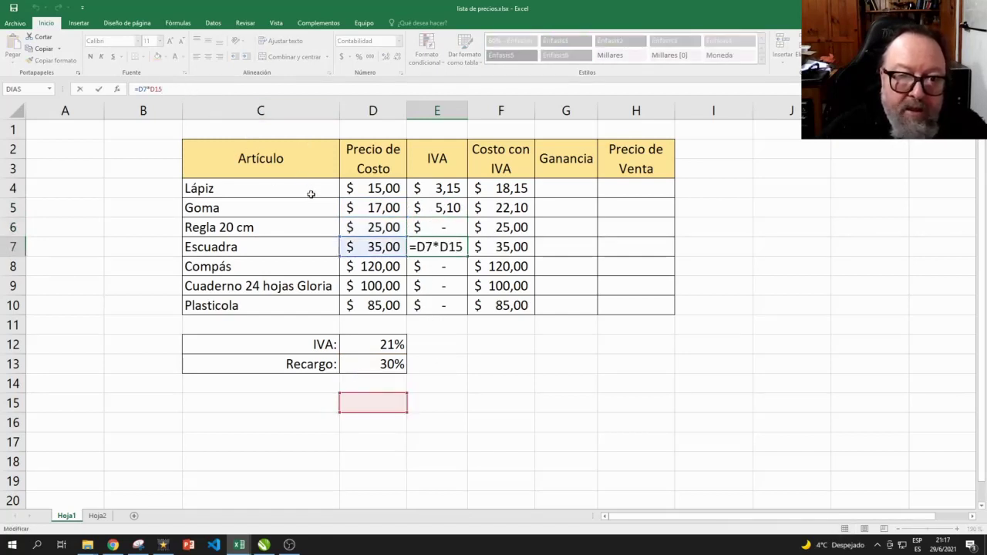
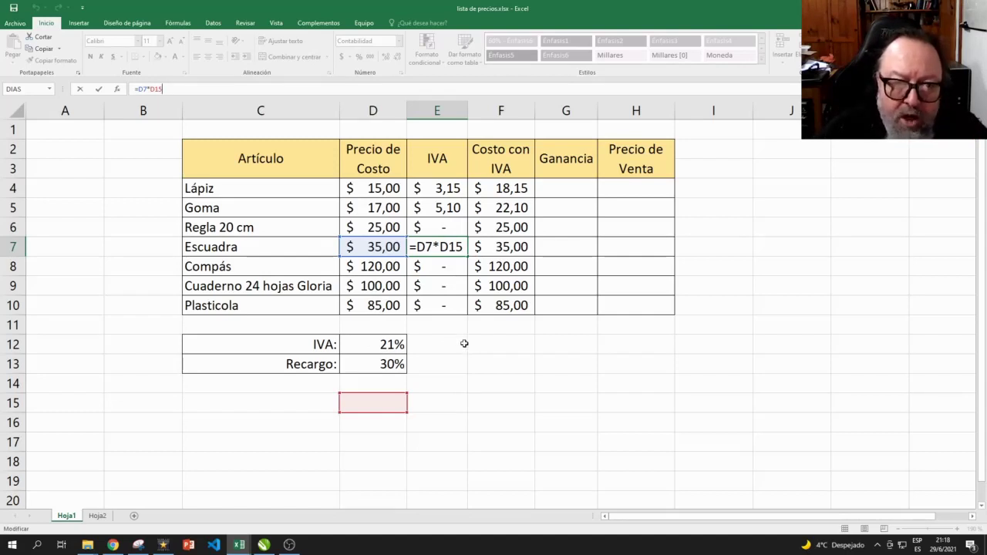
pyautogui.click(447, 188)
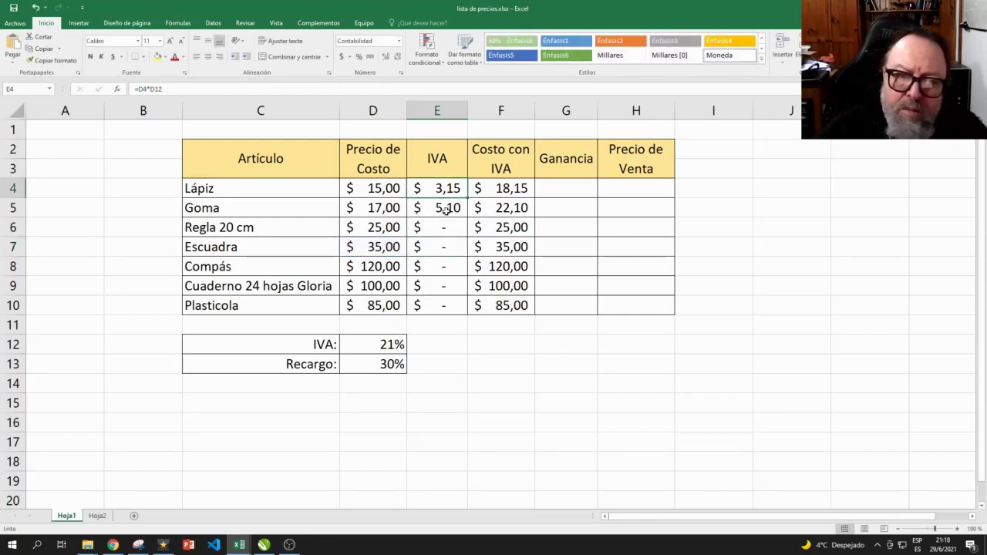
pyautogui.press('F2')
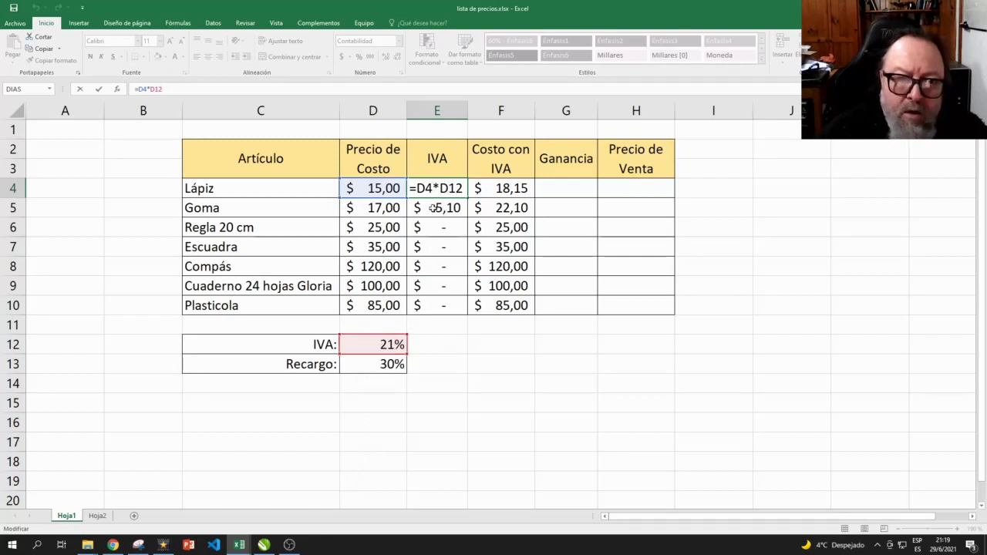
pyautogui.hotkey('ctrl', 'Return')
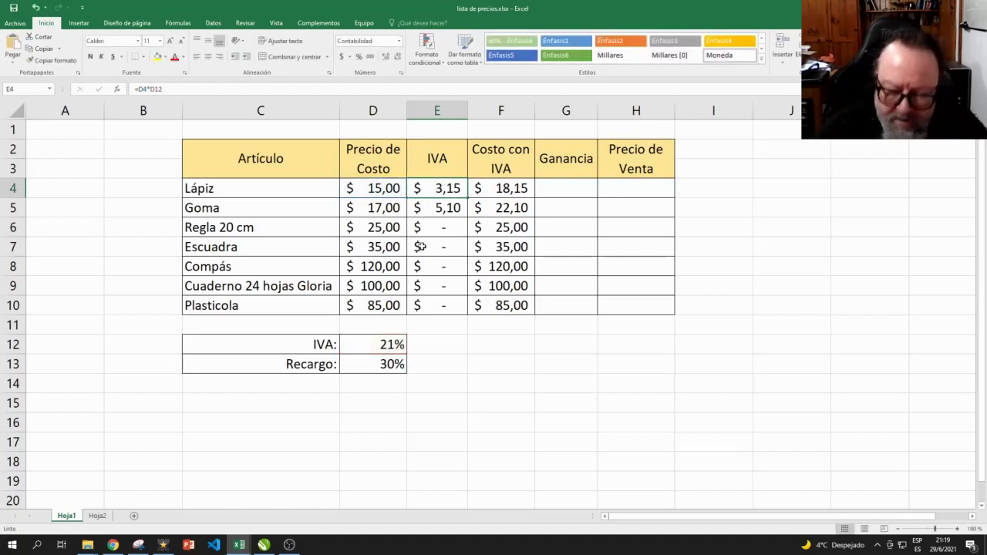
# Replace the IVA formula in E4 with =D4*D$12, fixing the rate's row, and copy it down through E10
pyautogui.press('Delete')
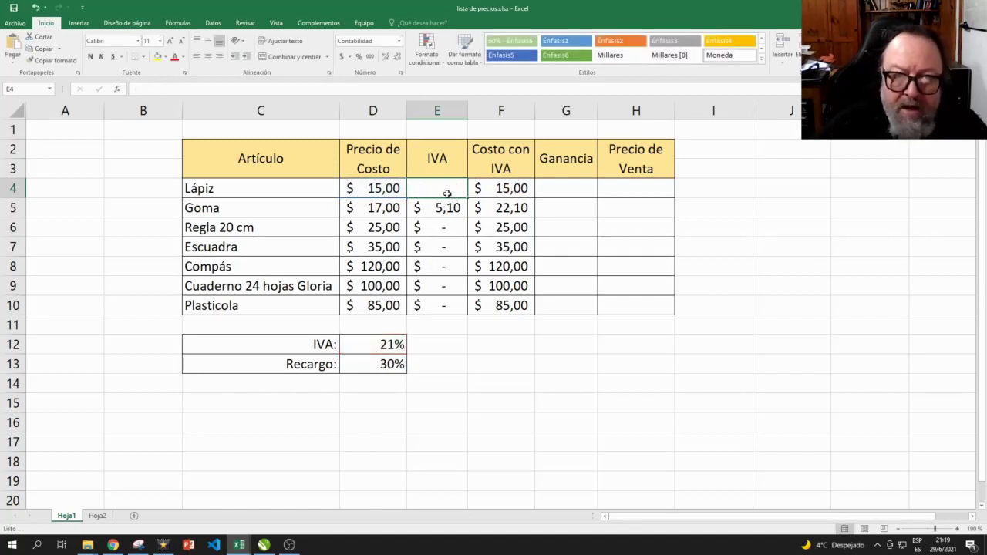
pyautogui.write('=')
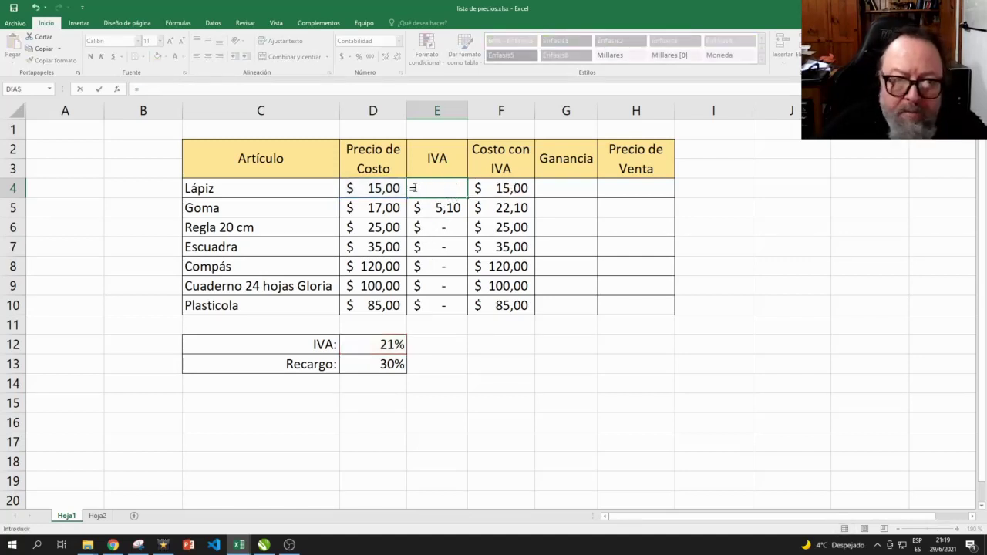
pyautogui.click(368, 190)
pyautogui.write('*D')
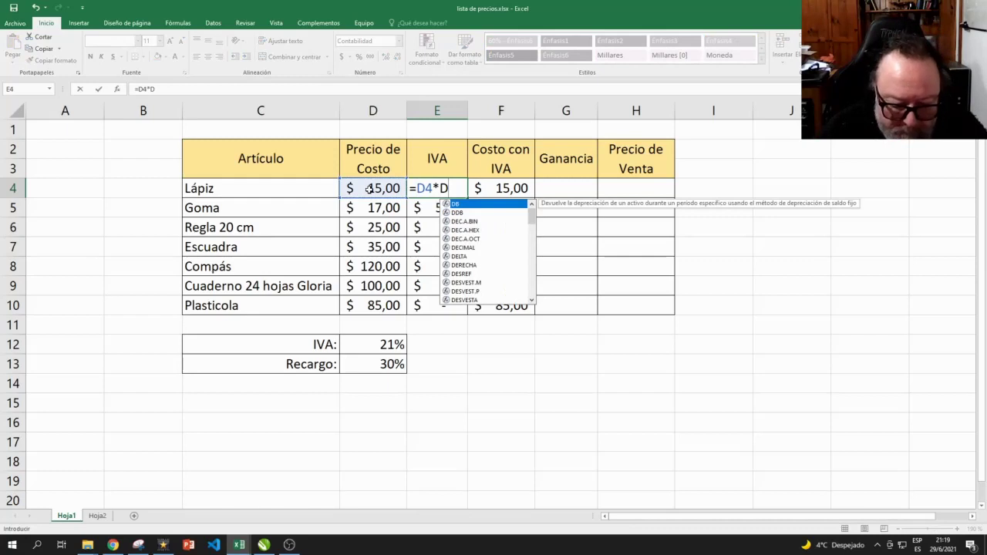
pyautogui.write('$12')
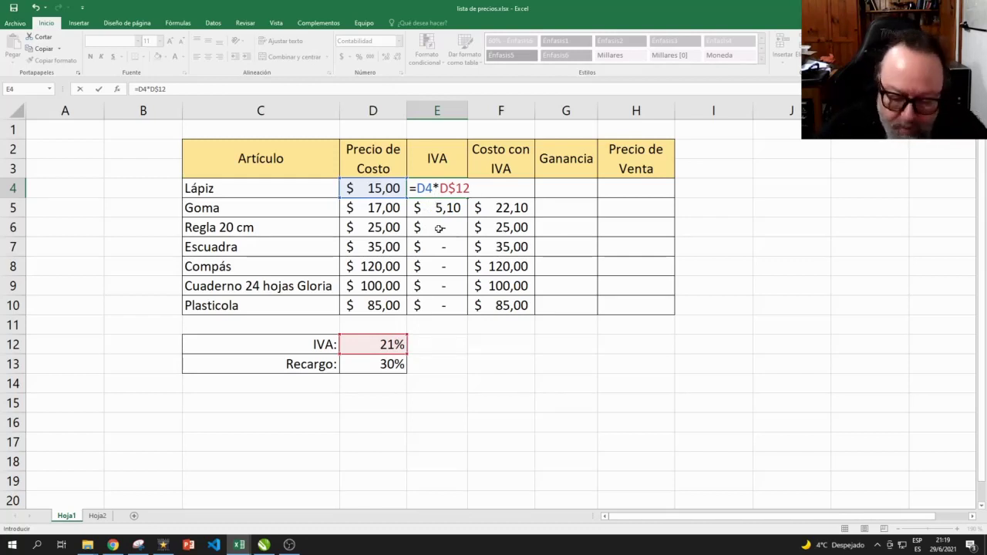
pyautogui.hotkey('ctrl', 'Return')
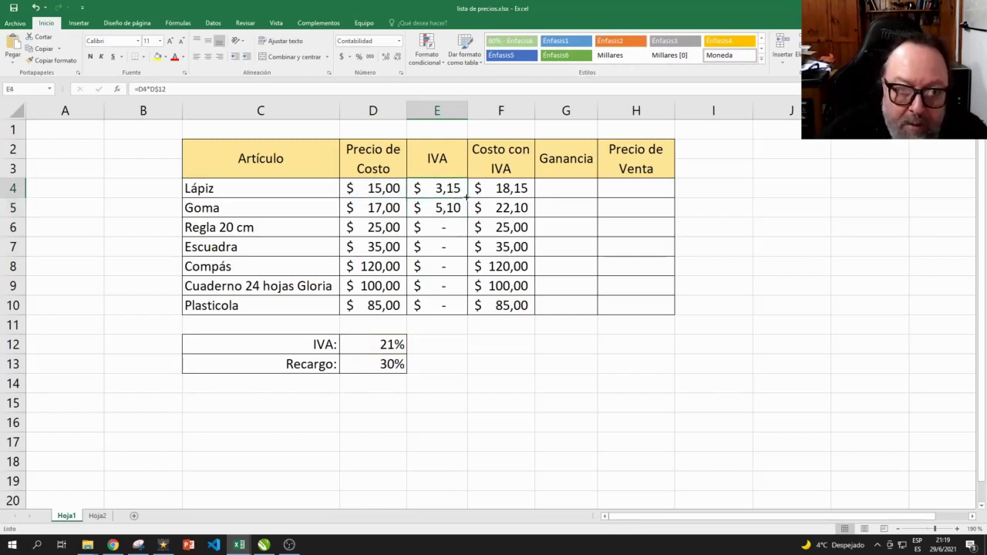
pyautogui.moveTo(466, 198); pyautogui.dragTo(461, 310)
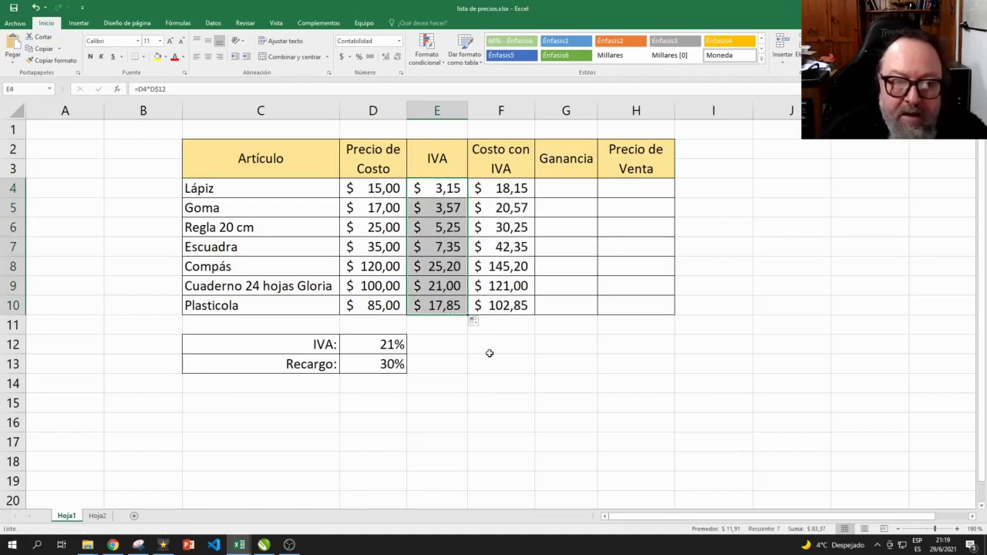
# Check the copied IVA formulas in E5 and E6 for their references to the price and rate cells
pyautogui.click(439, 188)
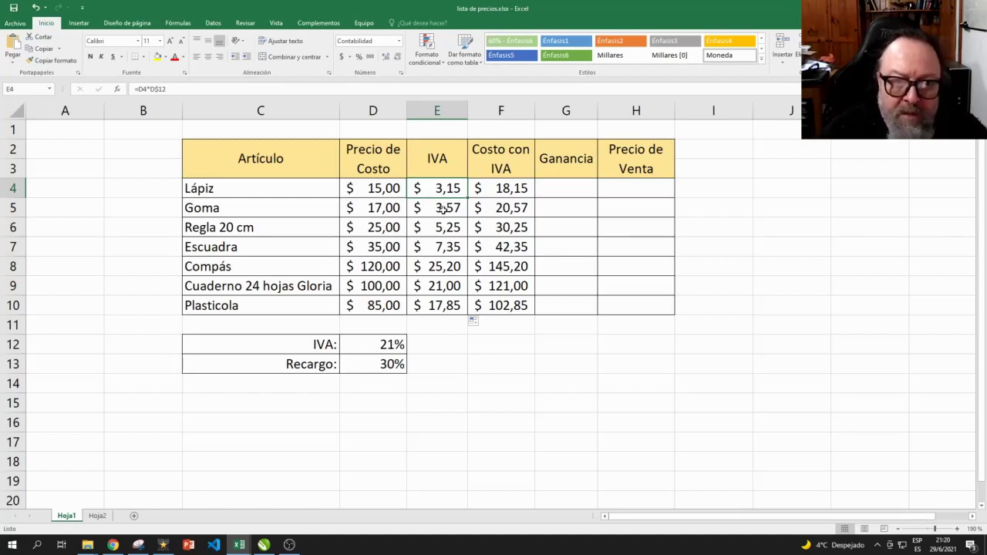
pyautogui.click(442, 208)
pyautogui.click(186, 89)
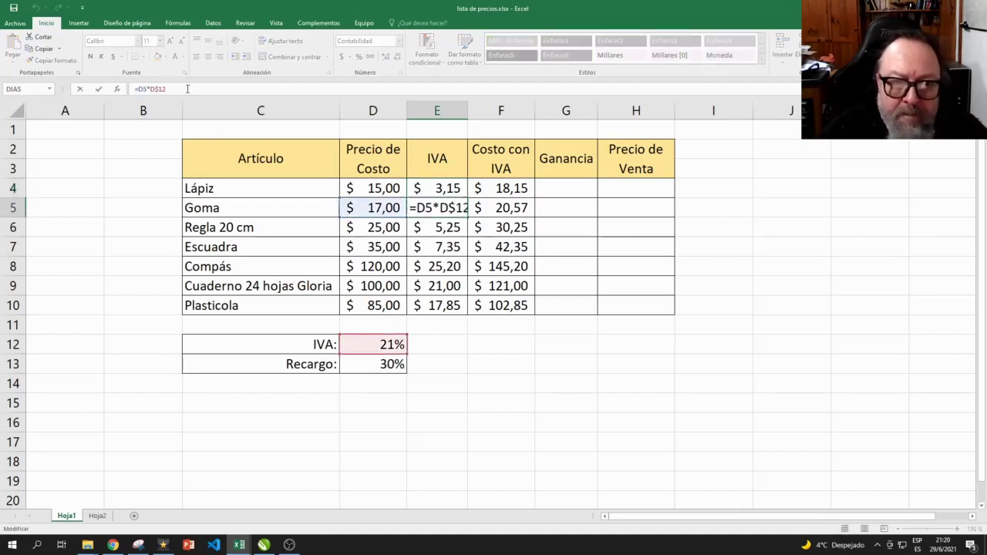
pyautogui.click(430, 231)
pyautogui.click(199, 94)
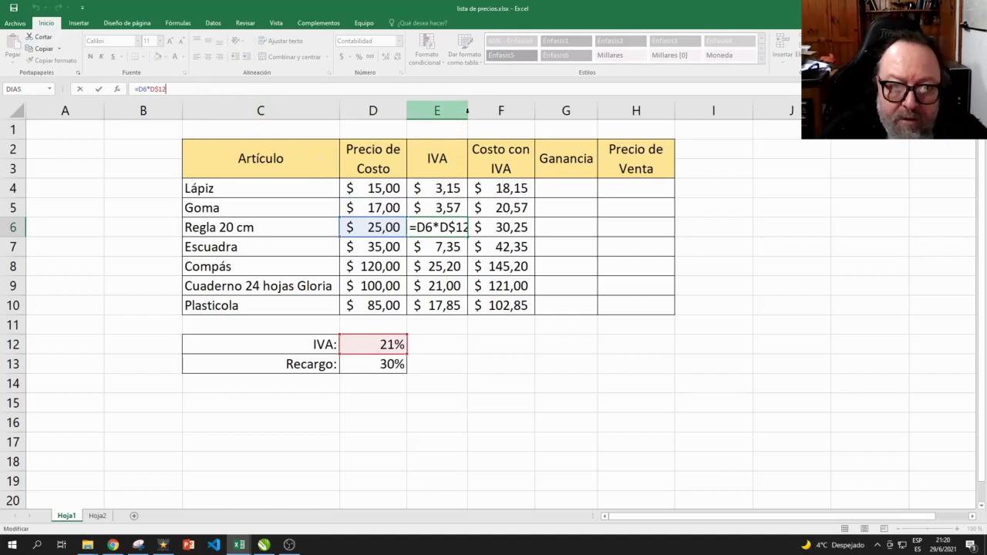
pyautogui.hotkey('ctrl', 'Return')
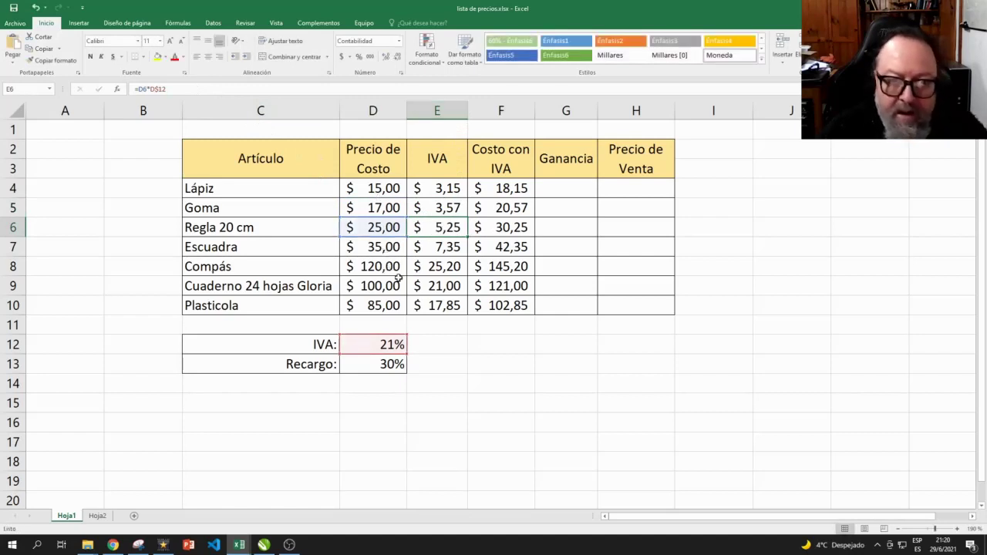
# Widen the IVA column slightly and check the copied formulas in E7, E8 and E9 for their price and rate references
pyautogui.moveTo(467, 111); pyautogui.dragTo(478, 111)
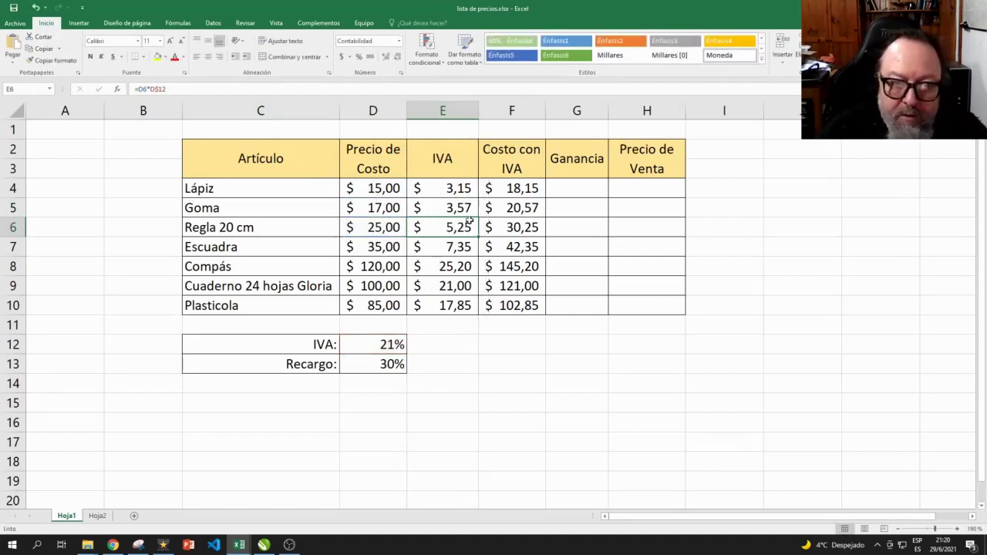
pyautogui.click(457, 247)
pyautogui.click(222, 89)
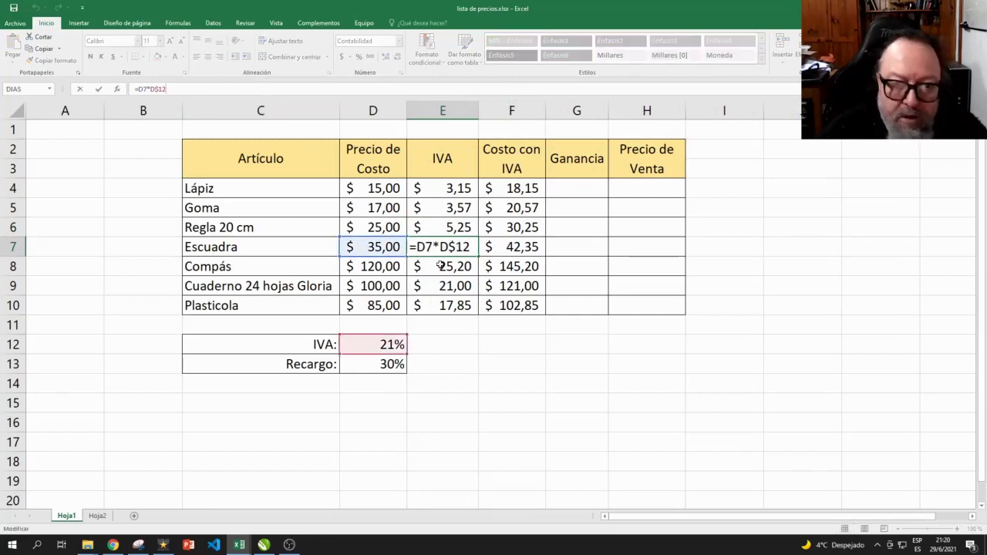
pyautogui.press('Return')
pyautogui.click(247, 89)
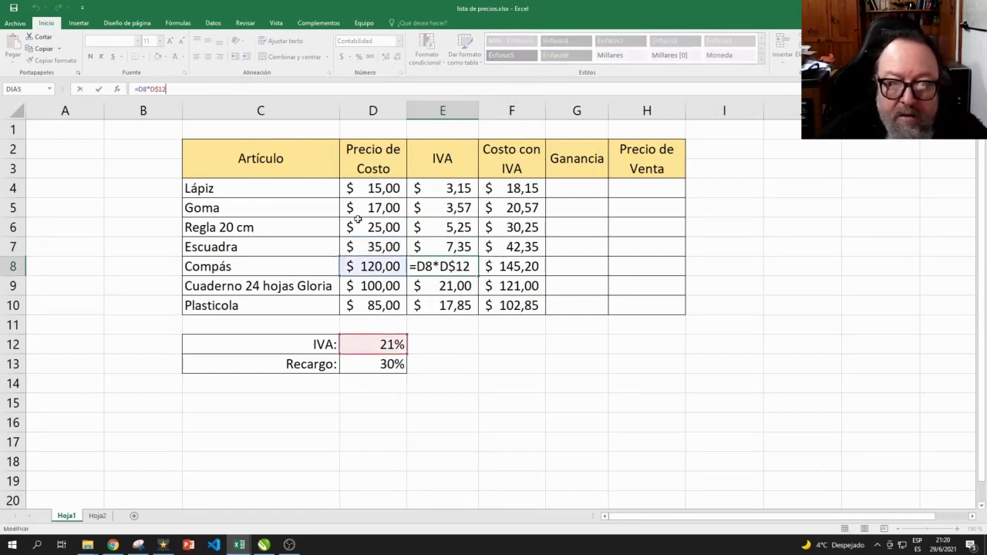
pyautogui.press('Return')
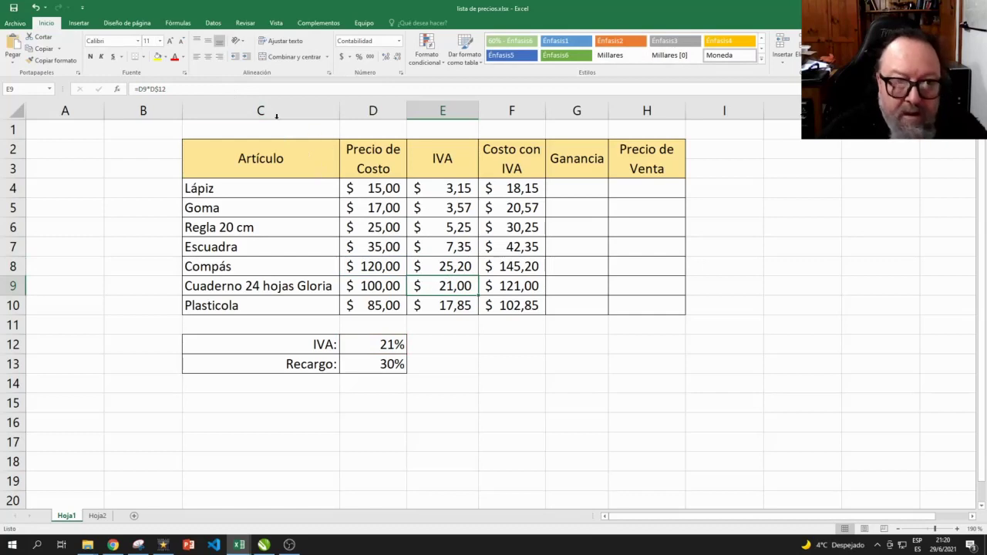
pyautogui.click(247, 89)
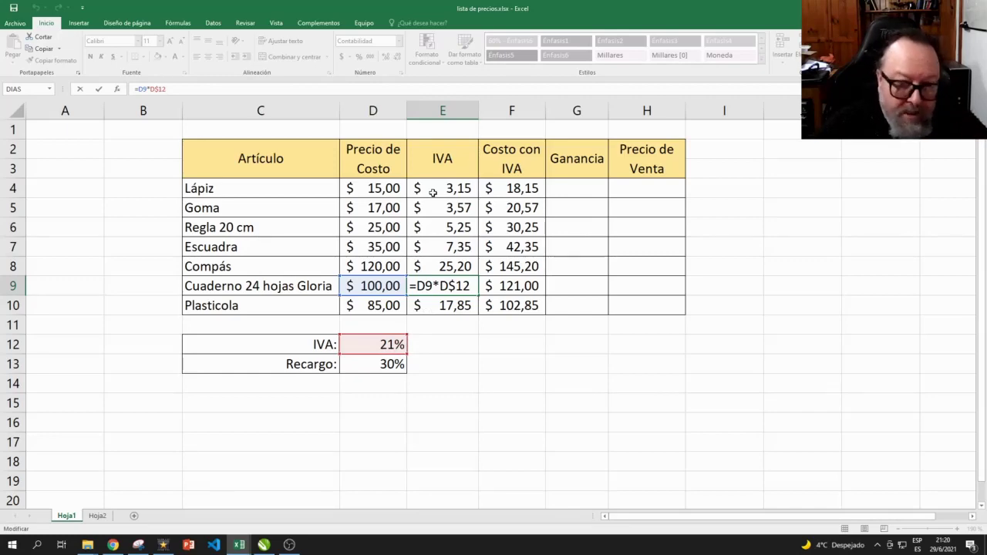
pyautogui.hotkey('ctrl', 'Return')
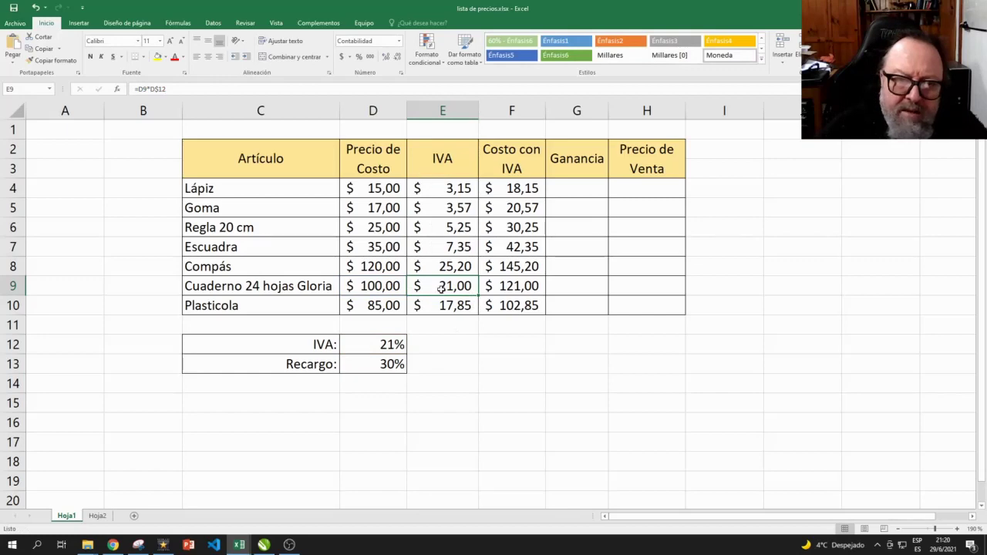
# Enter the article headings Lápiz, Goma, Regla and Compás across D15:G15, below the rate cells
pyautogui.scroll(-2, 413, 414)
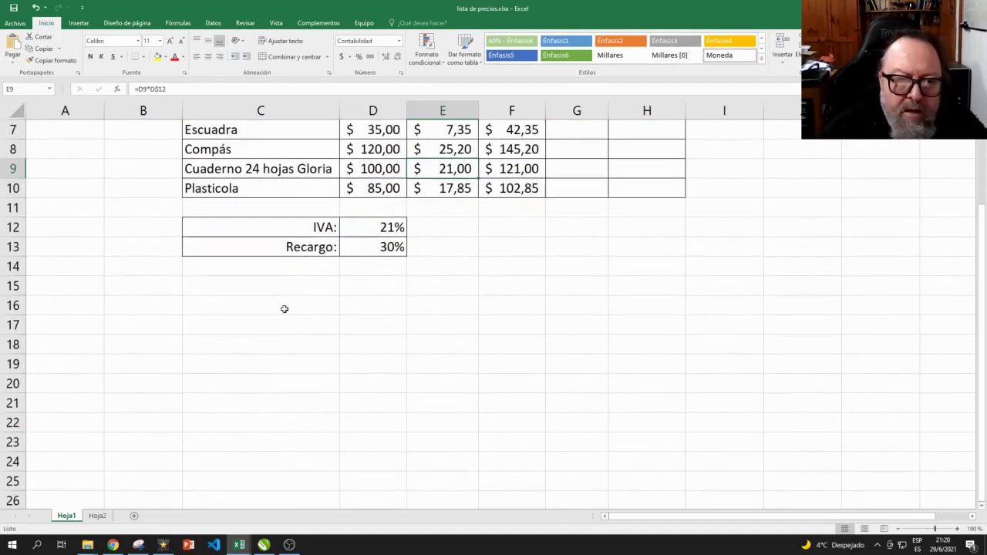
pyautogui.scroll(1, 327, 295)
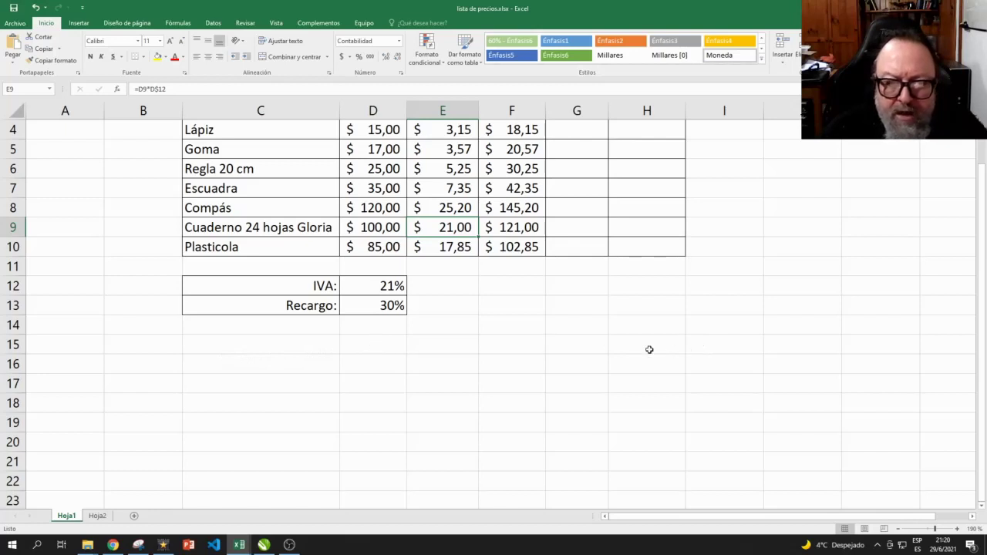
pyautogui.click(387, 348)
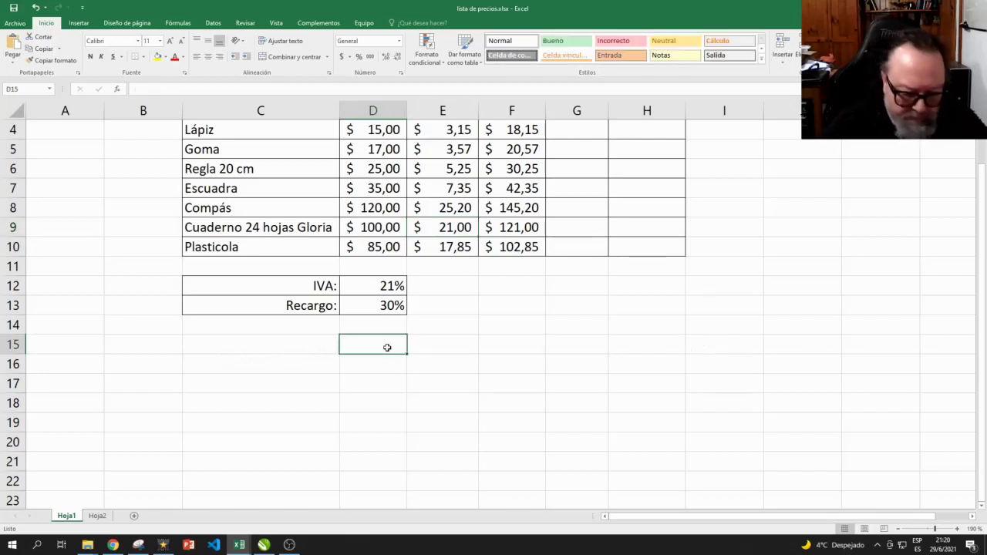
pyautogui.write('Lápiz')
pyautogui.press('Tab')
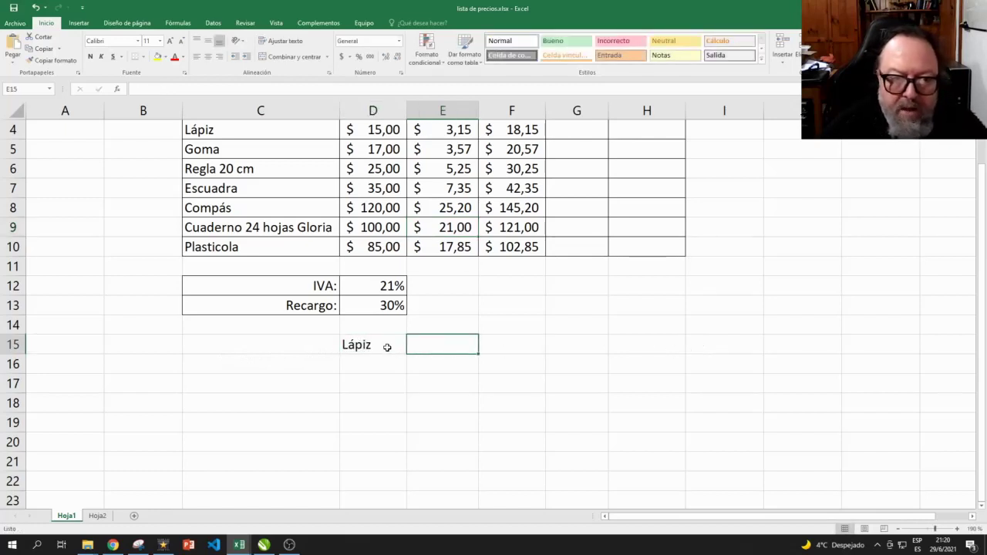
pyautogui.write('Regla')
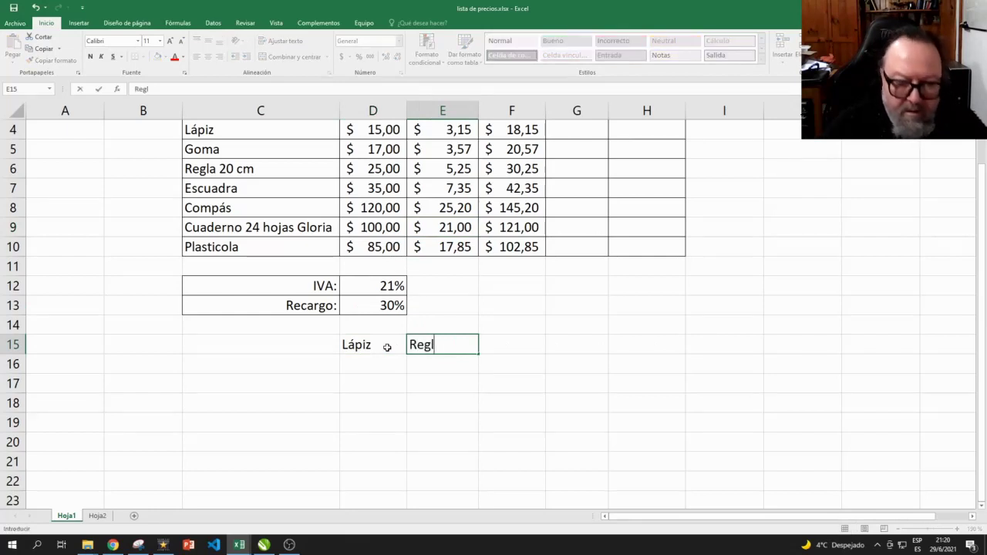
pyautogui.press('BackSpace')
pyautogui.press('BackSpace')
pyautogui.press('BackSpace')
pyautogui.press('BackSpace')
pyautogui.press('BackSpace')
pyautogui.write('Goma')
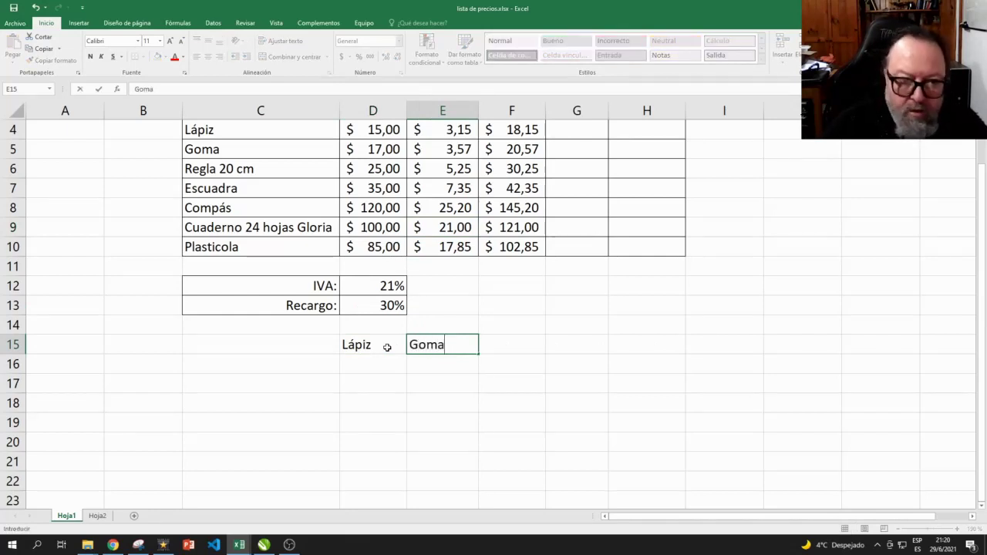
pyautogui.press('Tab')
pyautogui.write('Regla')
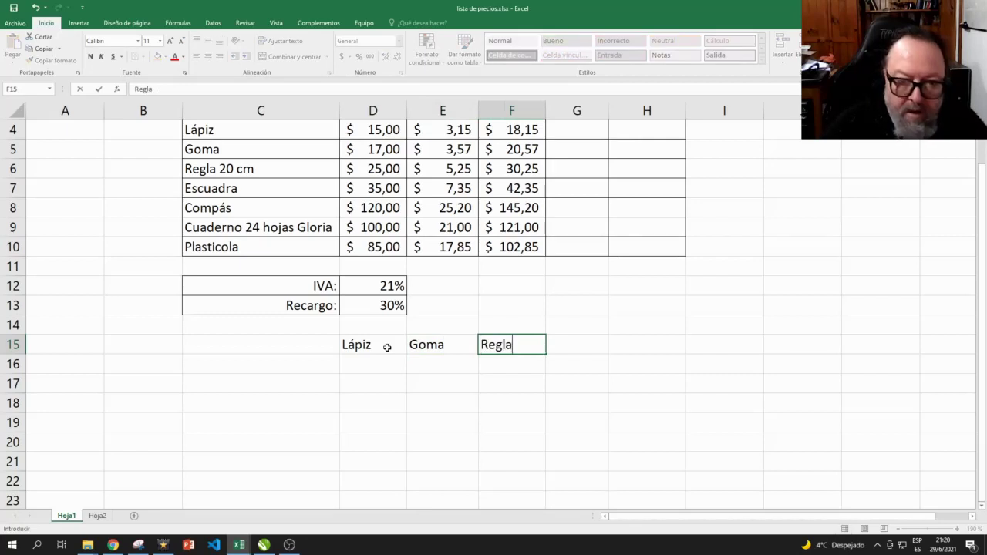
pyautogui.press('Tab')
pyautogui.write('Compás')
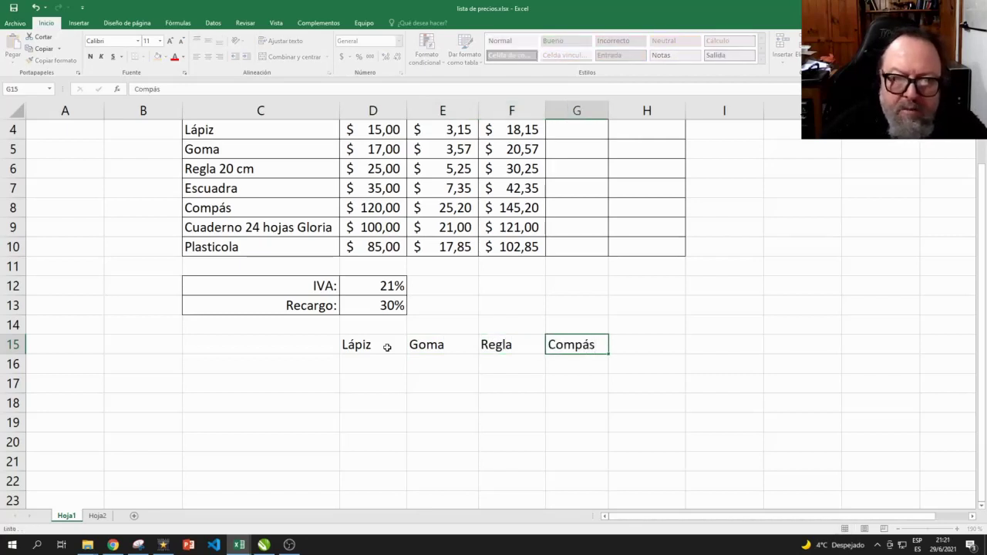
pyautogui.press('Return')
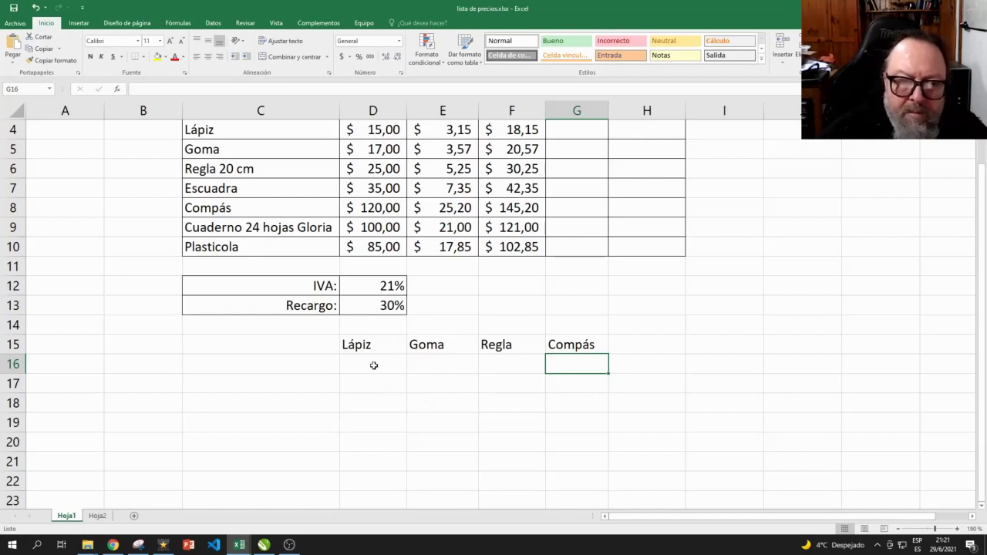
# Enter the cost prices 15, 17, 25 and 120 in D16:G16 under the article headings
pyautogui.scroll(1, 375, 365)
pyautogui.click(375, 423)
pyautogui.write('15')
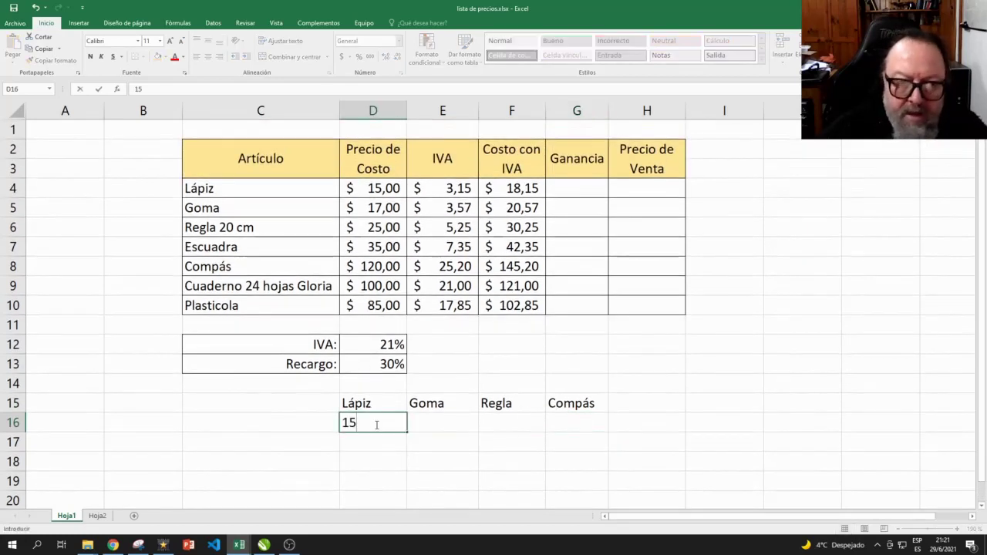
pyautogui.press('Tab')
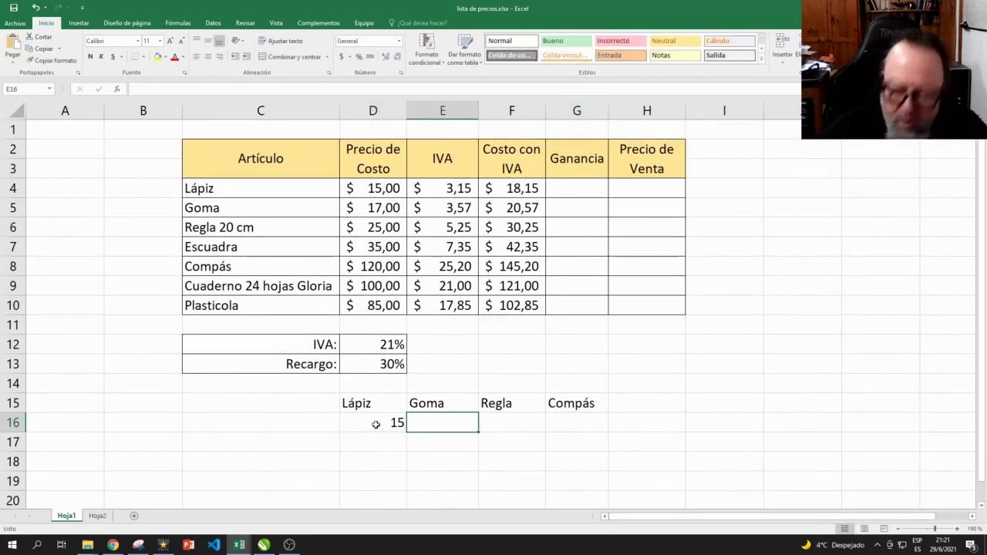
pyautogui.write('17')
pyautogui.press('Tab')
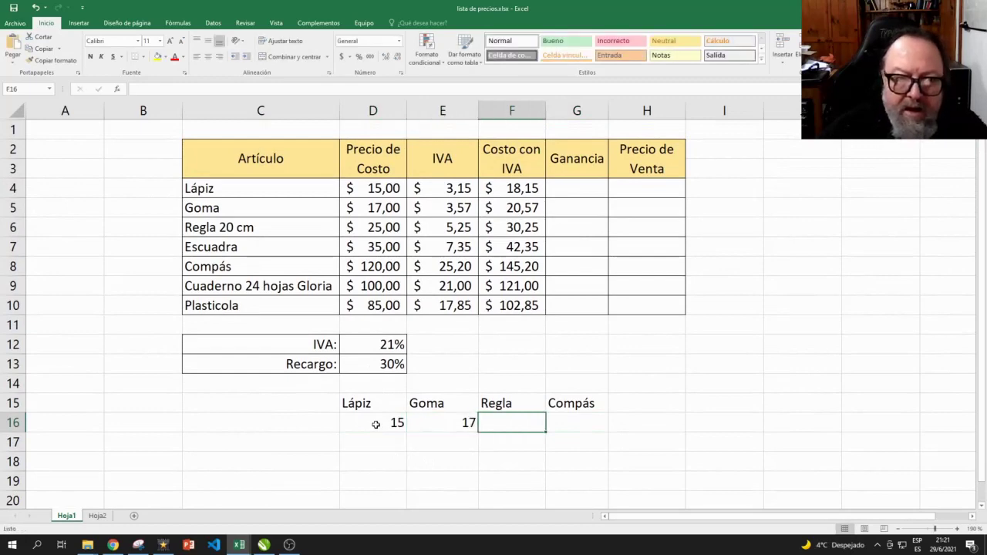
pyautogui.write('25')
pyautogui.press('Tab')
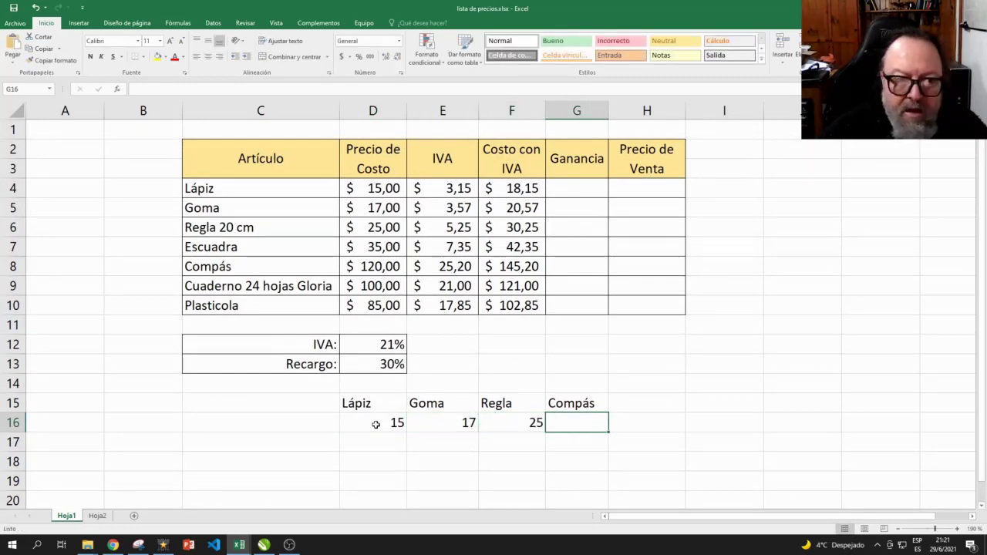
pyautogui.write('120')
pyautogui.press('Return')
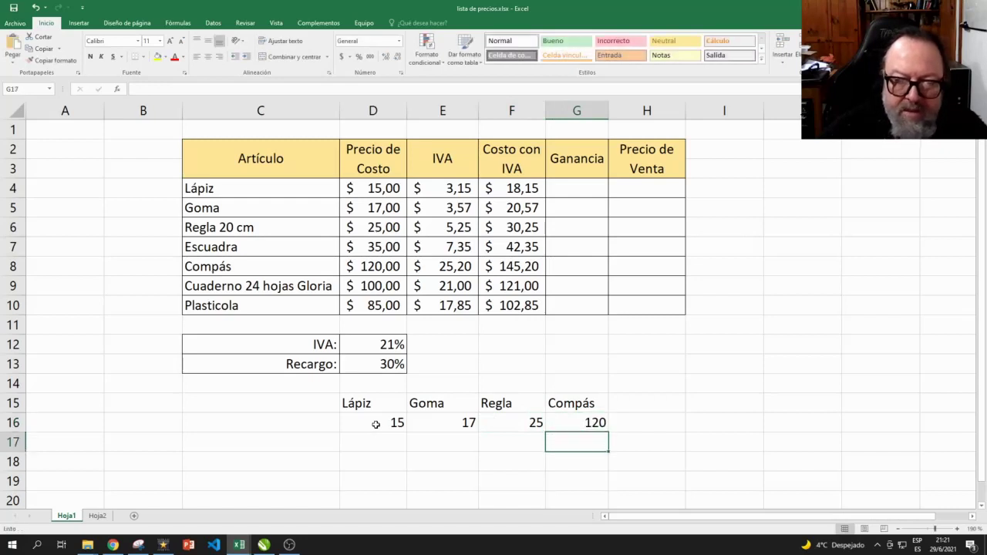
# Label rows 16 and 17 in column C as Precio de Costo and IVA, and align both labels right
pyautogui.click(276, 426)
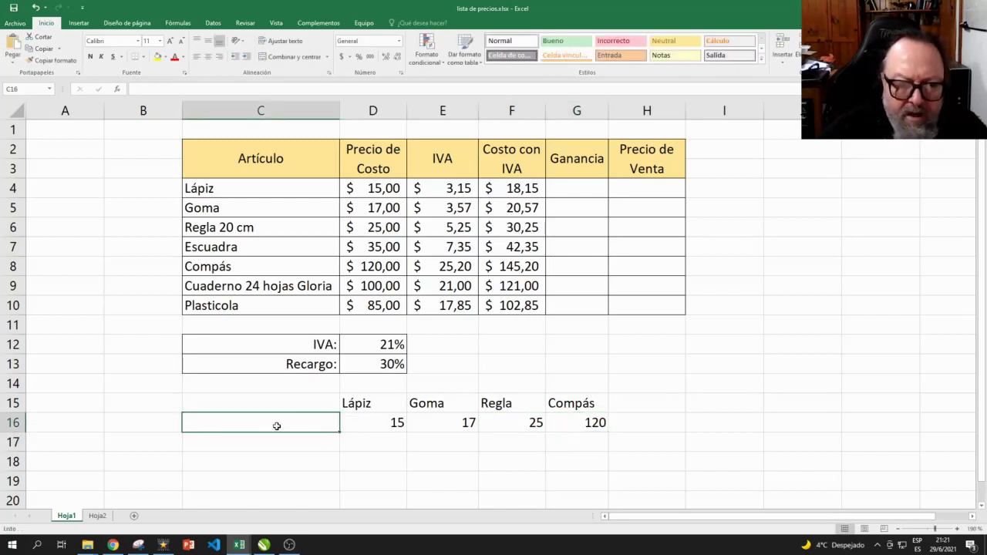
pyautogui.write('Precio de Costo')
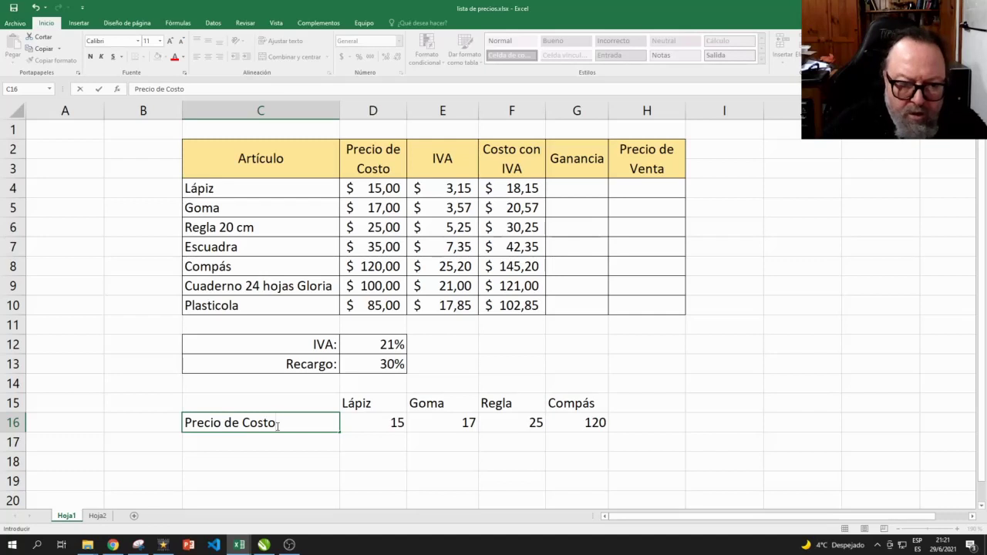
pyautogui.press('Return')
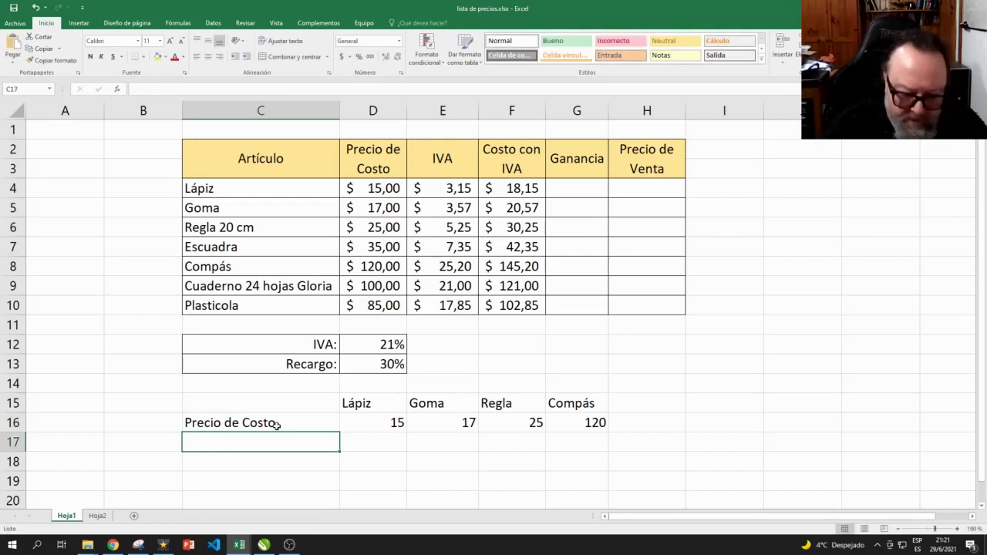
pyautogui.write('IVA')
pyautogui.click(150, 406)
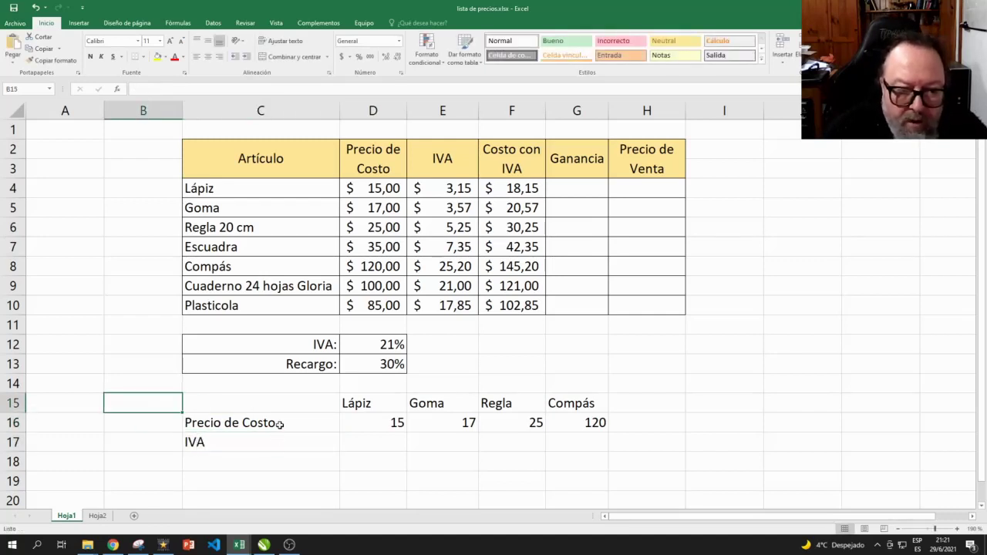
pyautogui.moveTo(280, 425); pyautogui.dragTo(278, 438)
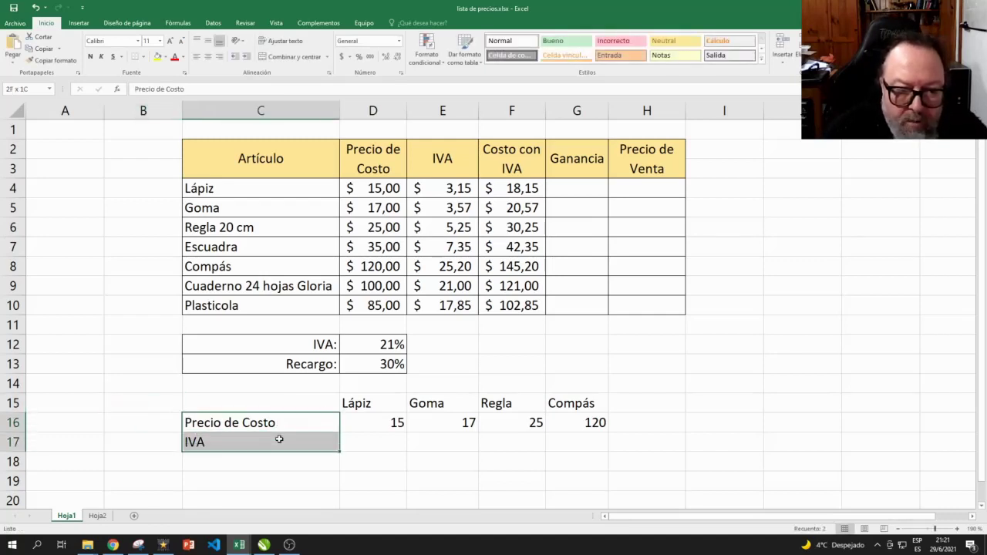
pyautogui.click(221, 57)
# Apply all borders to the horizontal price table in C15:G17
pyautogui.click(327, 404)
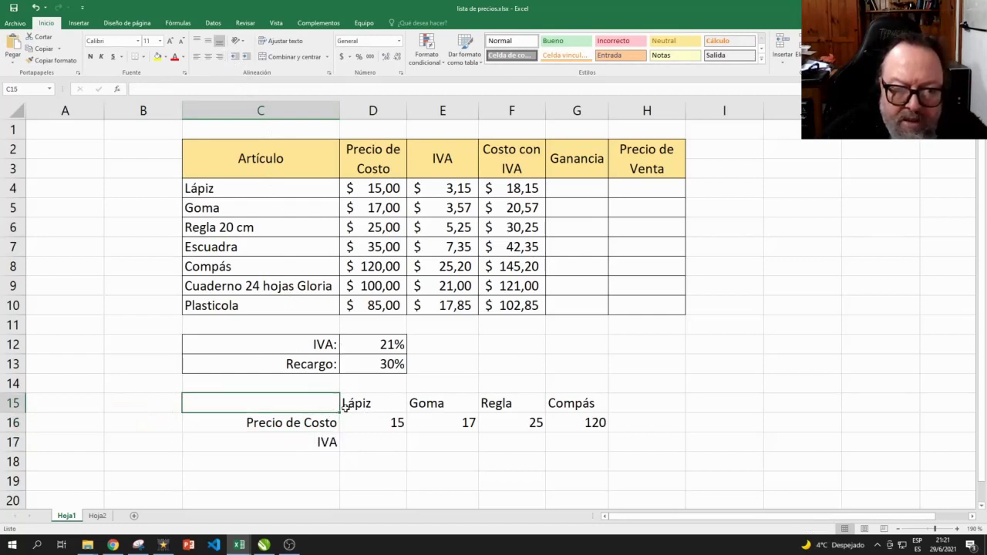
pyautogui.moveTo(345, 407); pyautogui.dragTo(588, 444)
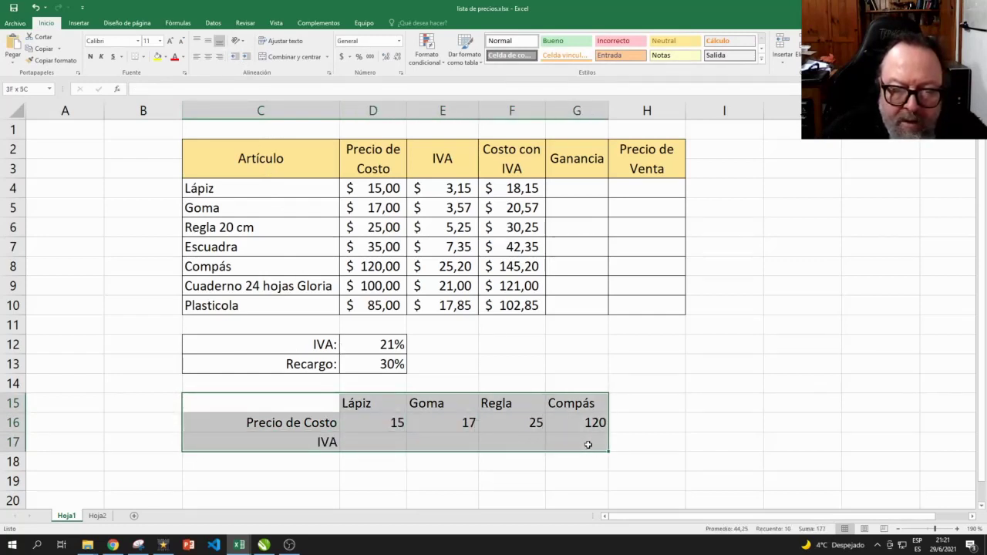
pyautogui.click(143, 58)
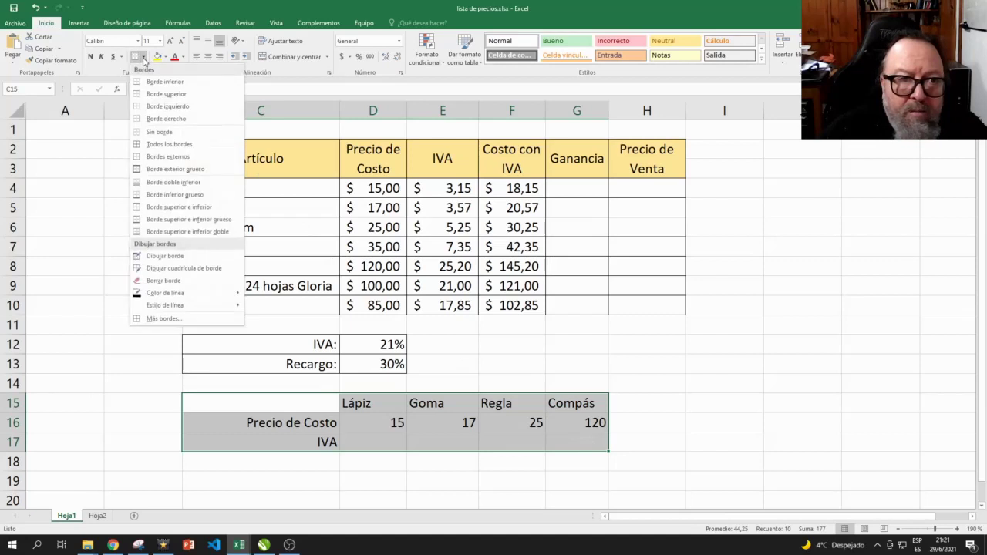
pyautogui.click(168, 144)
pyautogui.click(640, 417)
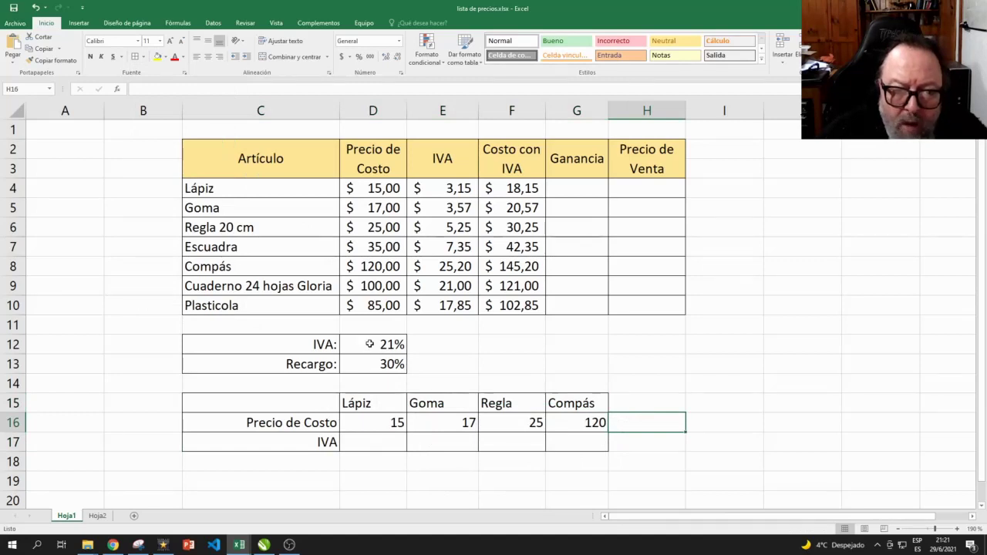
# Calculate the IVA for Lápiz in D17 with the formula =D16*D12
pyautogui.click(448, 188)
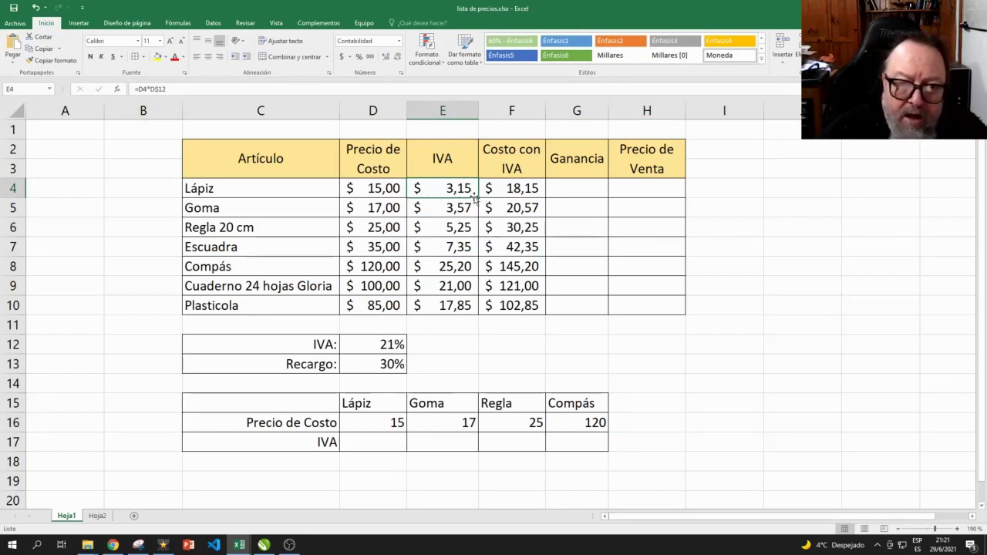
pyautogui.click(375, 441)
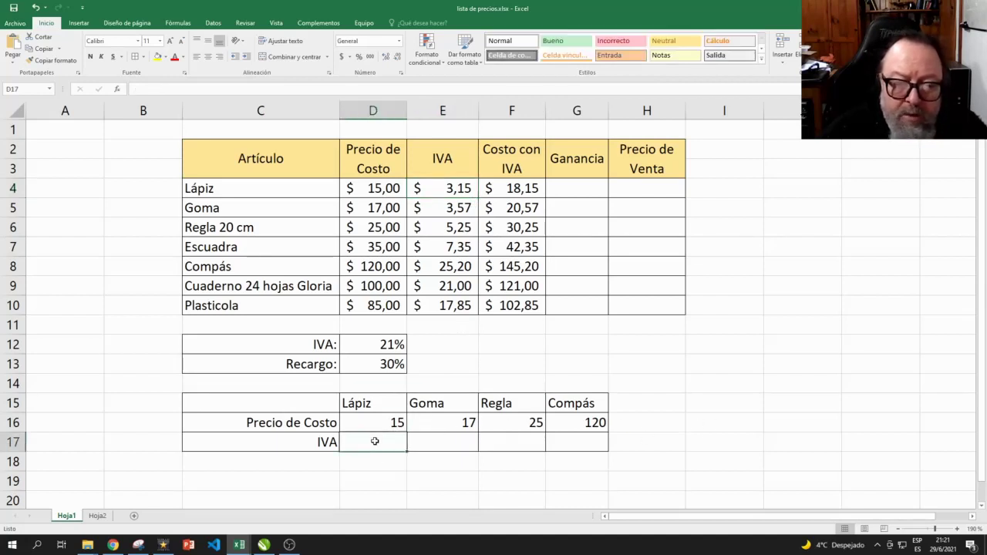
pyautogui.write('=')
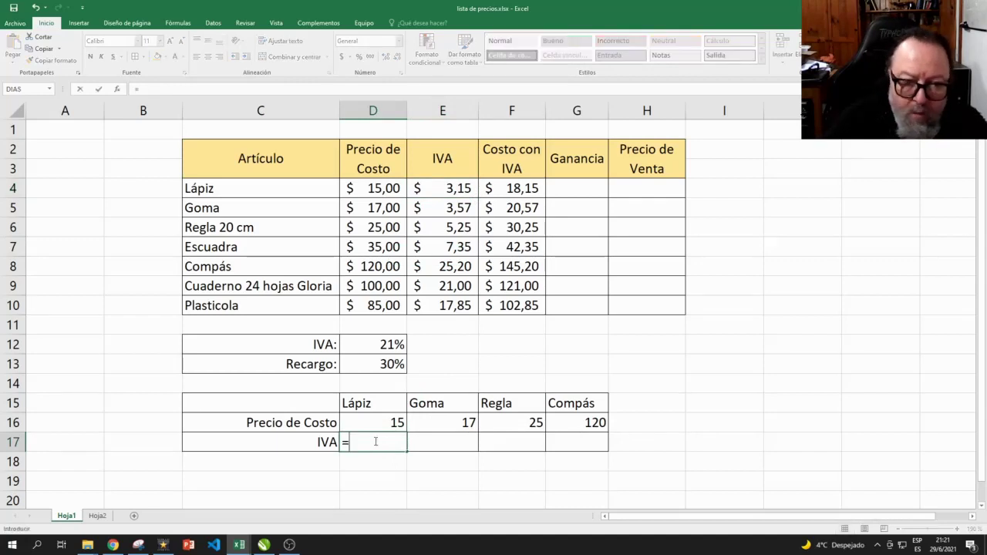
pyautogui.click(373, 423)
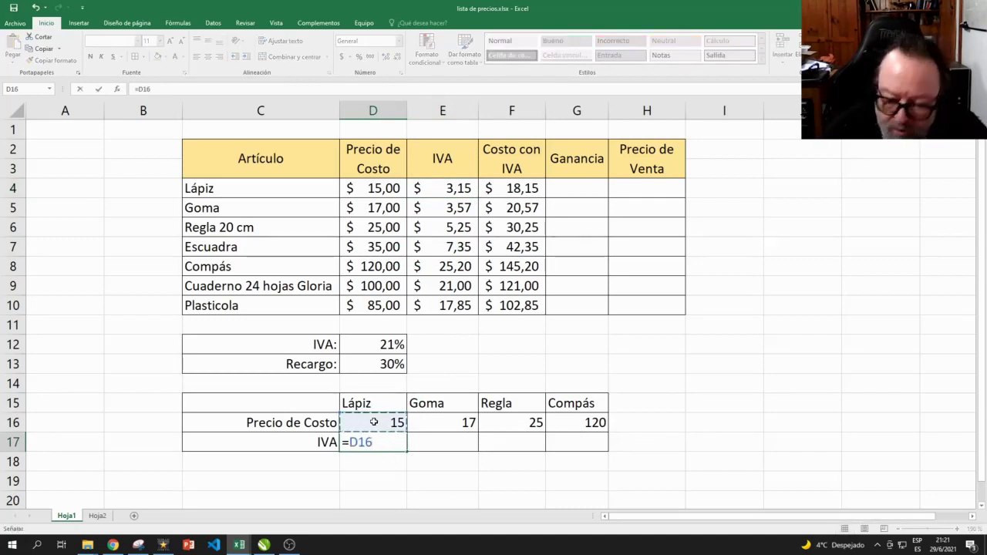
pyautogui.write('*')
pyautogui.click(364, 345)
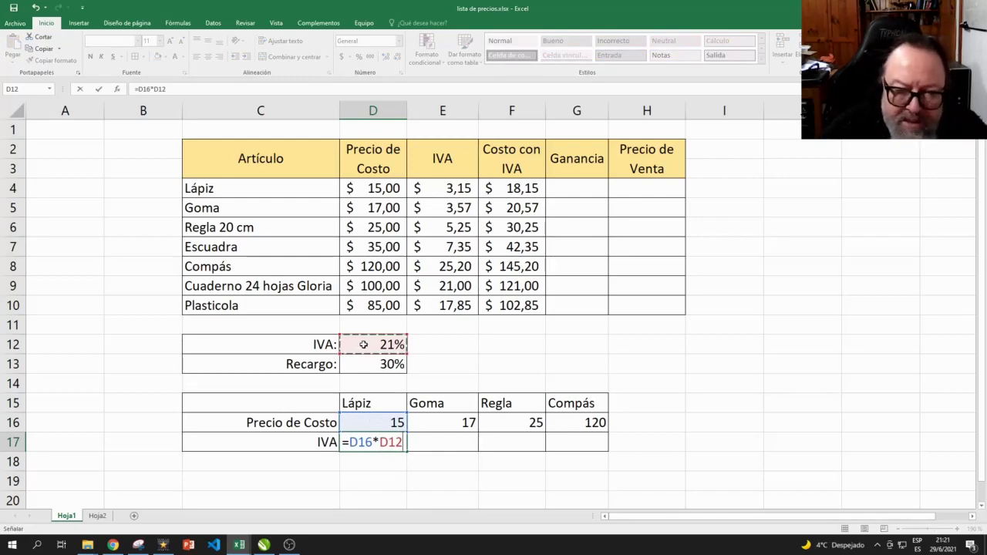
pyautogui.press('Return')
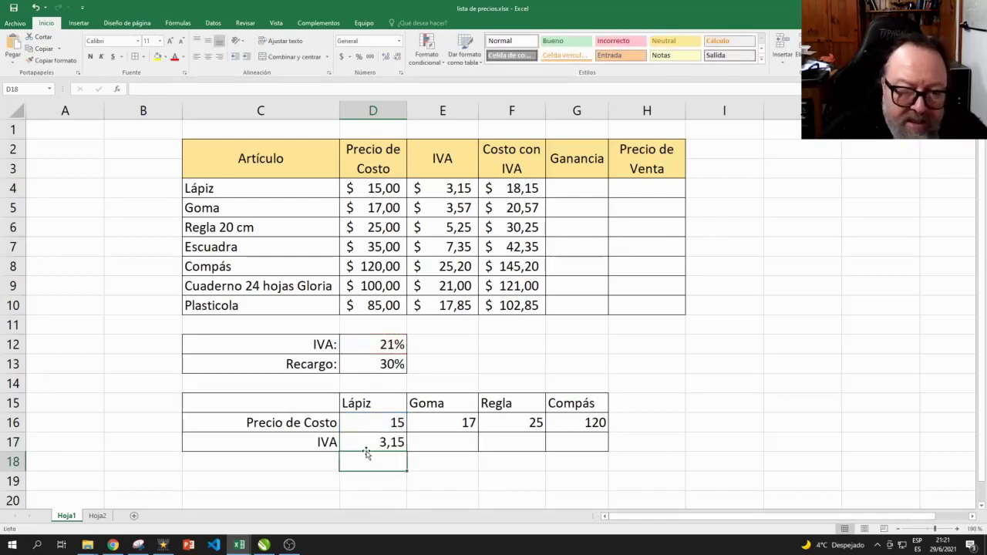
# Copy the Lápiz IVA formula from D17 across E17:G17 and examine the cell references in the copies
pyautogui.click(392, 446)
pyautogui.moveTo(406, 452); pyautogui.dragTo(582, 462)
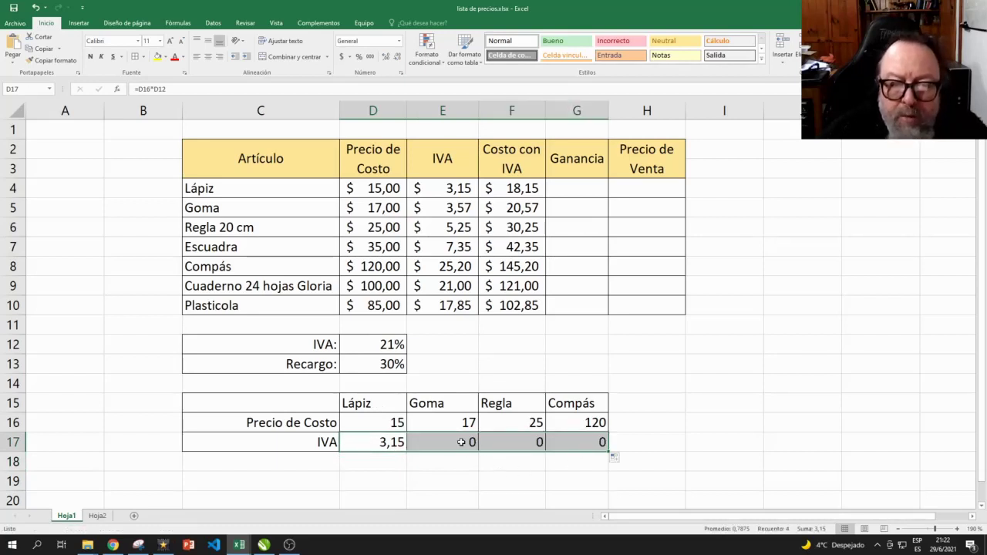
pyautogui.click(391, 442)
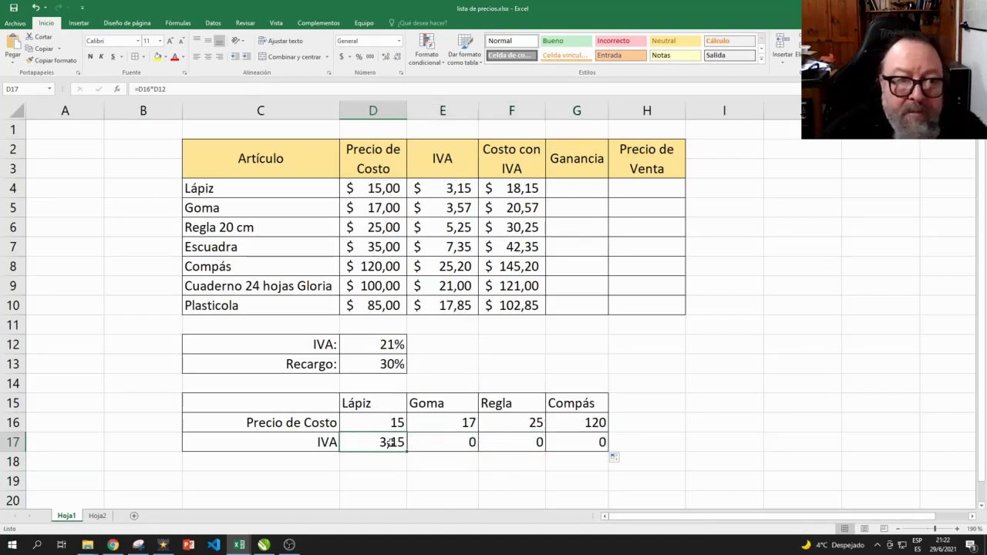
pyautogui.click(439, 442)
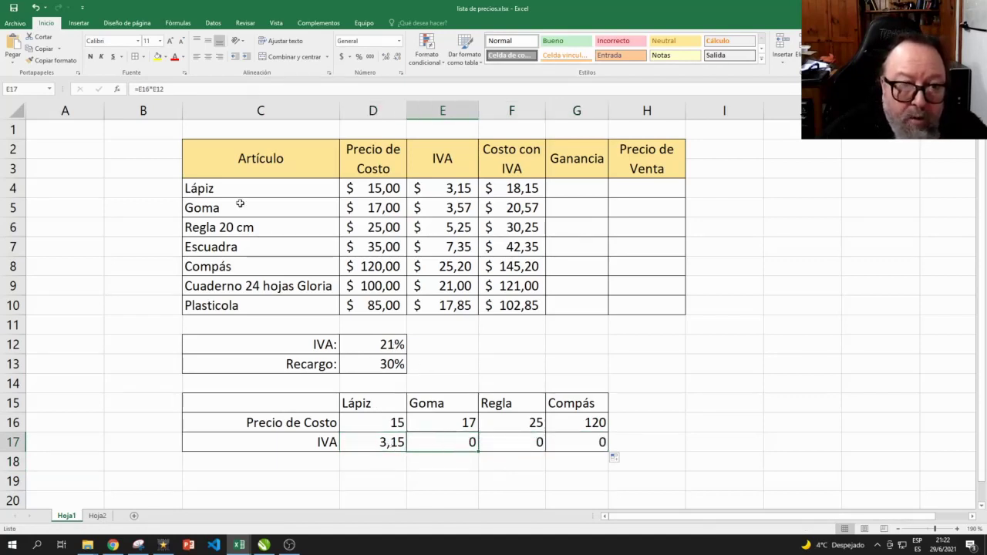
pyautogui.click(207, 92)
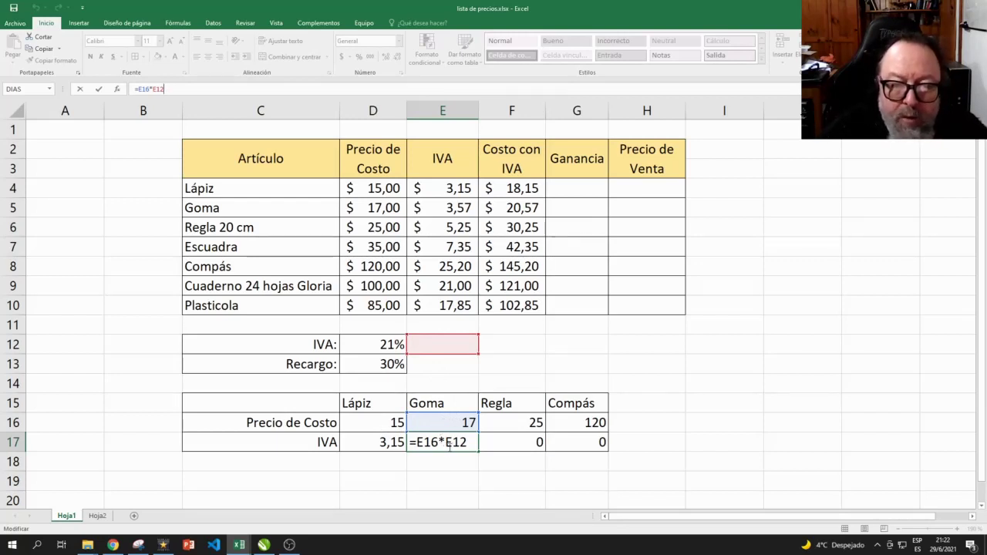
pyautogui.click(510, 448)
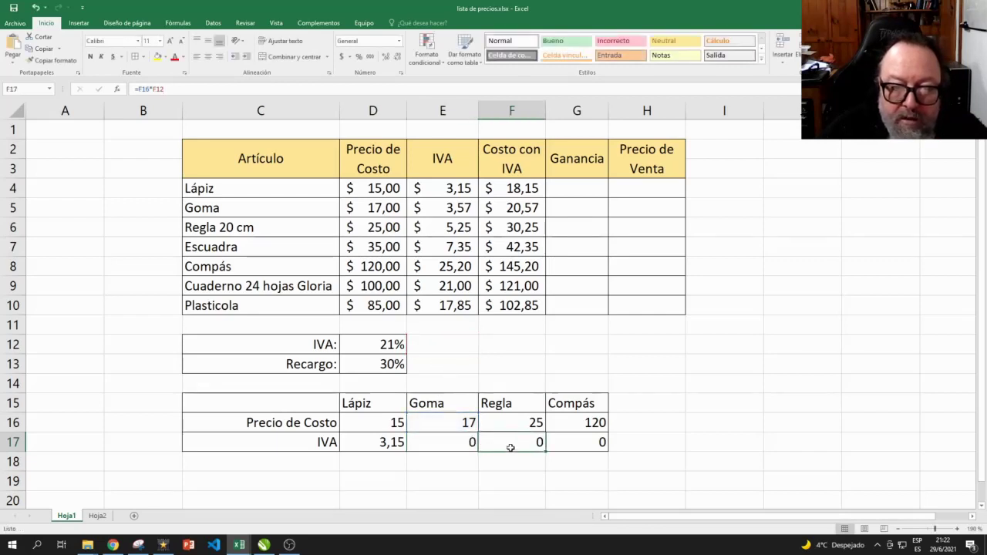
pyautogui.press('F2')
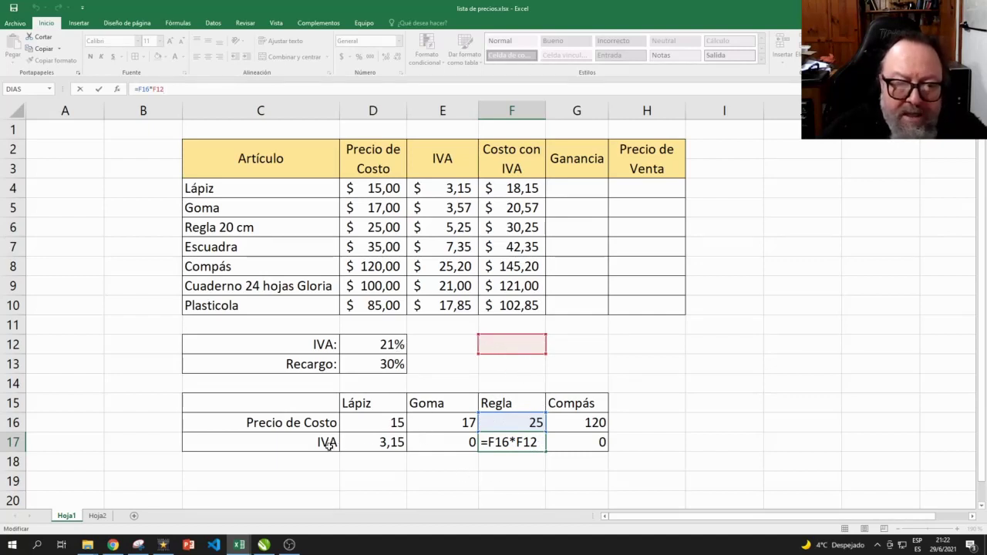
# Fix the column of the IVA rate reference in D17 with =D16*$D12 and copy the formula across E17:G17
pyautogui.click(372, 442)
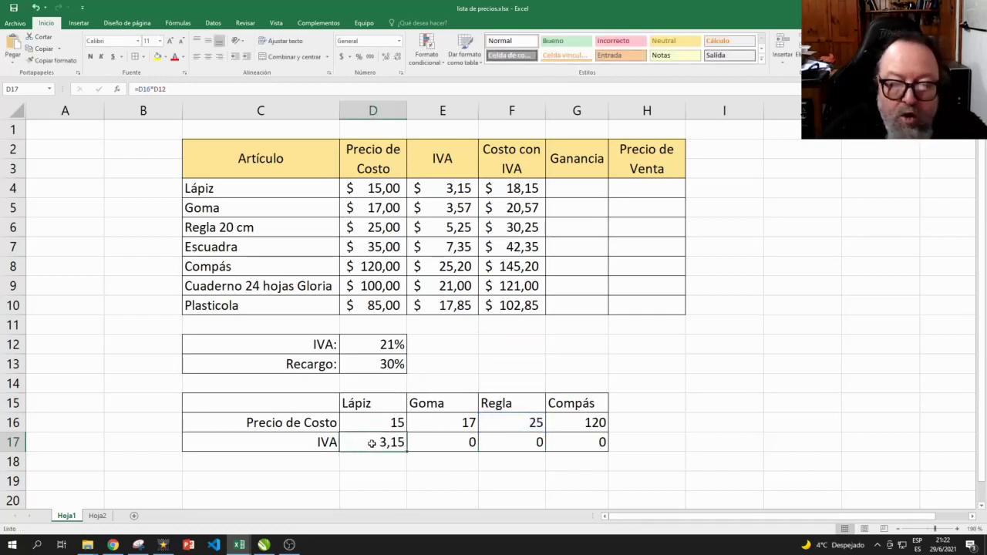
pyautogui.click(175, 86)
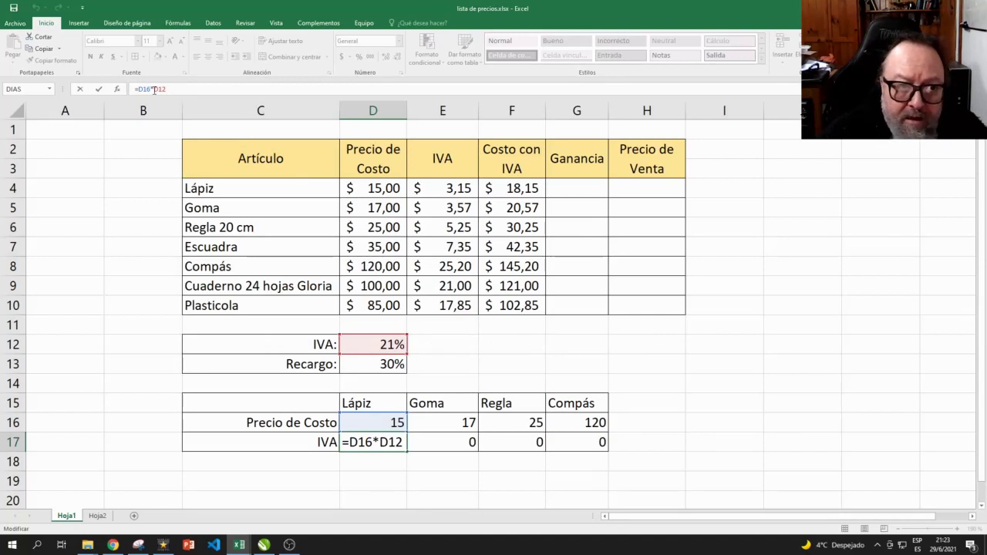
pyautogui.click(374, 442)
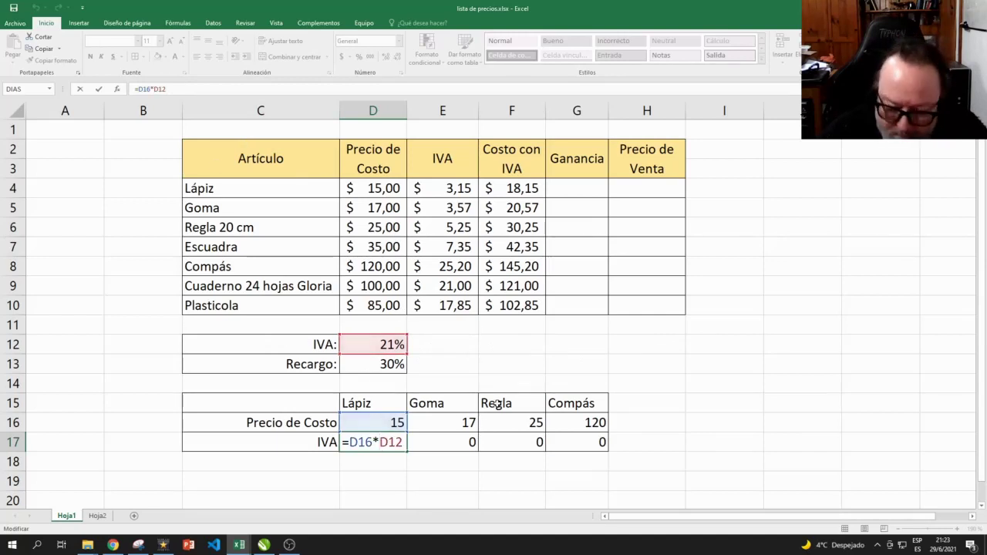
pyautogui.write('$')
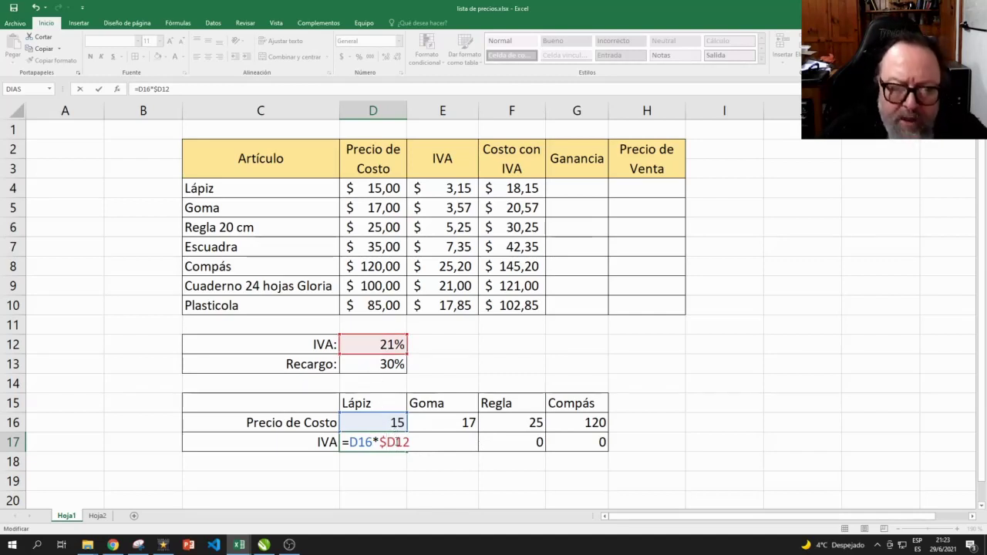
pyautogui.press('Return')
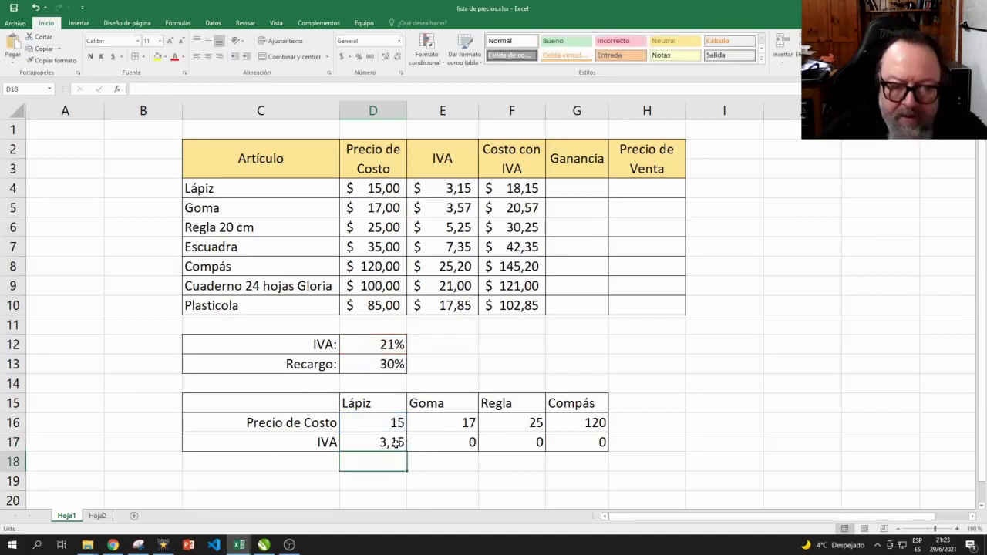
pyautogui.click(390, 442)
pyautogui.moveTo(407, 454); pyautogui.dragTo(584, 454)
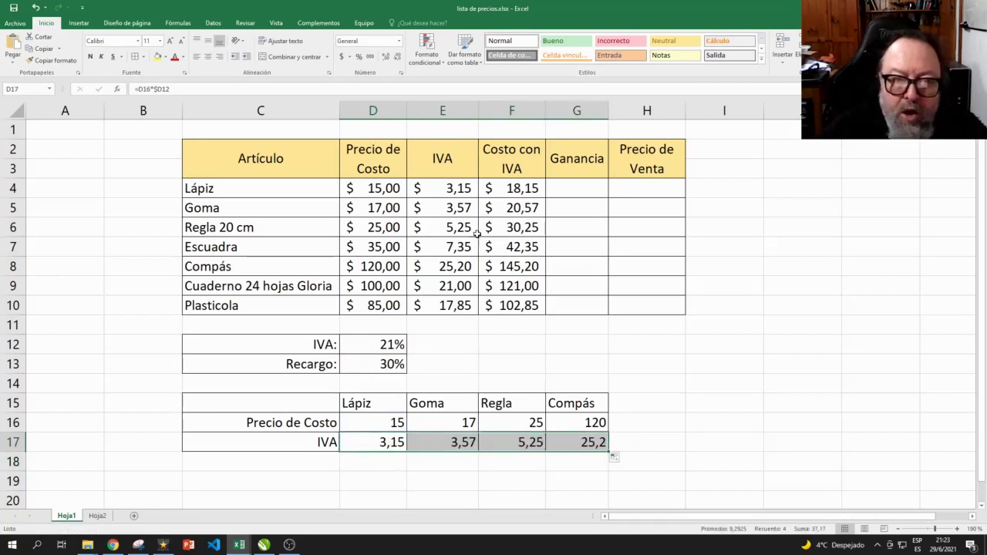
# Compare the IVA formulas for Regla 20 cm and Compás in column E with the references used in E17
pyautogui.click(475, 230)
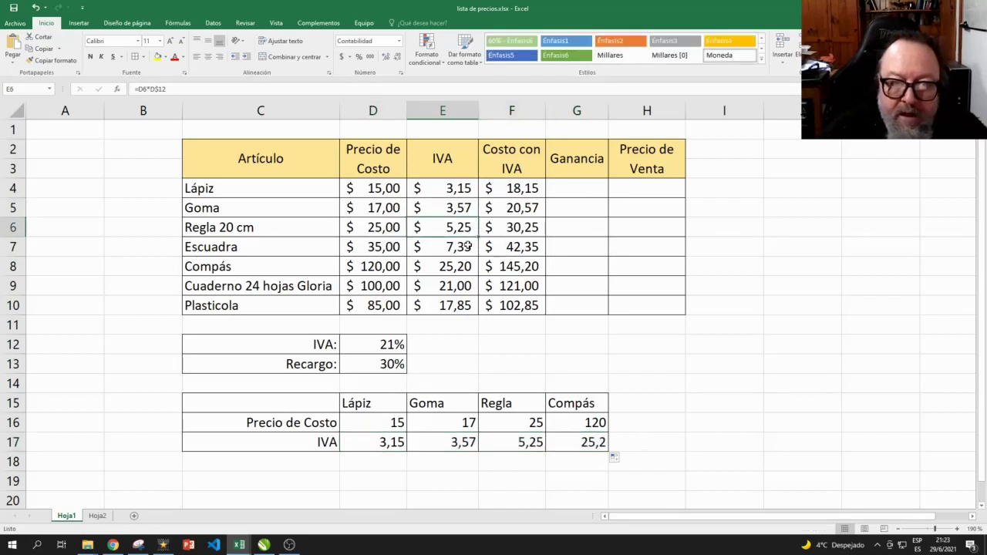
pyautogui.click(463, 267)
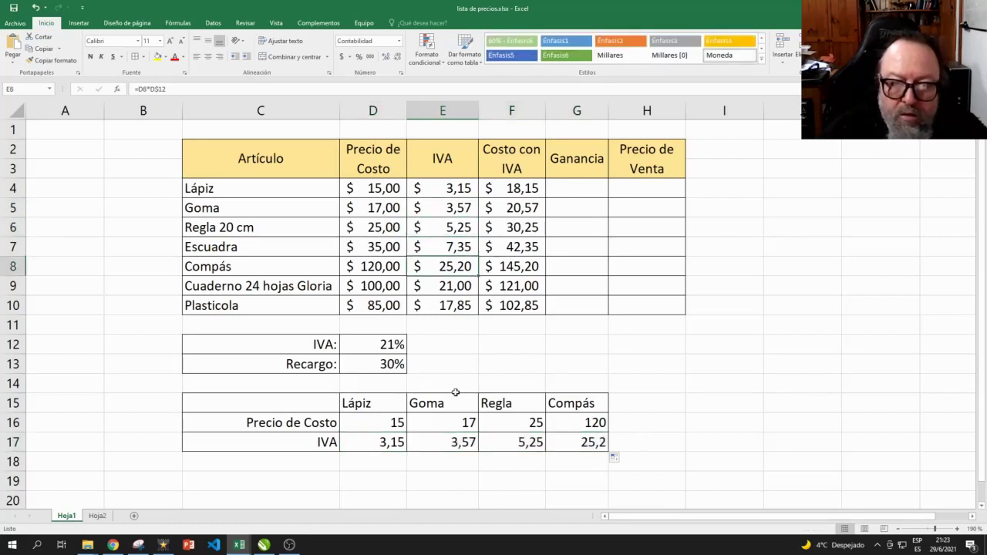
pyautogui.click(439, 441)
pyautogui.click(226, 88)
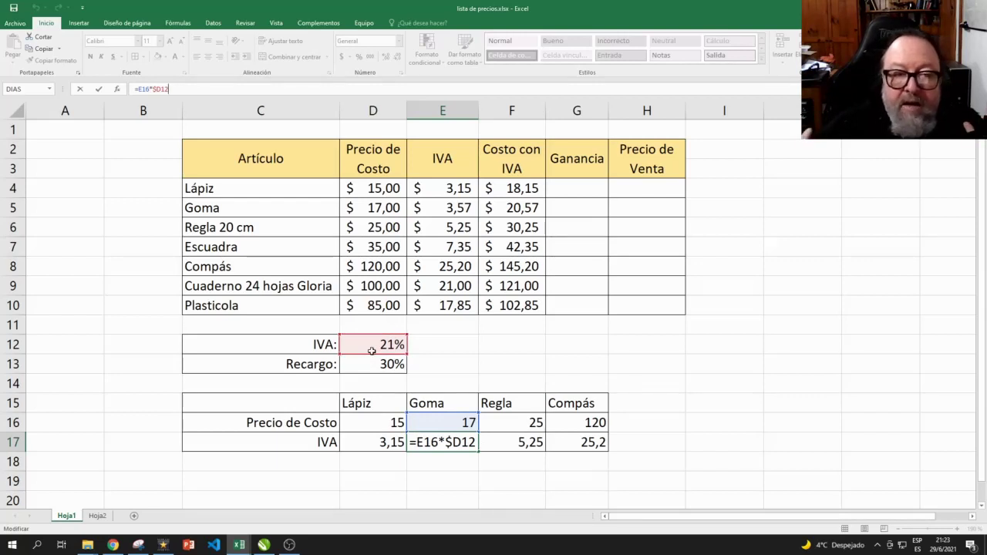
pyautogui.click(461, 484)
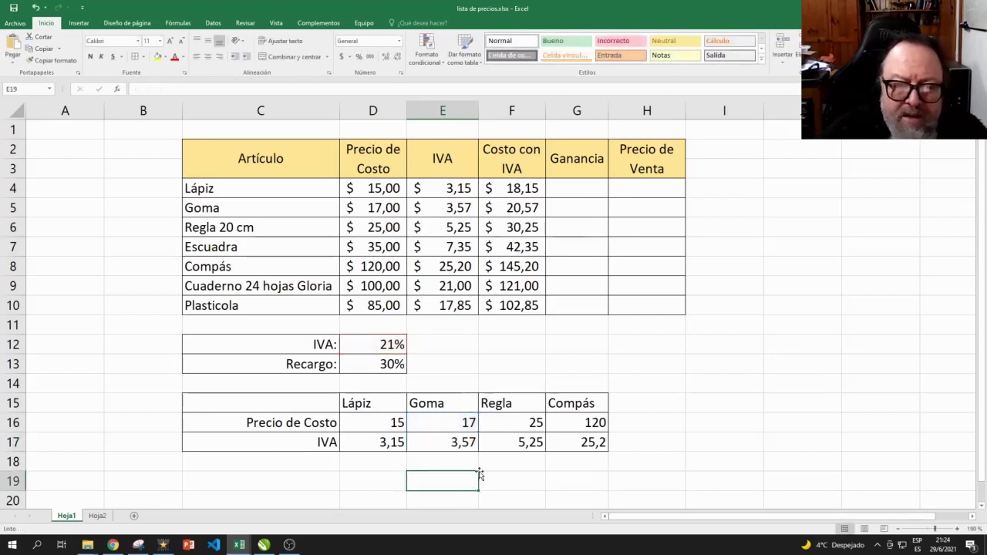
# Make the IVA rate reference for Lápiz in E4 fully absolute with the formula =D4*$D$12
pyautogui.click(441, 190)
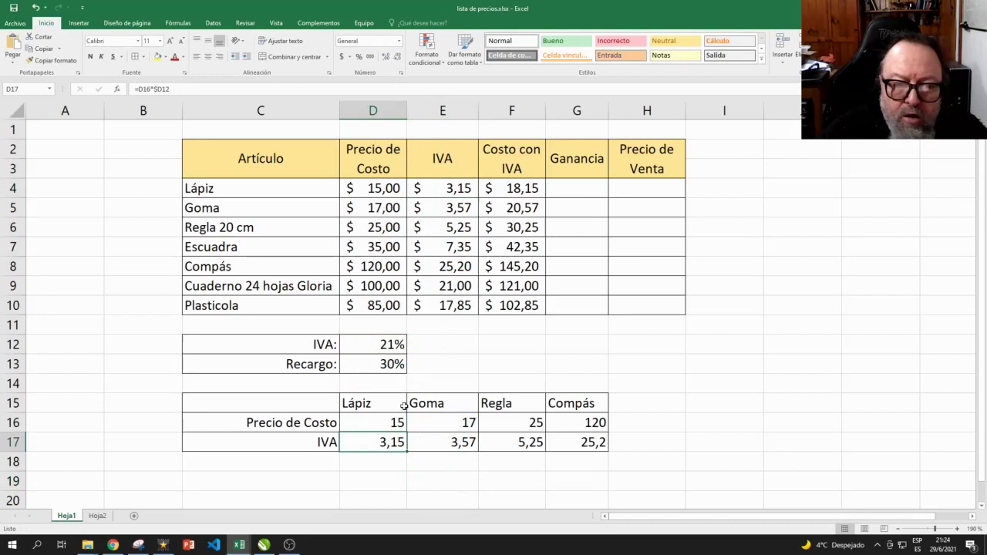
pyautogui.click(455, 189)
pyautogui.click(158, 89)
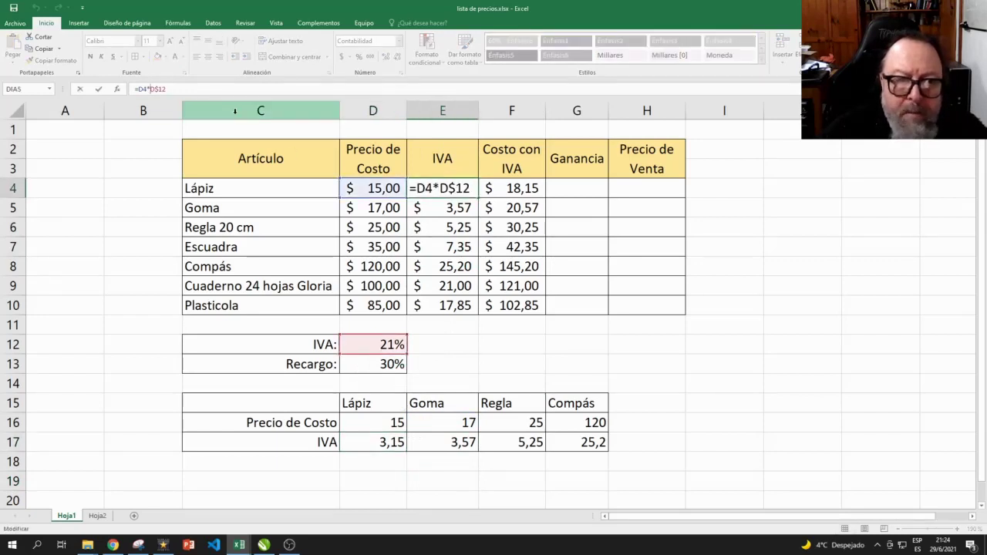
pyautogui.write('$')
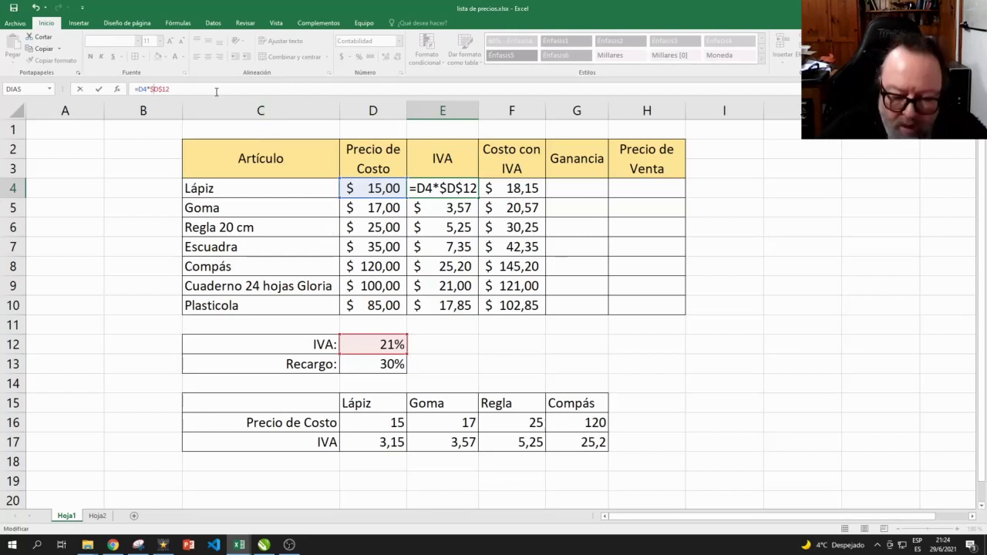
pyautogui.press('Return')
pyautogui.click(445, 190)
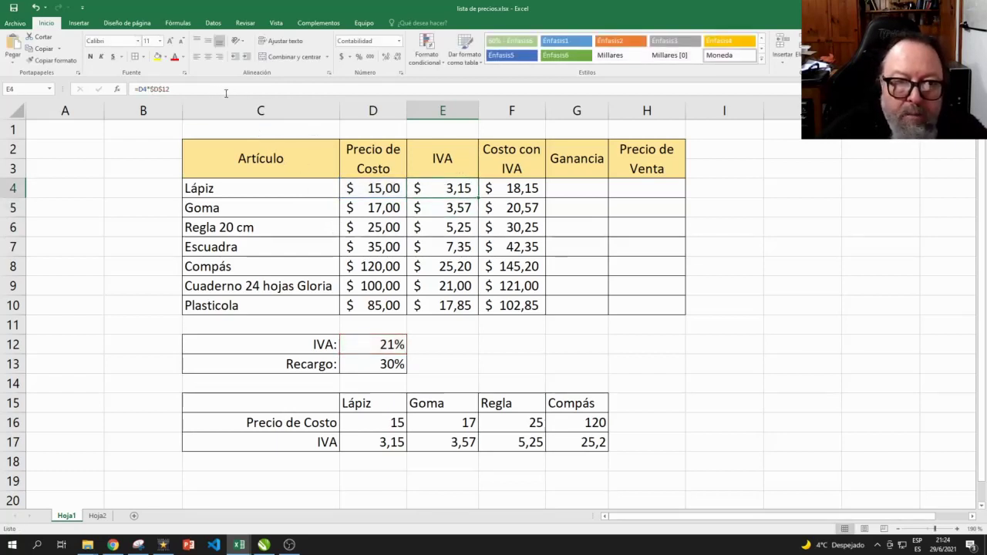
pyautogui.doubleClick(444, 190)
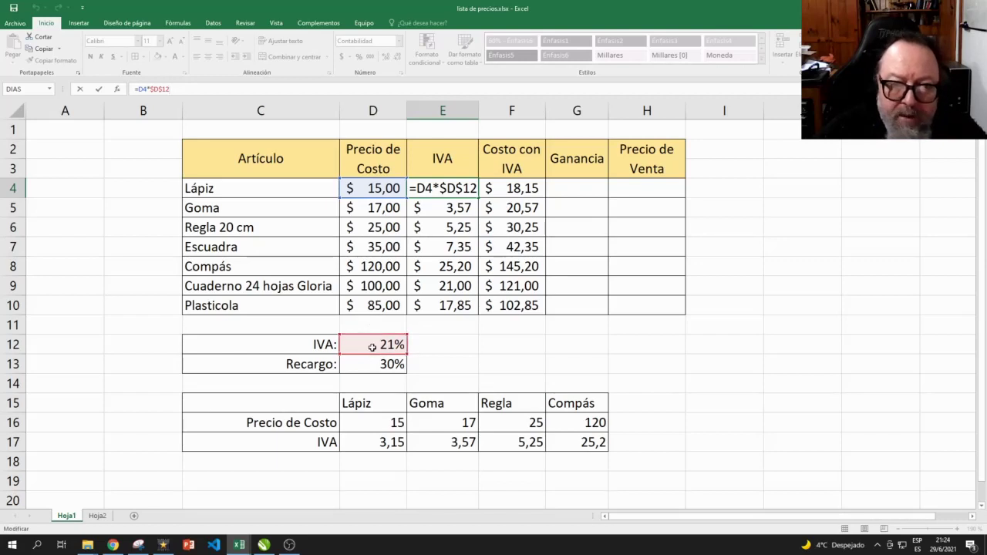
pyautogui.press('Return')
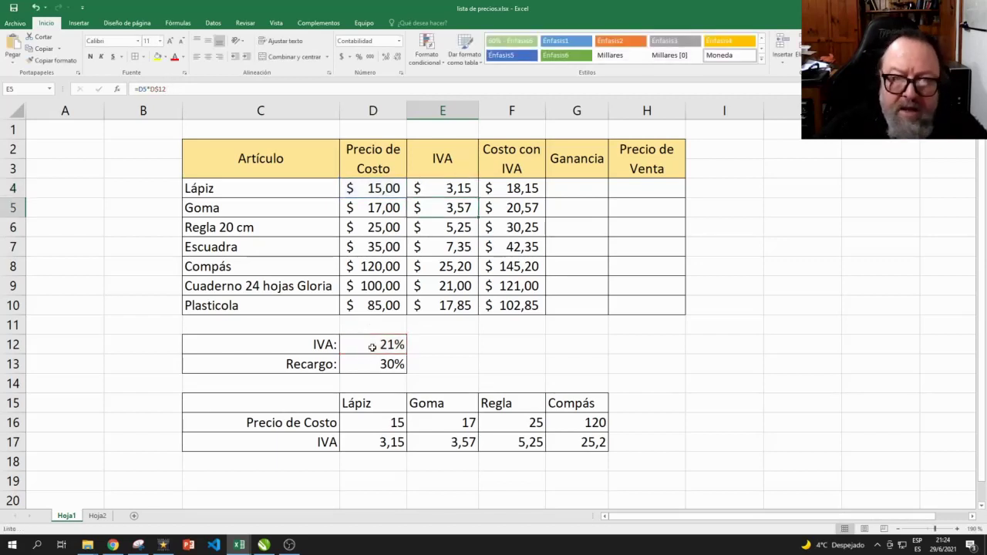
# Copy the absolute-reference IVA formula from E4 down through E10
pyautogui.click(461, 191)
pyautogui.moveTo(481, 200); pyautogui.dragTo(478, 316)
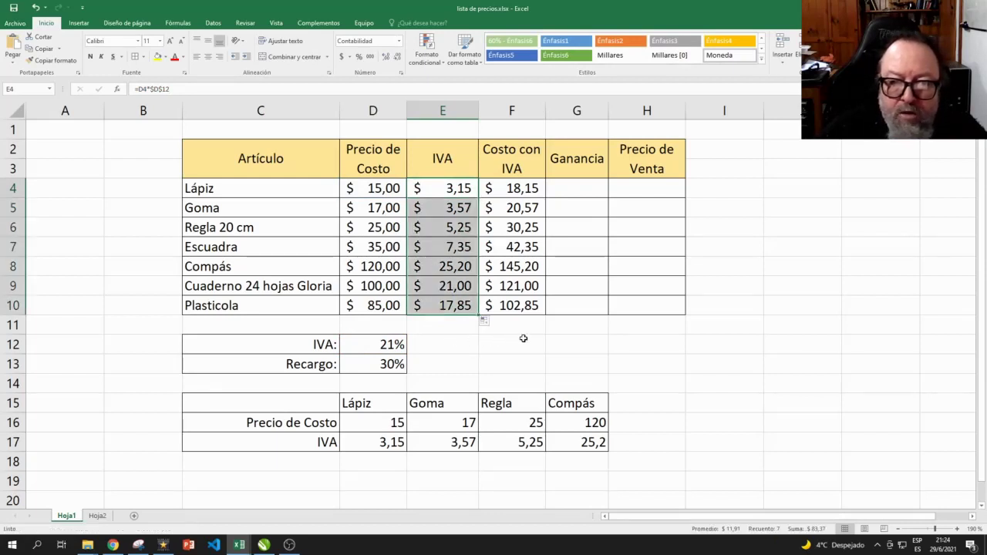
pyautogui.click(447, 347)
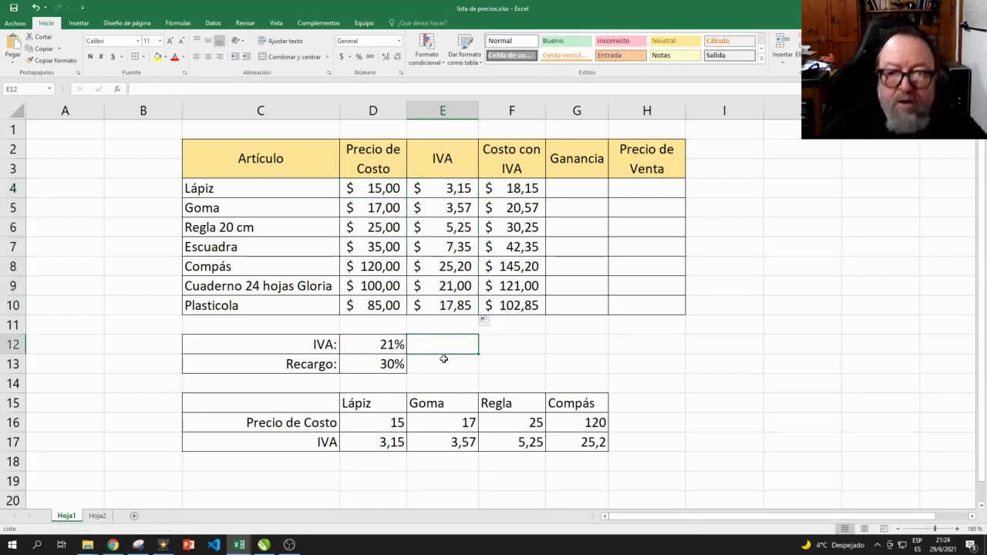
# Make the IVA rate reference in D17 fully absolute with =D16*$D$12 and copy the formula across E17:G17
pyautogui.click(384, 443)
pyautogui.doubleClick(370, 441)
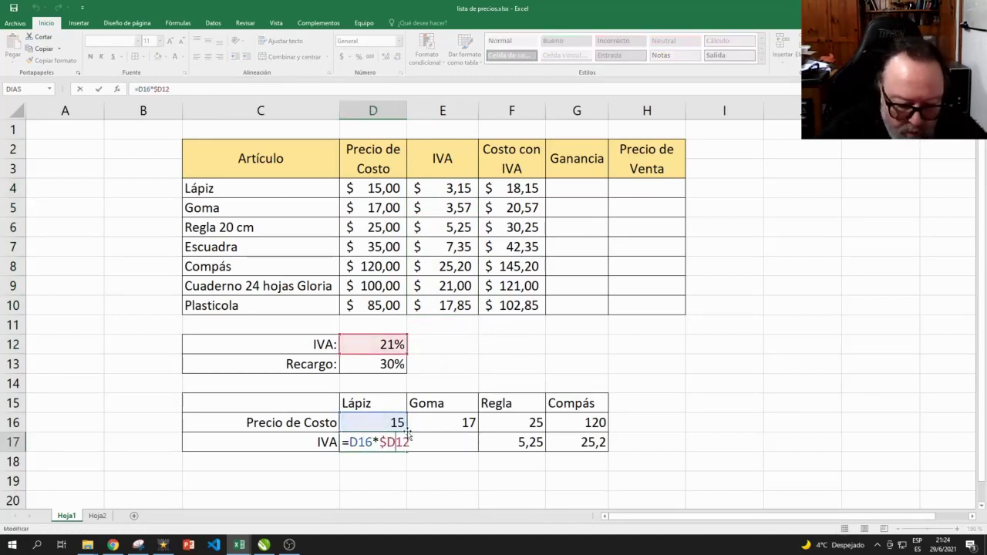
pyautogui.write('$')
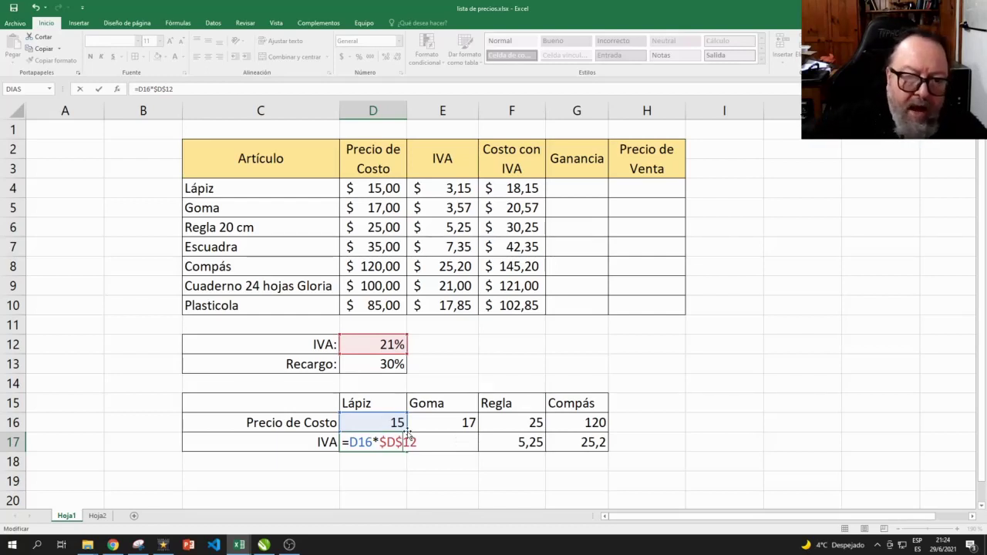
pyautogui.press('Return')
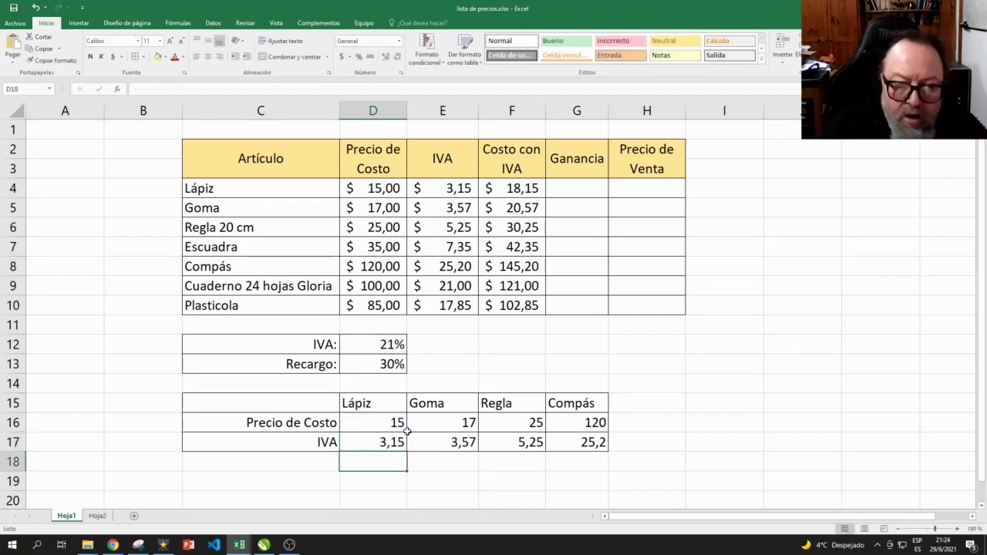
pyautogui.click(395, 443)
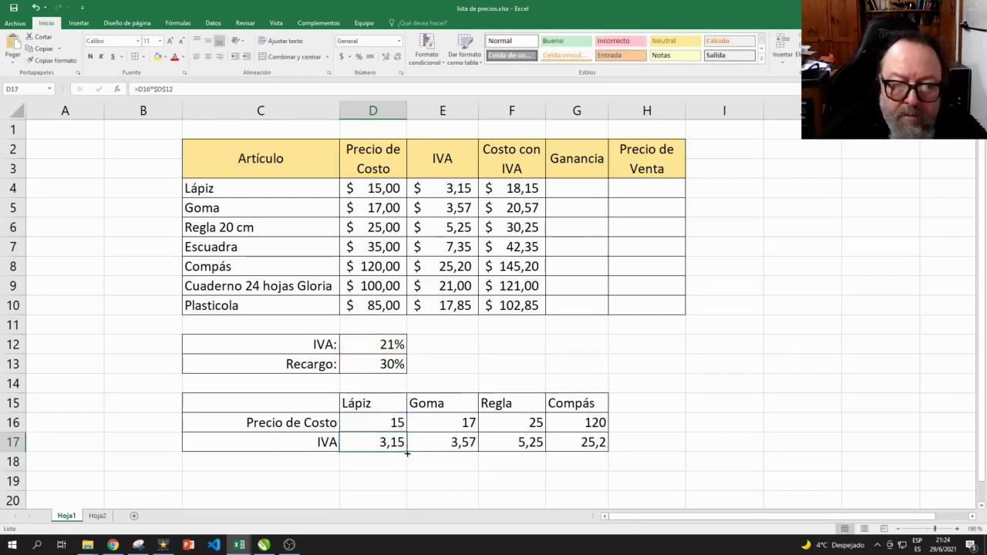
pyautogui.moveTo(406, 452); pyautogui.dragTo(605, 455)
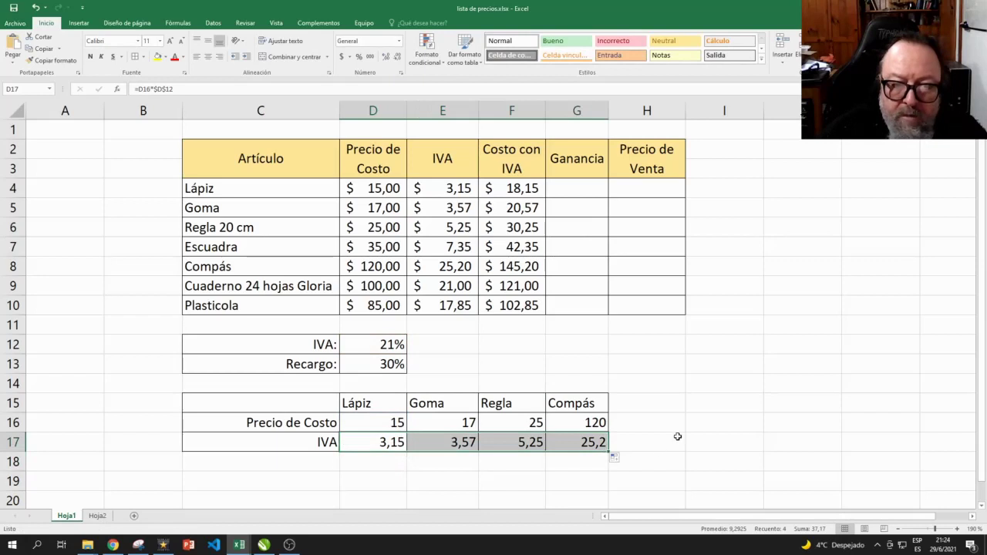
pyautogui.click(629, 369)
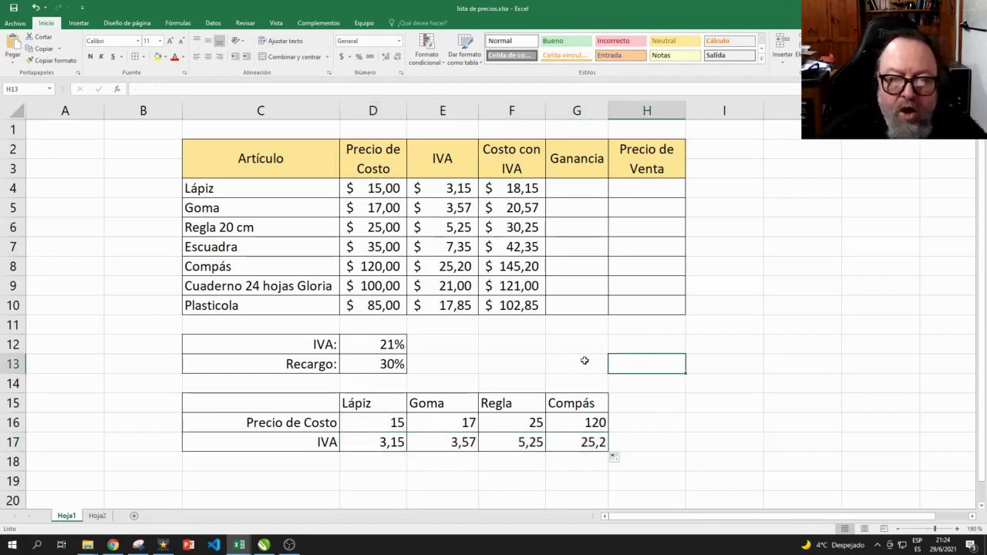